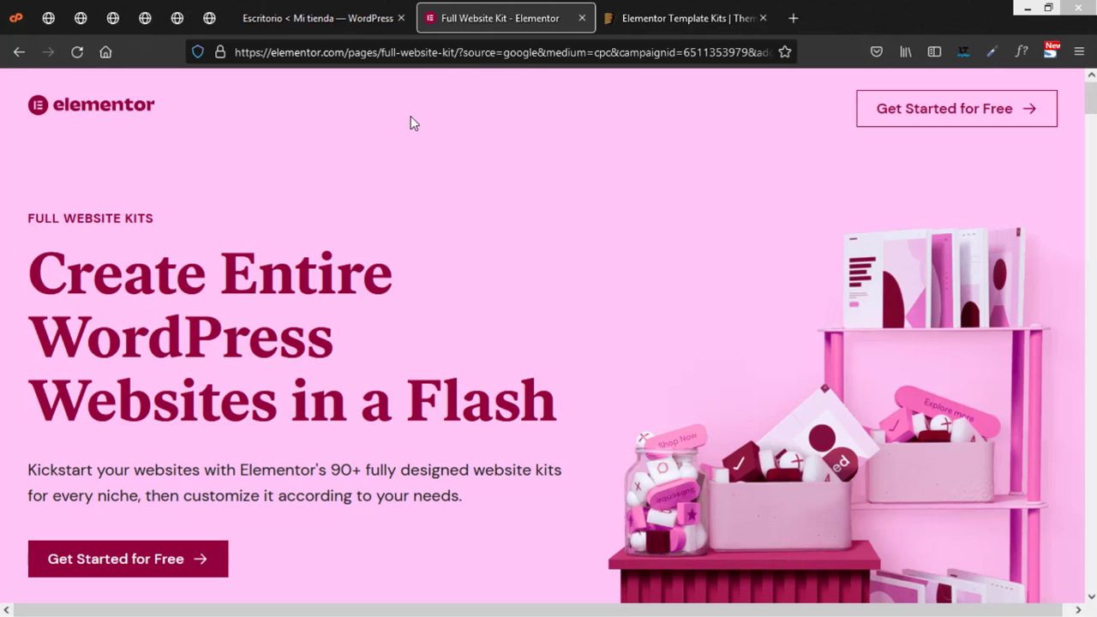
# - Switch to the WordPress dashboard and open the installed themes page under Apariencia
pyautogui.click(296, 23)
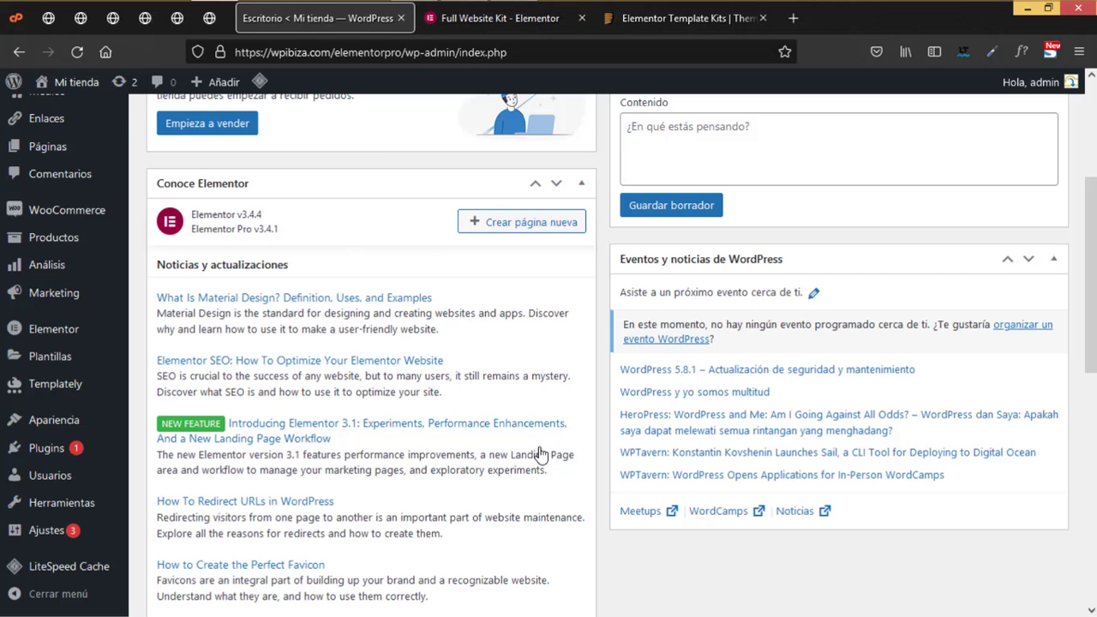
pyautogui.scroll(3, 538, 446)
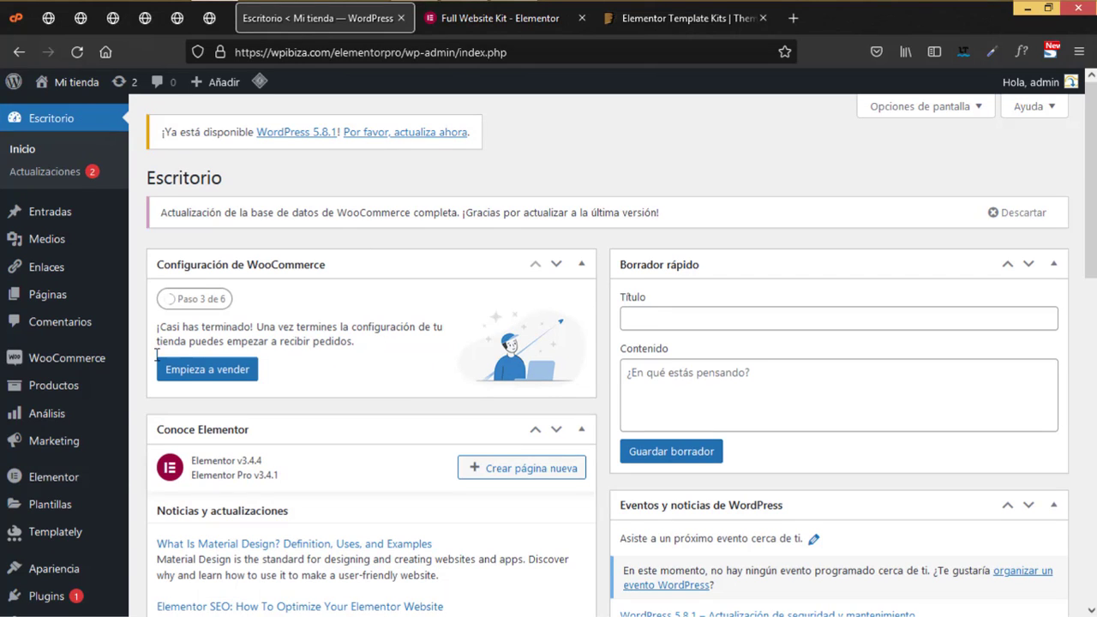
pyautogui.scroll(-4, 97, 476)
pyautogui.moveTo(86, 356)
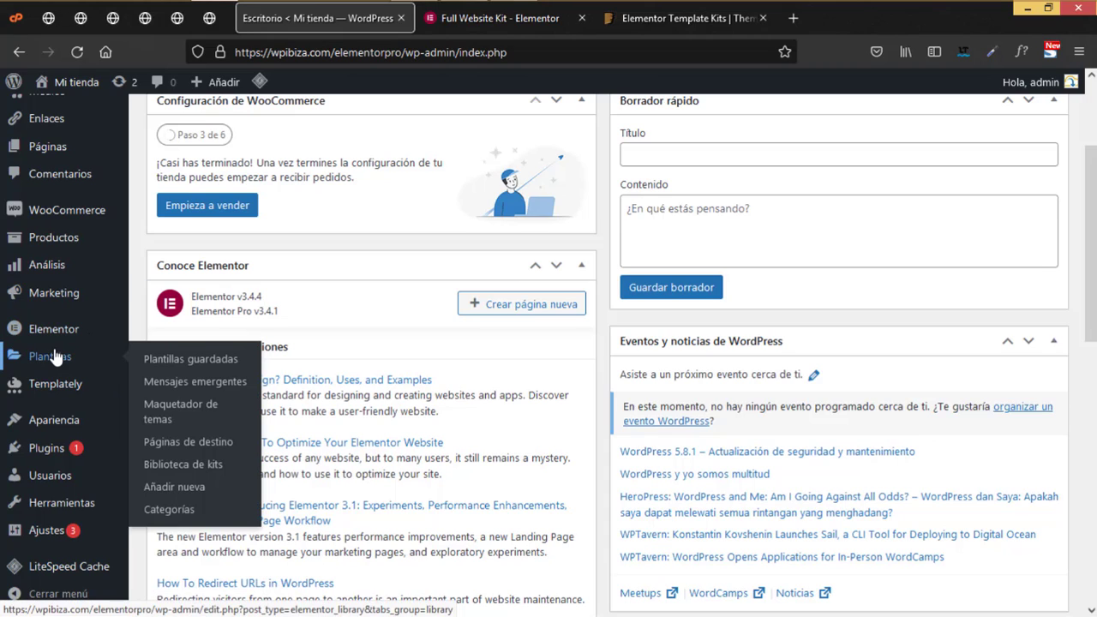
pyautogui.moveTo(65, 424)
pyautogui.click(183, 425)
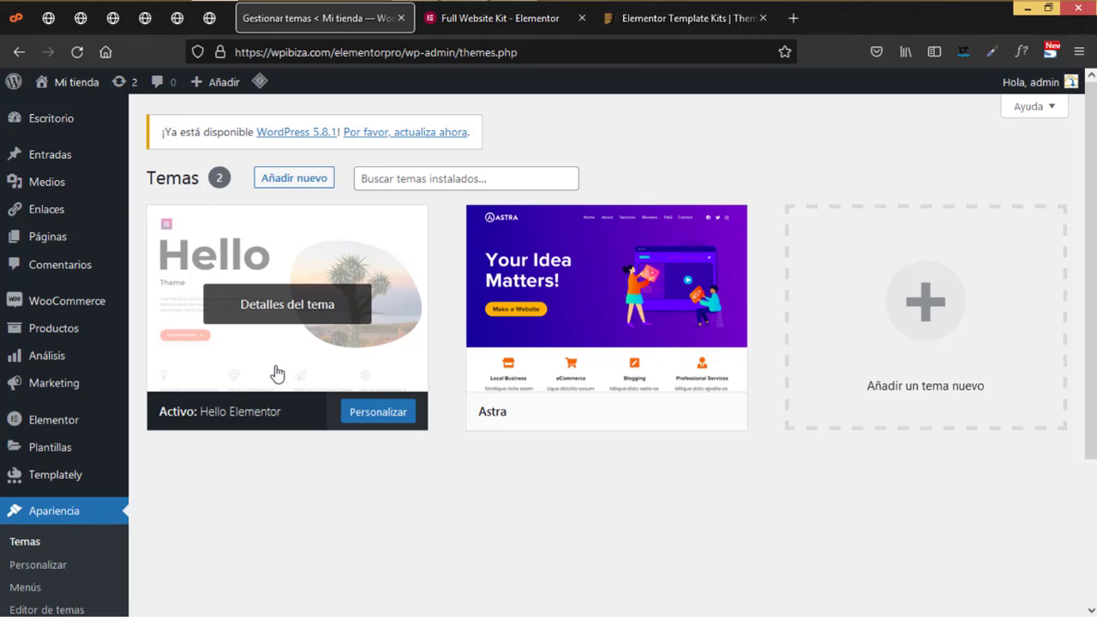
pyautogui.moveTo(583, 382)
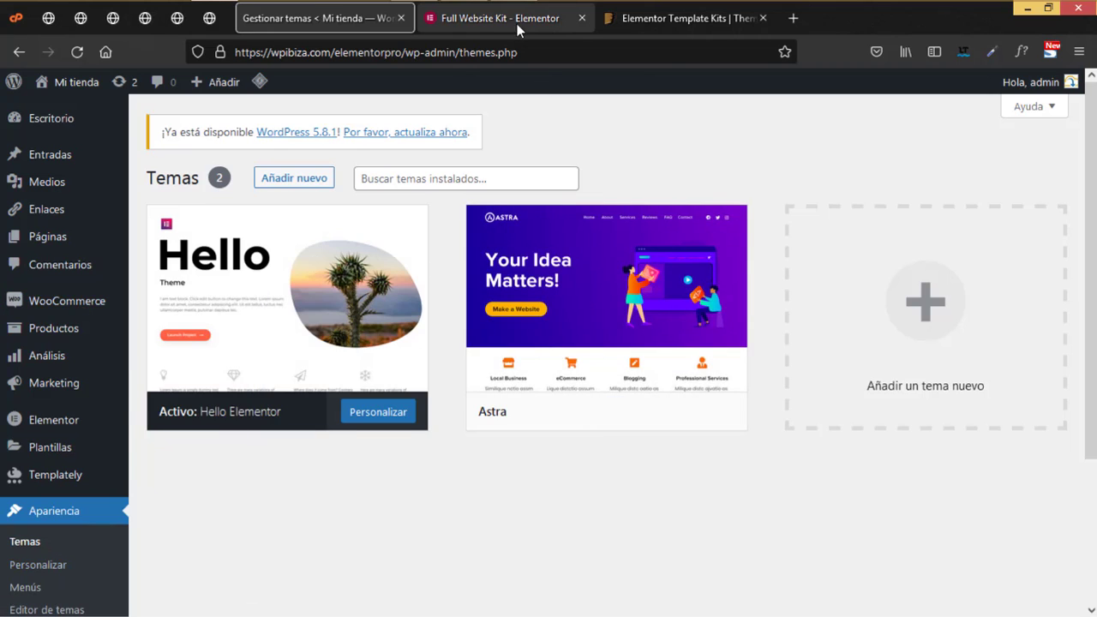
# - Review Elementor's Full Website Kit page, covering its sample kits, import and export feature, Pro widgets, full site editing and pricing plans
pyautogui.click(516, 24)
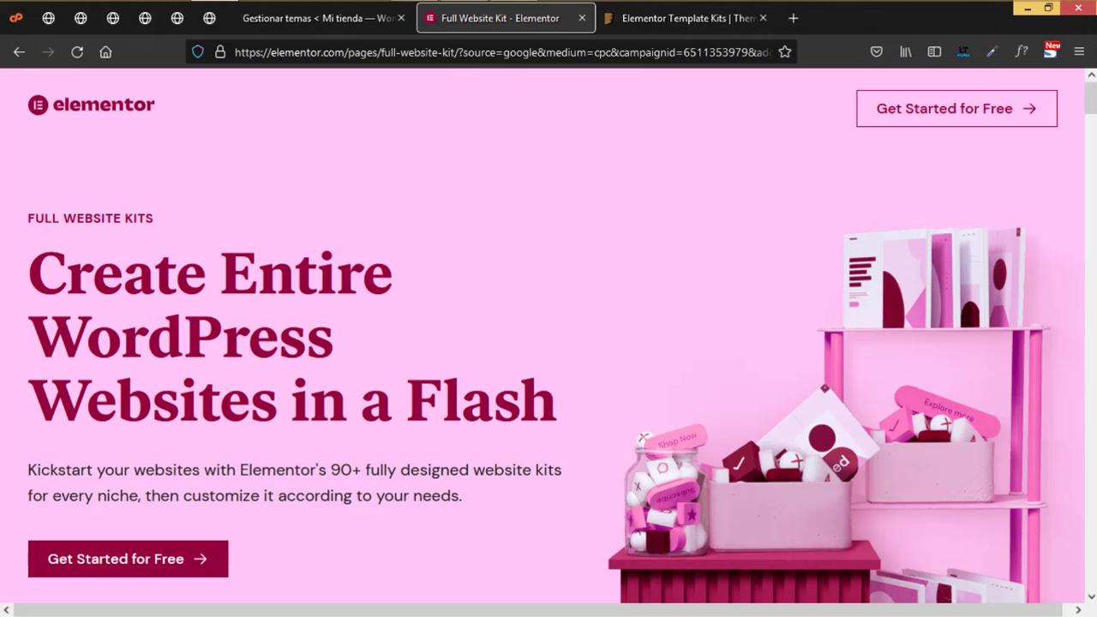
pyautogui.scroll(-10, 469, 170)
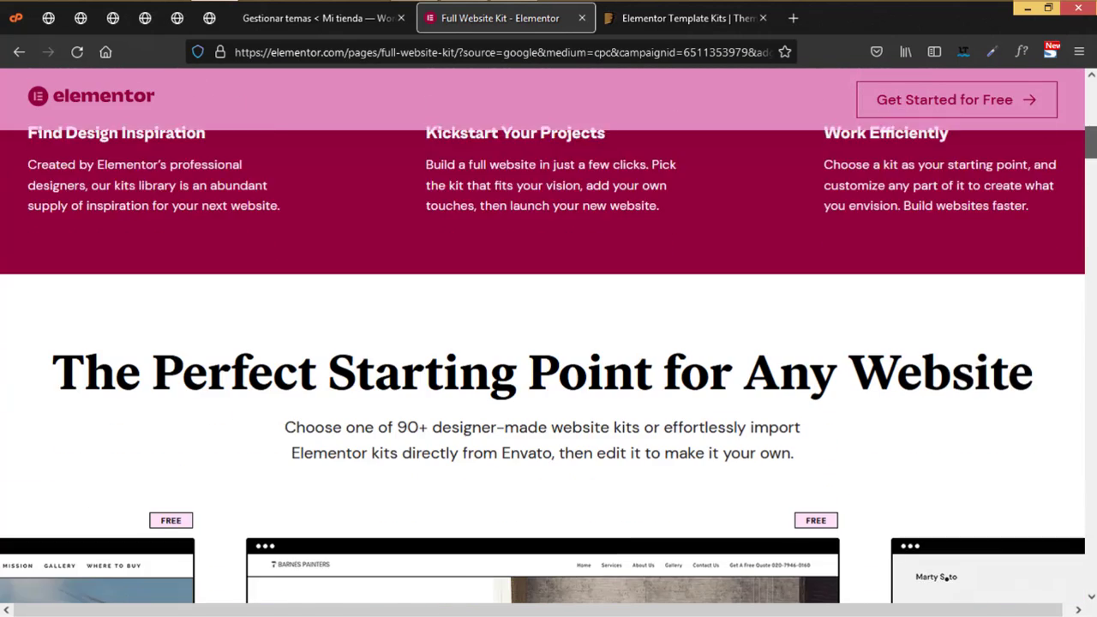
pyautogui.scroll(-6, 660, 528)
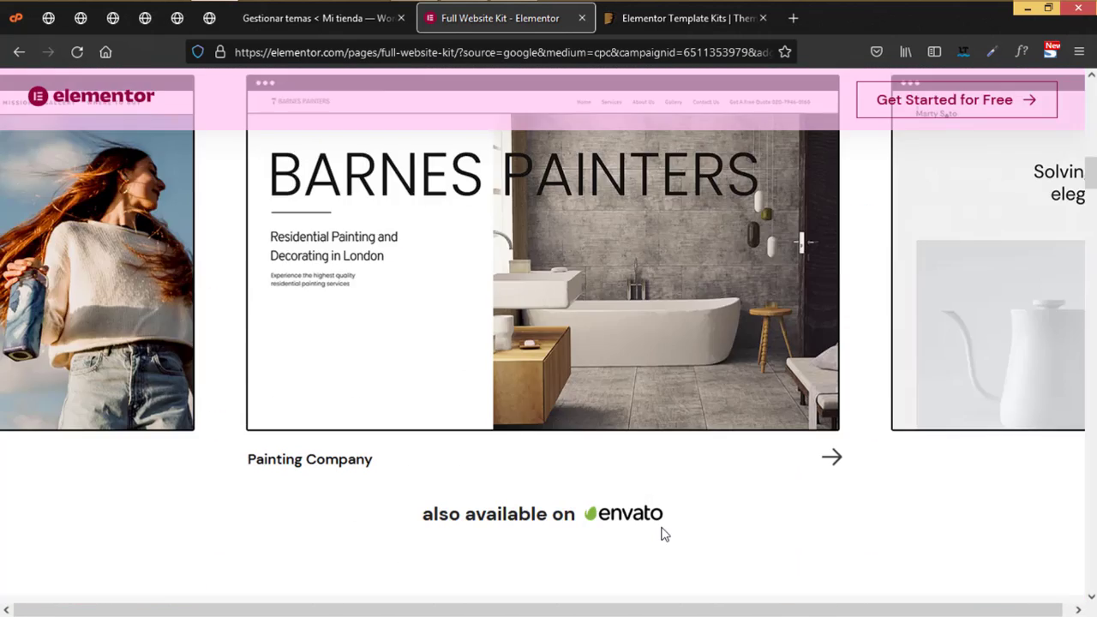
pyautogui.scroll(-10, 661, 531)
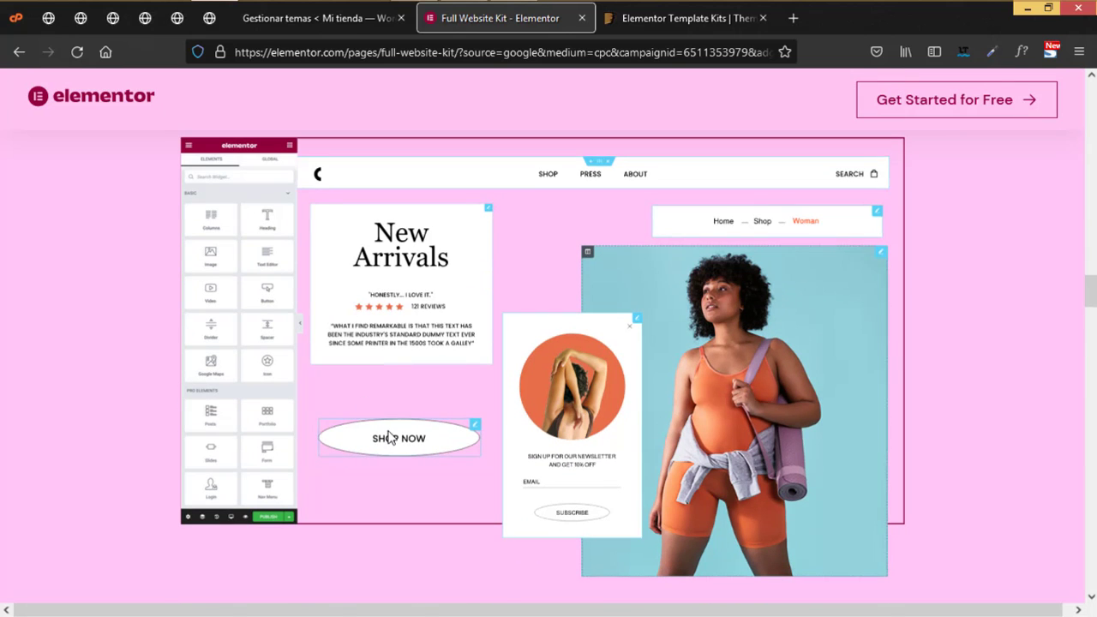
pyautogui.scroll(-5, 1070, 439)
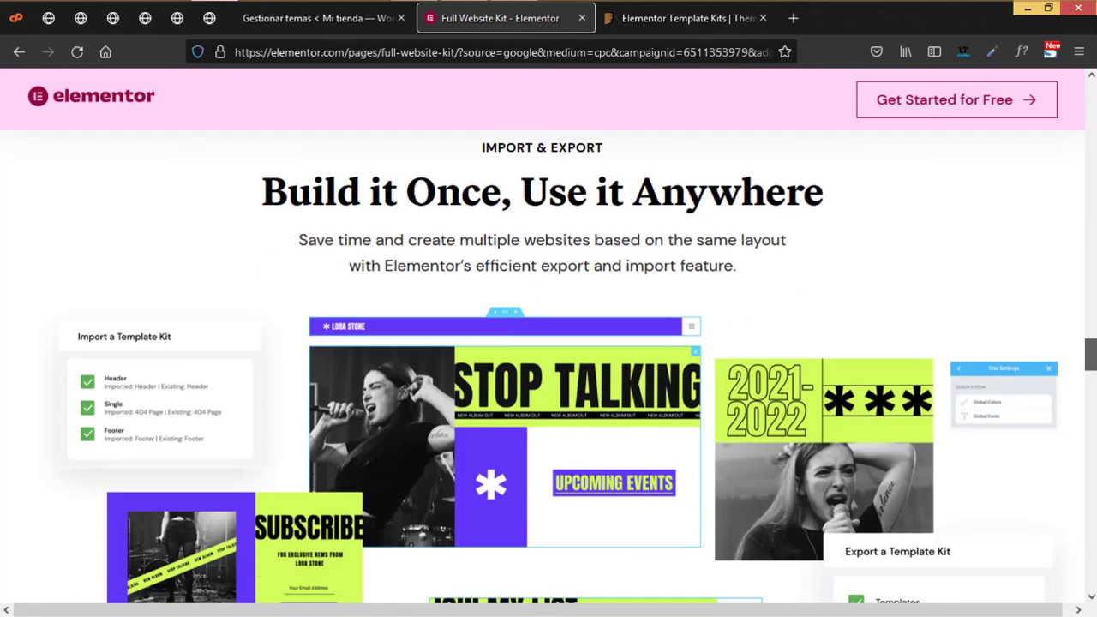
pyautogui.scroll(-1, 548, 360)
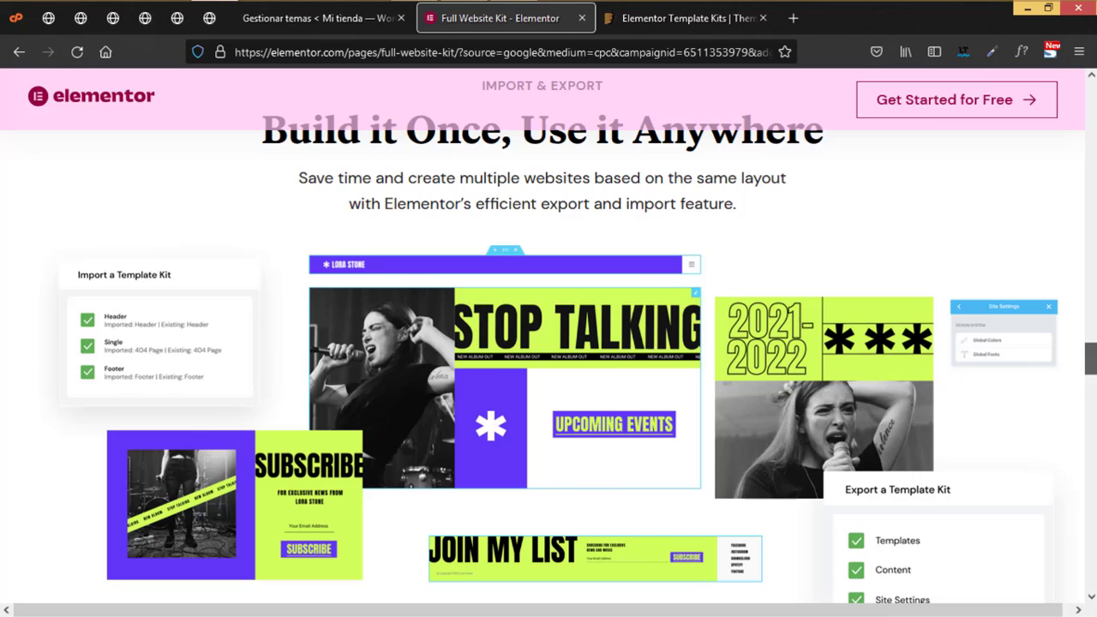
pyautogui.scroll(-2, 1093, 374)
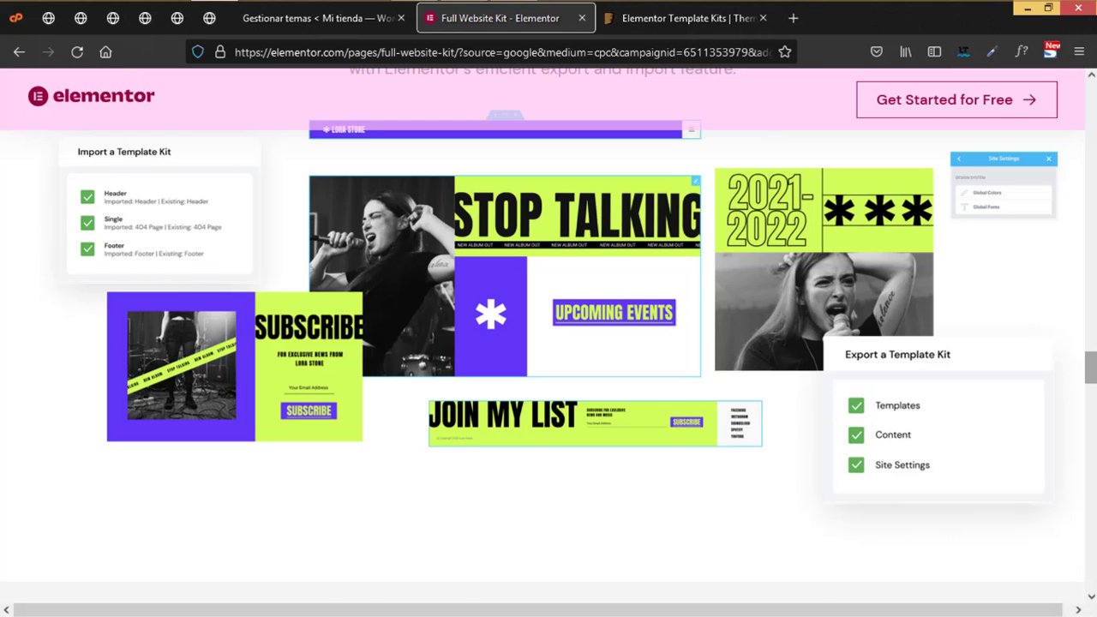
pyautogui.scroll(-5, 472, 346)
pyautogui.scroll(-3, 806, 465)
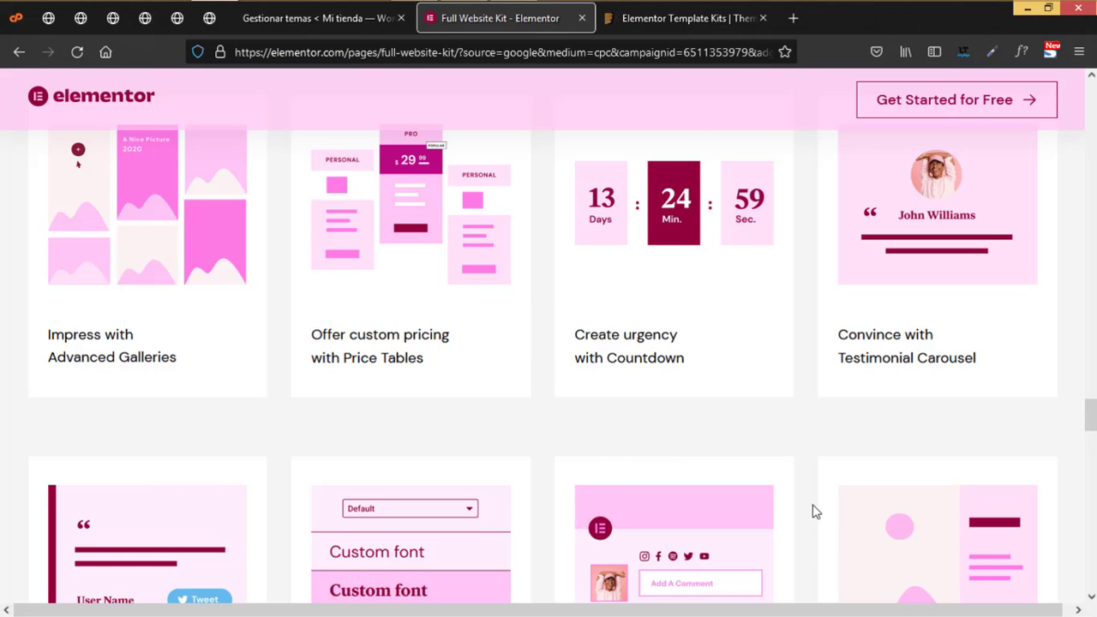
pyautogui.scroll(-3, 813, 512)
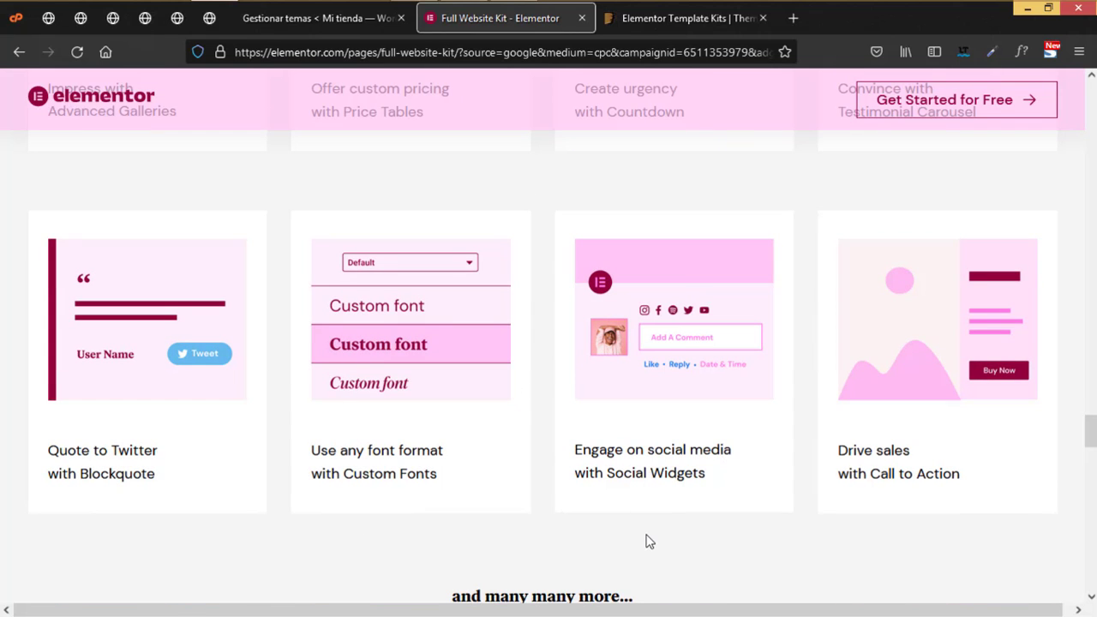
pyautogui.scroll(-4, 647, 540)
pyautogui.scroll(-3, 647, 540)
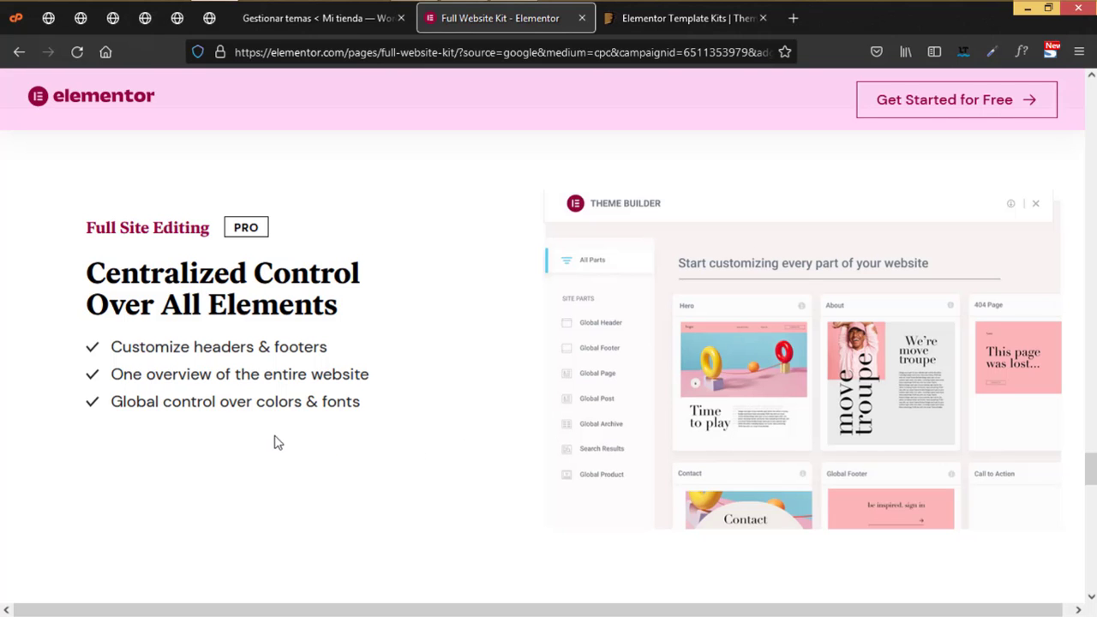
pyautogui.scroll(-6, 274, 442)
pyautogui.scroll(-8, 471, 377)
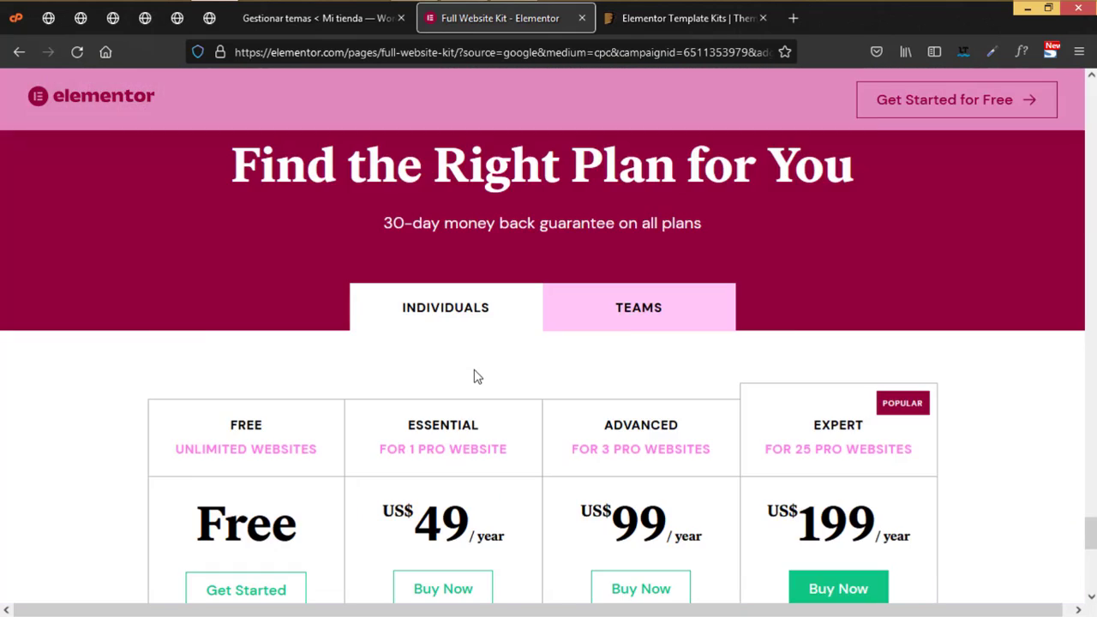
pyautogui.scroll(-5, 470, 376)
pyautogui.press('Home')
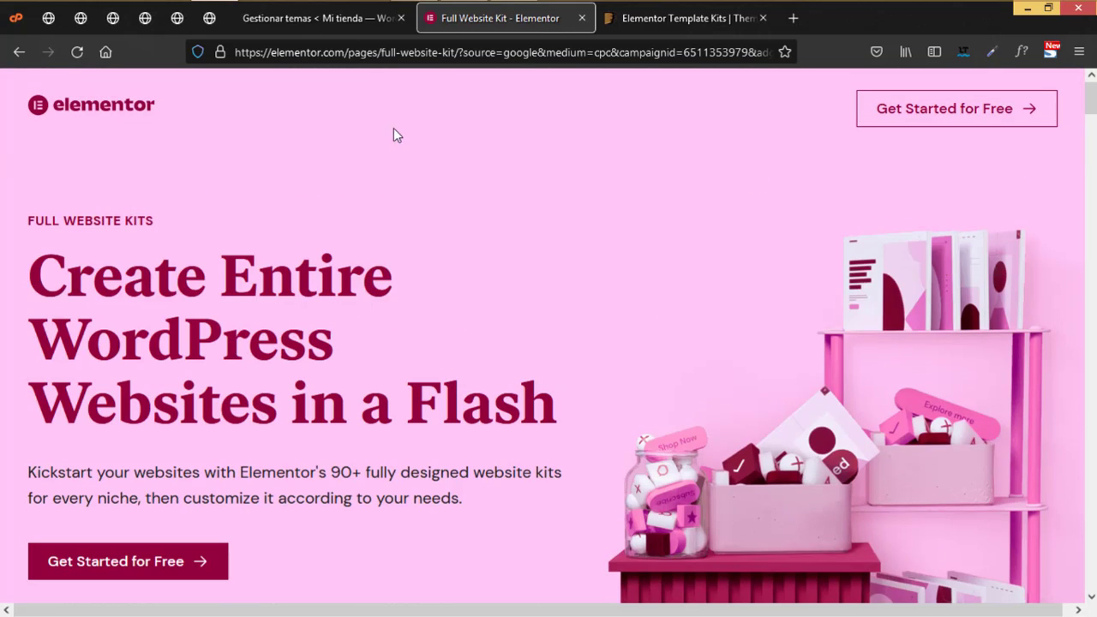
# - Return to the WordPress themes page and open Elementor's template kit library (Biblioteca de kits)
pyautogui.click(342, 21)
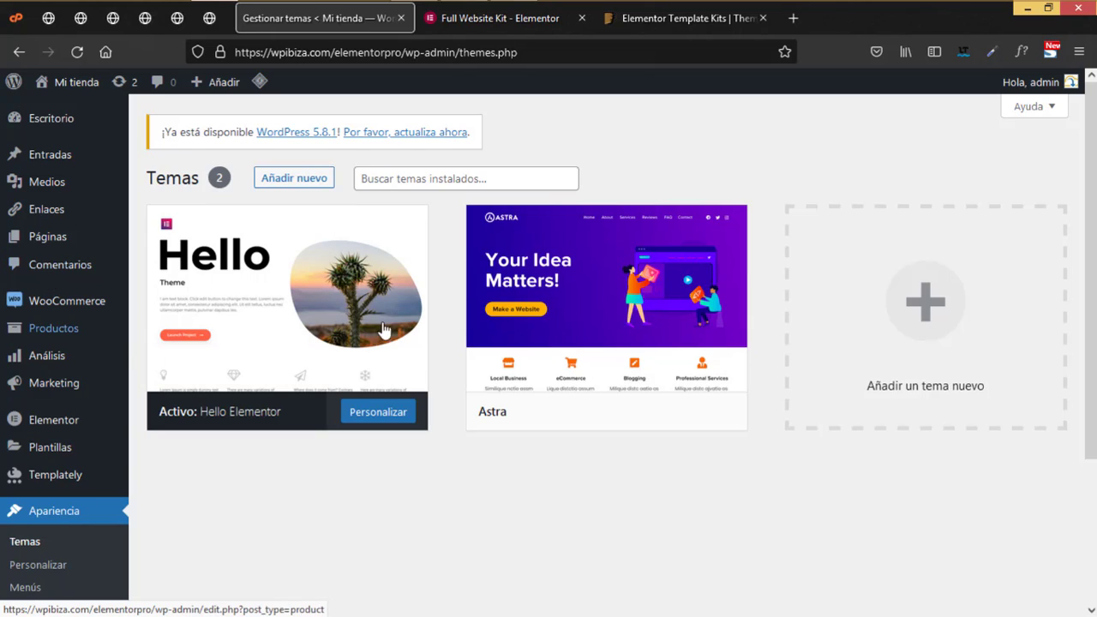
pyautogui.moveTo(328, 289)
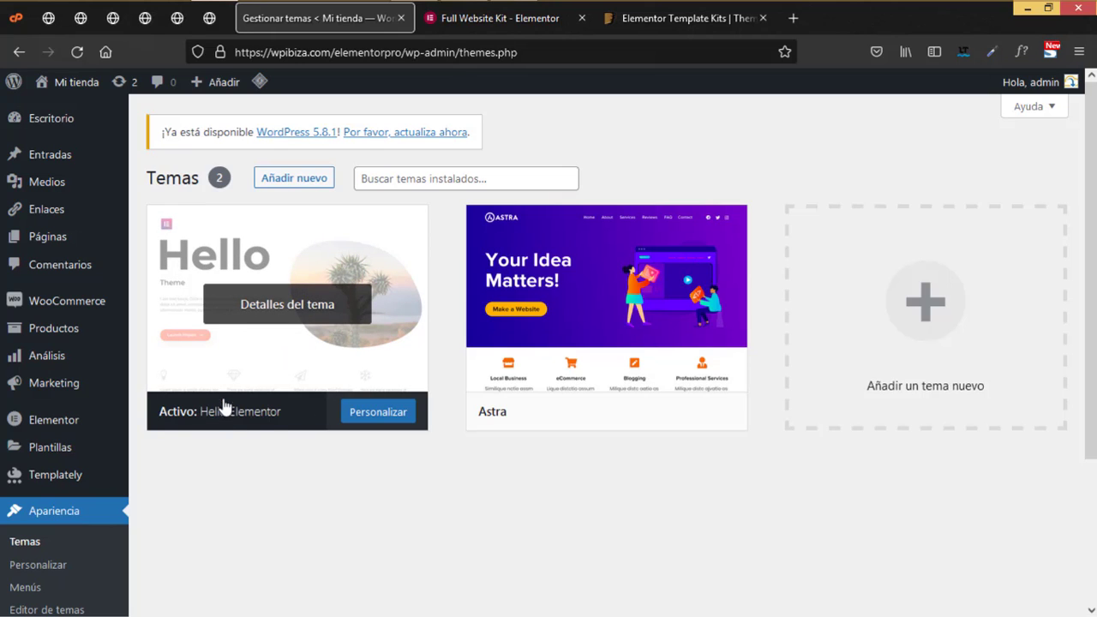
pyautogui.moveTo(527, 412)
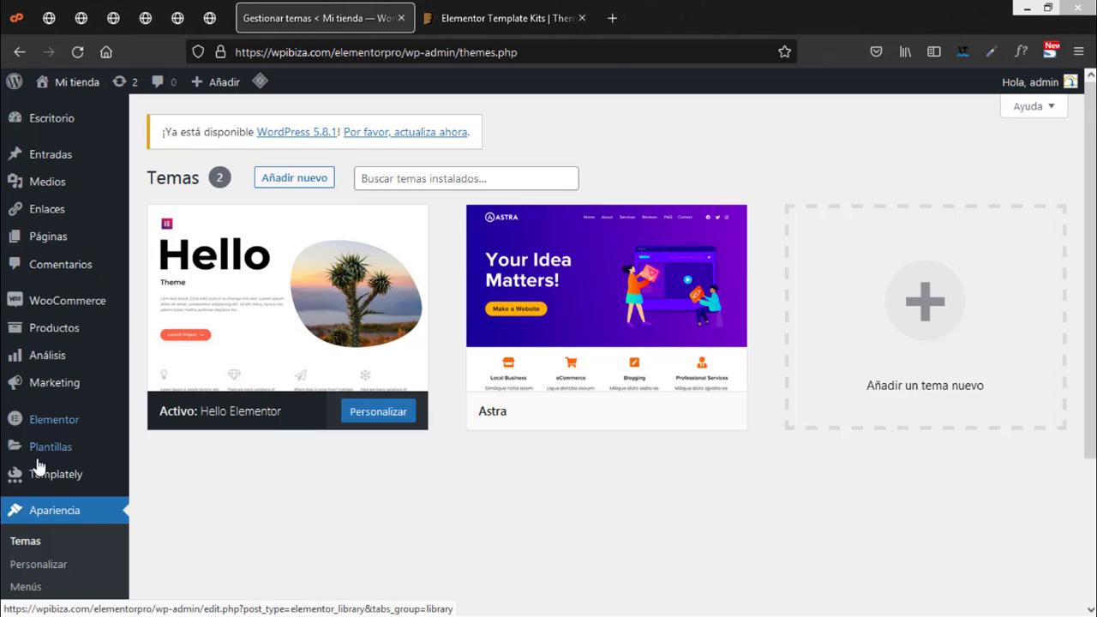
pyautogui.moveTo(32, 448)
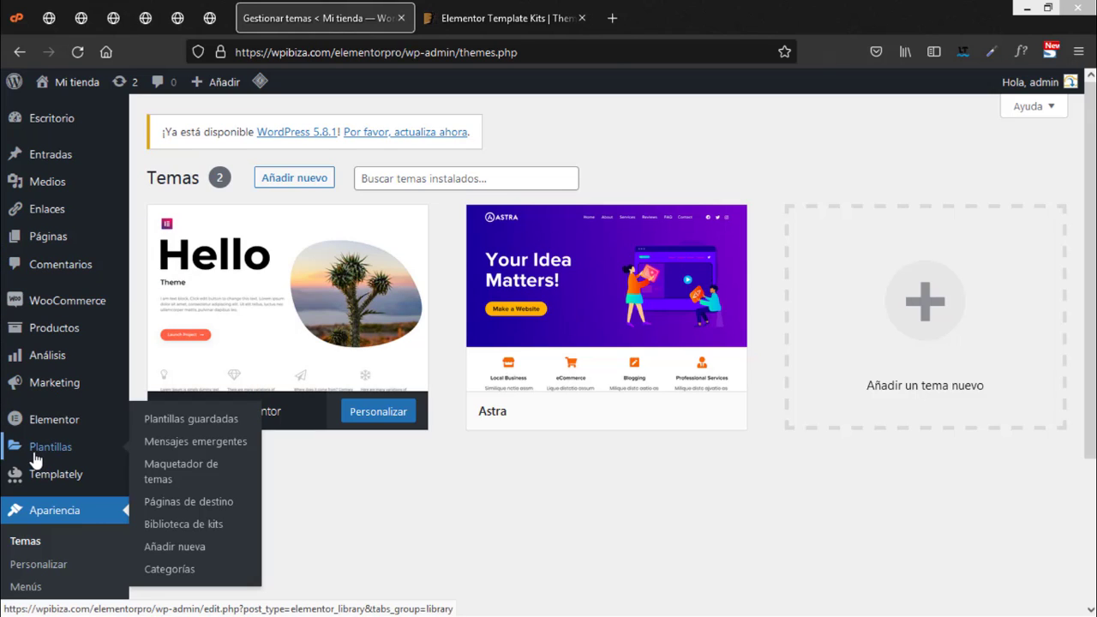
pyautogui.click(188, 526)
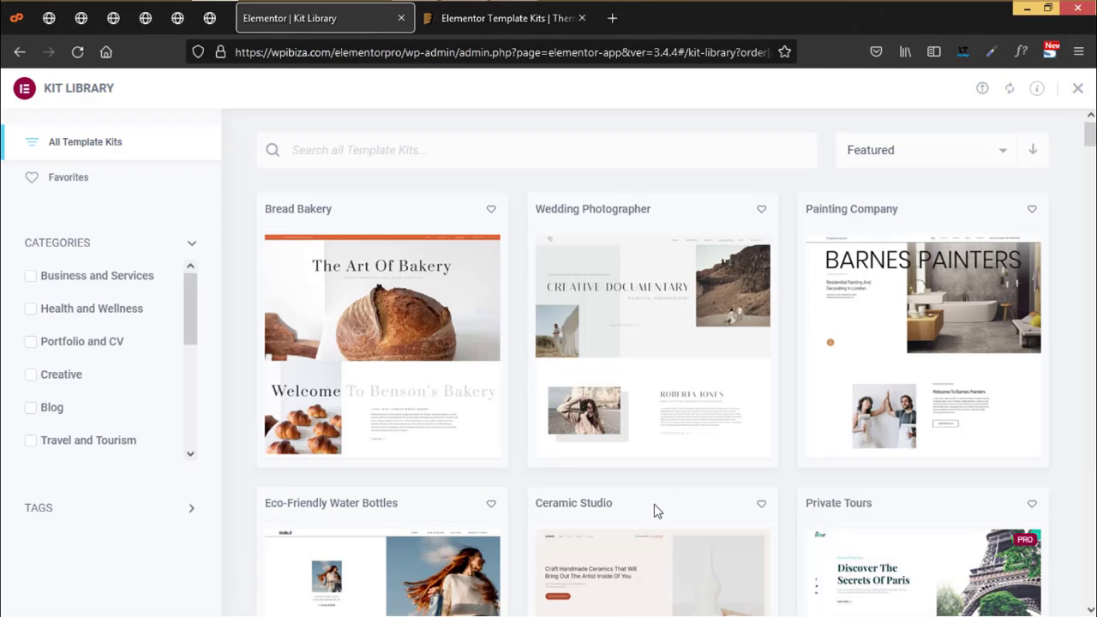
# - Search the template kits for "law" and clear the search again
pyautogui.moveTo(737, 418)
pyautogui.write('law')
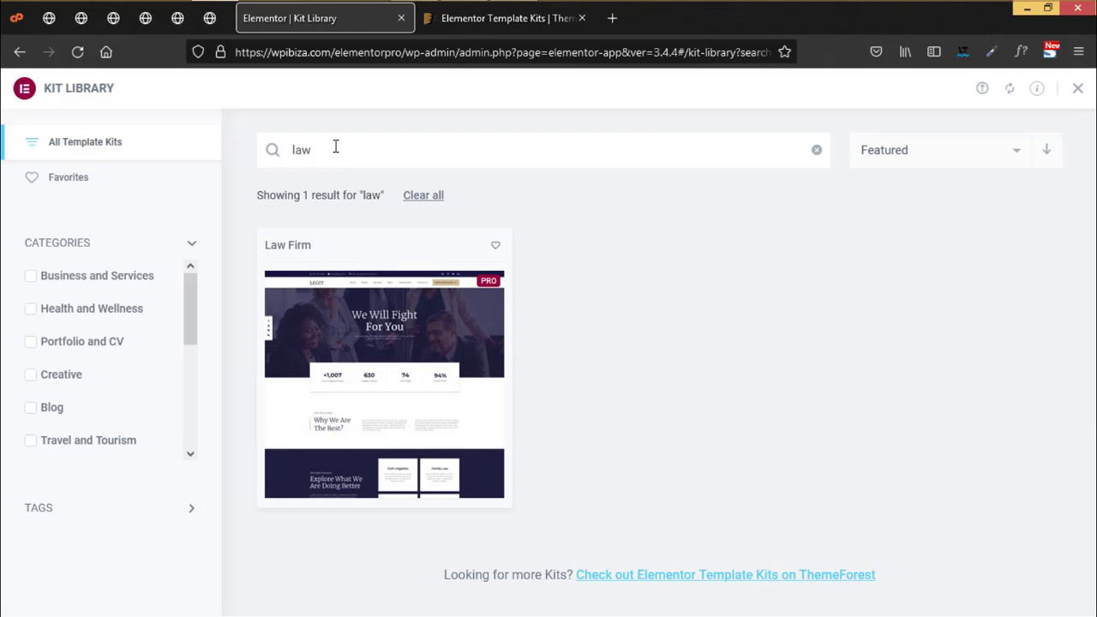
pyautogui.press('BackSpace')
pyautogui.press('BackSpace')
pyautogui.press('BackSpace')
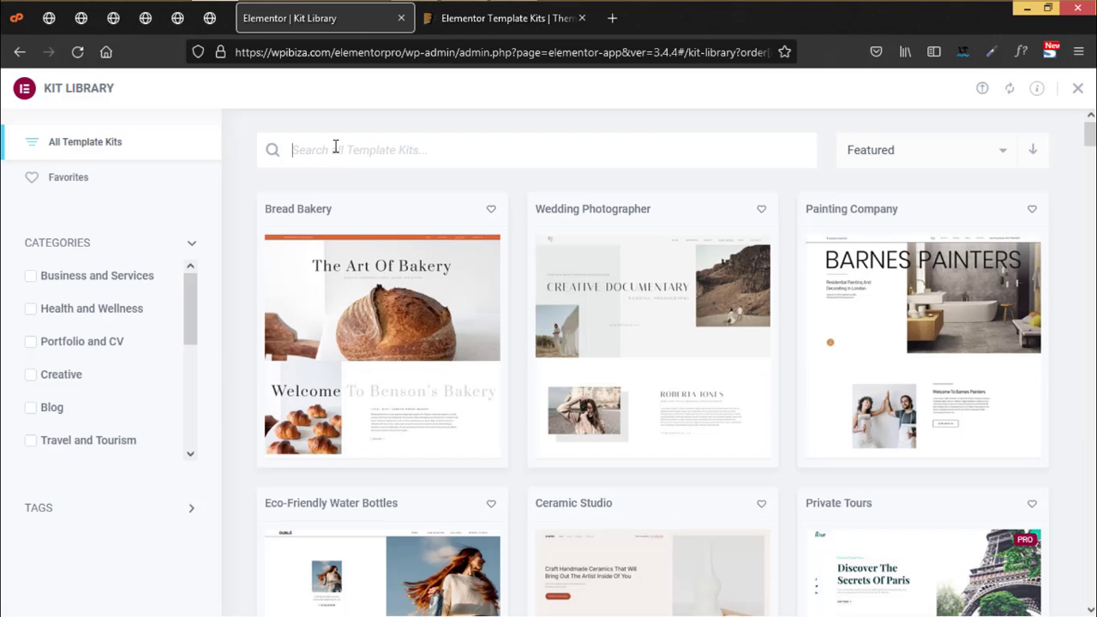
# - Sort the template kits by New
pyautogui.click(997, 155)
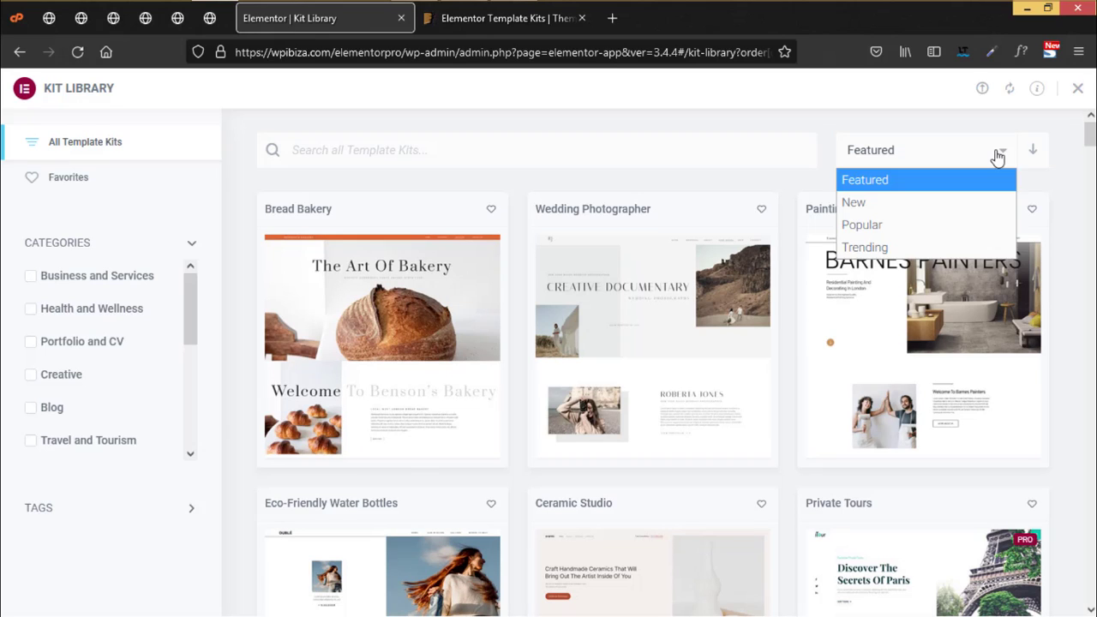
pyautogui.click(870, 204)
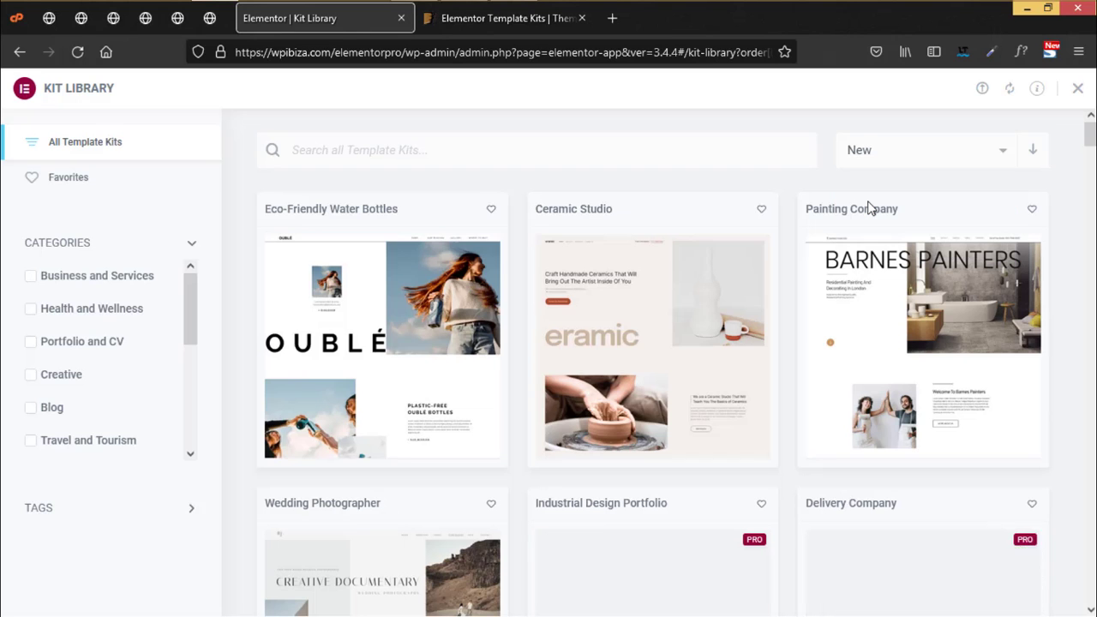
# - Browse the sorted template kits, comparing their previews and their plan labels such as PRO and EXPERT
pyautogui.scroll(-5, 968, 426)
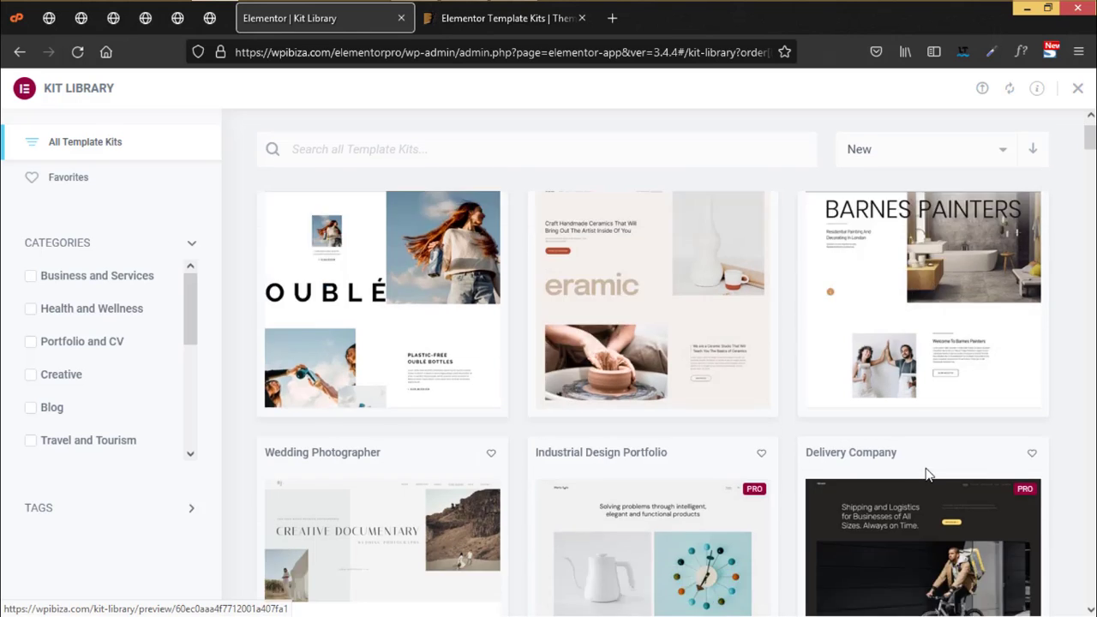
pyautogui.scroll(5, 927, 476)
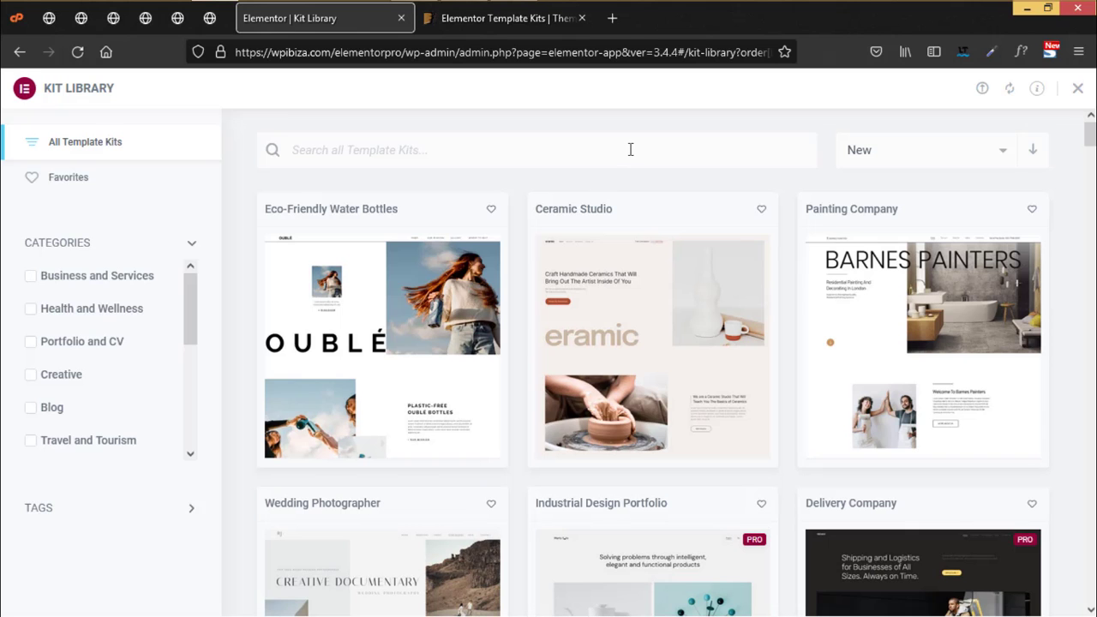
pyautogui.scroll(-1, 578, 384)
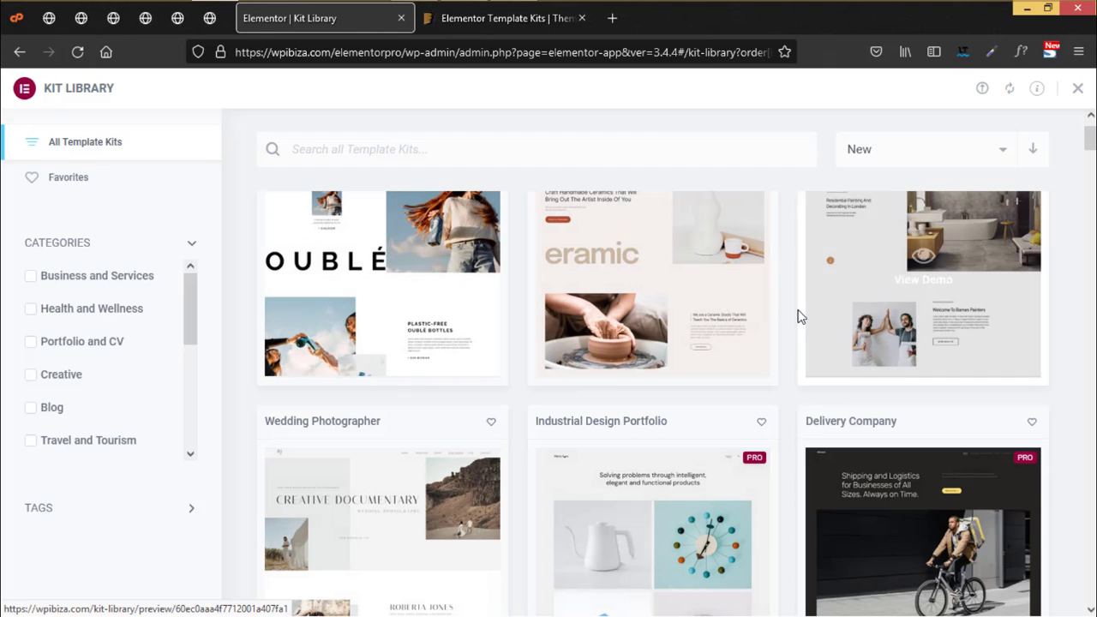
pyautogui.scroll(1, 792, 358)
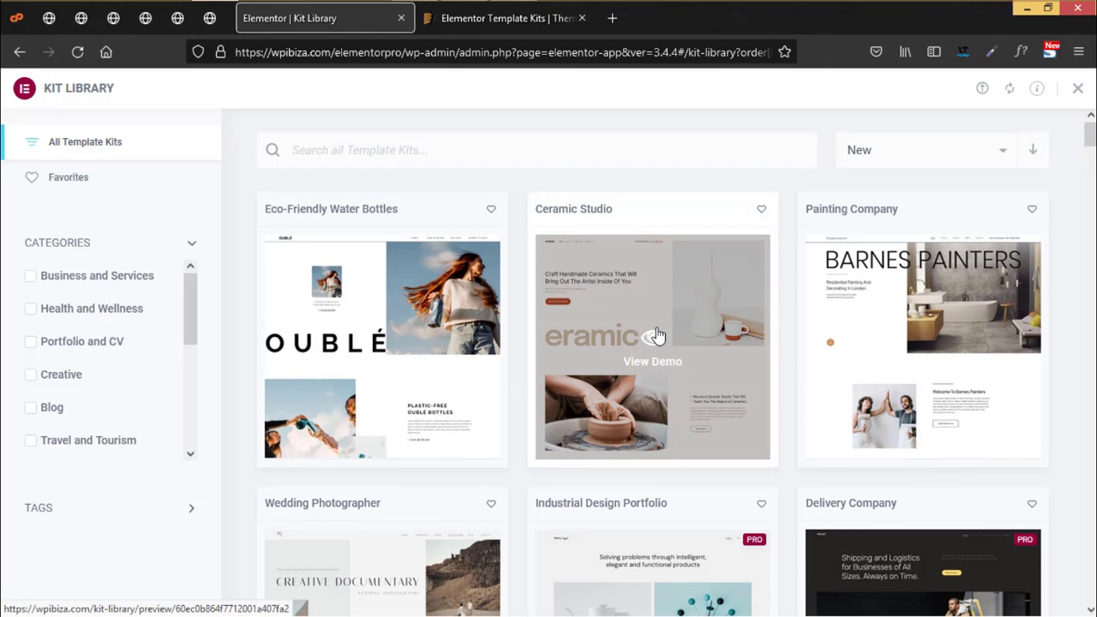
pyautogui.scroll(-2, 993, 435)
pyautogui.scroll(2, 994, 435)
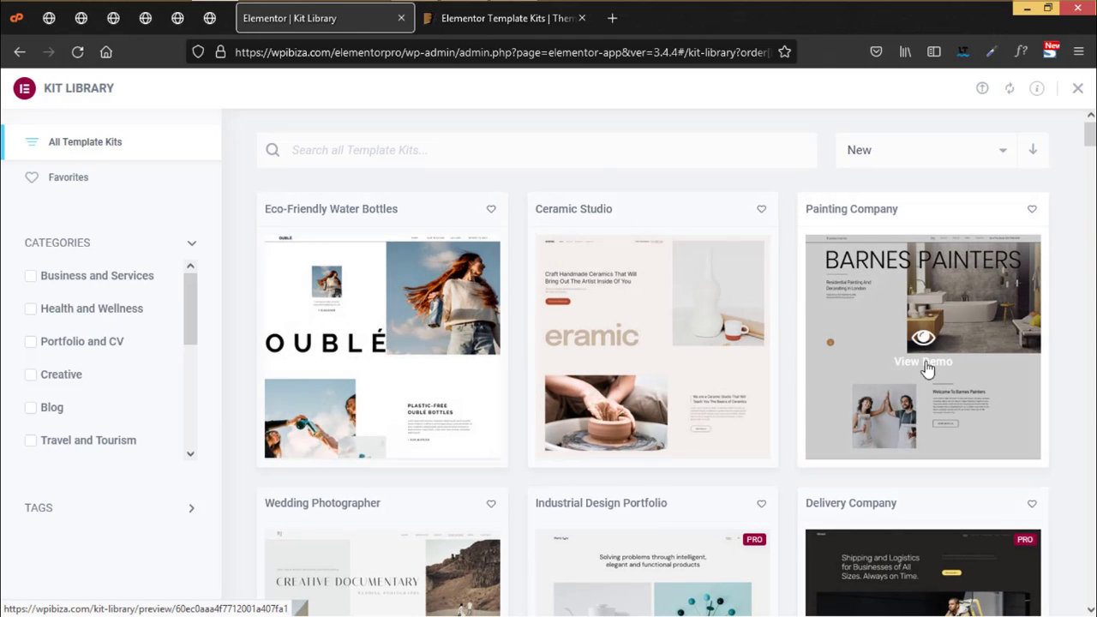
pyautogui.scroll(-2, 380, 214)
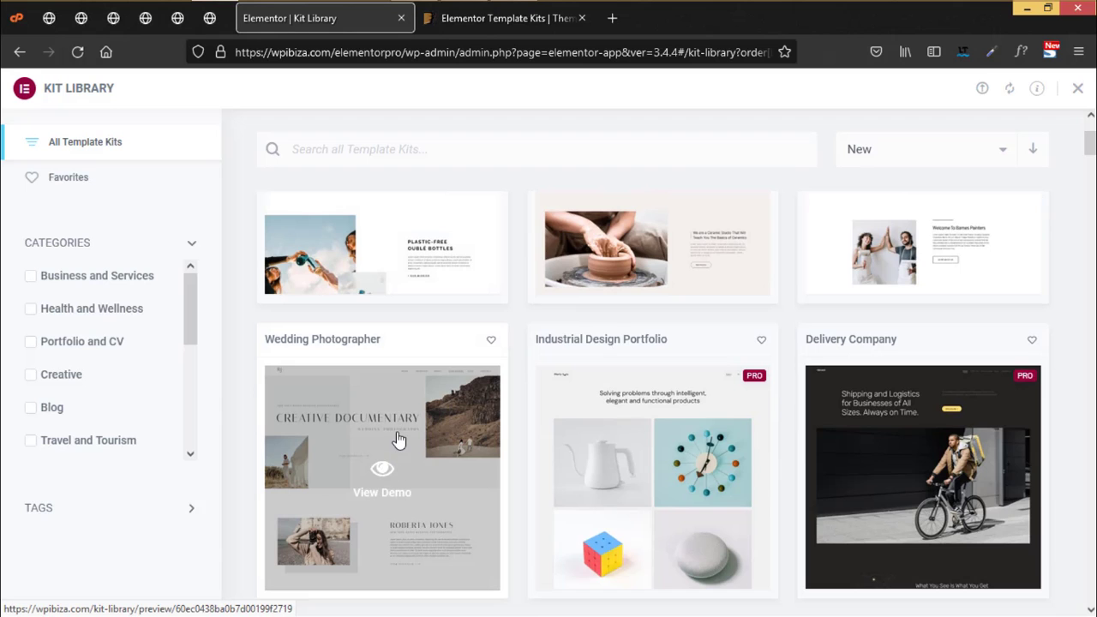
pyautogui.scroll(-5, 582, 438)
pyautogui.scroll(-3, 646, 455)
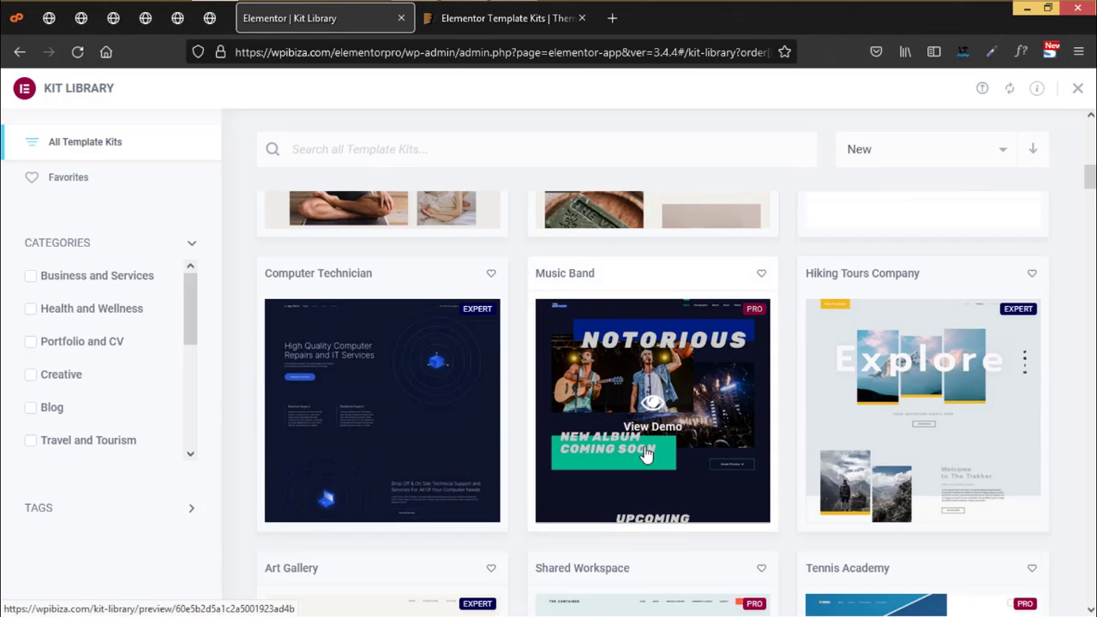
pyautogui.scroll(-8, 736, 480)
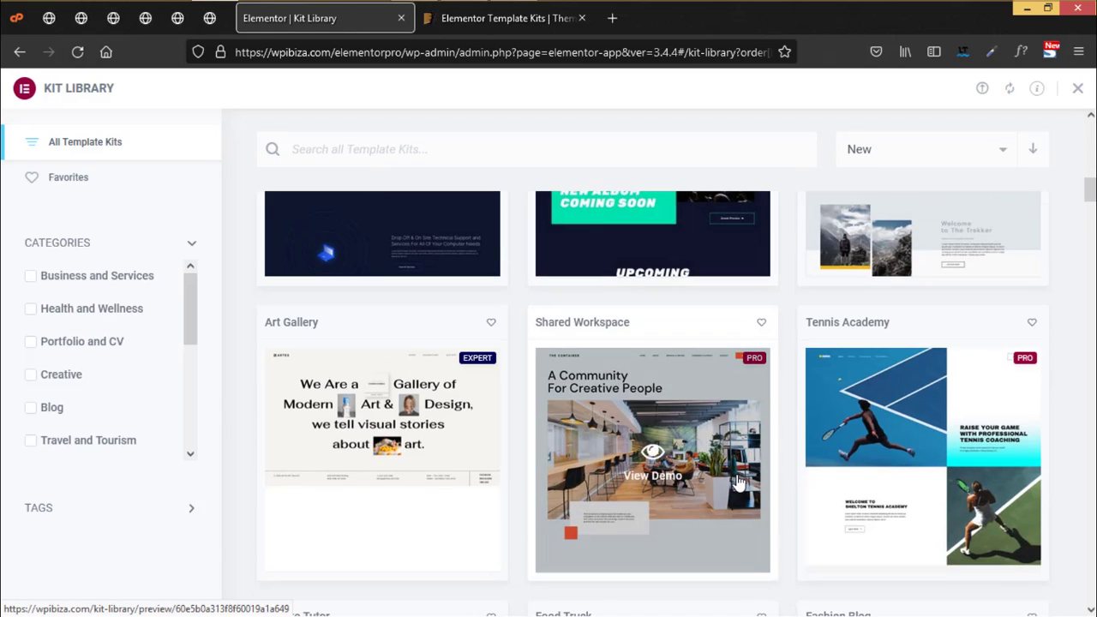
pyautogui.scroll(20, 737, 480)
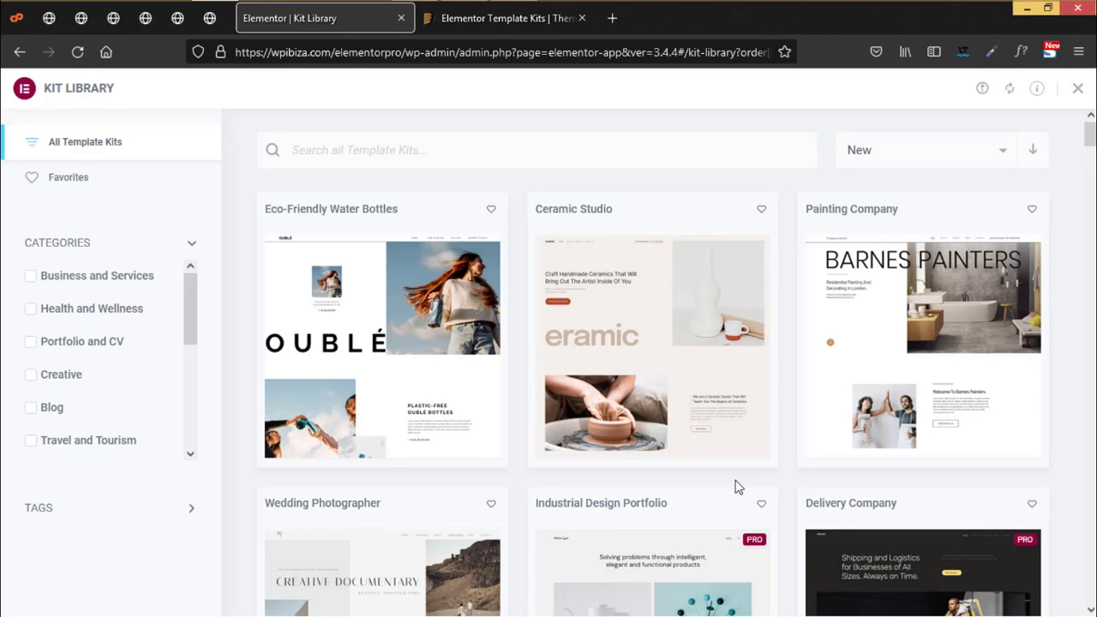
# - Try the Popular and Trending sort orders on the template kits and return to sorting by New
pyautogui.click(913, 153)
pyautogui.click(905, 226)
pyautogui.scroll(-2, 903, 238)
pyautogui.click(917, 149)
pyautogui.click(875, 245)
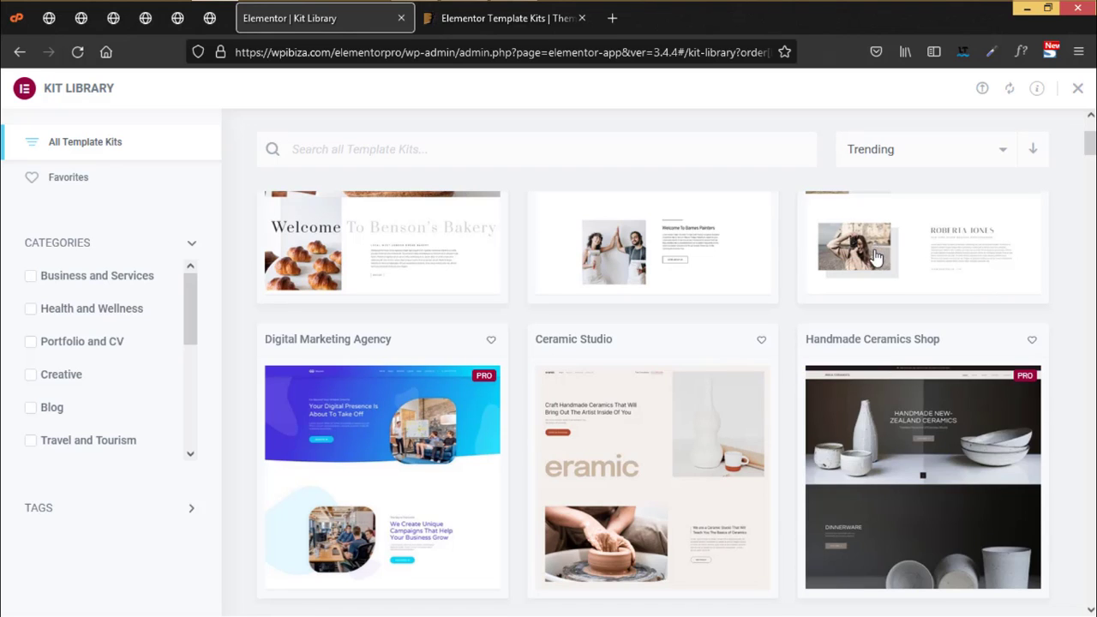
pyautogui.click(875, 150)
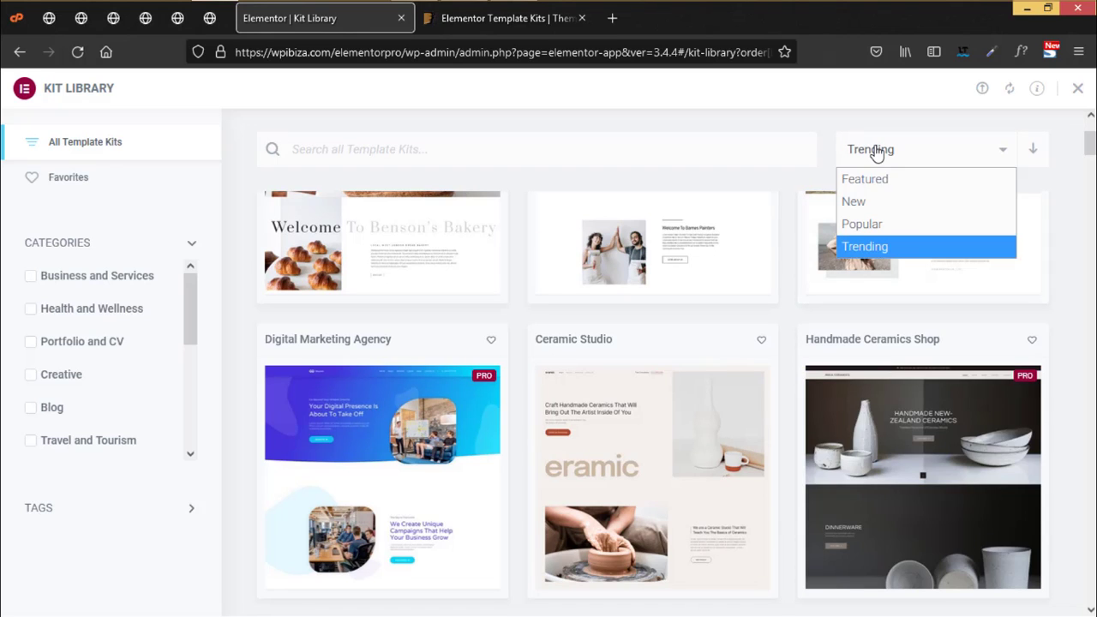
pyautogui.click(876, 198)
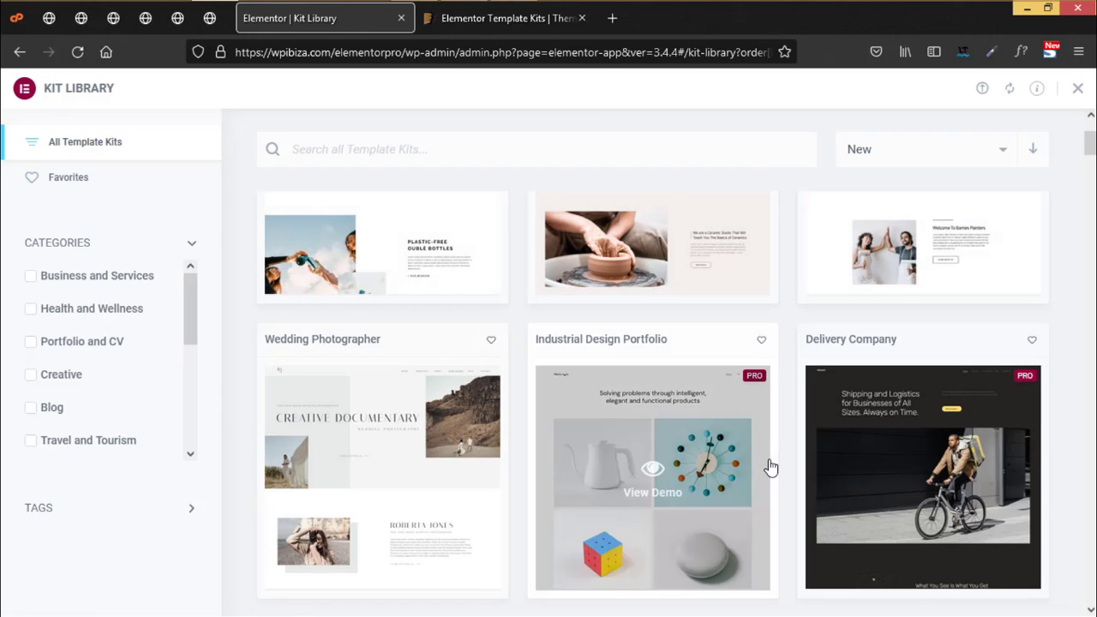
# - Add the Shared Workspace and Private Tutor kits to the favorites
pyautogui.scroll(-3, 771, 467)
pyautogui.scroll(-5, 771, 467)
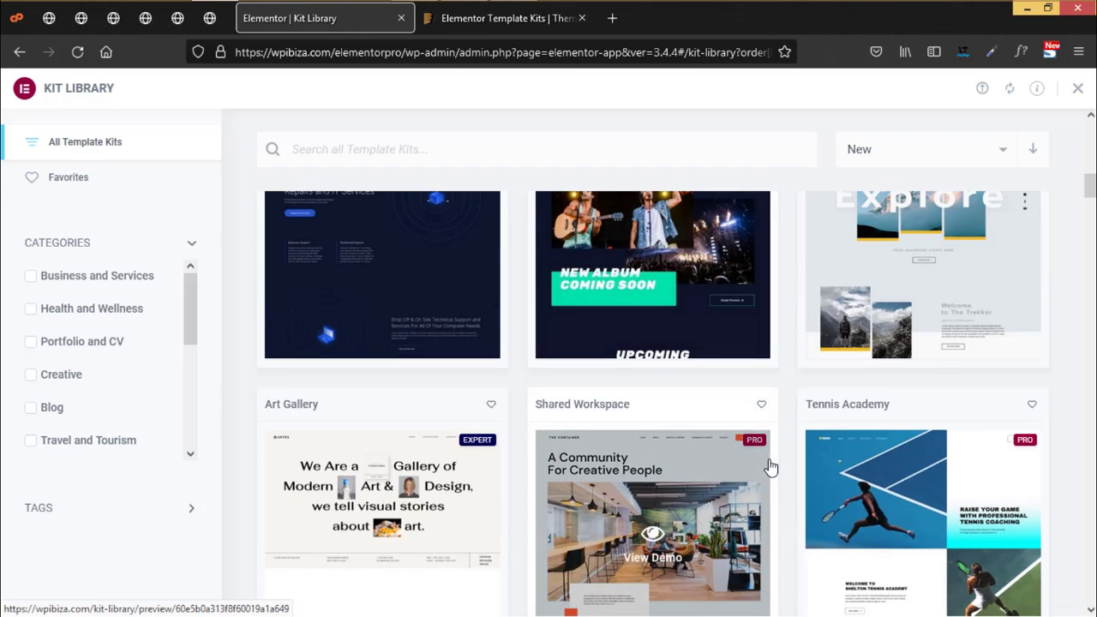
pyautogui.scroll(-2, 769, 467)
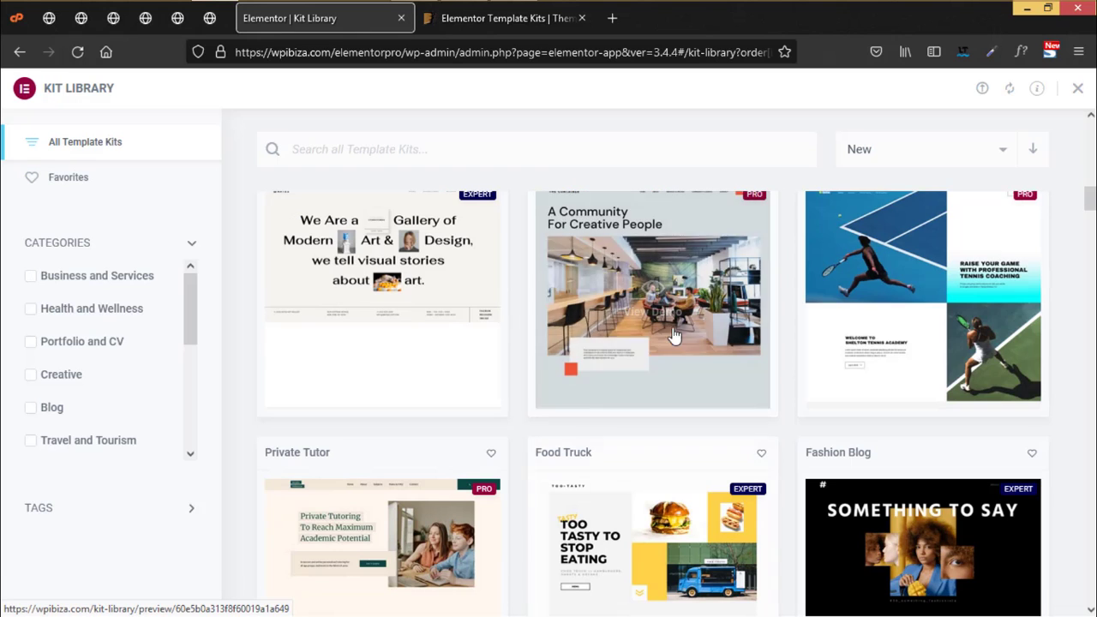
pyautogui.scroll(1, 738, 377)
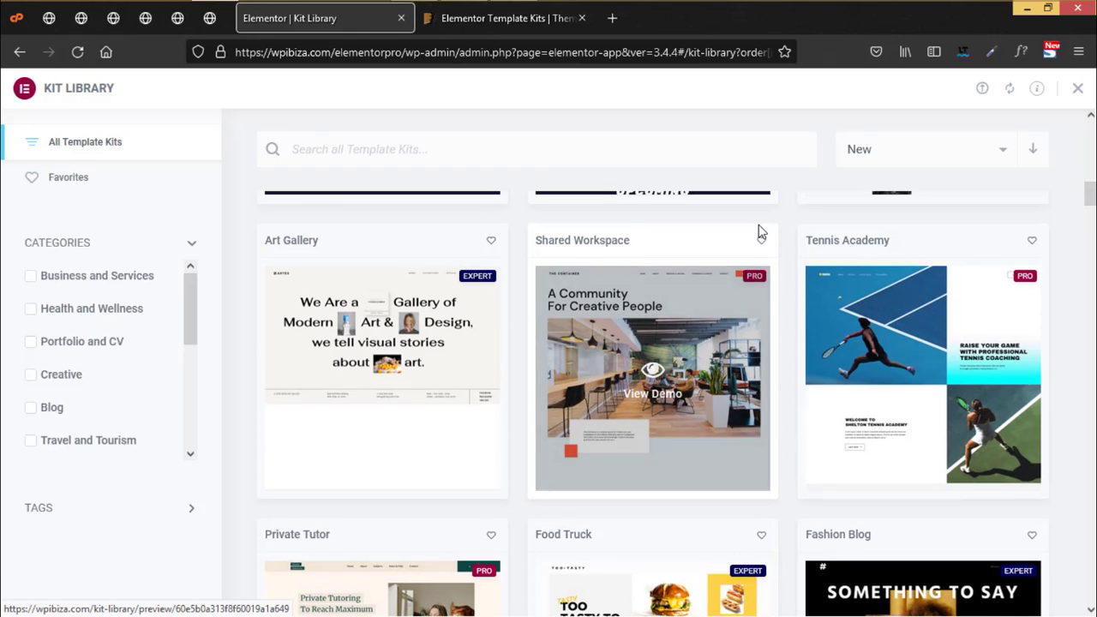
pyautogui.click(761, 241)
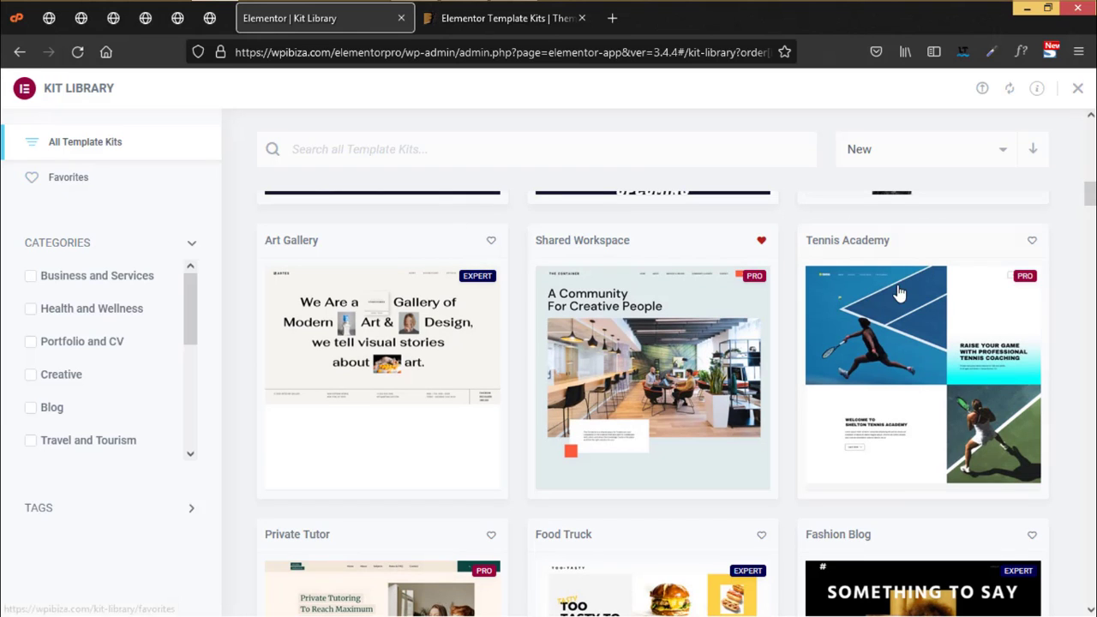
pyautogui.scroll(-2, 864, 409)
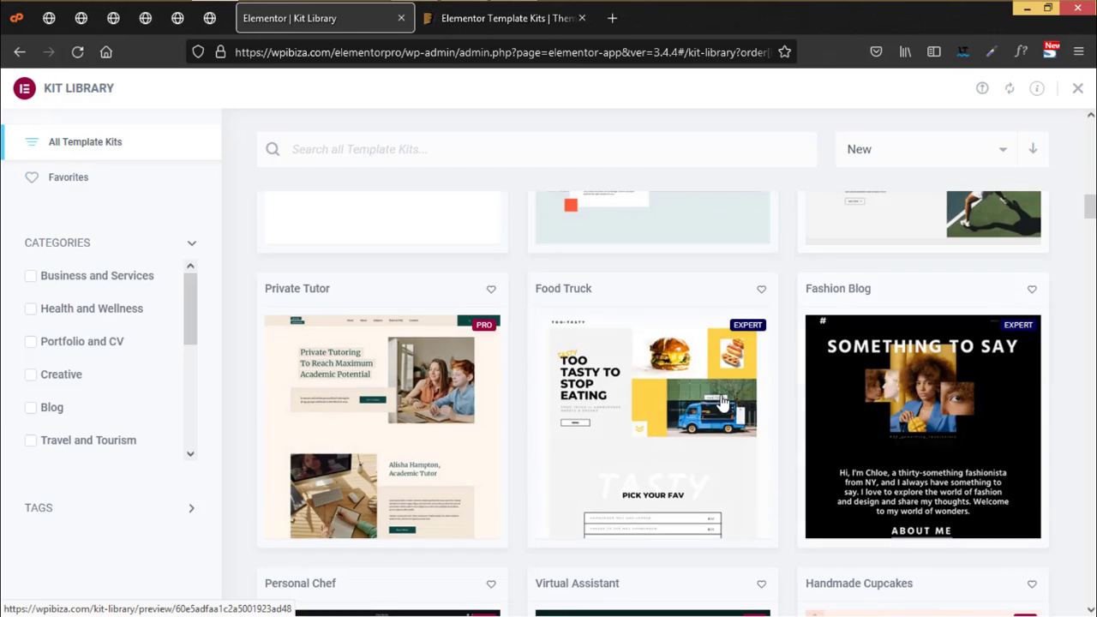
pyautogui.click(491, 289)
# - Remove Private Tutor and Shared Workspace from the Favorites collection and return to all template kits
pyautogui.click(77, 179)
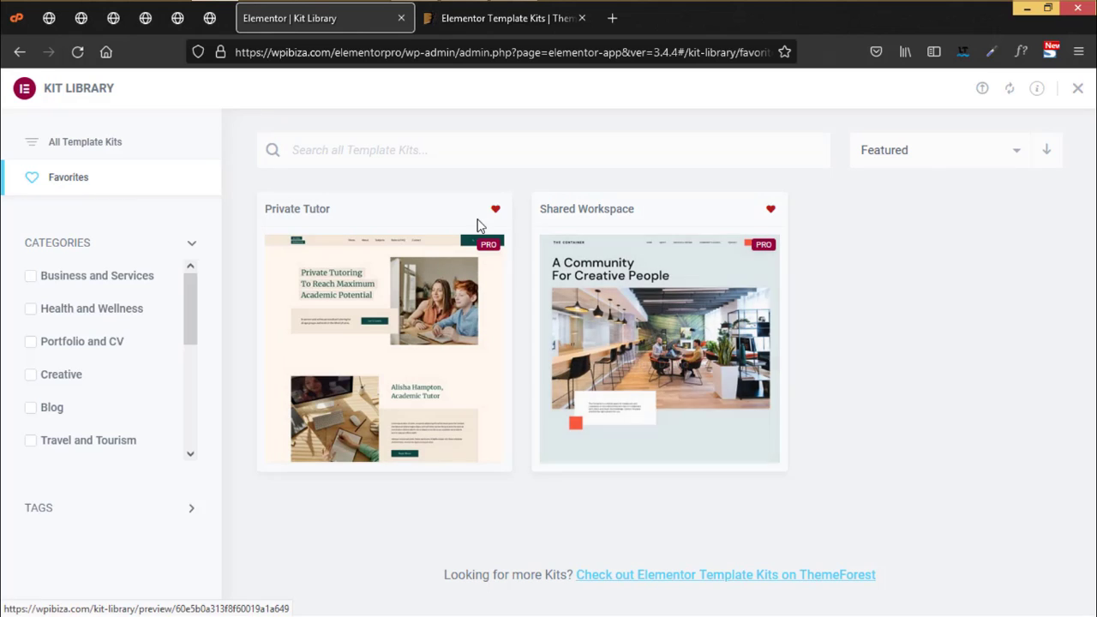
pyautogui.click(494, 212)
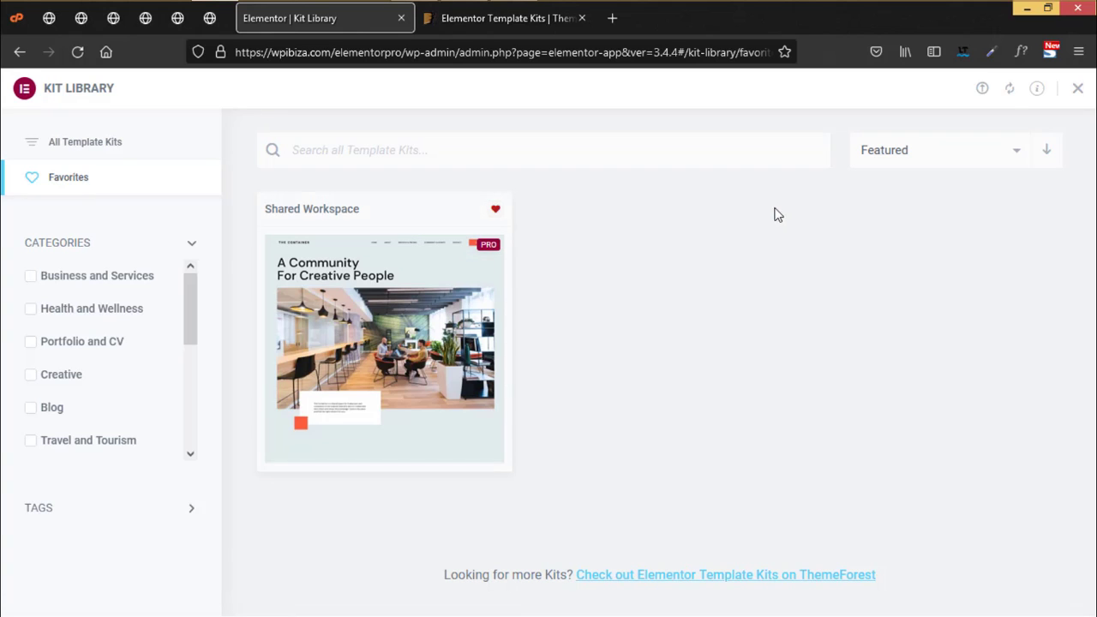
pyautogui.click(495, 210)
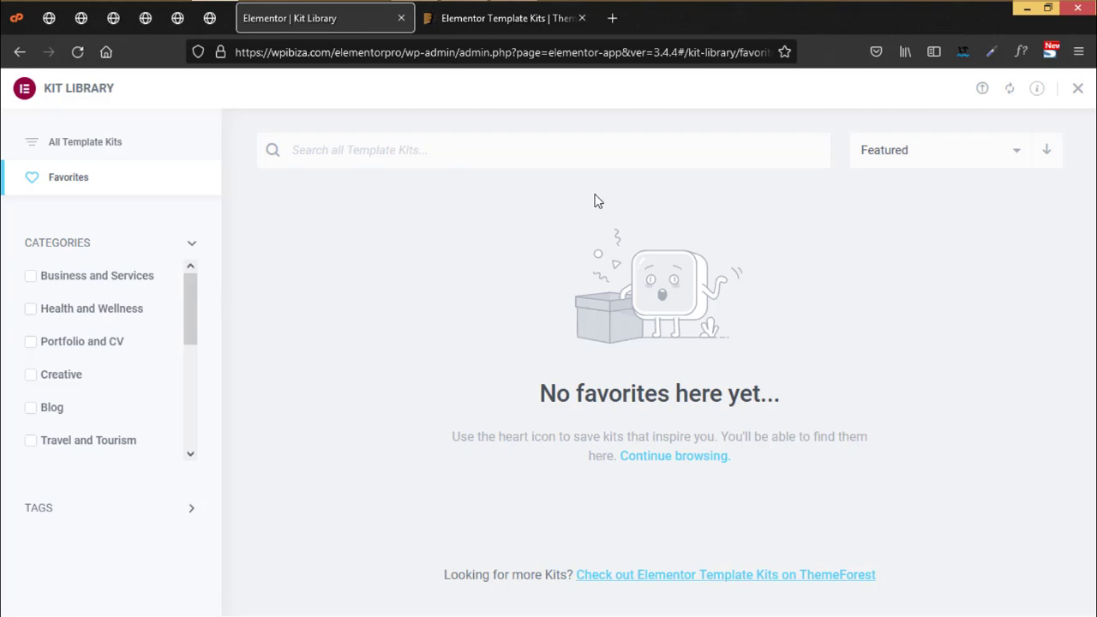
pyautogui.click(86, 145)
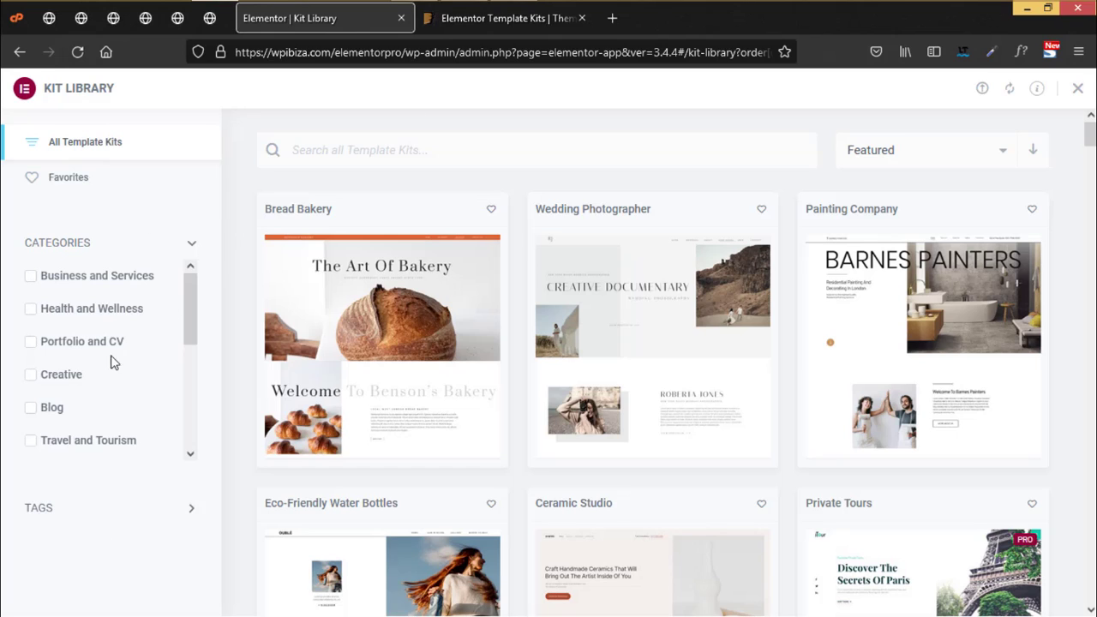
# - Filter the template kits by the Business and Services category and look through the matching kits
pyautogui.click(32, 277)
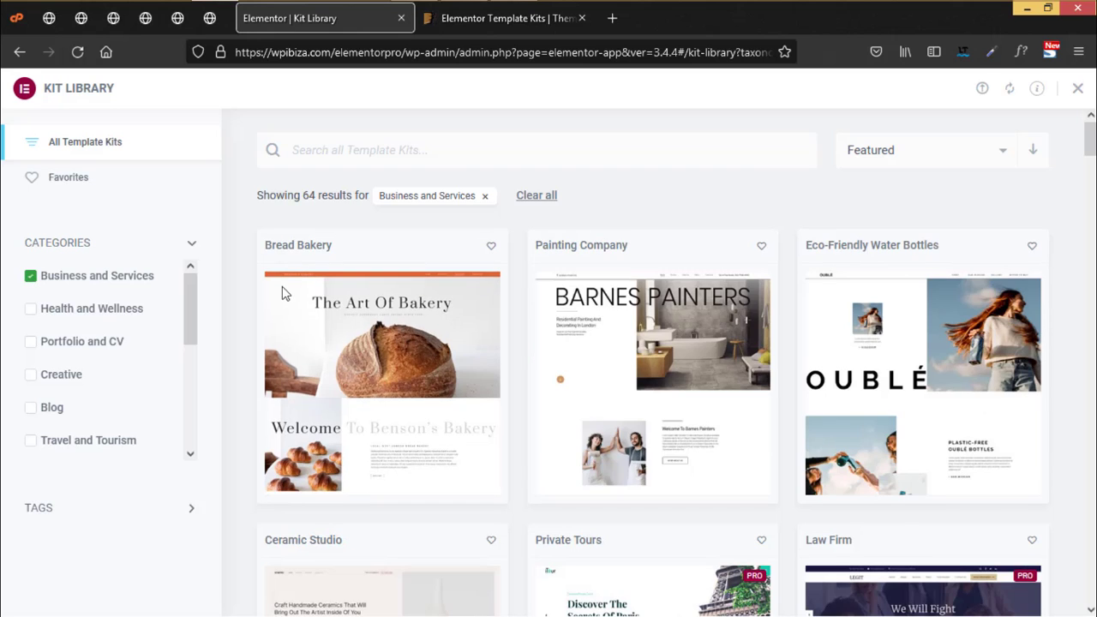
pyautogui.scroll(-5, 697, 411)
pyautogui.scroll(3, 697, 411)
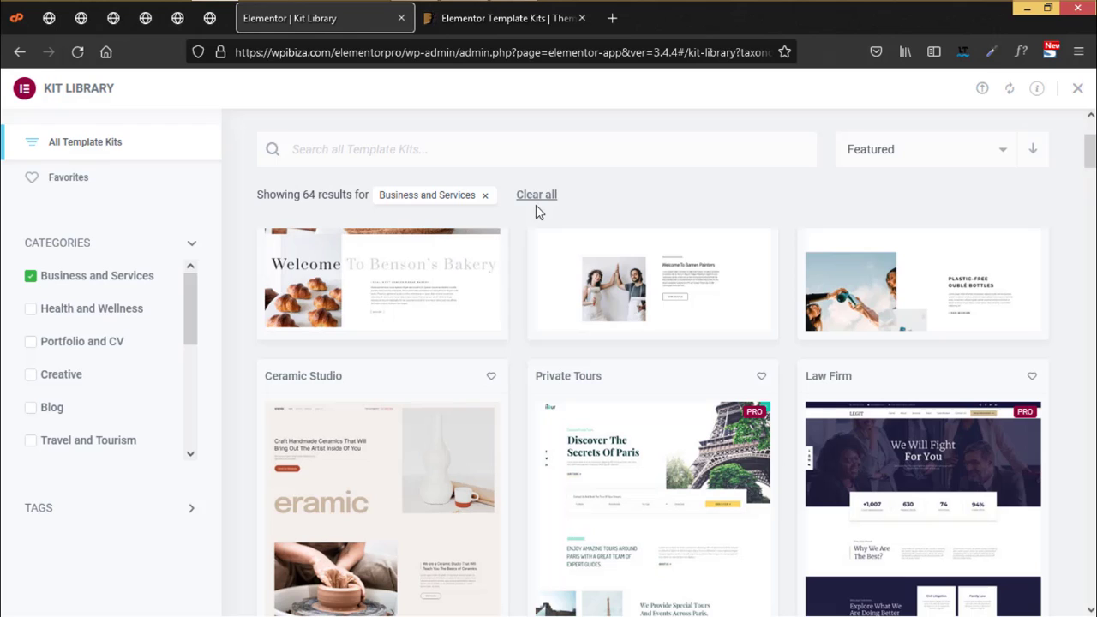
# - Try adding the Health and Wellness and Portfolio and CV categories to the filter, and clear all category filters again
pyautogui.click(31, 310)
pyautogui.click(36, 340)
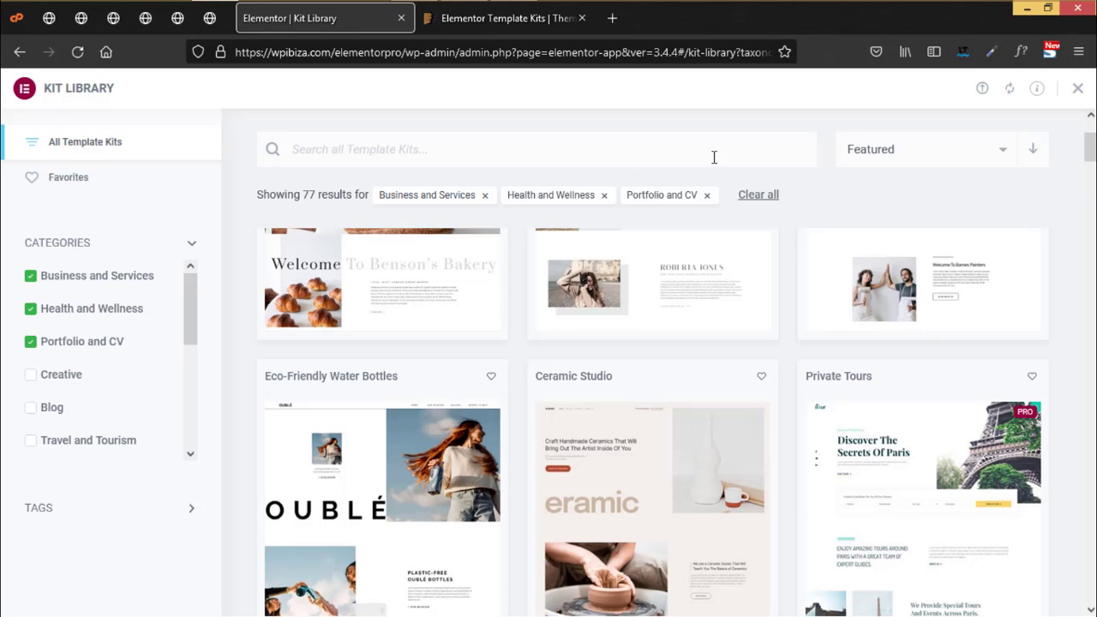
pyautogui.click(705, 198)
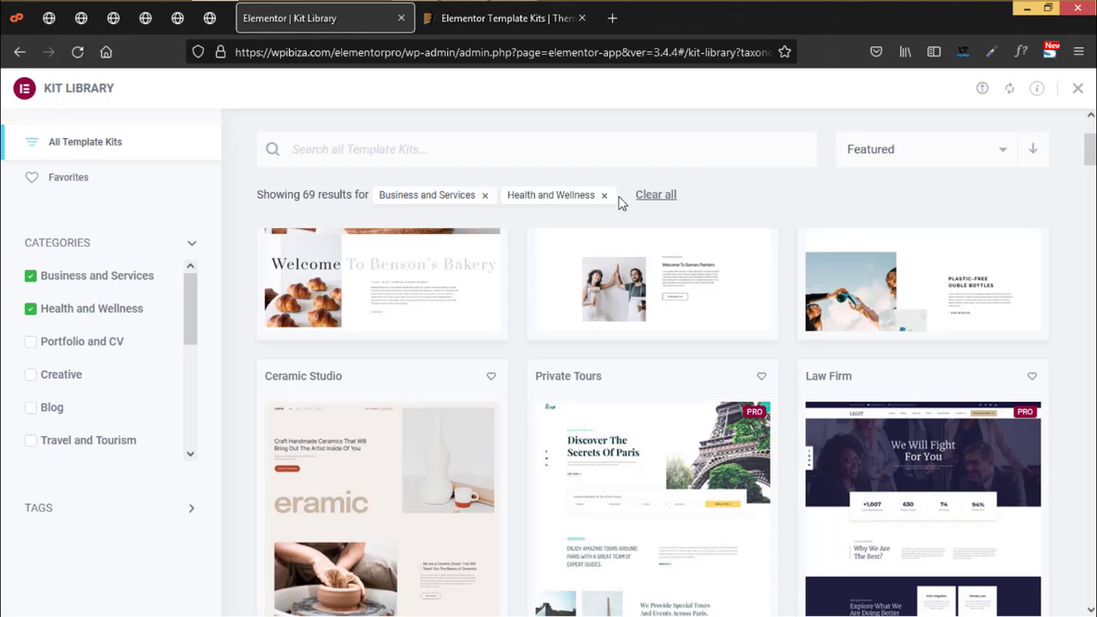
pyautogui.click(656, 196)
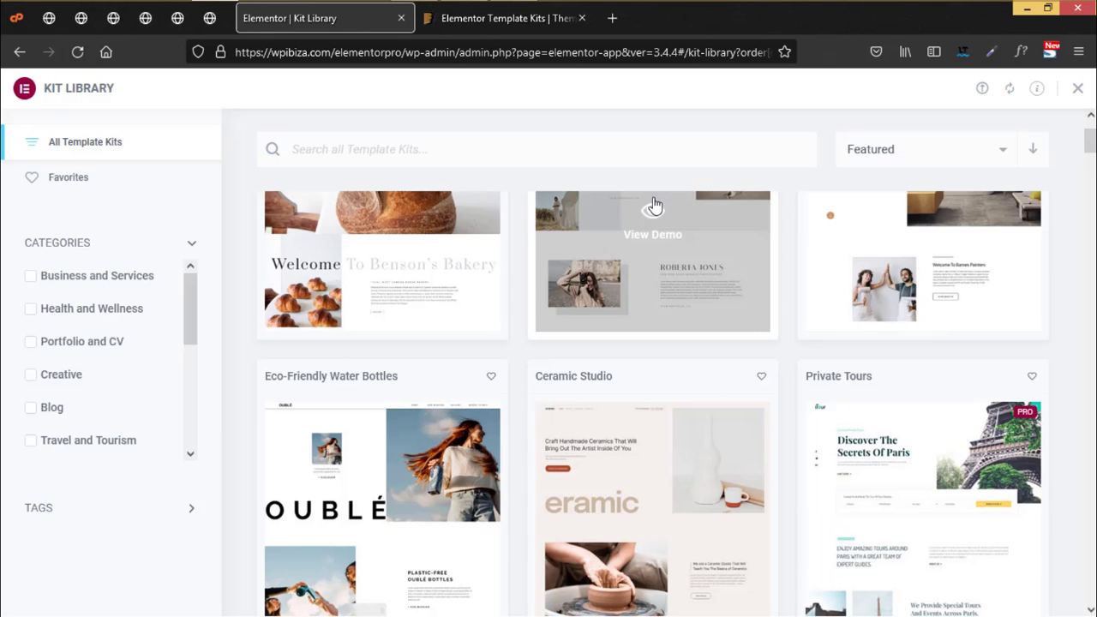
# - Filter the template kits by the Design tag and remove that tag filter again
pyautogui.click(182, 510)
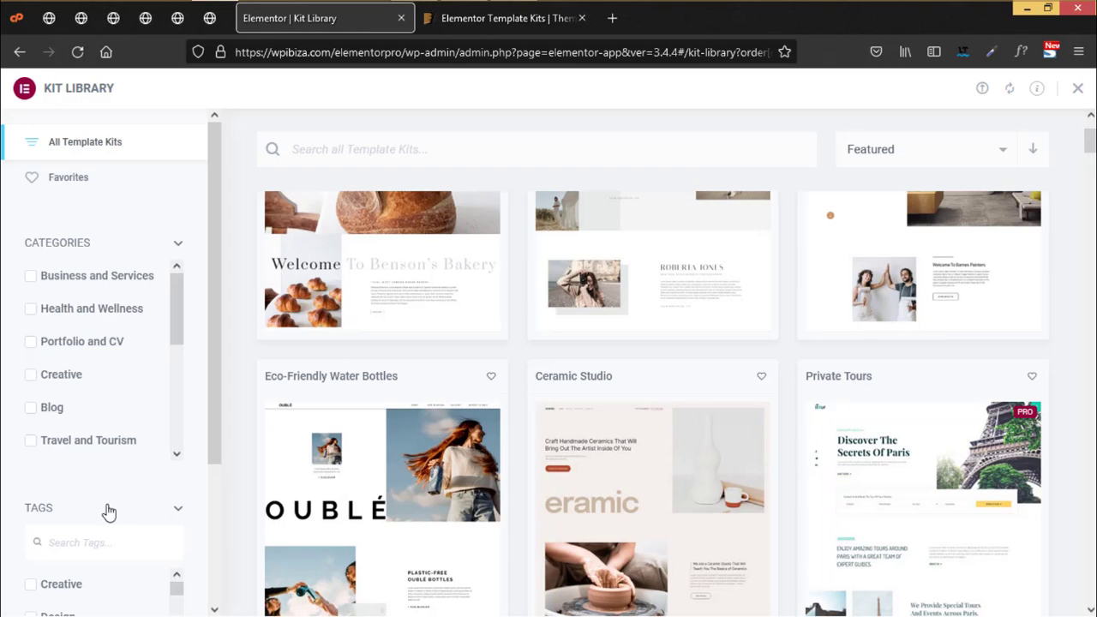
pyautogui.scroll(-3, 108, 509)
pyautogui.click(32, 430)
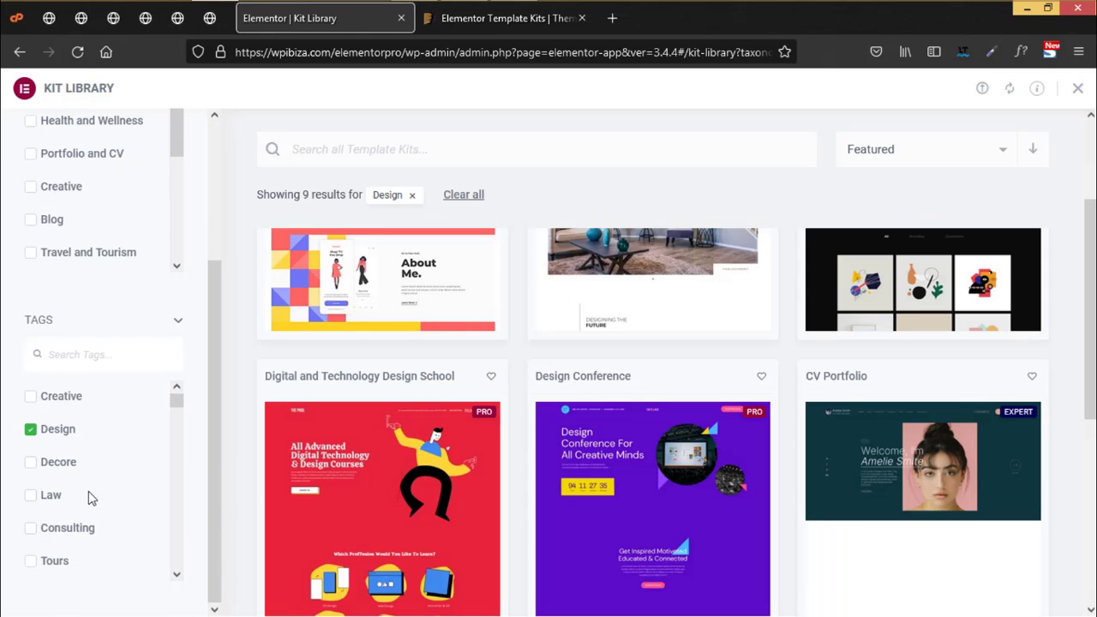
pyautogui.click(31, 432)
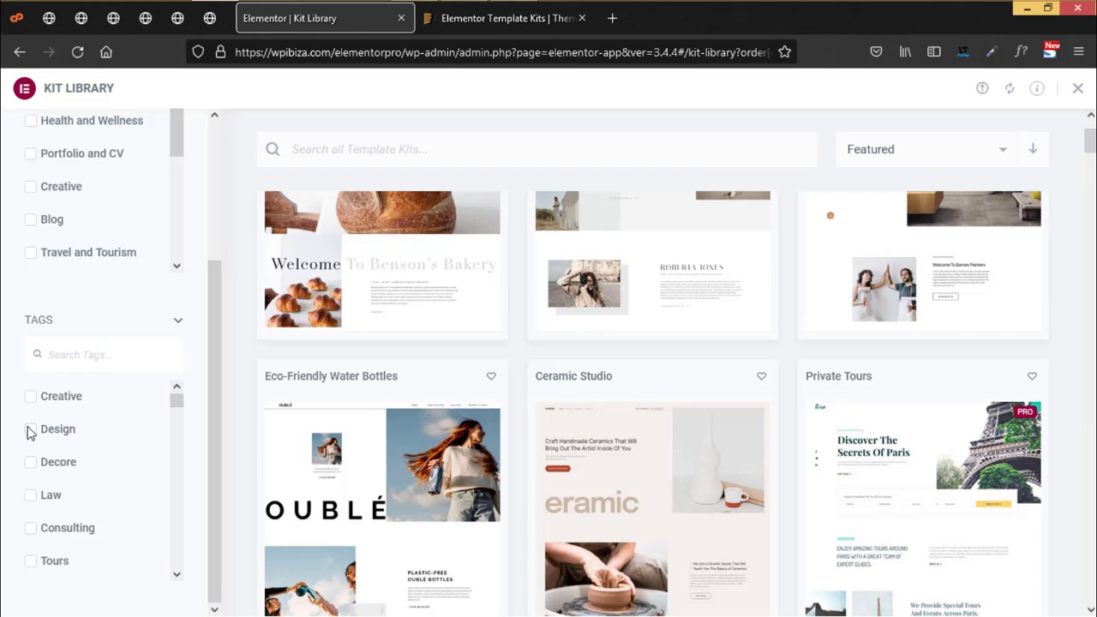
# - Browse the Featured template kits, comparing their designs and PRO or EXPERT labels to find a suitable one
pyautogui.scroll(2, 762, 392)
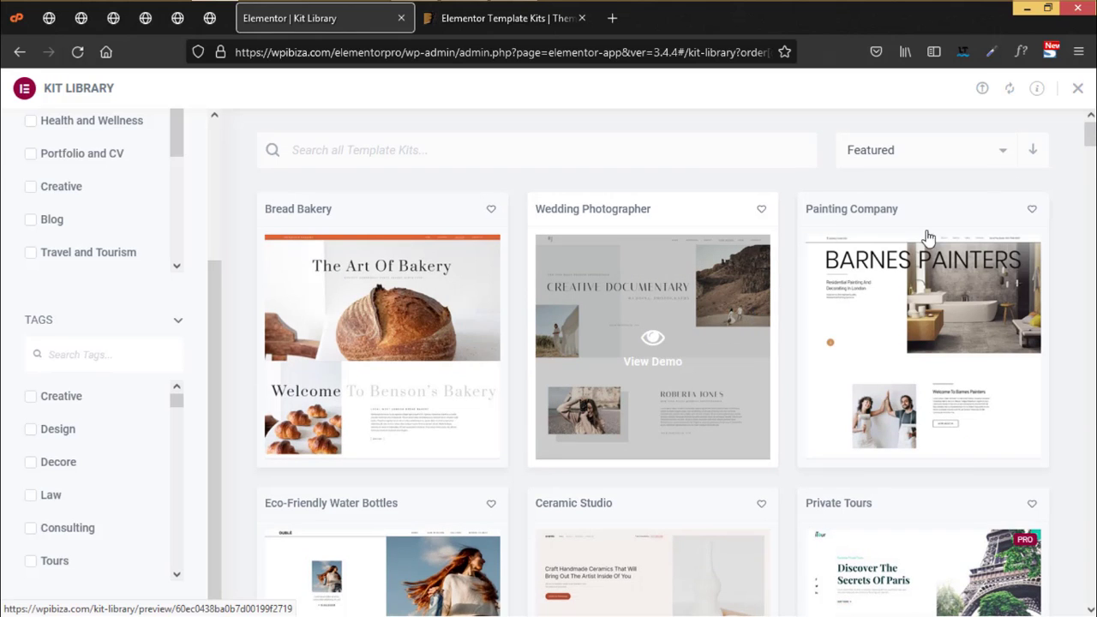
pyautogui.scroll(-10, 689, 394)
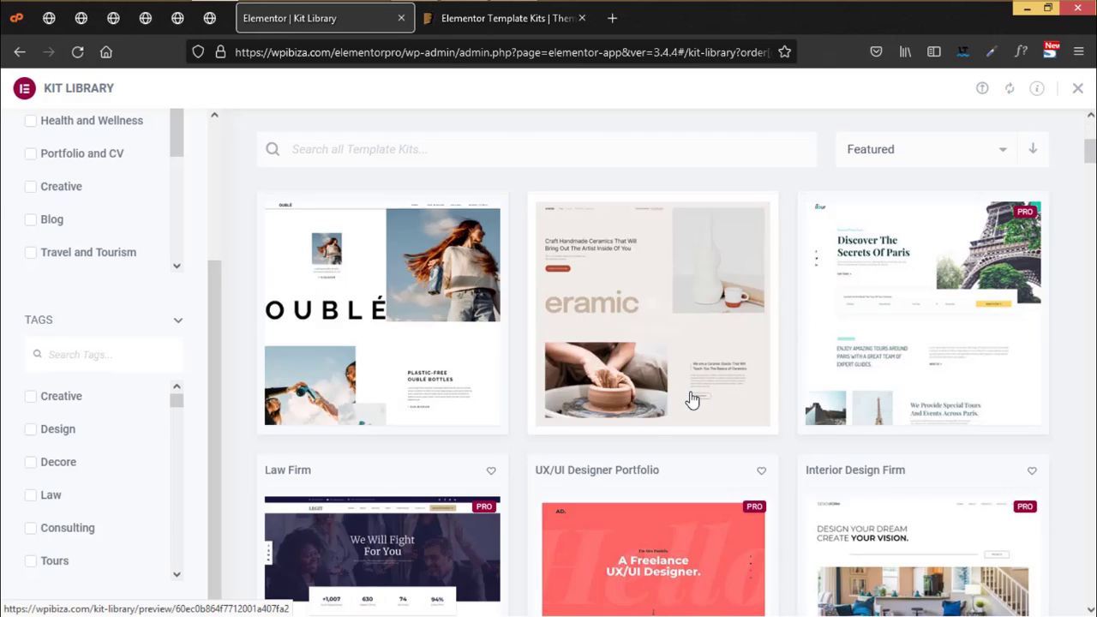
pyautogui.scroll(-3, 692, 399)
pyautogui.scroll(-7, 692, 399)
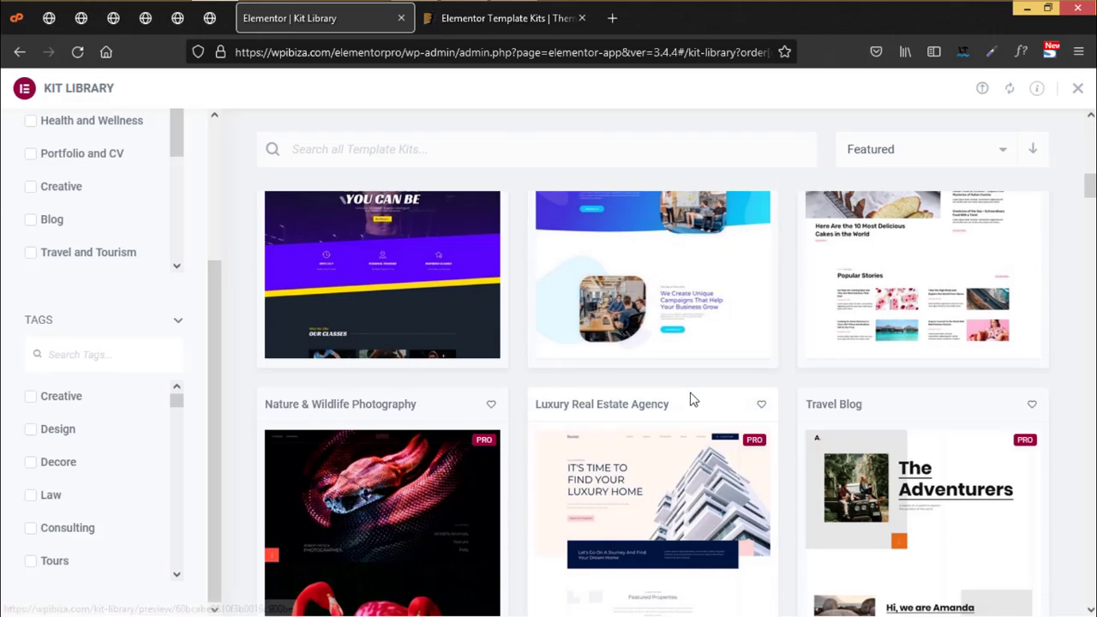
pyautogui.scroll(-3, 692, 400)
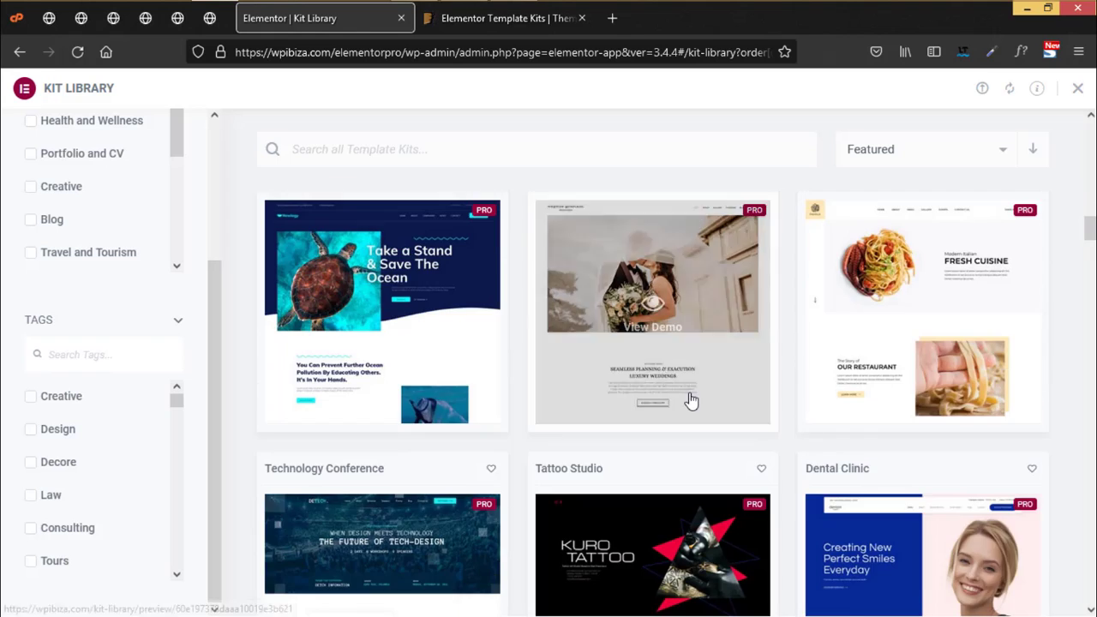
pyautogui.scroll(12, 692, 400)
pyautogui.scroll(8, 908, 319)
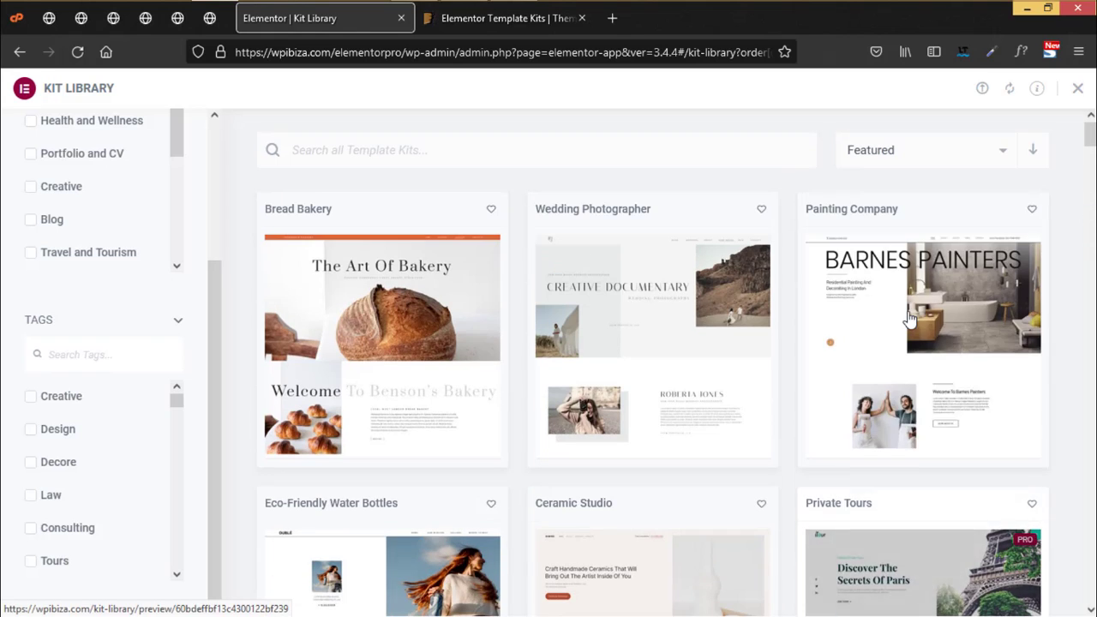
pyautogui.scroll(-8, 902, 366)
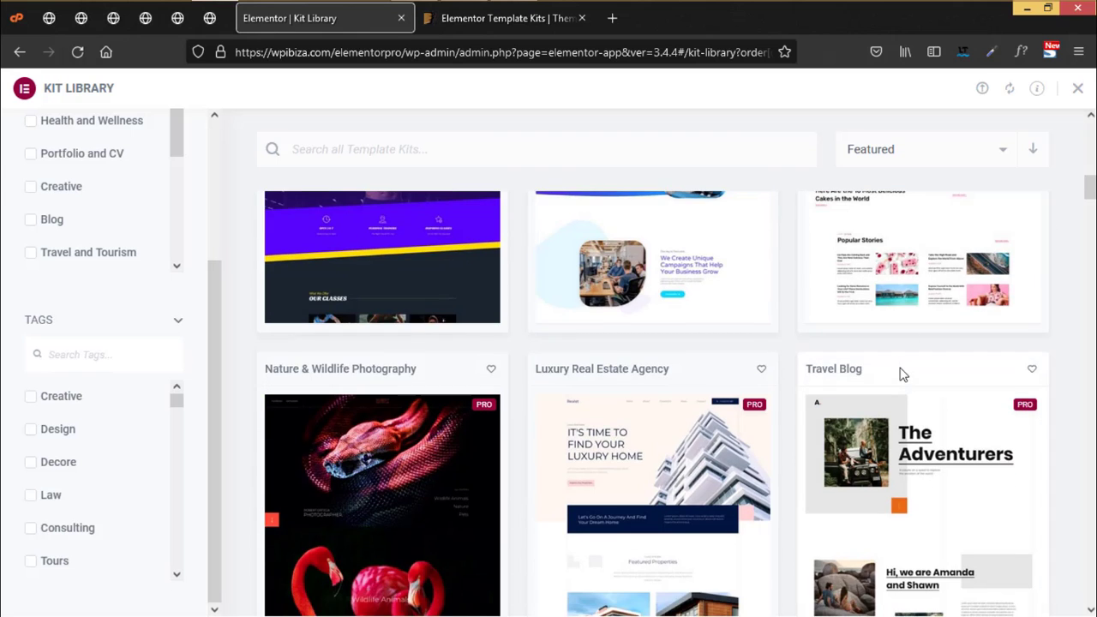
pyautogui.scroll(-4, 902, 369)
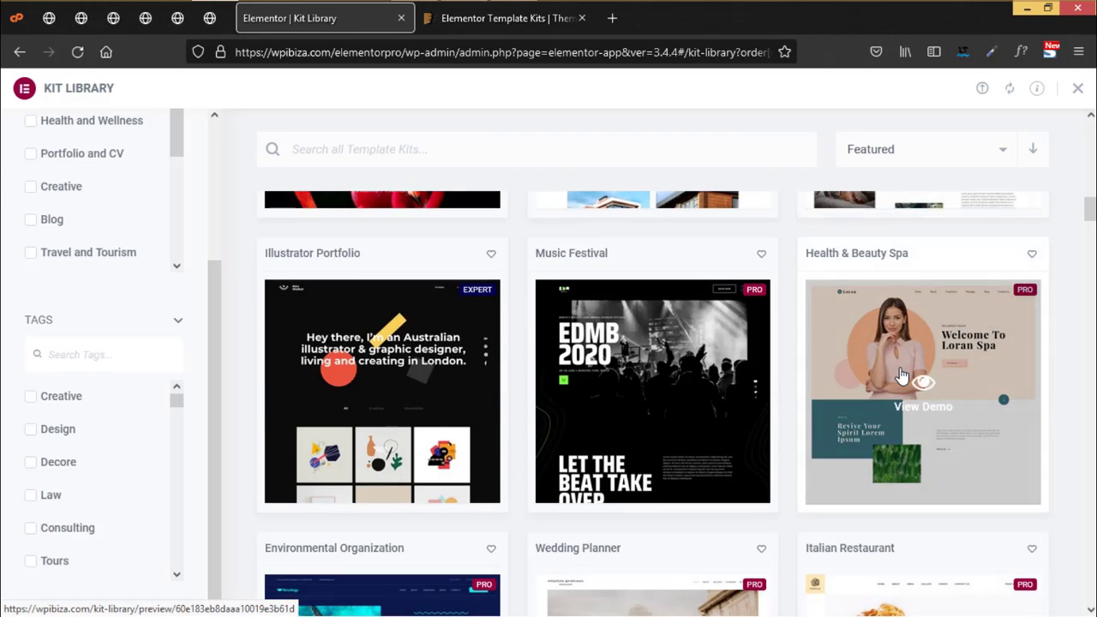
pyautogui.scroll(-6, 902, 374)
pyautogui.scroll(-2, 902, 374)
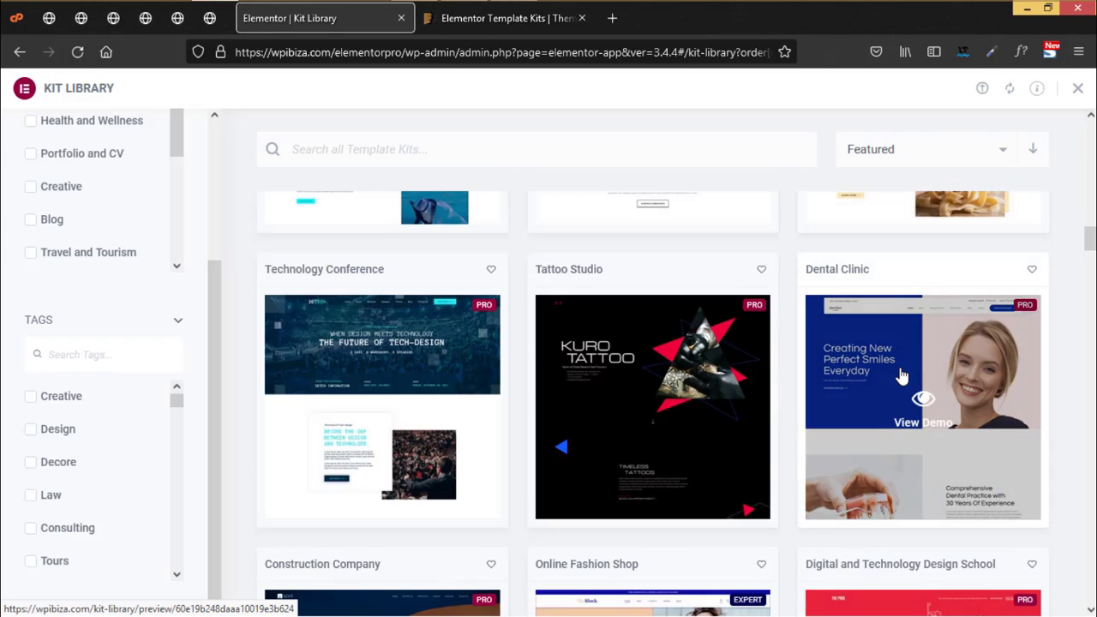
pyautogui.scroll(-4, 902, 375)
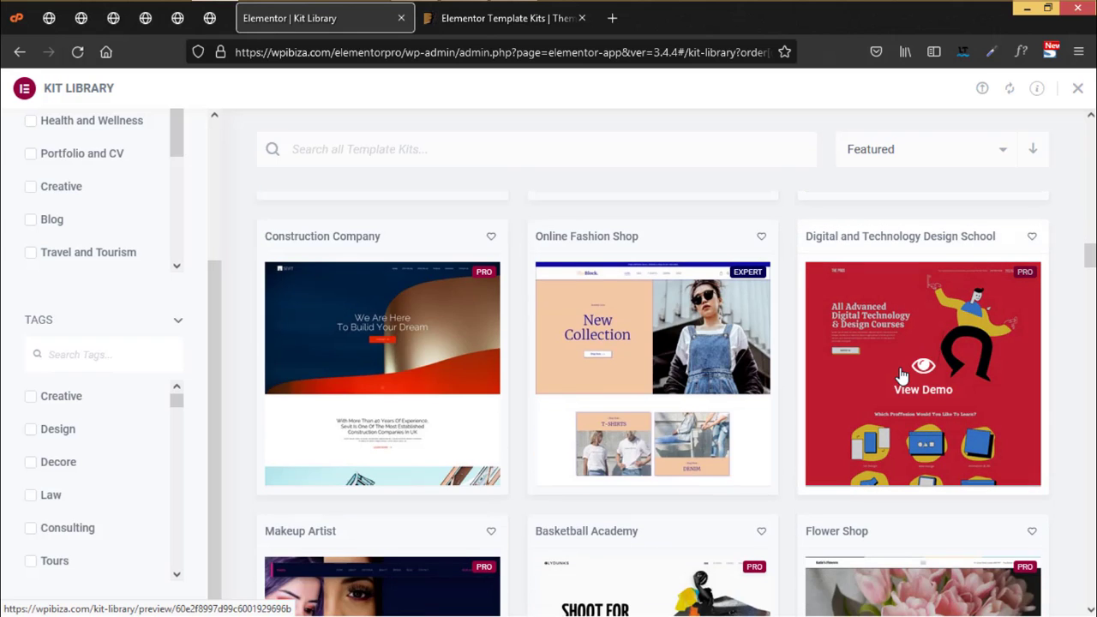
pyautogui.scroll(-4, 902, 375)
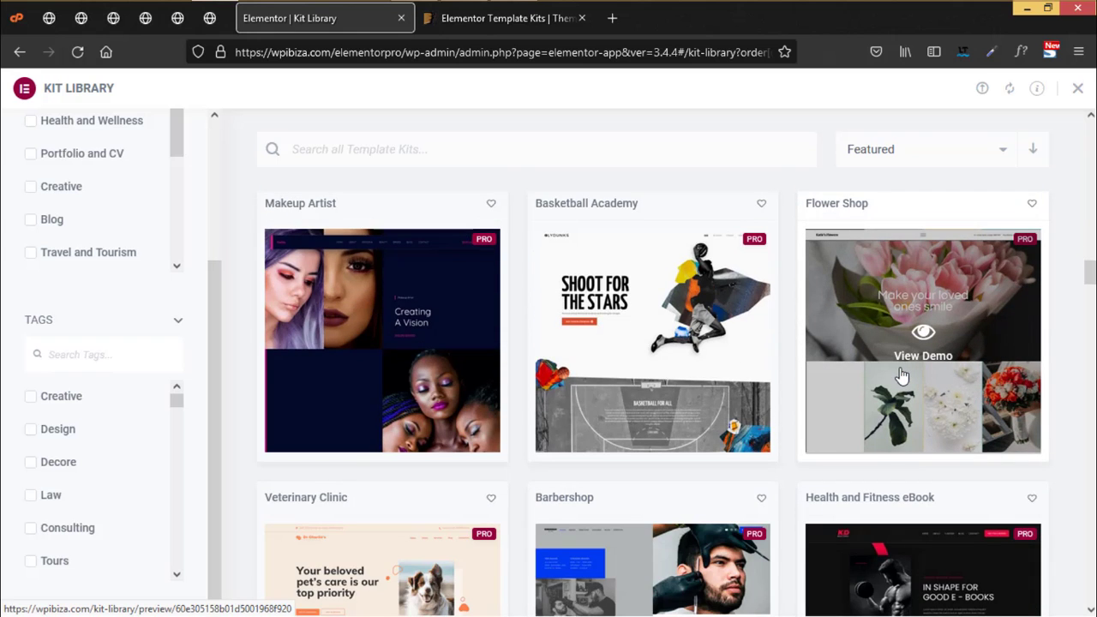
pyautogui.scroll(-4, 902, 374)
pyautogui.scroll(2, 644, 381)
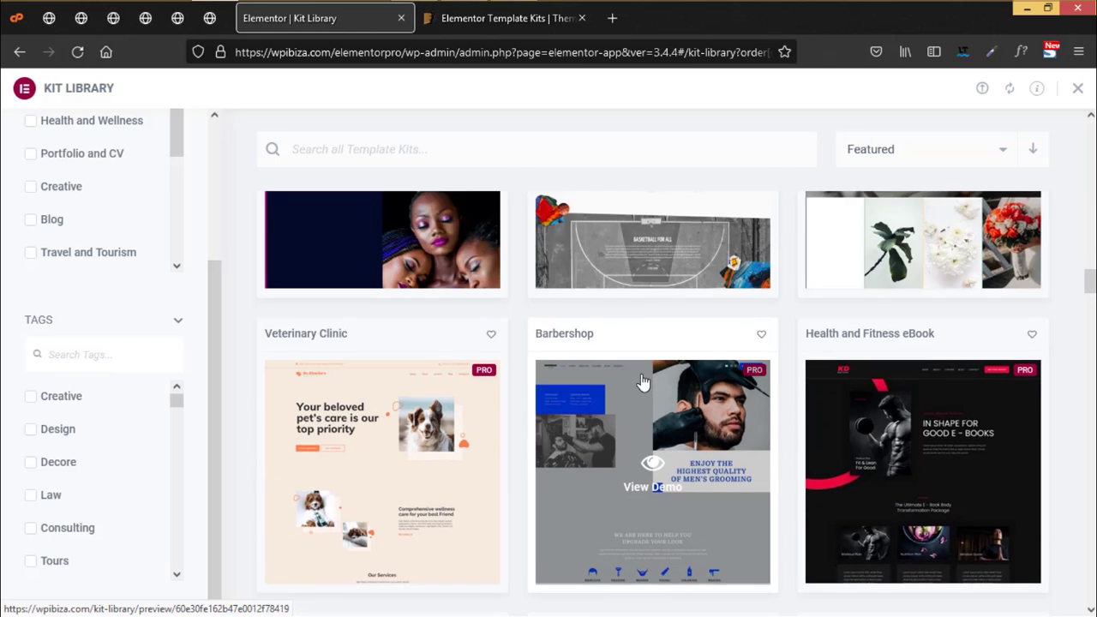
pyautogui.scroll(-1, 645, 381)
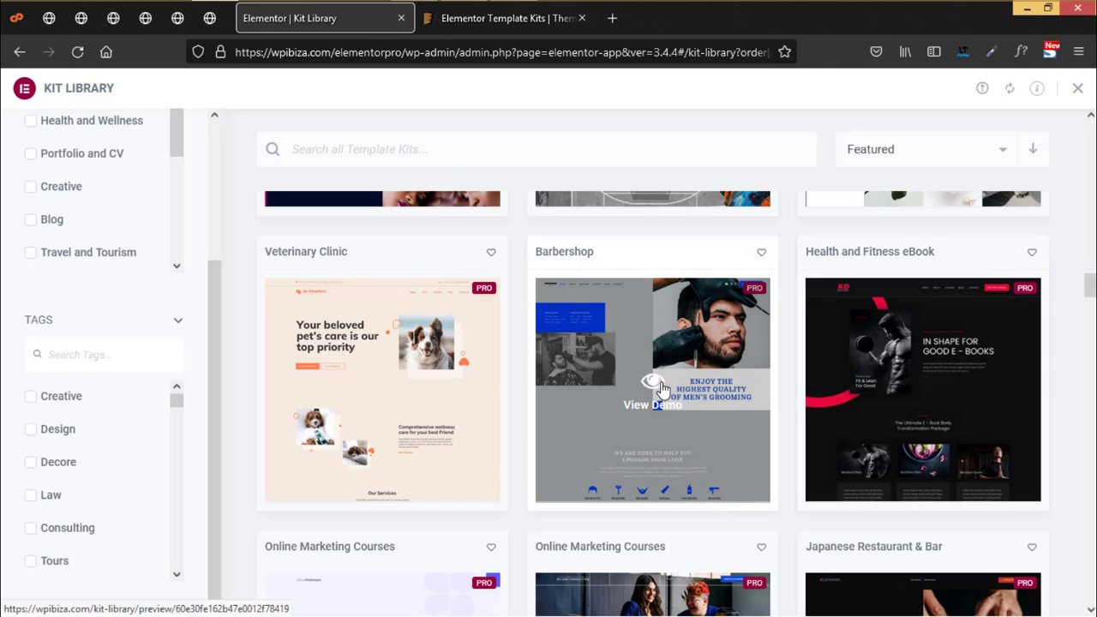
# - Open the Barbershop kit's demo, preview it in tablet, mobile and desktop views, and examine the home page down to its footer
pyautogui.click(660, 390)
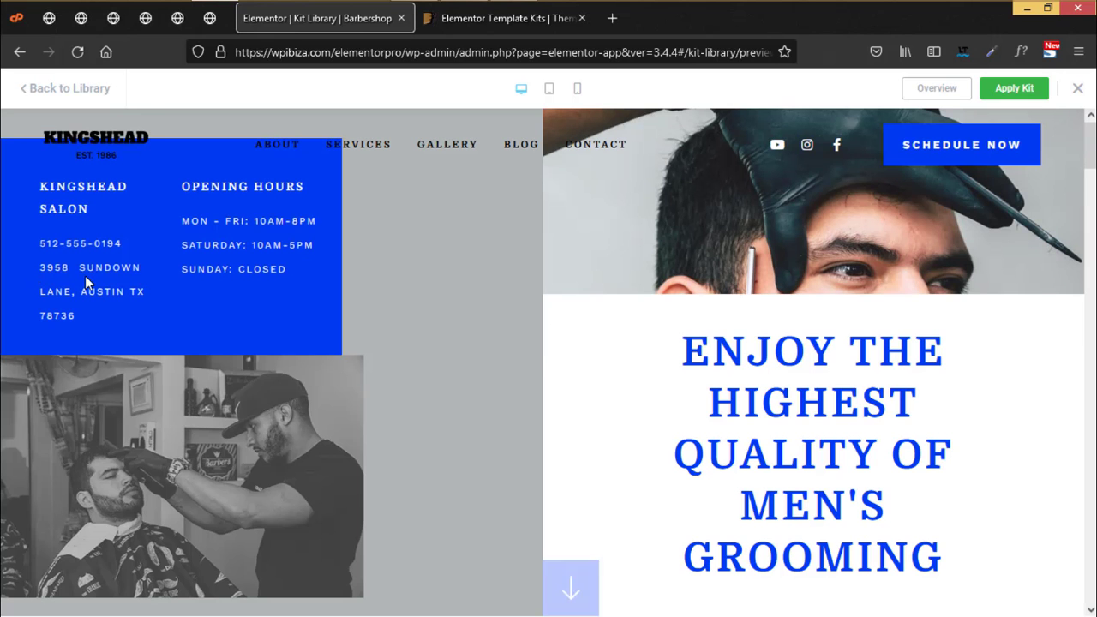
pyautogui.click(550, 93)
pyautogui.click(579, 96)
pyautogui.click(520, 89)
pyautogui.scroll(-10, 563, 387)
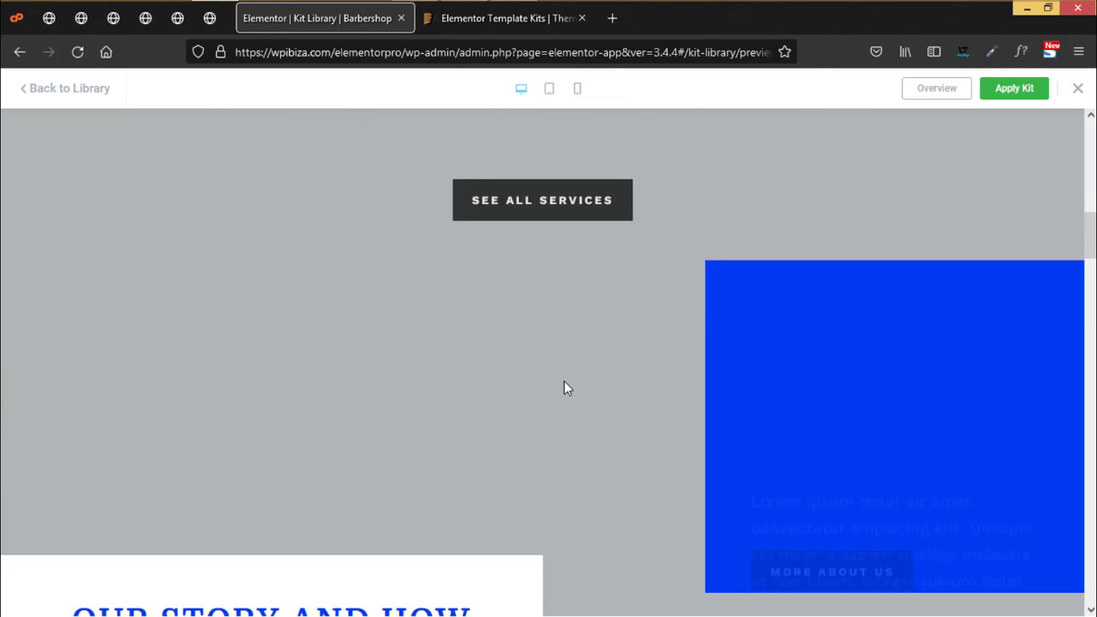
pyautogui.scroll(-15, 564, 387)
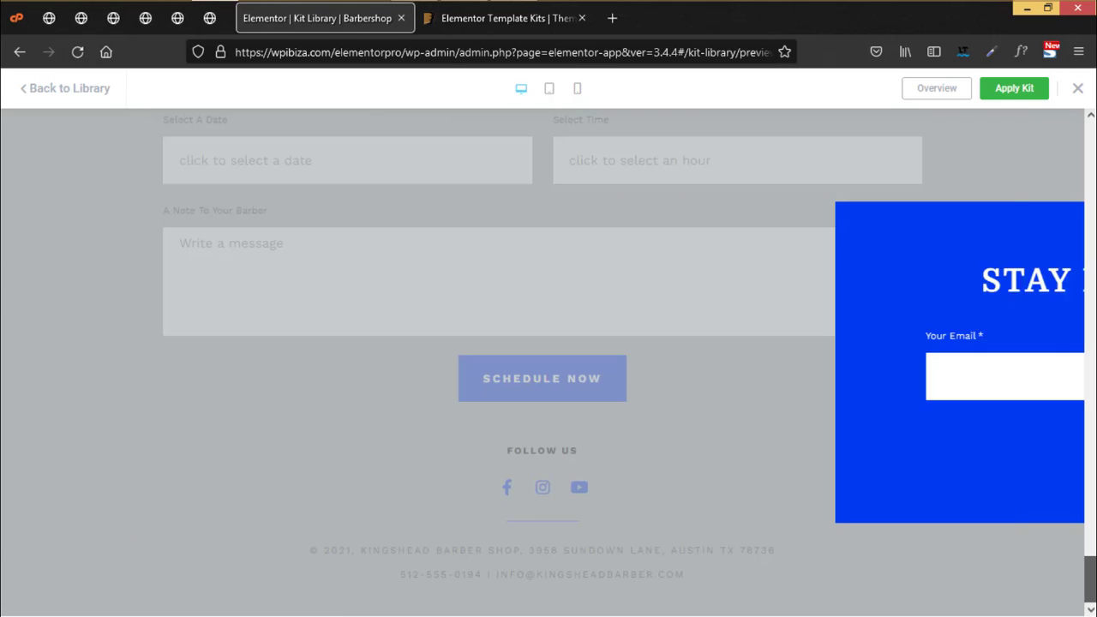
# - Leave the Barbershop demo for the kit library and browse further down the Featured kits for other designs
pyautogui.scroll(20, 564, 387)
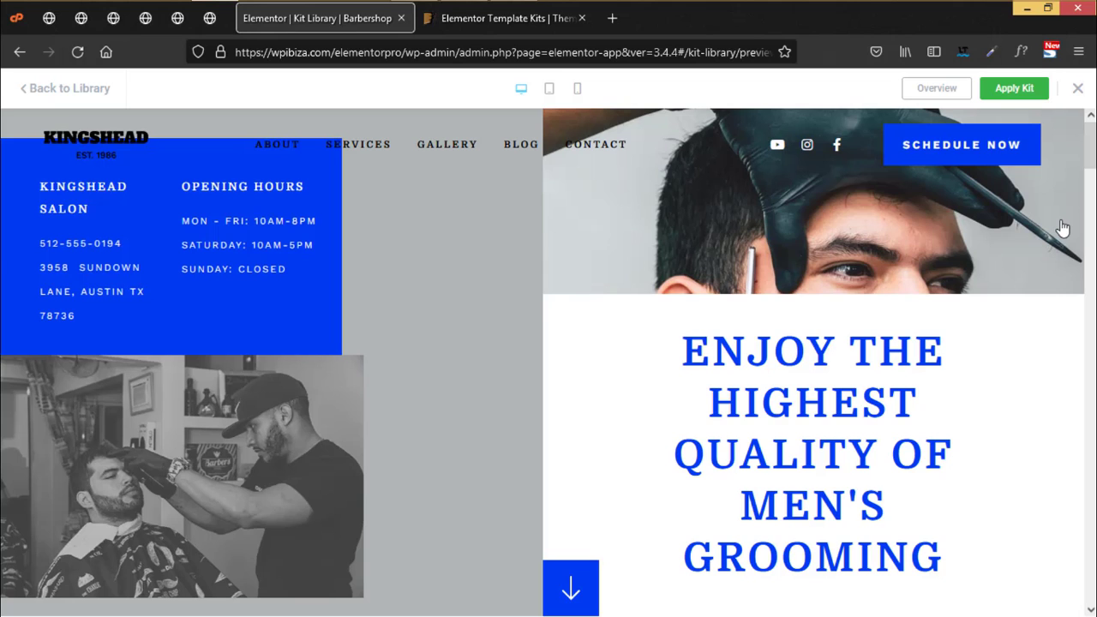
pyautogui.click(36, 90)
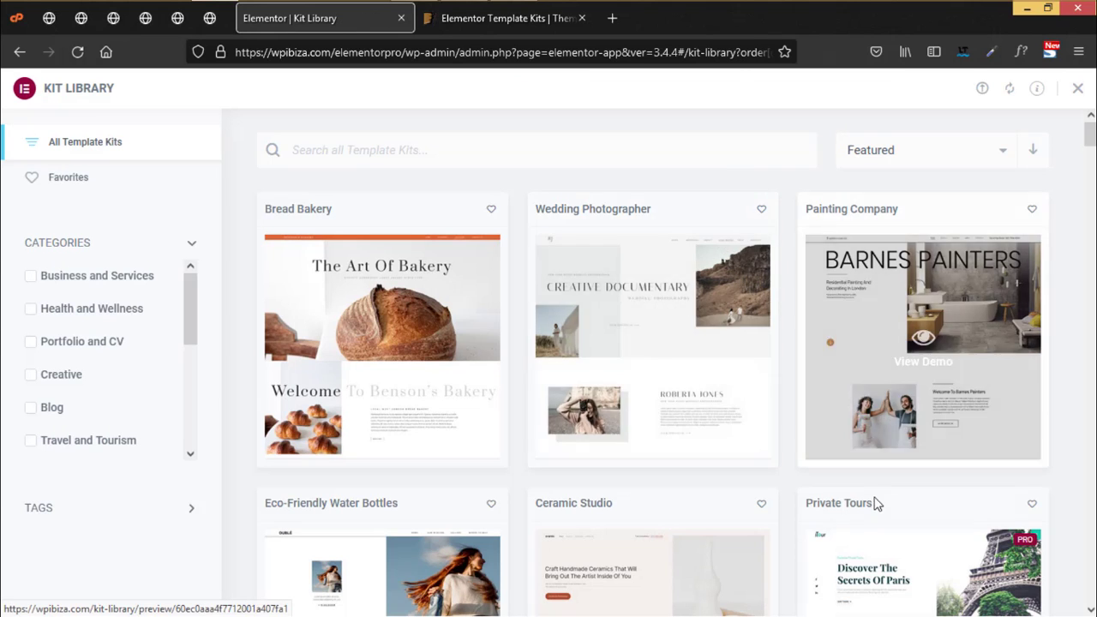
pyautogui.scroll(-5, 869, 489)
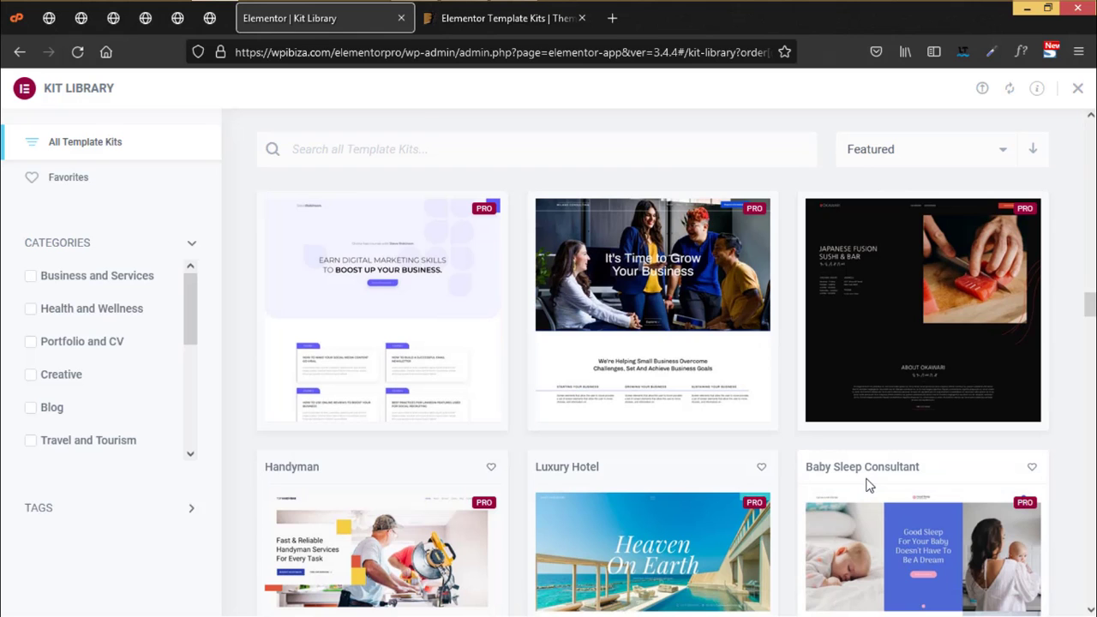
pyautogui.scroll(-3, 867, 485)
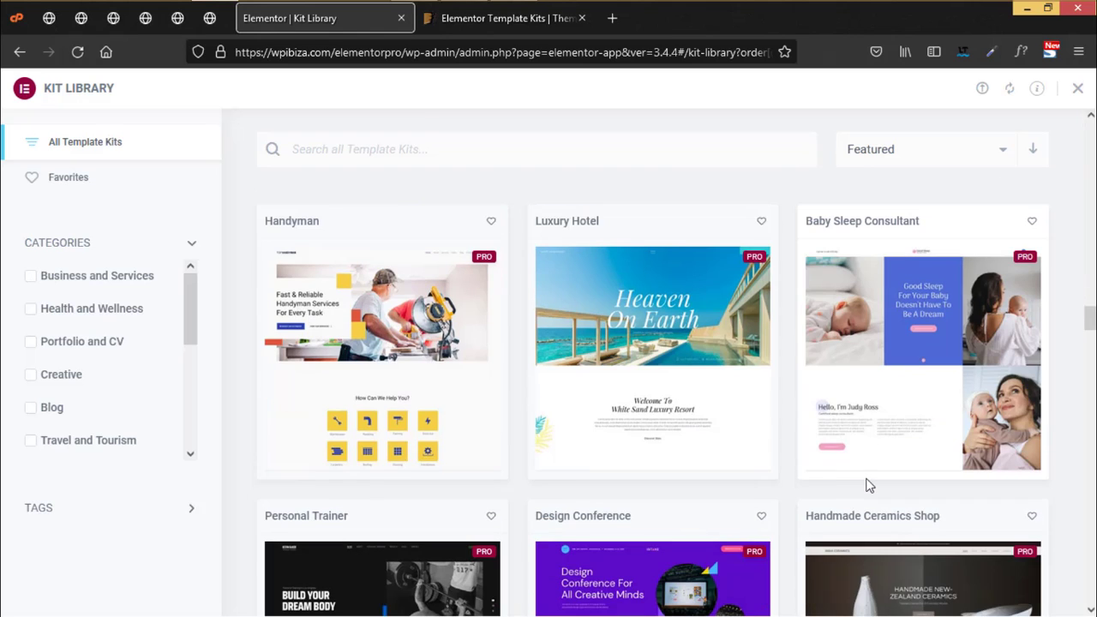
pyautogui.scroll(-3, 867, 485)
pyautogui.scroll(-4, 1081, 442)
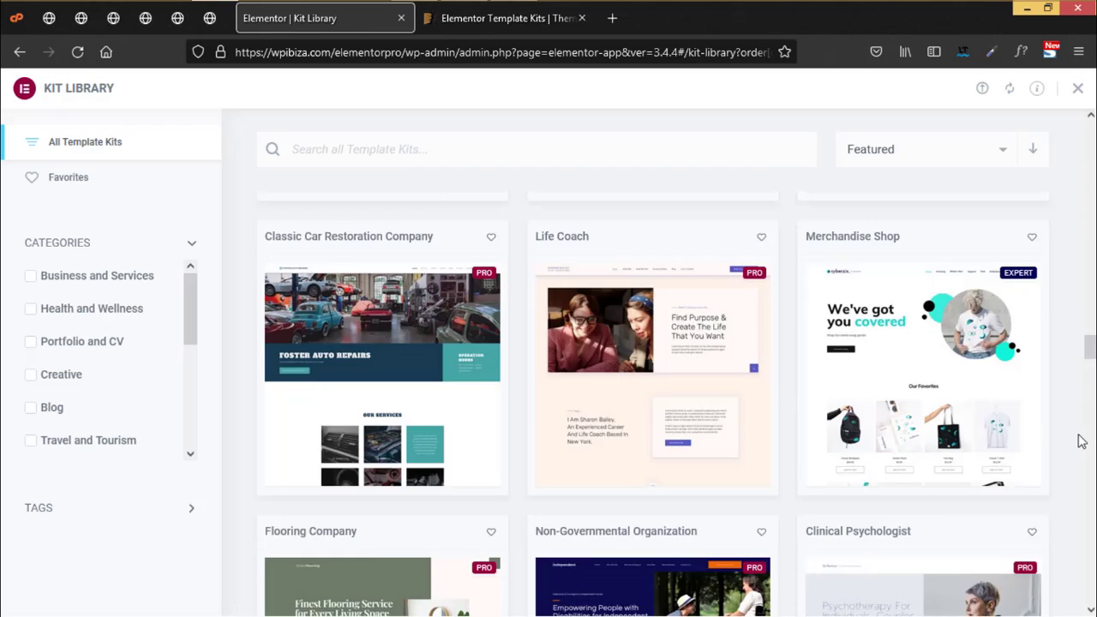
pyautogui.scroll(-5, 1081, 441)
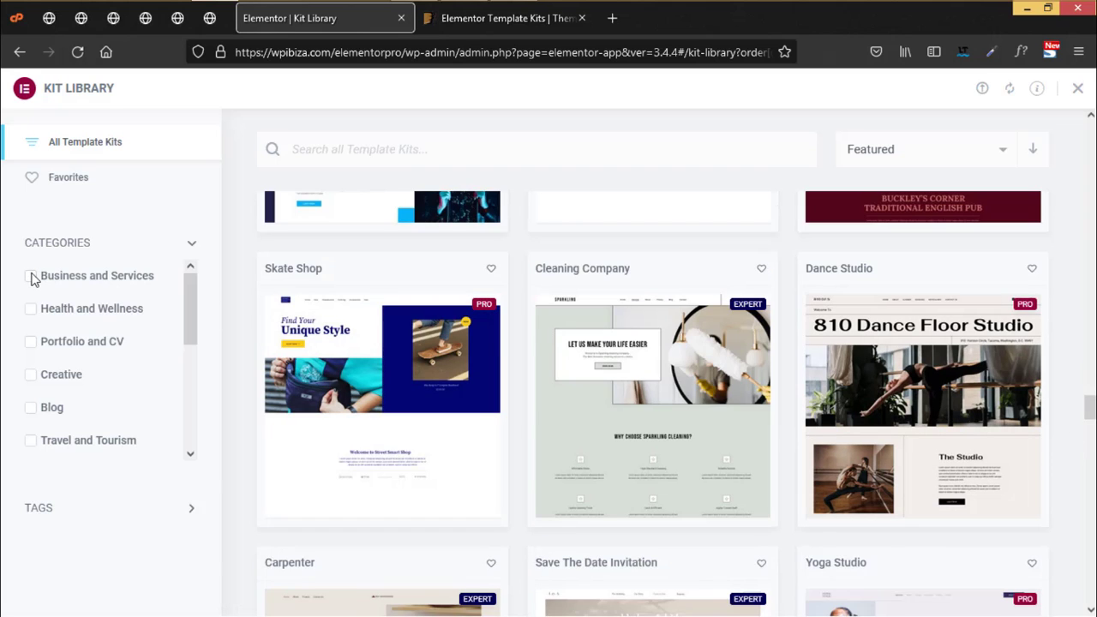
# - Filter the template kits by the Business and Services category, browse the matching kits, and remove that filter again
pyautogui.click(31, 276)
pyautogui.moveTo(910, 357)
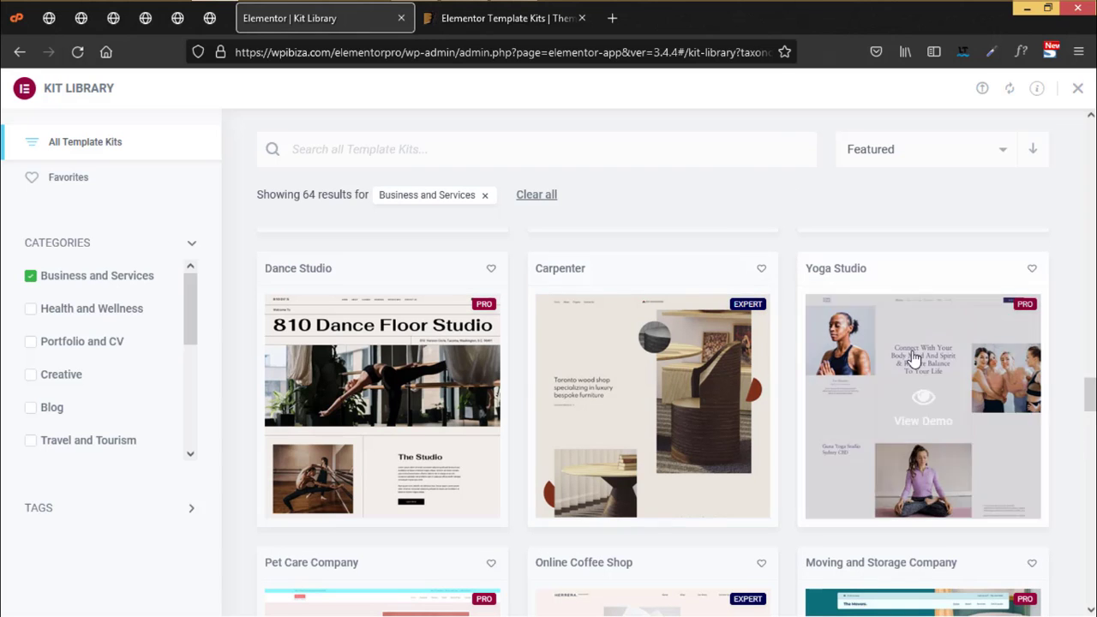
pyautogui.scroll(-4, 1016, 409)
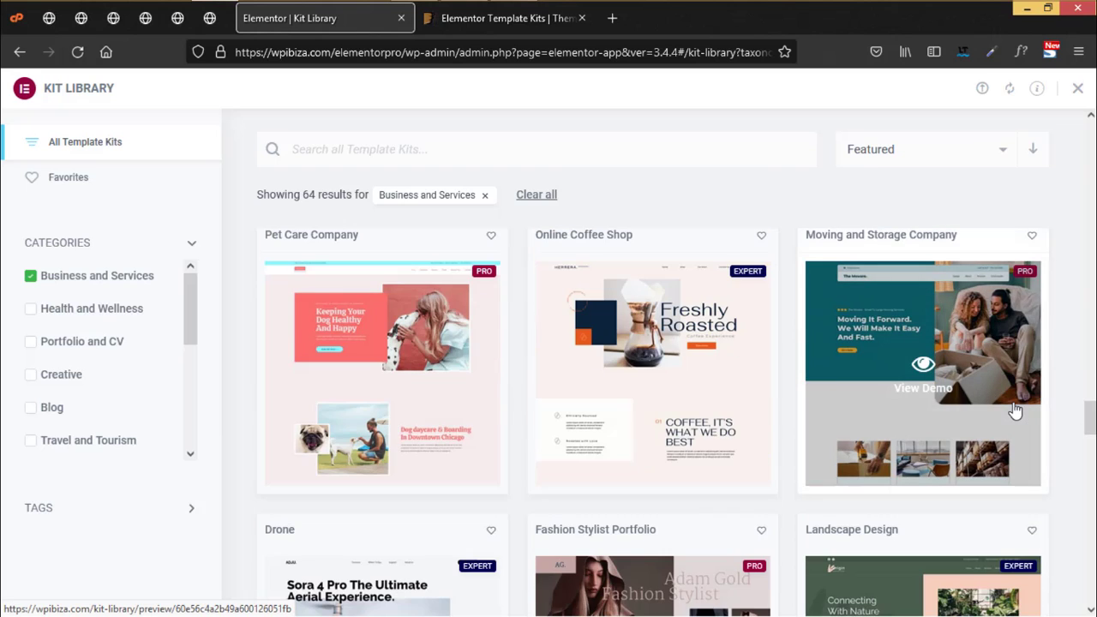
pyautogui.scroll(-5, 1015, 411)
pyautogui.click(31, 276)
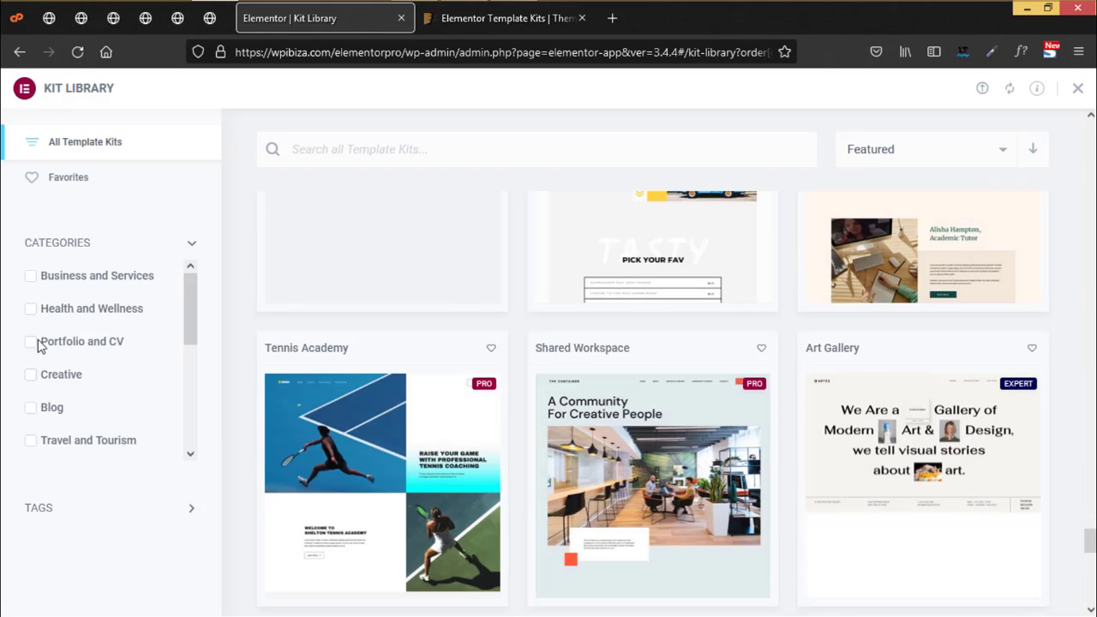
# - Filter the template kits by the Creative category and find the Digital Marketing Agency kit among them
pyautogui.click(32, 374)
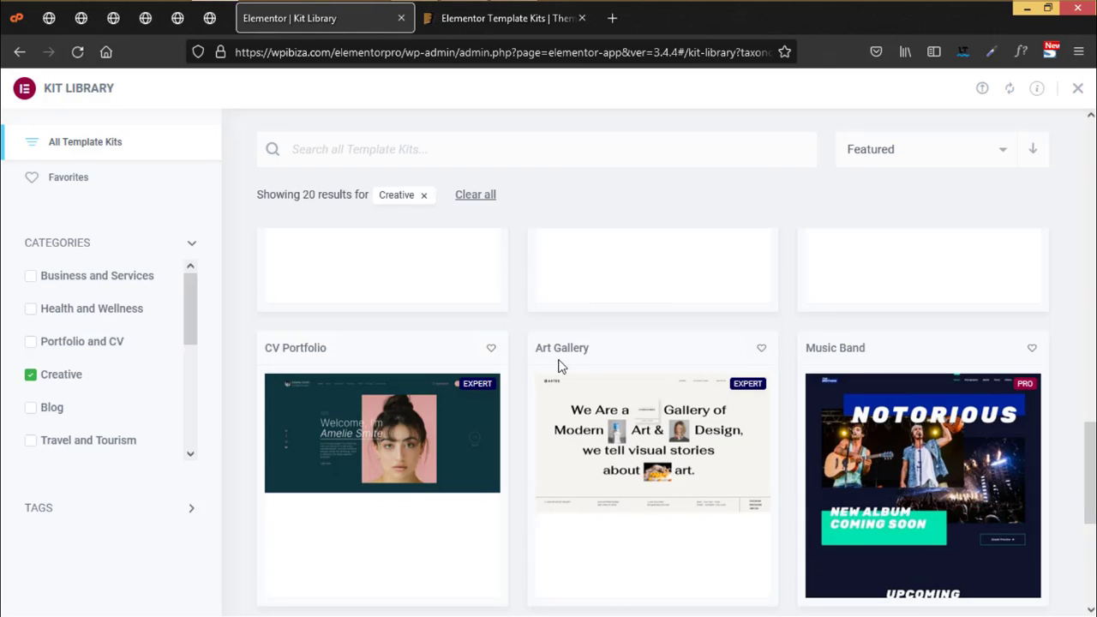
pyautogui.scroll(8, 559, 361)
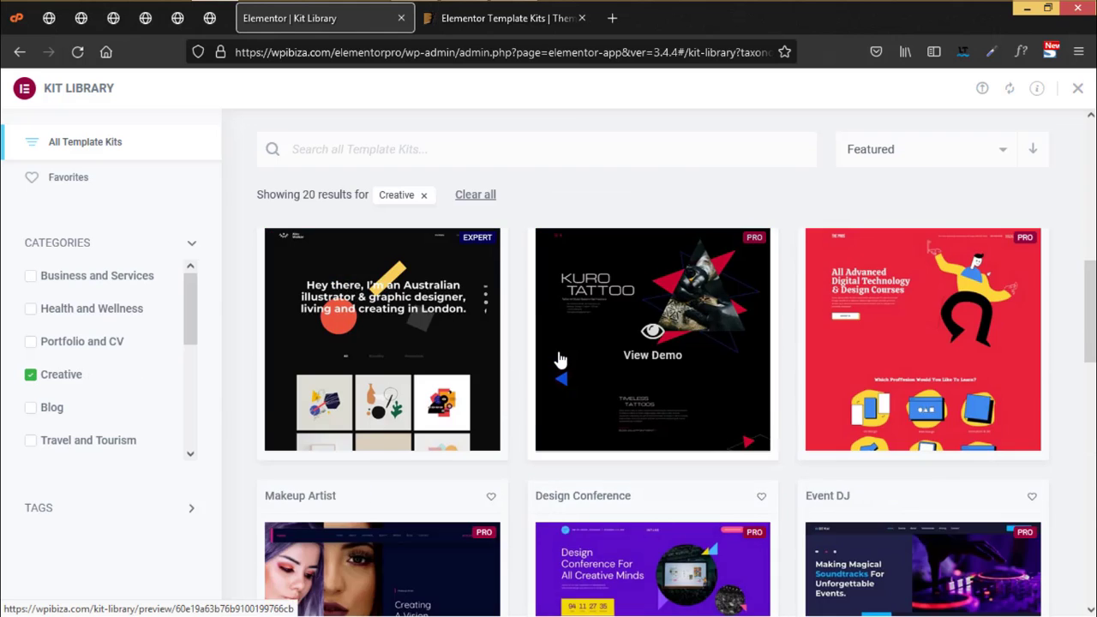
pyautogui.scroll(5, 499, 323)
pyautogui.scroll(-2, 500, 323)
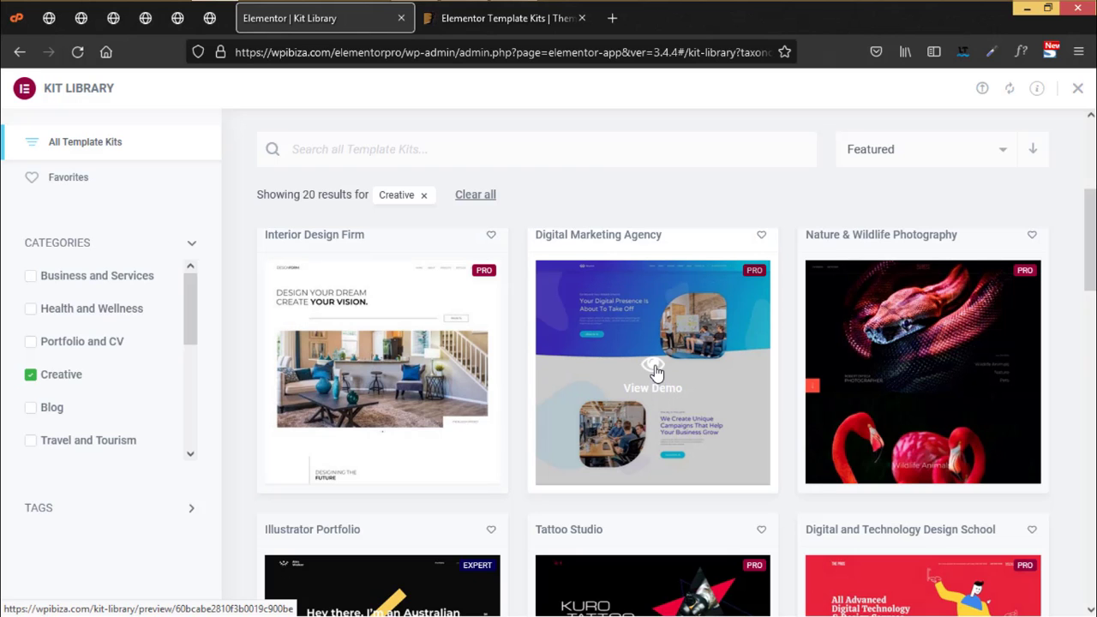
# - Open the Digital Marketing Agency kit's demo and examine its home page in desktop, tablet and mobile views, ending in desktop view
pyautogui.click(655, 371)
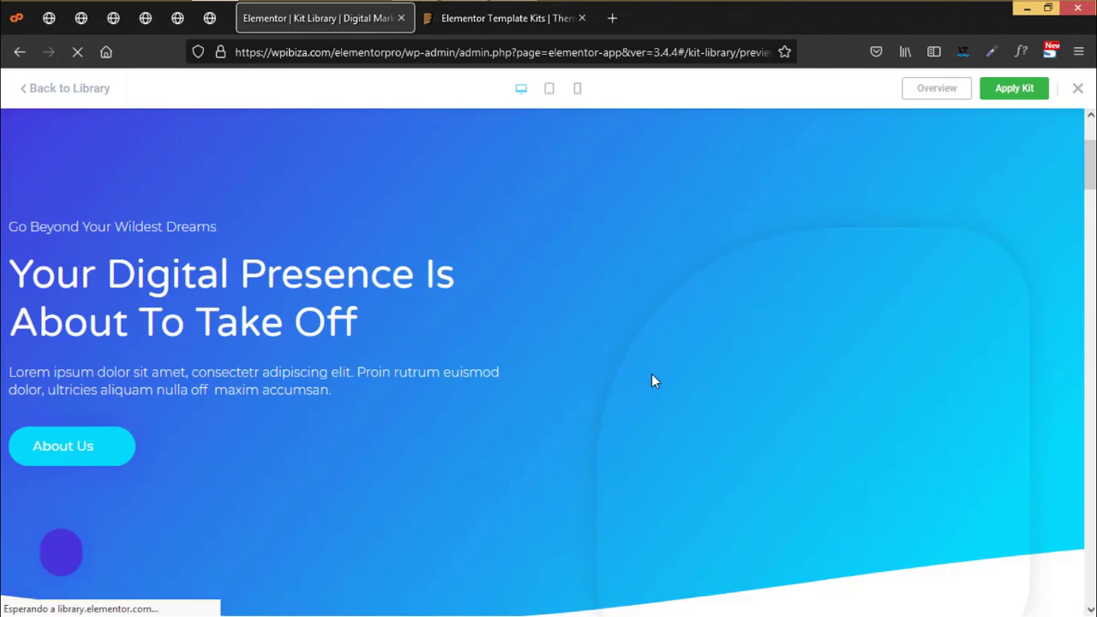
pyautogui.scroll(-6, 651, 380)
pyautogui.scroll(-10, 652, 374)
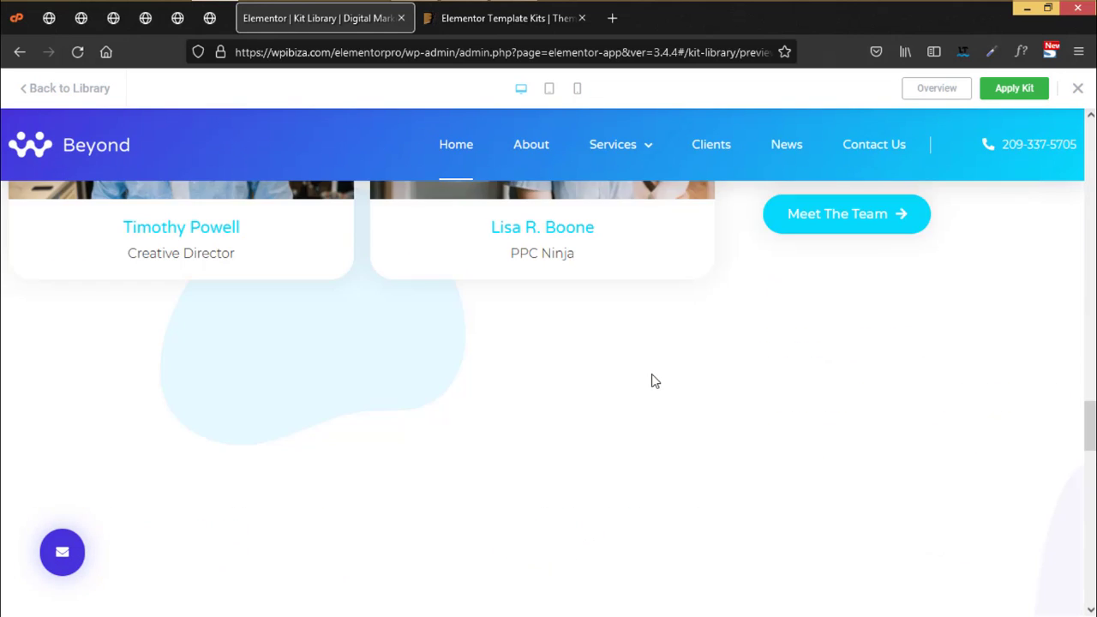
pyautogui.scroll(-3, 651, 381)
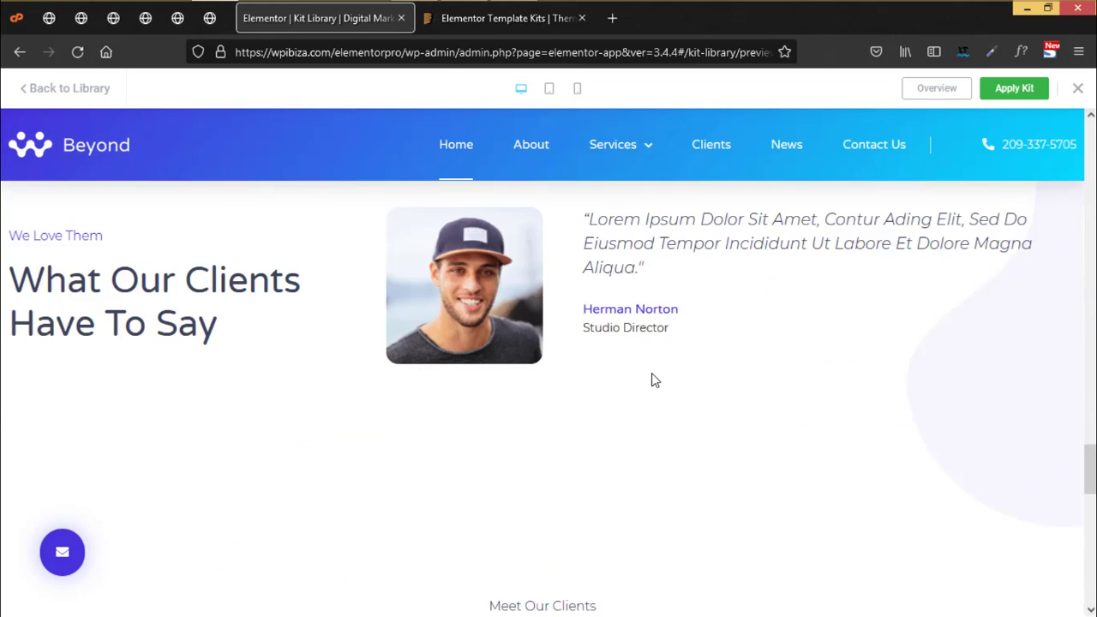
pyautogui.click(545, 91)
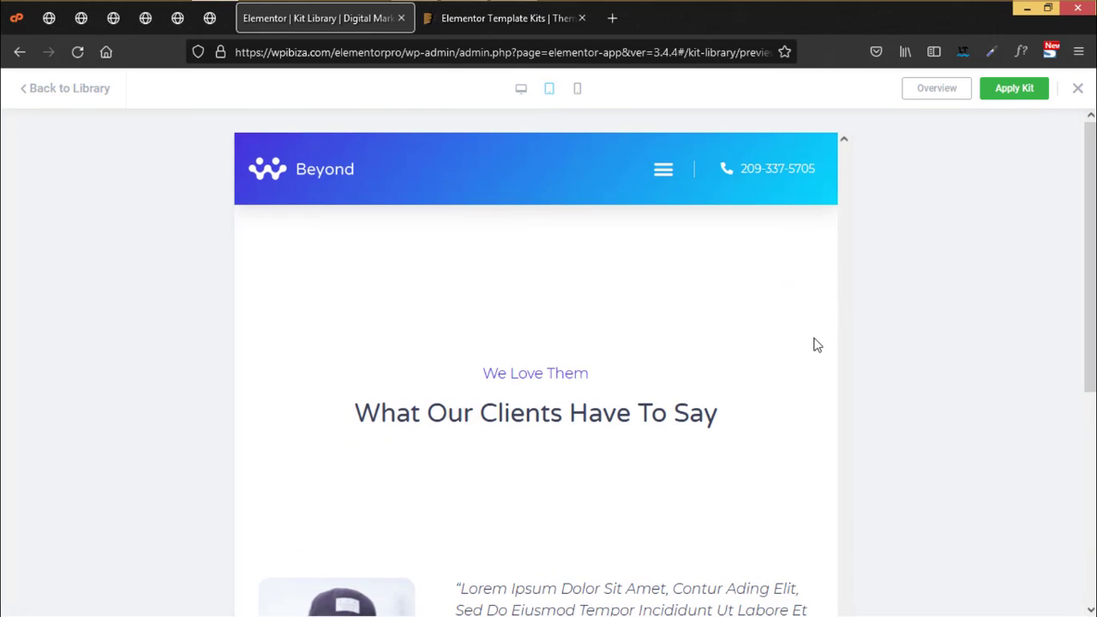
pyautogui.scroll(-10, 717, 382)
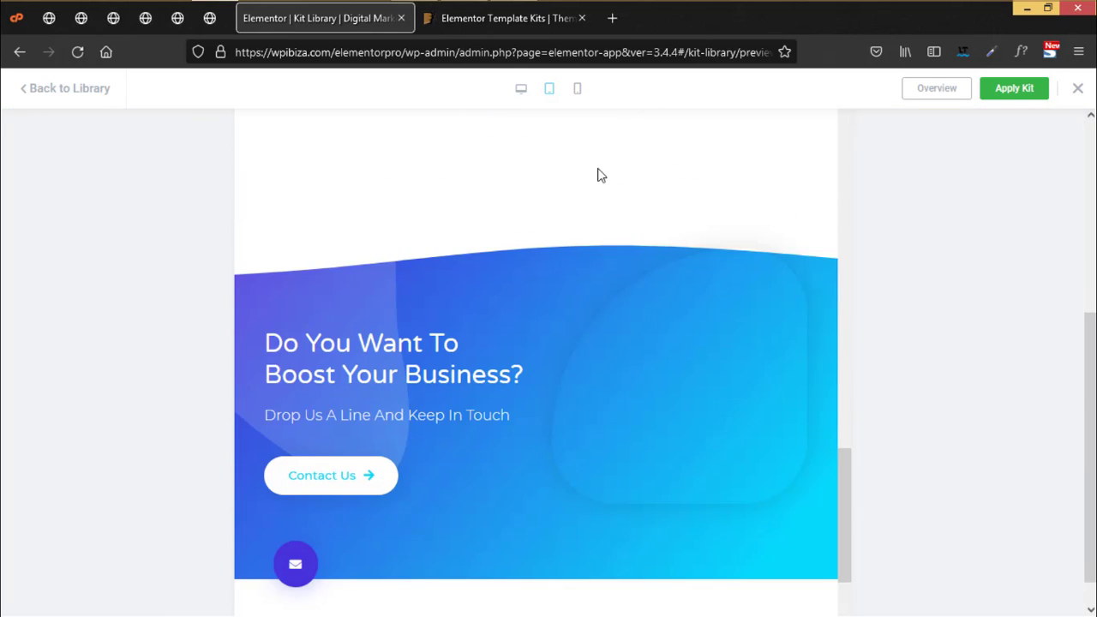
pyautogui.click(579, 90)
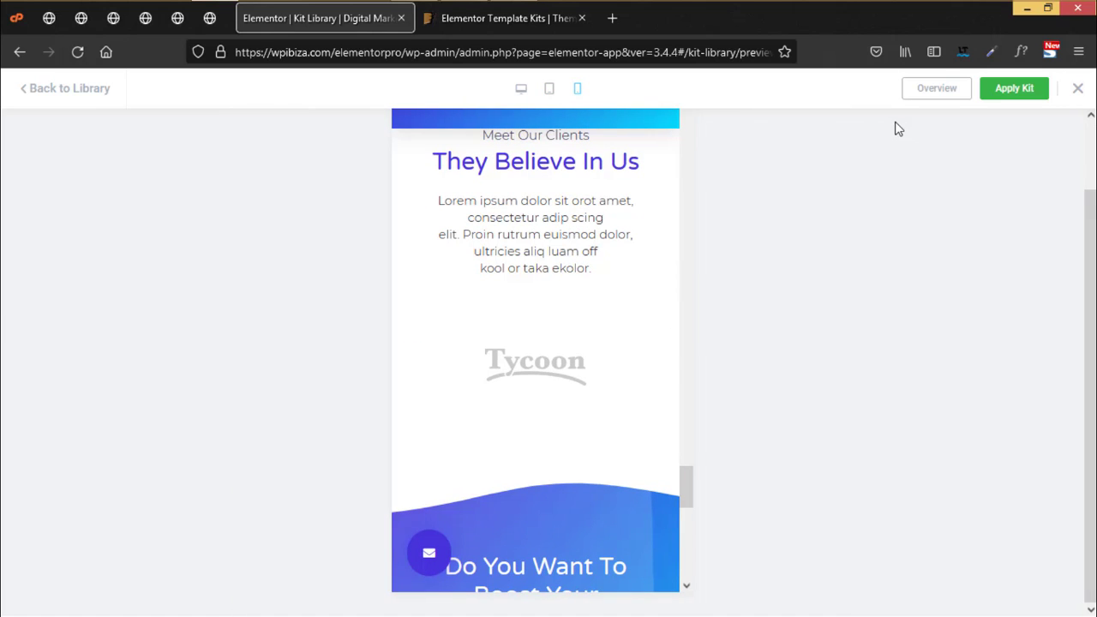
pyautogui.click(521, 91)
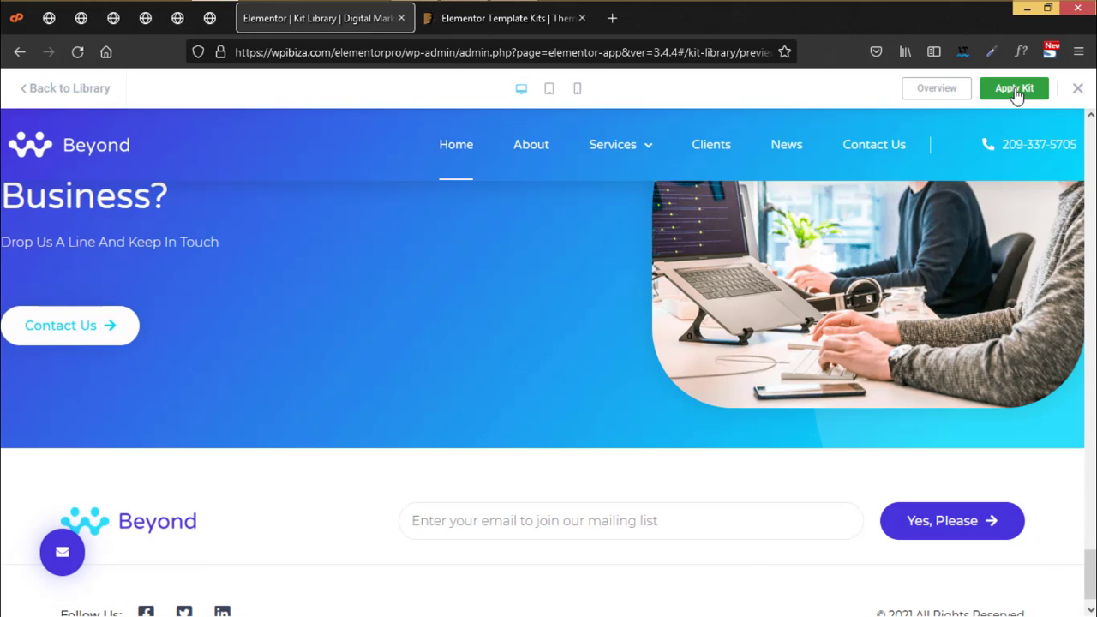
# - Apply the kit with its templates, content and site settings, overriding the existing header, footer and single post, and return to the dashboard
pyautogui.click(1014, 89)
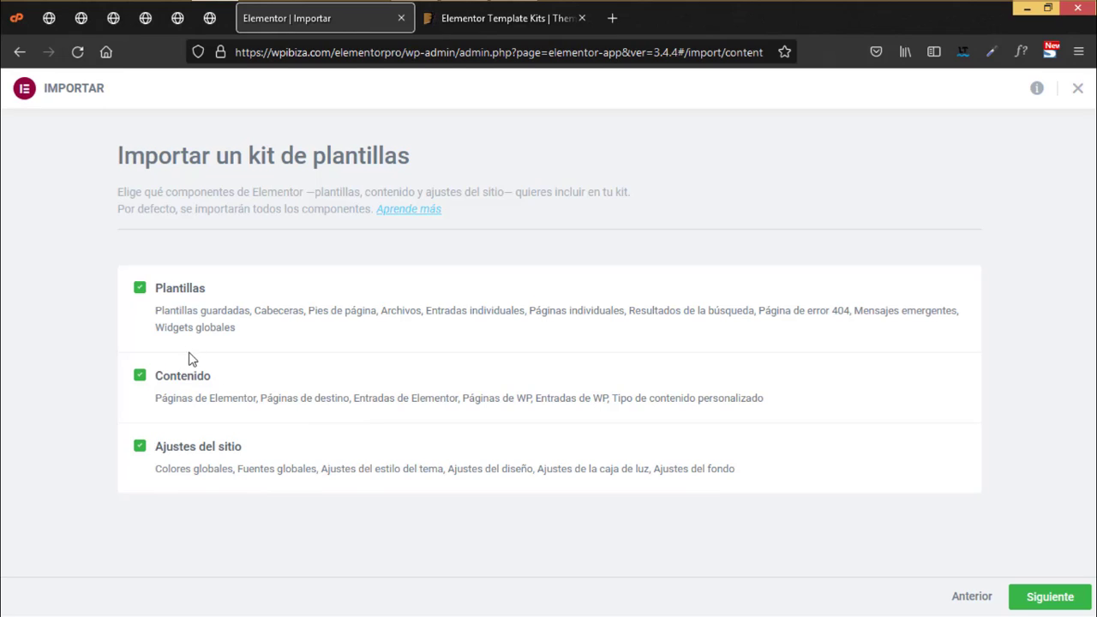
pyautogui.click(141, 289)
pyautogui.click(141, 289)
pyautogui.click(1049, 597)
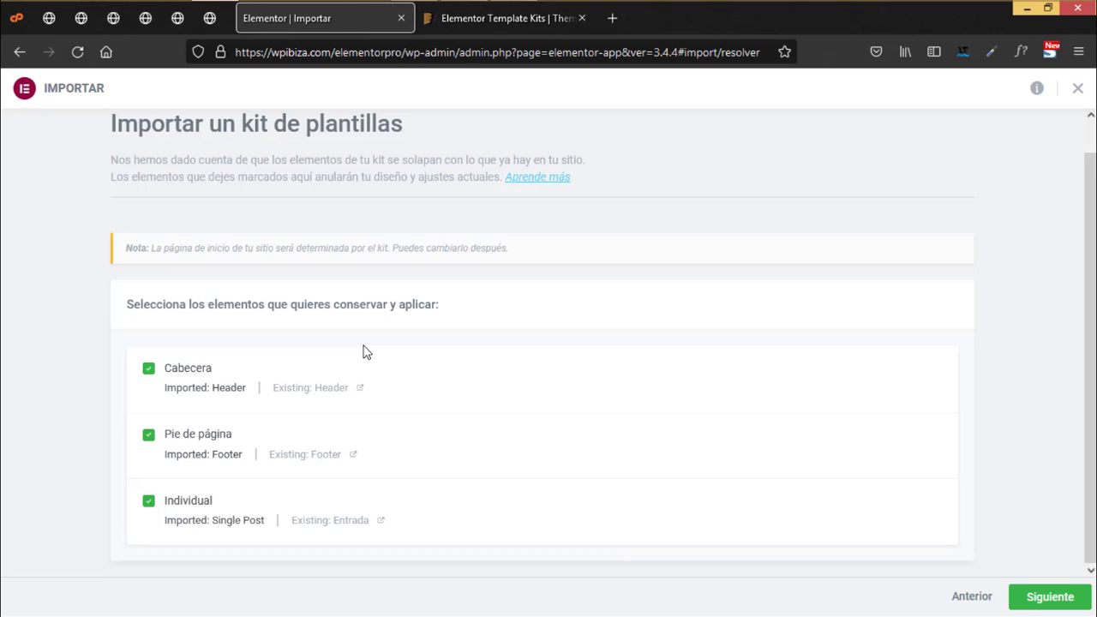
pyautogui.click(1054, 598)
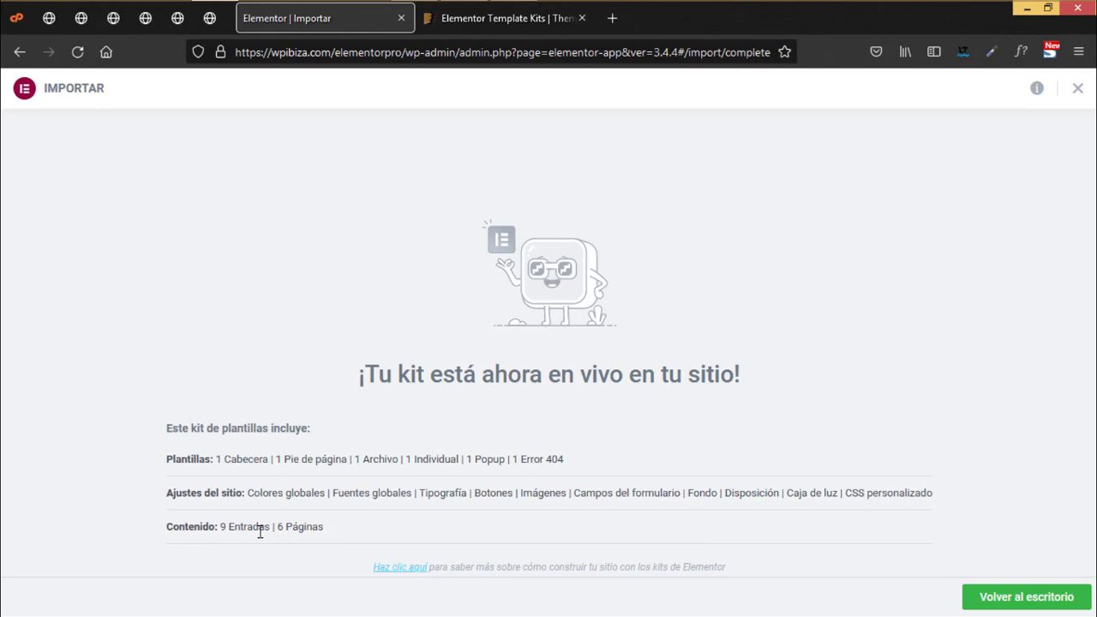
pyautogui.click(1033, 603)
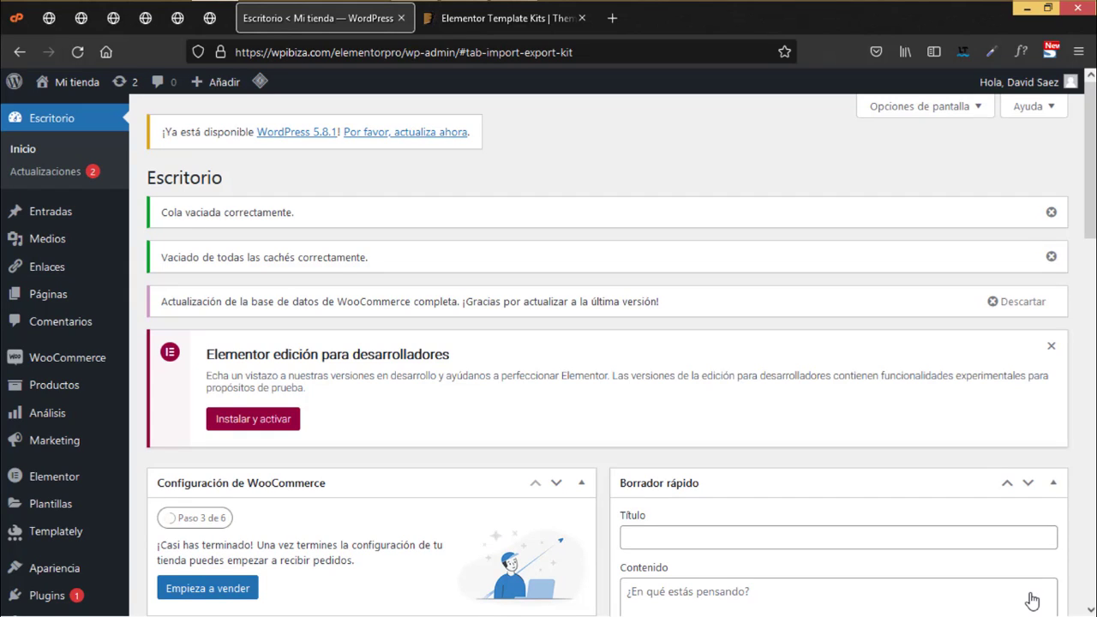
# - Open the live site's home page in a new browser tab and switch to it
pyautogui.moveTo(74, 82)
pyautogui.rightClick(88, 108)
pyautogui.click(120, 117)
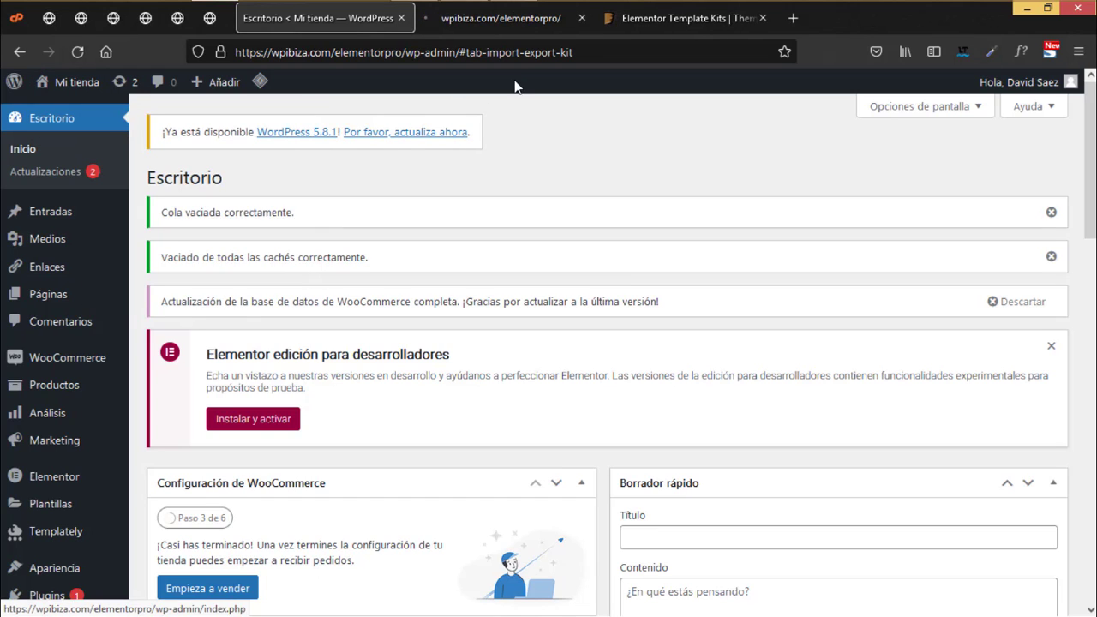
pyautogui.click(489, 18)
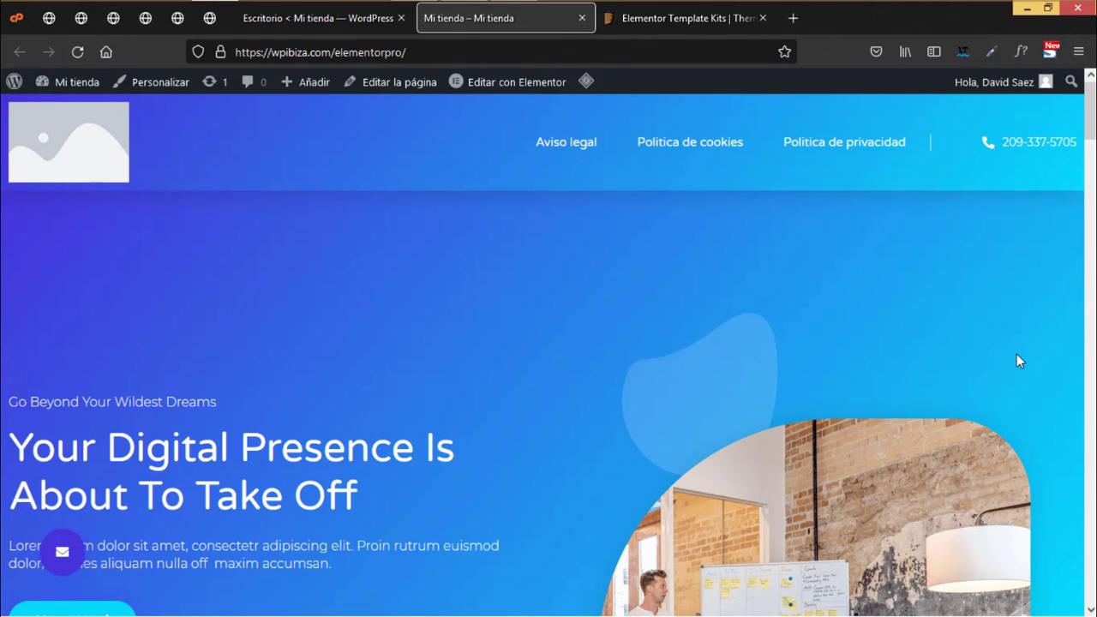
# - Examine the imported home page from the header through the team and client sections, checking its logo, menu and content
pyautogui.scroll(-8, 914, 452)
pyautogui.scroll(-10, 913, 454)
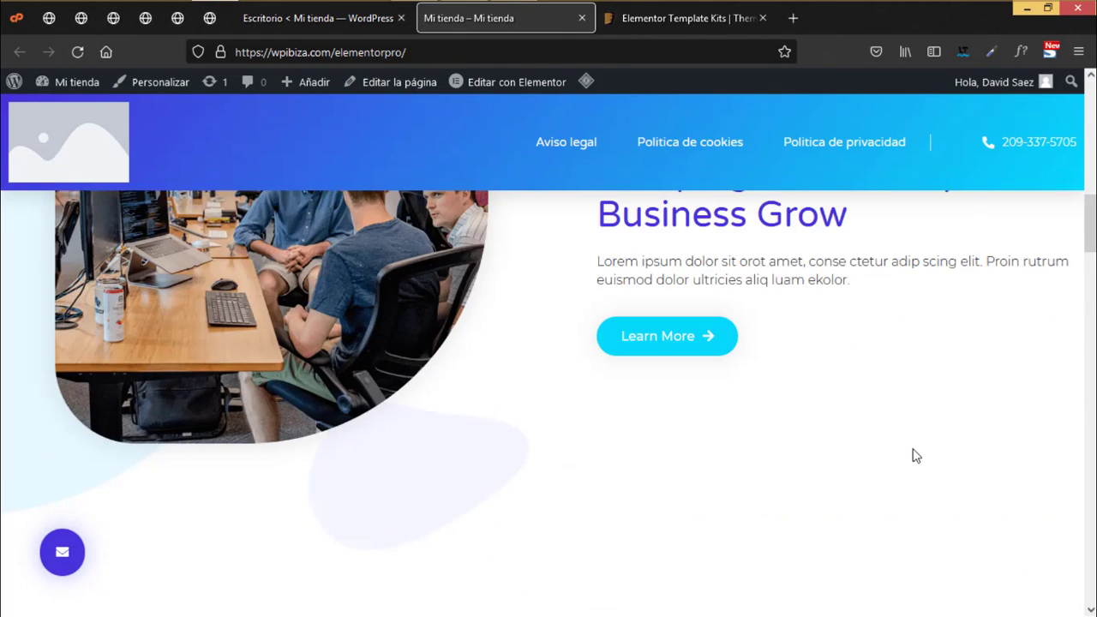
pyautogui.scroll(-10, 913, 454)
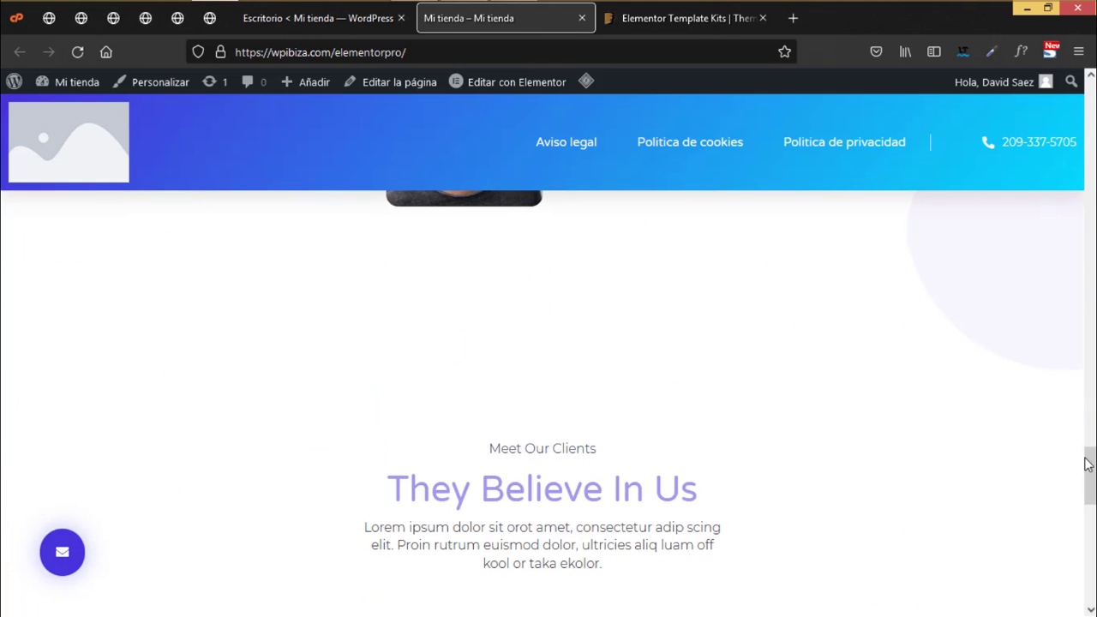
pyautogui.moveTo(1089, 473); pyautogui.dragTo(1090, 120)
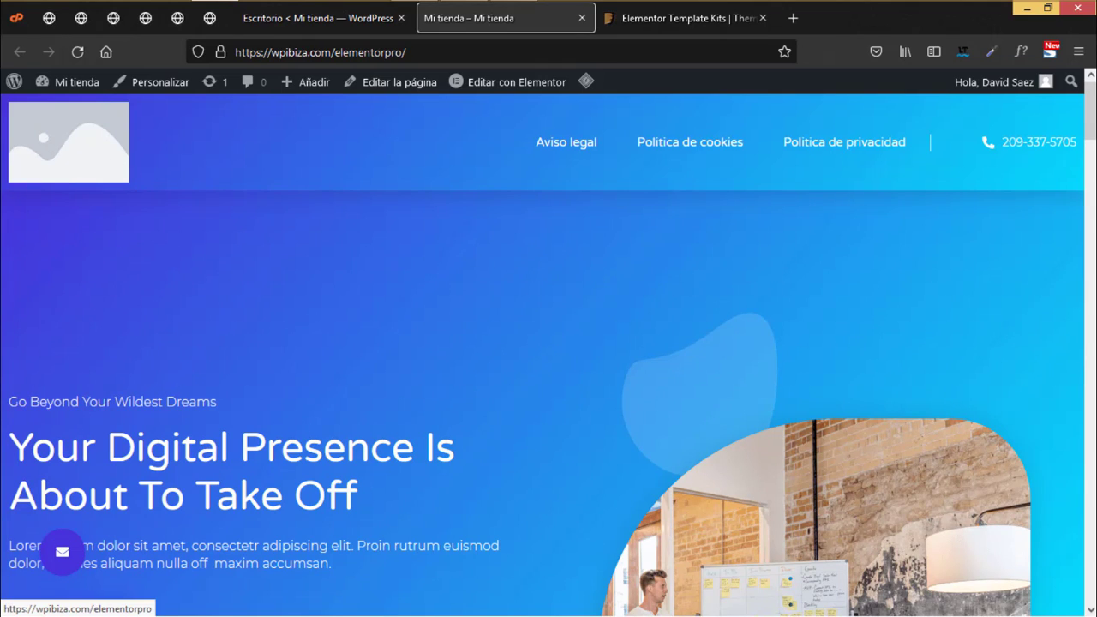
pyautogui.scroll(-3, 61, 538)
pyautogui.scroll(-8, 61, 538)
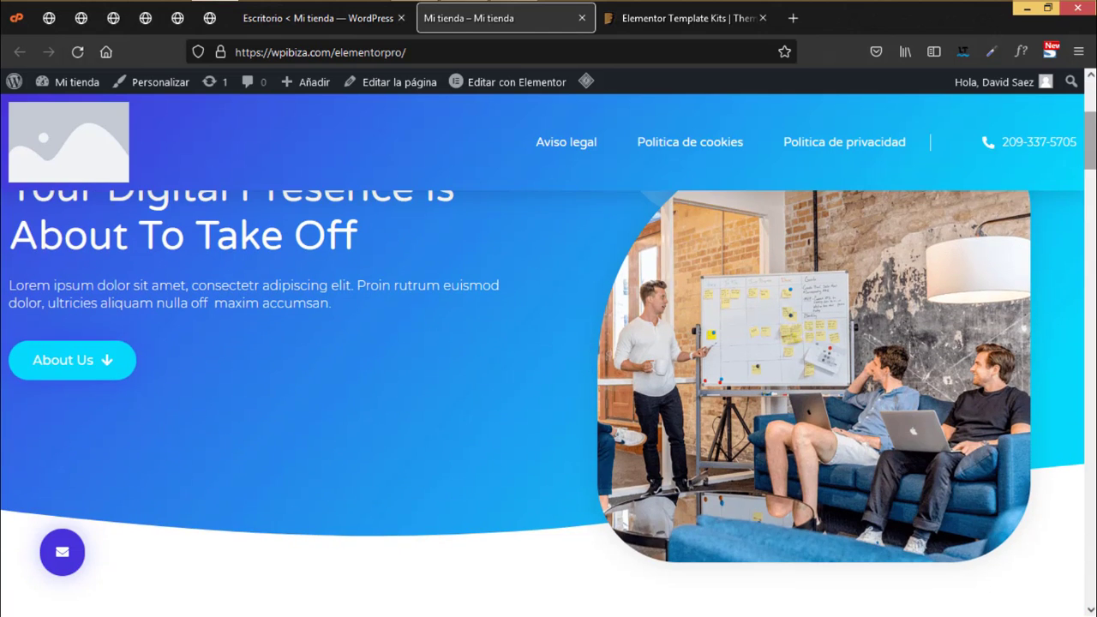
pyautogui.scroll(-10, 61, 538)
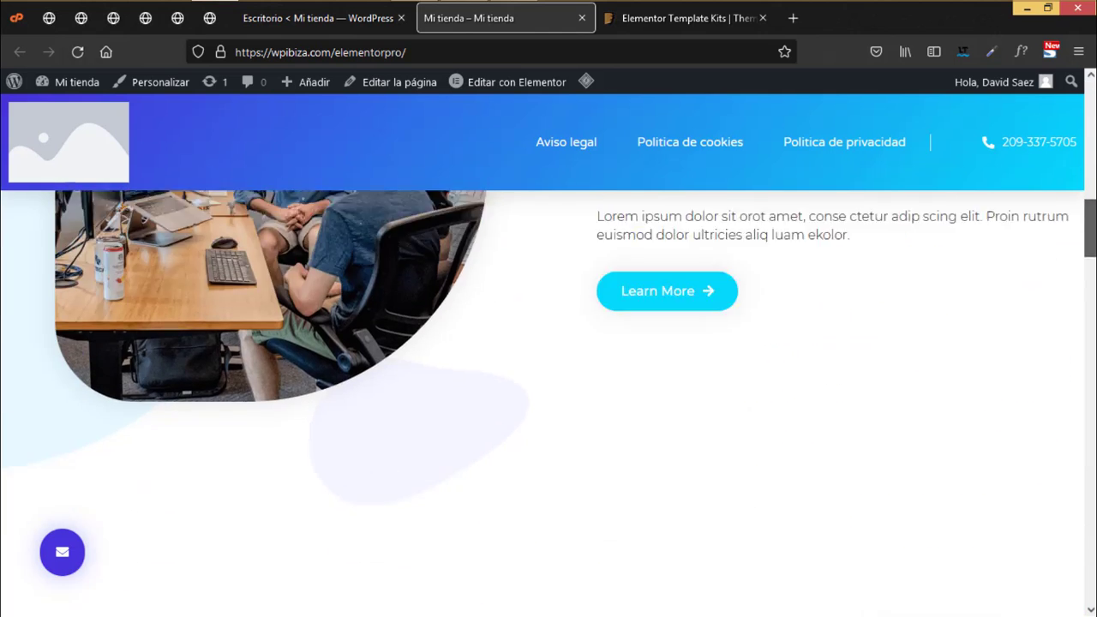
pyautogui.scroll(-6, 61, 538)
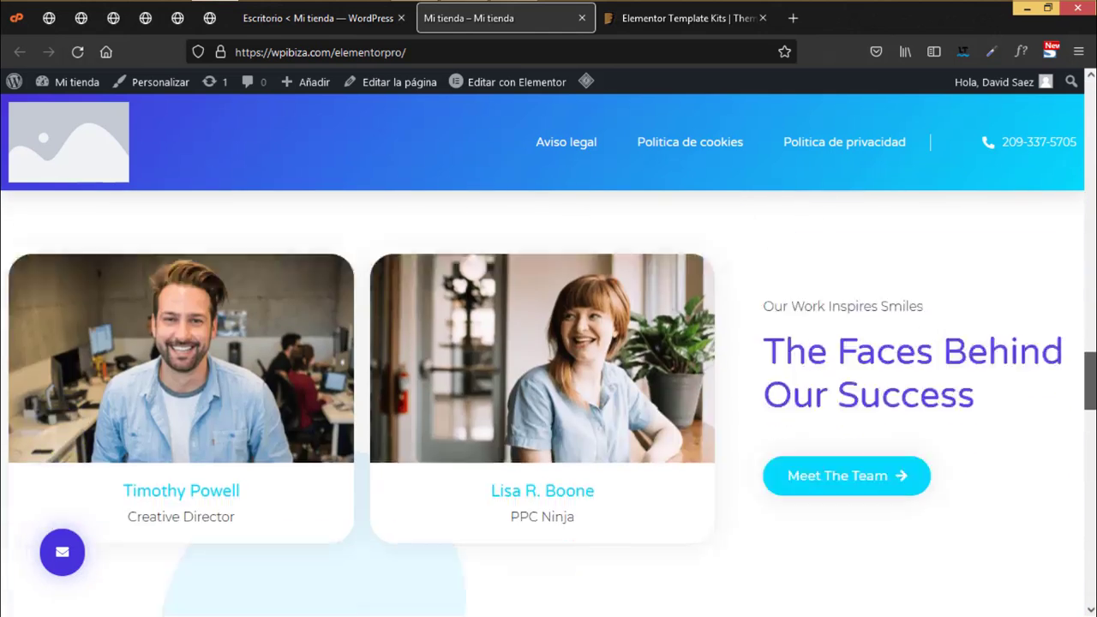
pyautogui.press('Home')
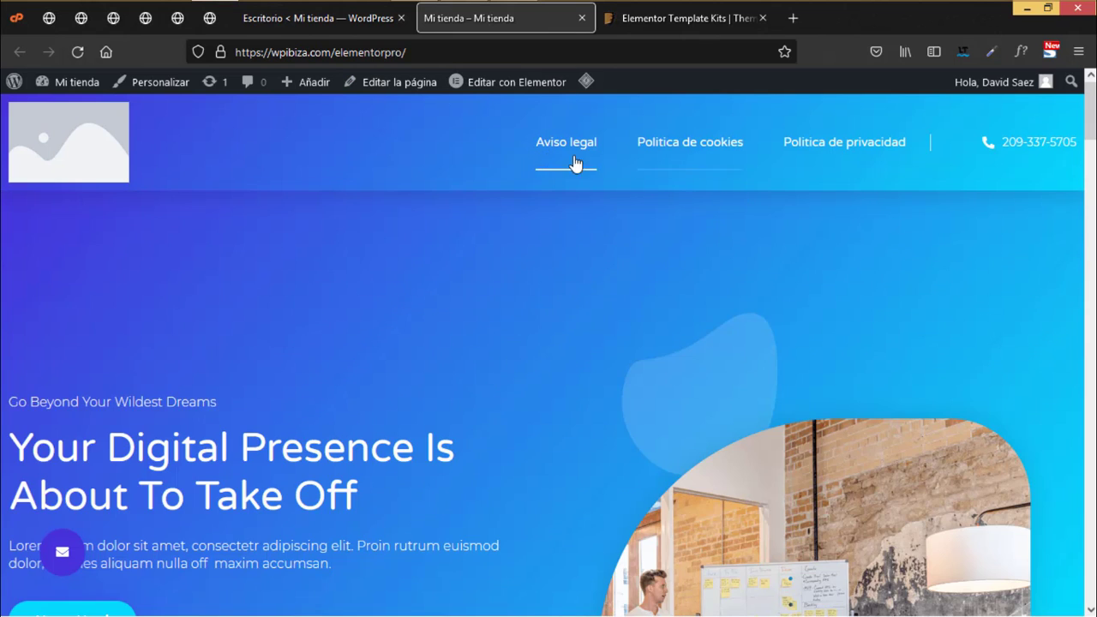
# - Return to the WordPress admin and open the Prinicipal menu for editing, showing its menu structure
pyautogui.click(299, 22)
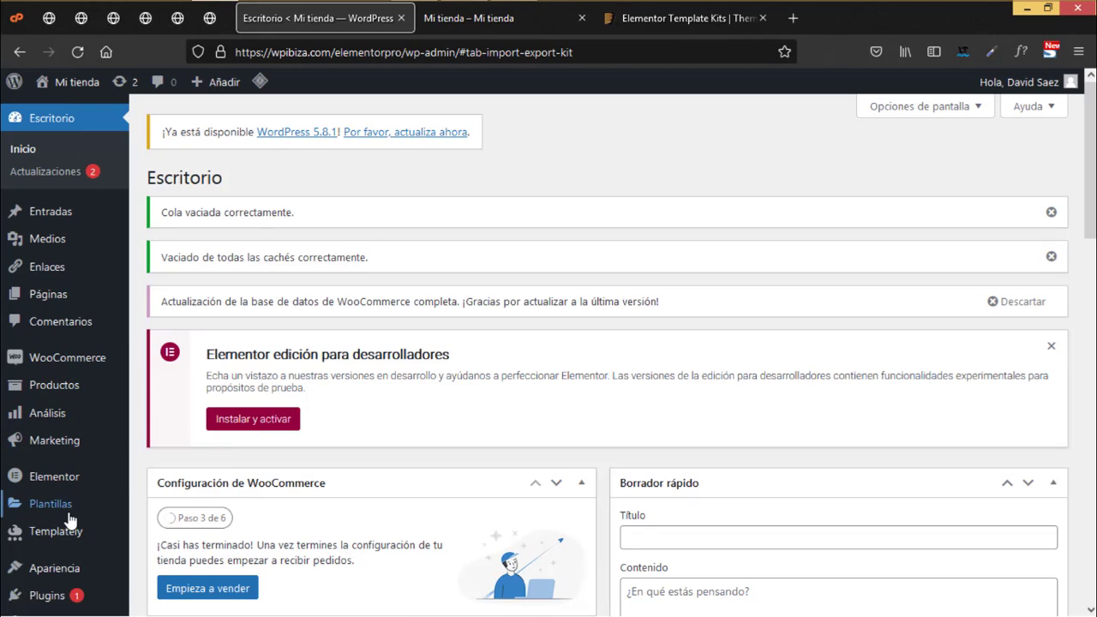
pyautogui.moveTo(73, 426)
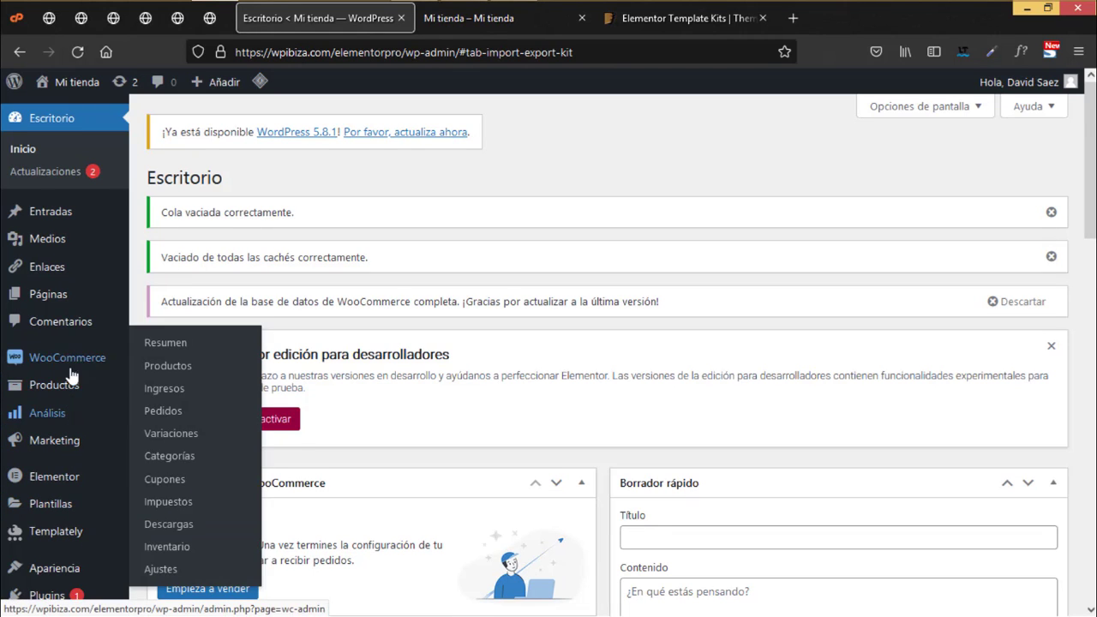
pyautogui.scroll(-3, 69, 411)
pyautogui.moveTo(144, 445)
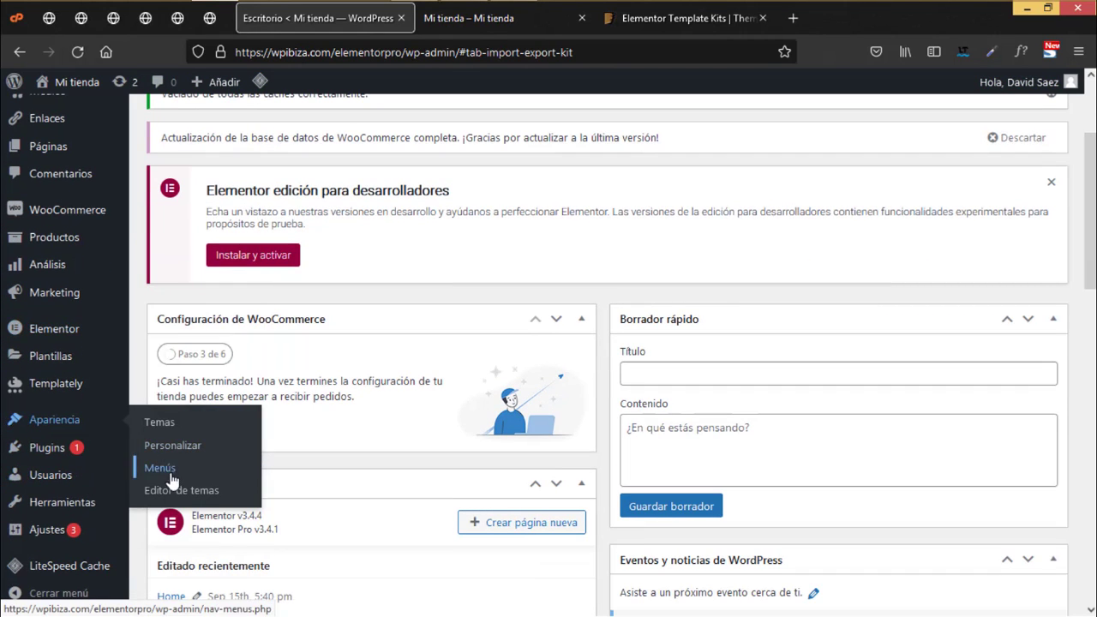
pyautogui.click(161, 468)
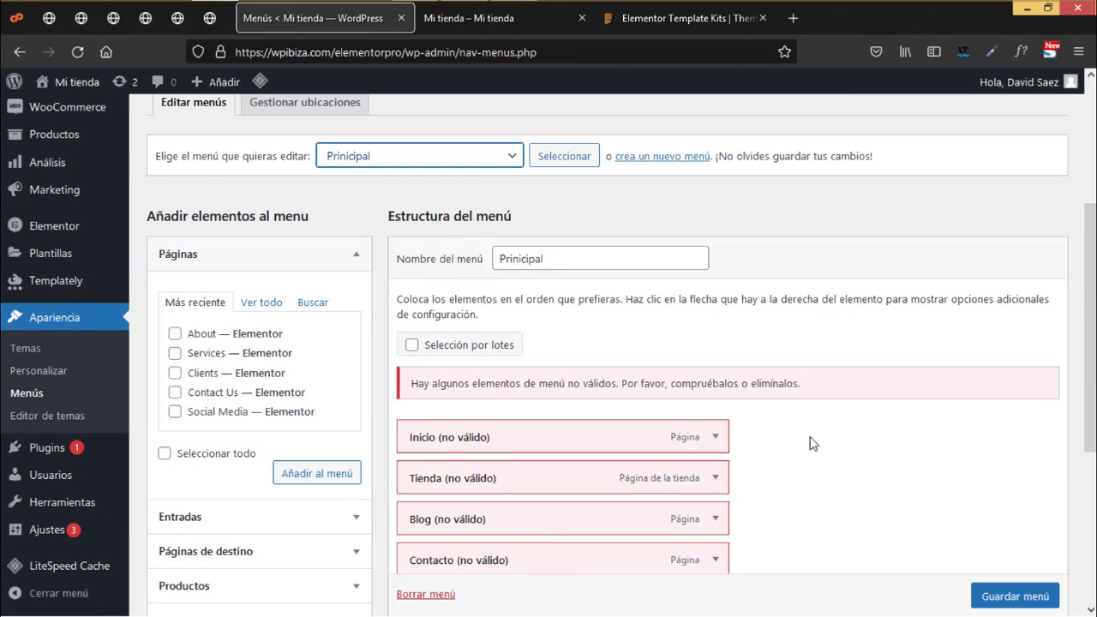
pyautogui.scroll(3, 634, 395)
pyautogui.click(448, 247)
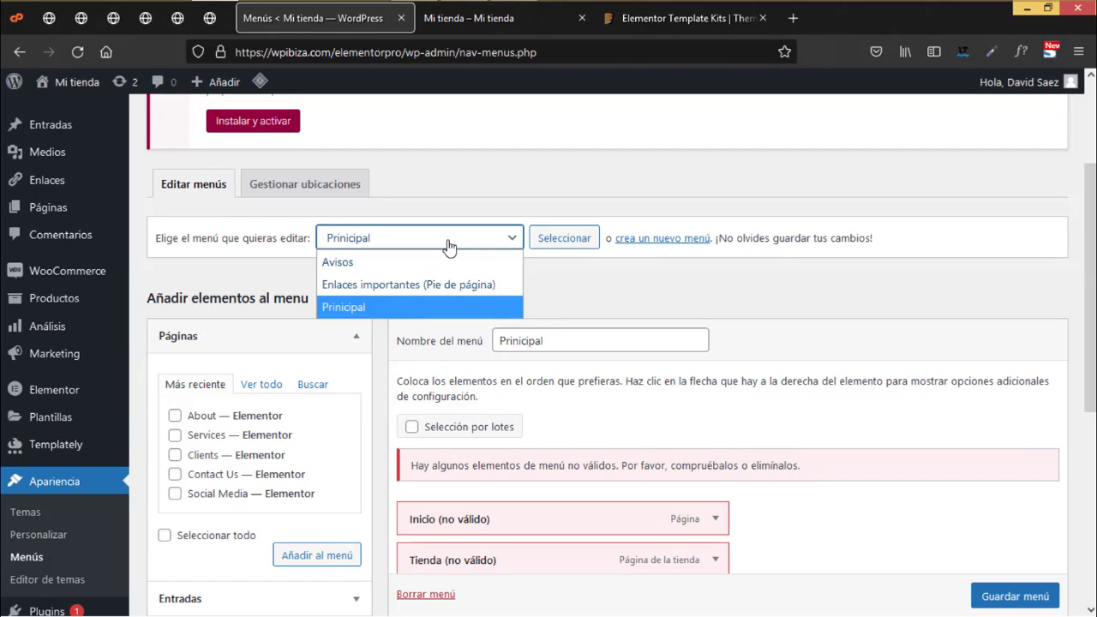
pyautogui.click(381, 307)
pyautogui.scroll(-3, 523, 452)
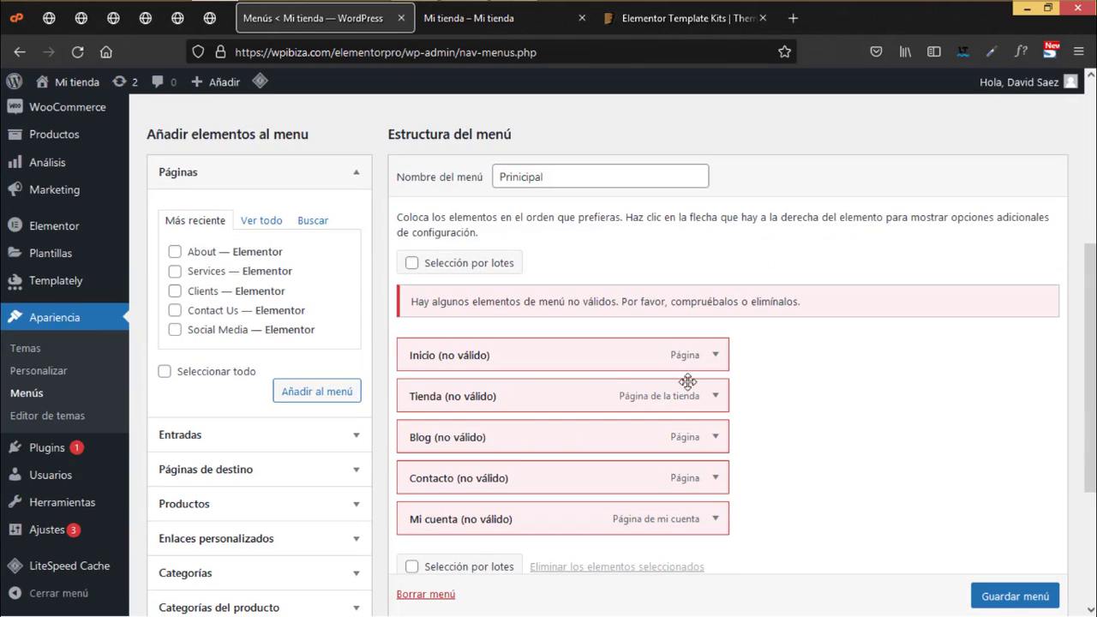
# - Remove the invalid items Inicio, Tienda, Blog, Contacto and Mi cuenta from the Prinicipal menu
pyautogui.click(715, 355)
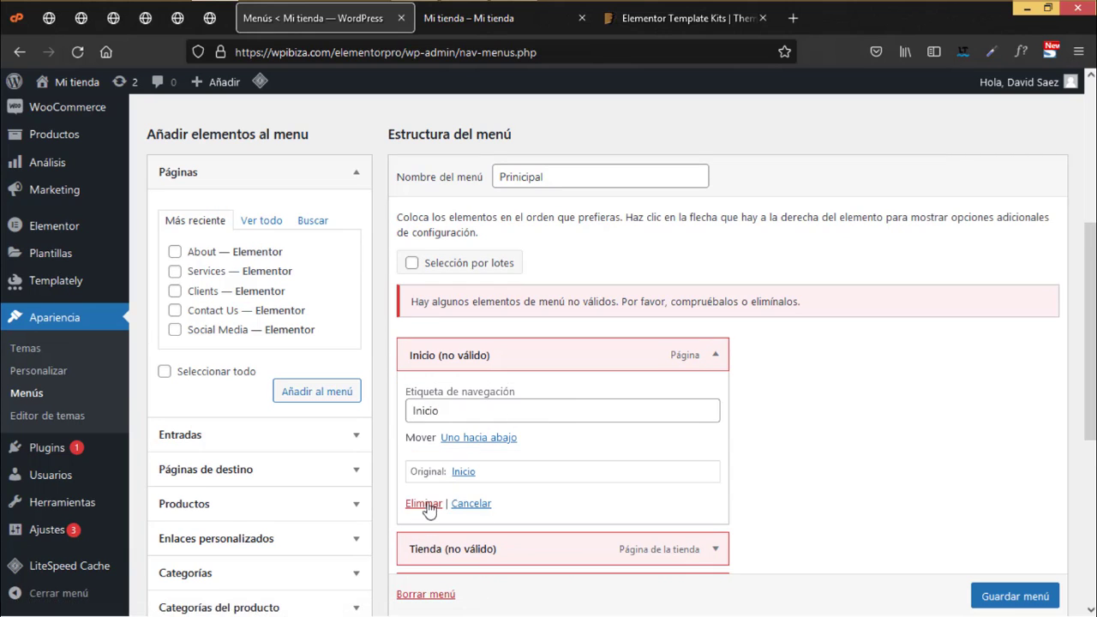
pyautogui.click(428, 501)
pyautogui.click(715, 355)
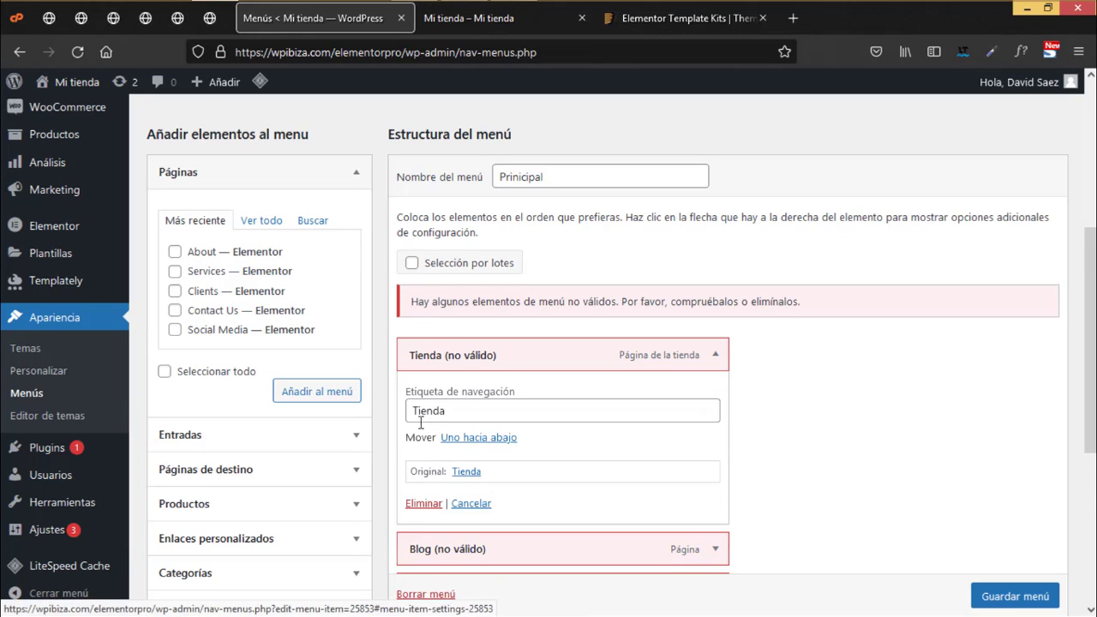
pyautogui.click(423, 503)
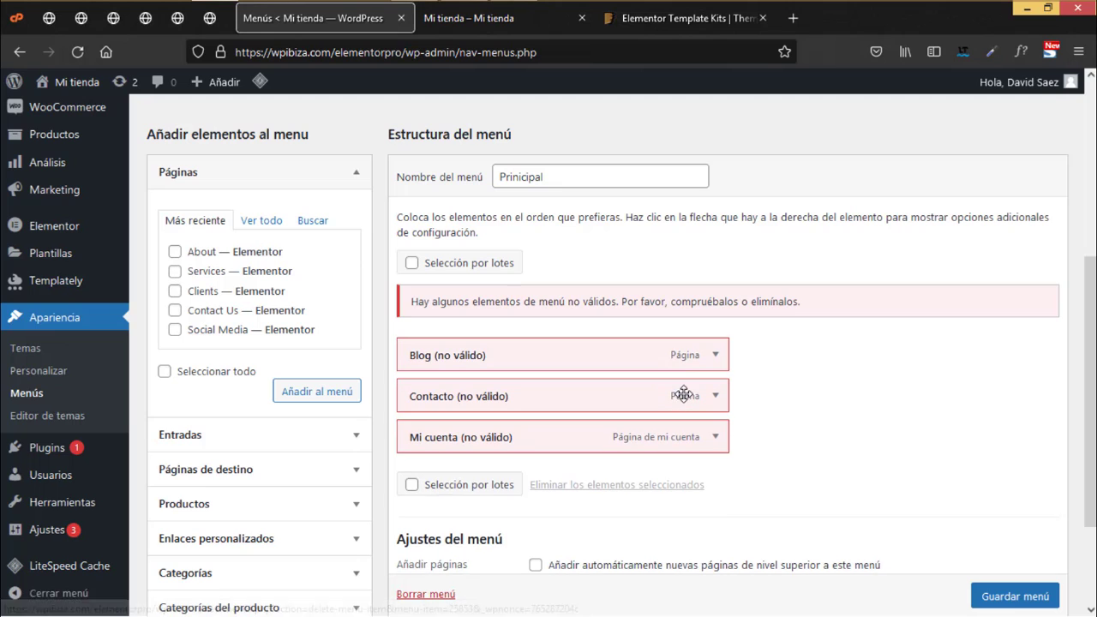
pyautogui.click(714, 355)
pyautogui.click(425, 504)
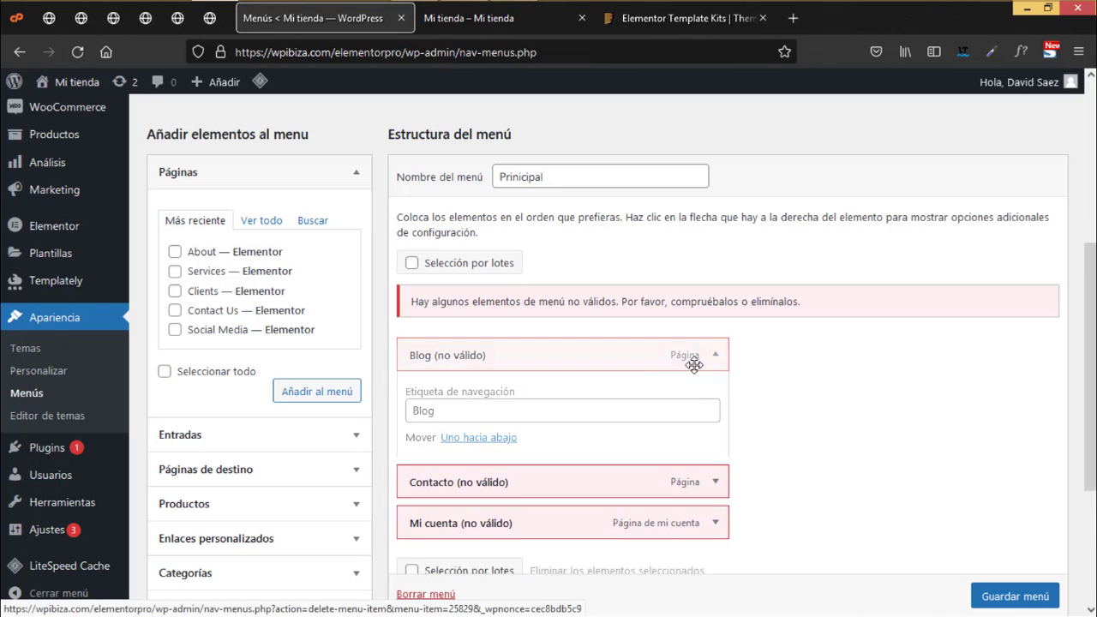
pyautogui.click(715, 354)
pyautogui.click(436, 505)
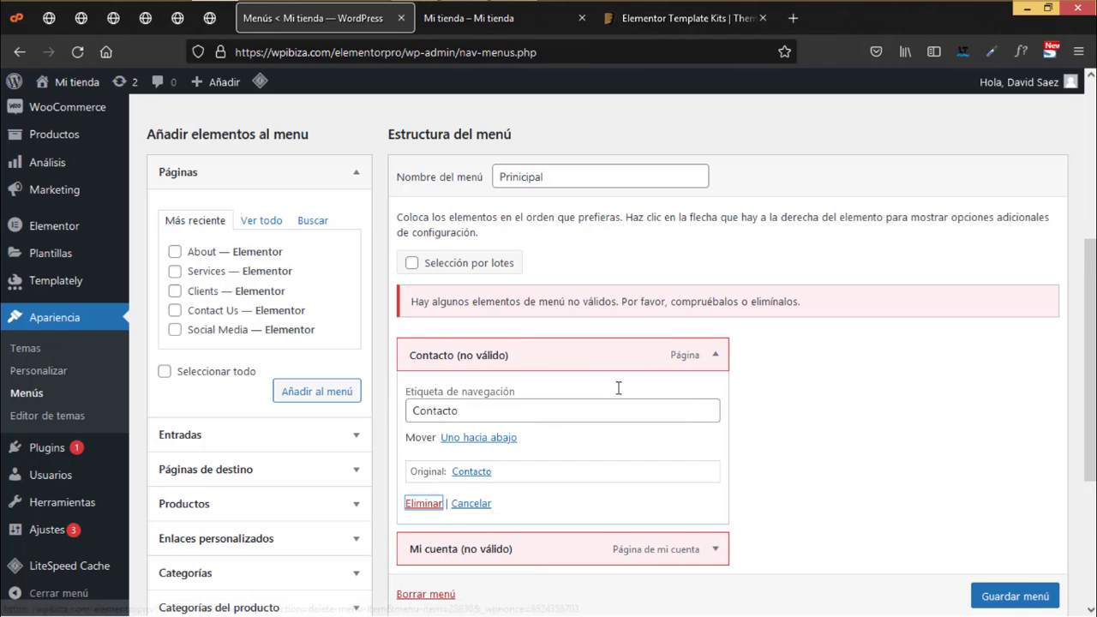
pyautogui.click(714, 354)
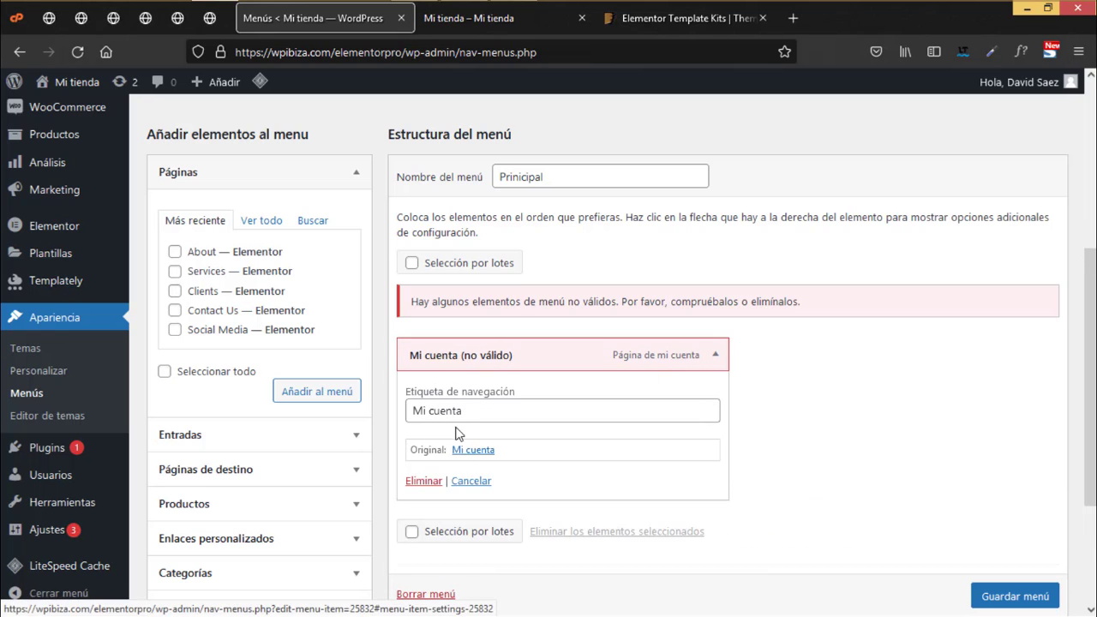
pyautogui.click(425, 481)
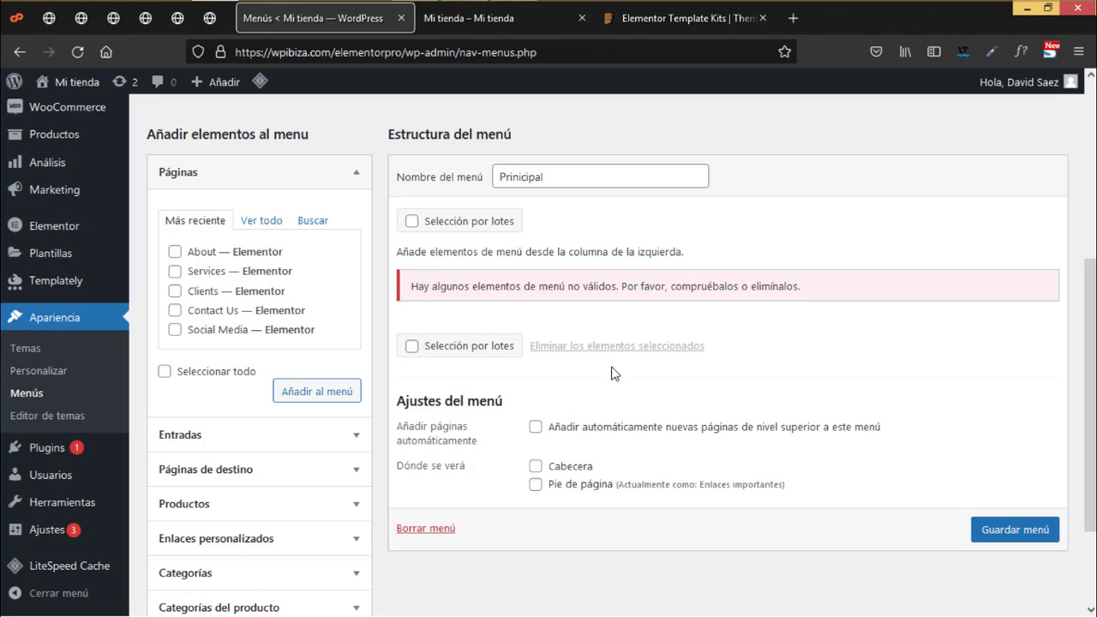
# - Check the header menu on the live home page, and save the edited Prinicipal menu
pyautogui.click(513, 19)
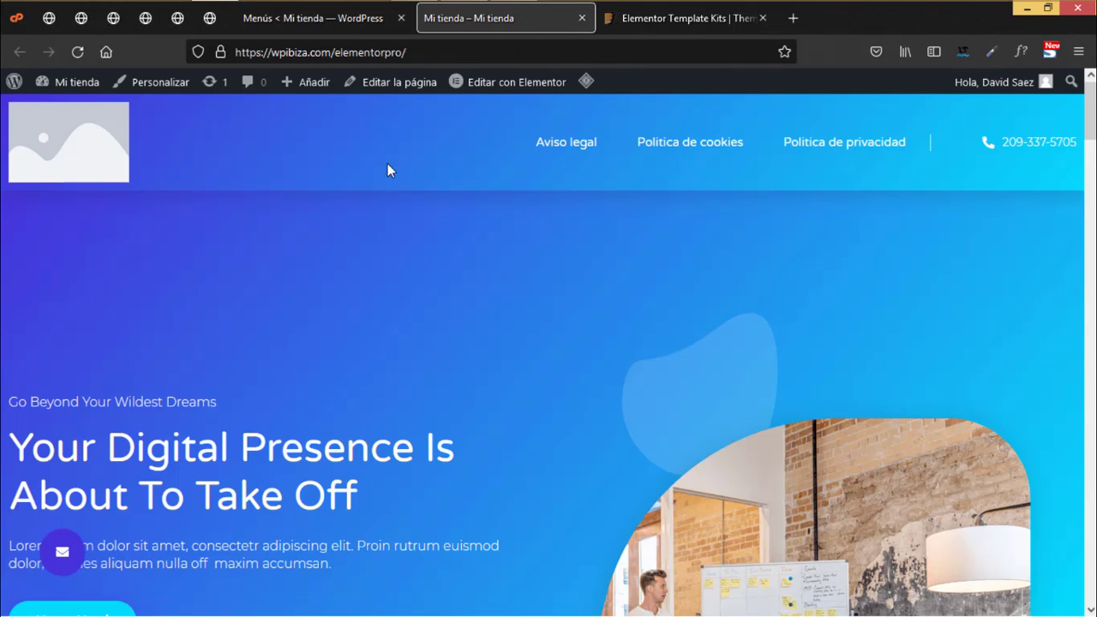
pyautogui.click(313, 22)
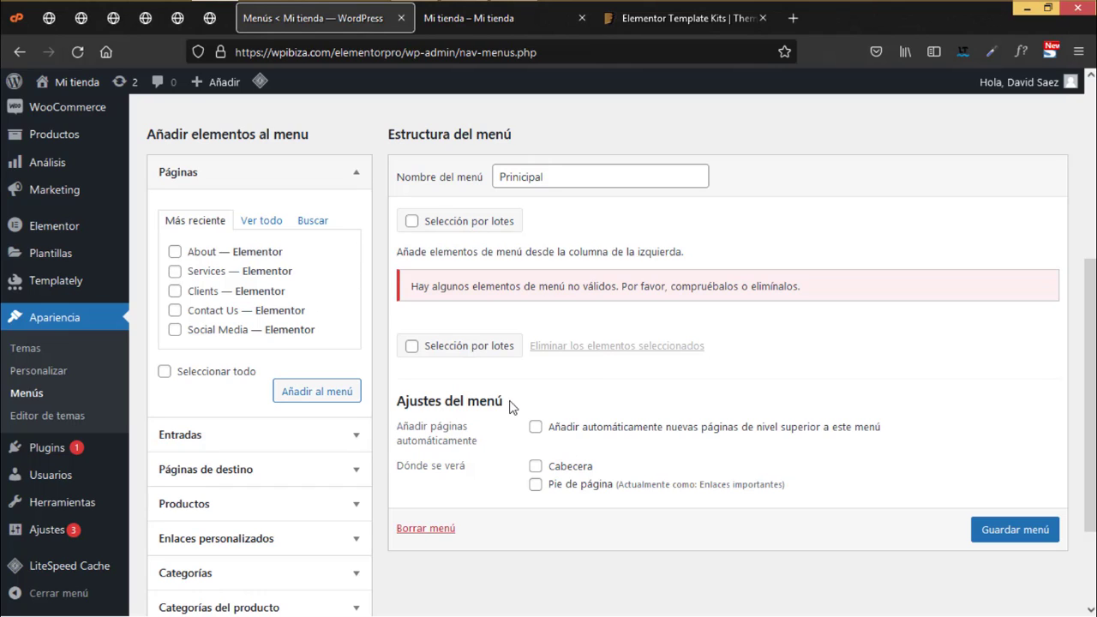
pyautogui.click(1014, 531)
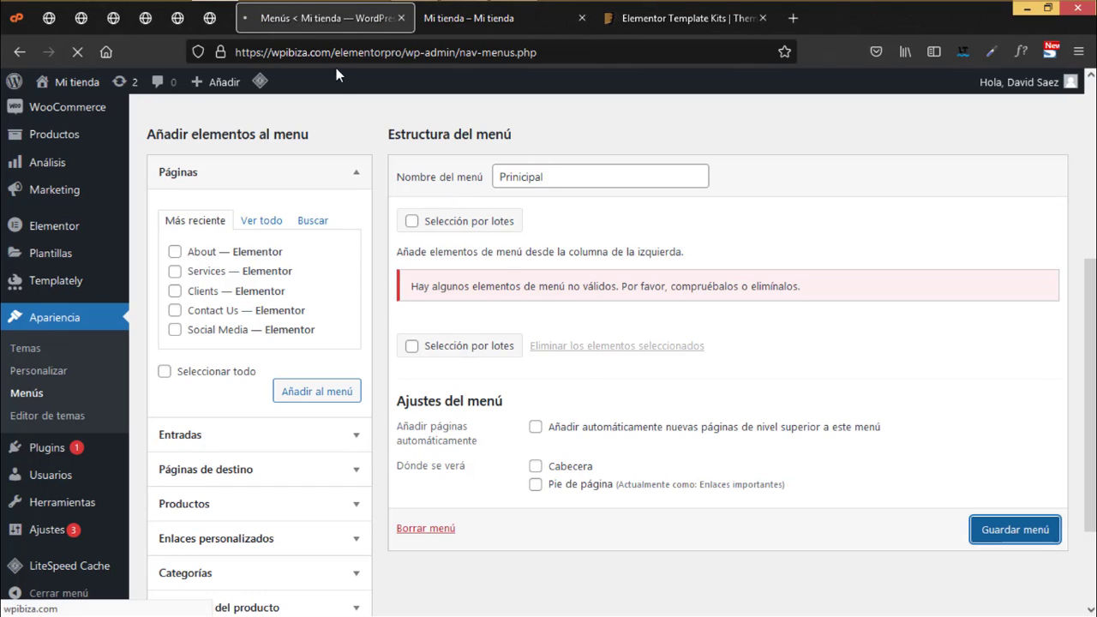
# - Examine the live home page down to its footer, and return to the WordPress admin
pyautogui.click(476, 28)
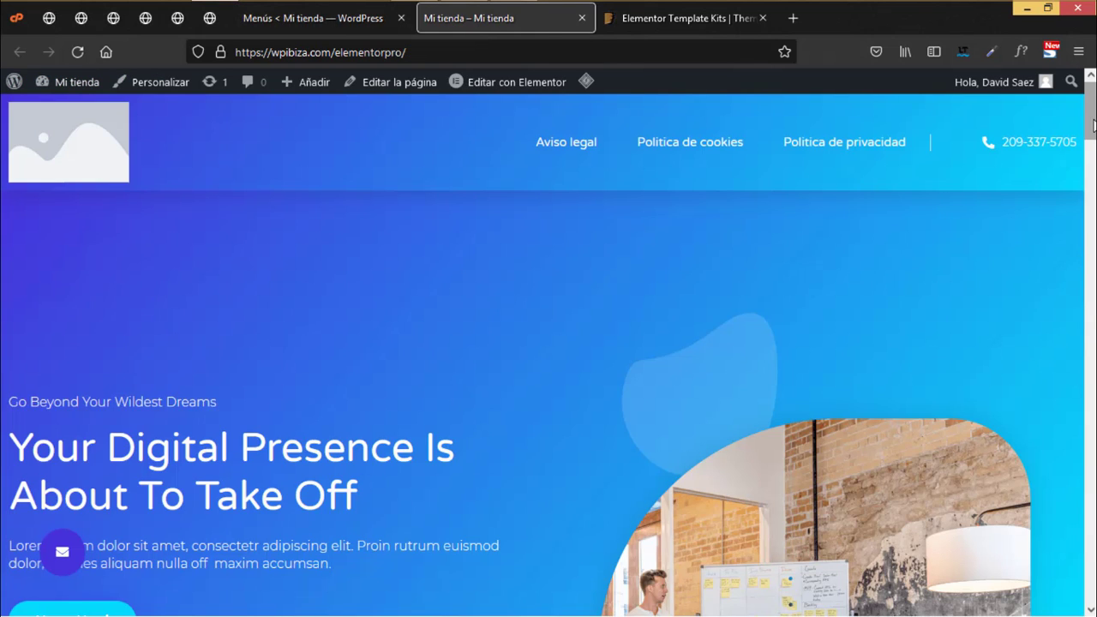
pyautogui.scroll(-20, 549, 403)
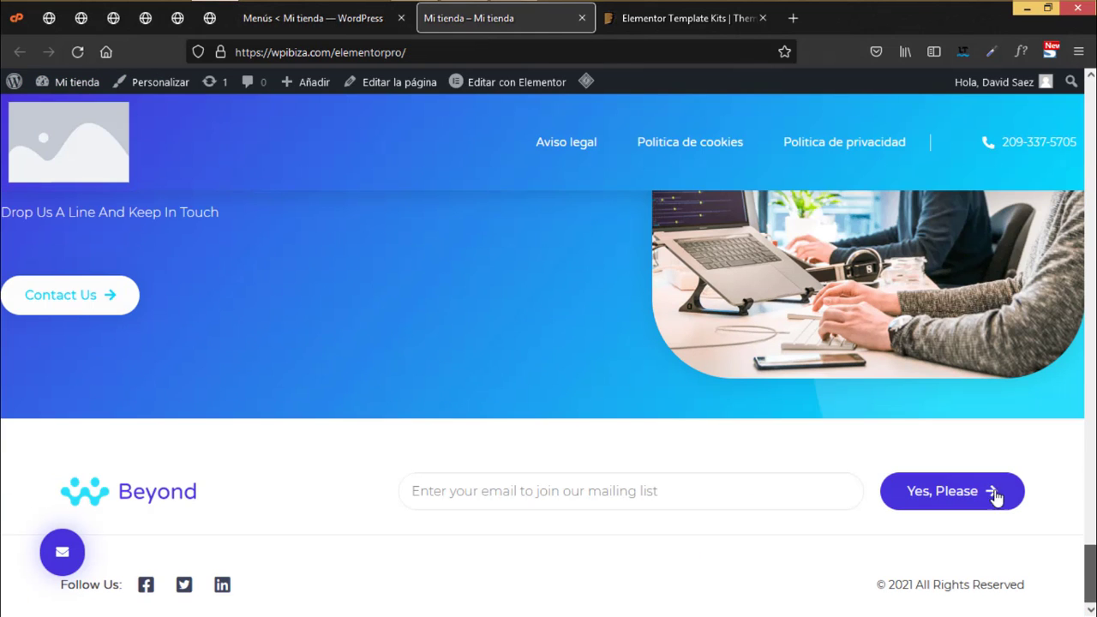
pyautogui.click(292, 18)
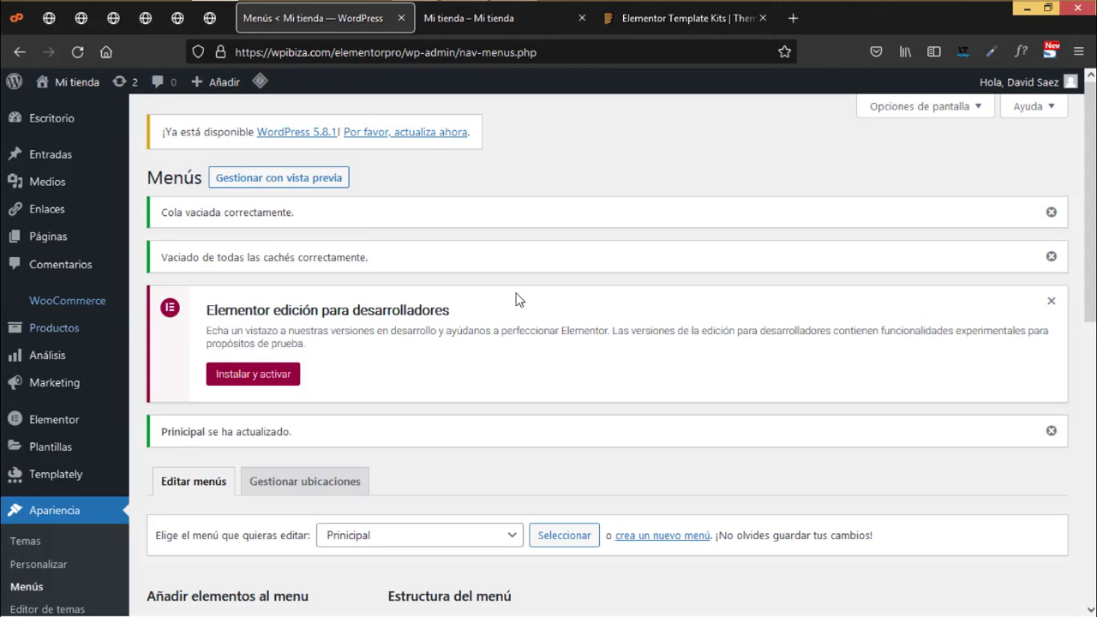
# - Open the list of all pages and review the pages imported with the kit
pyautogui.moveTo(61, 243)
pyautogui.click(166, 241)
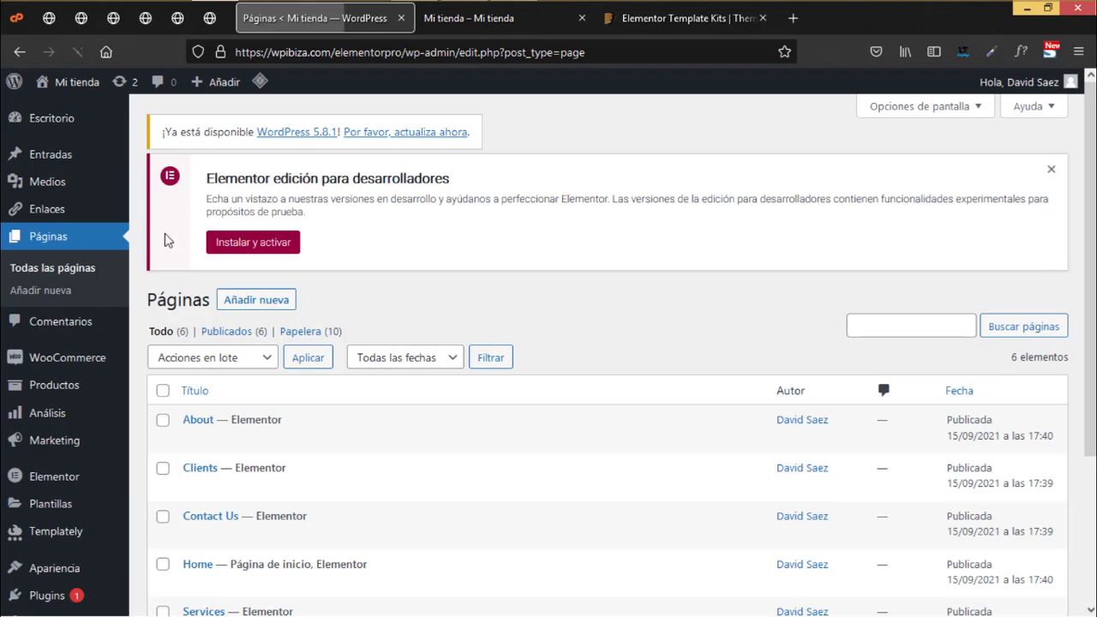
pyautogui.scroll(-3, 380, 396)
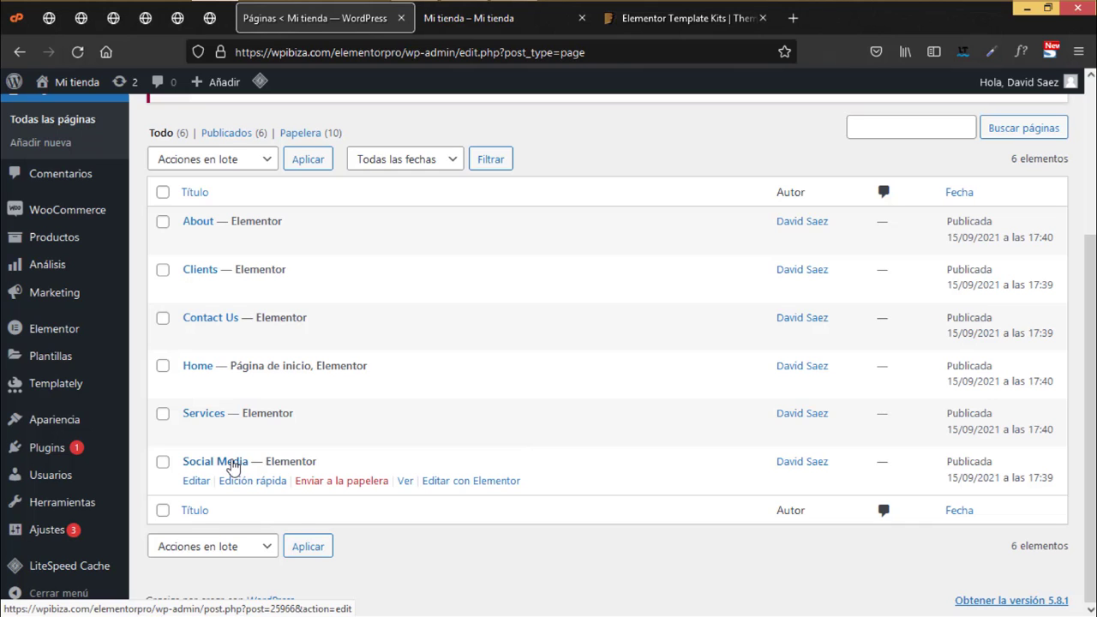
pyautogui.scroll(3, 99, 257)
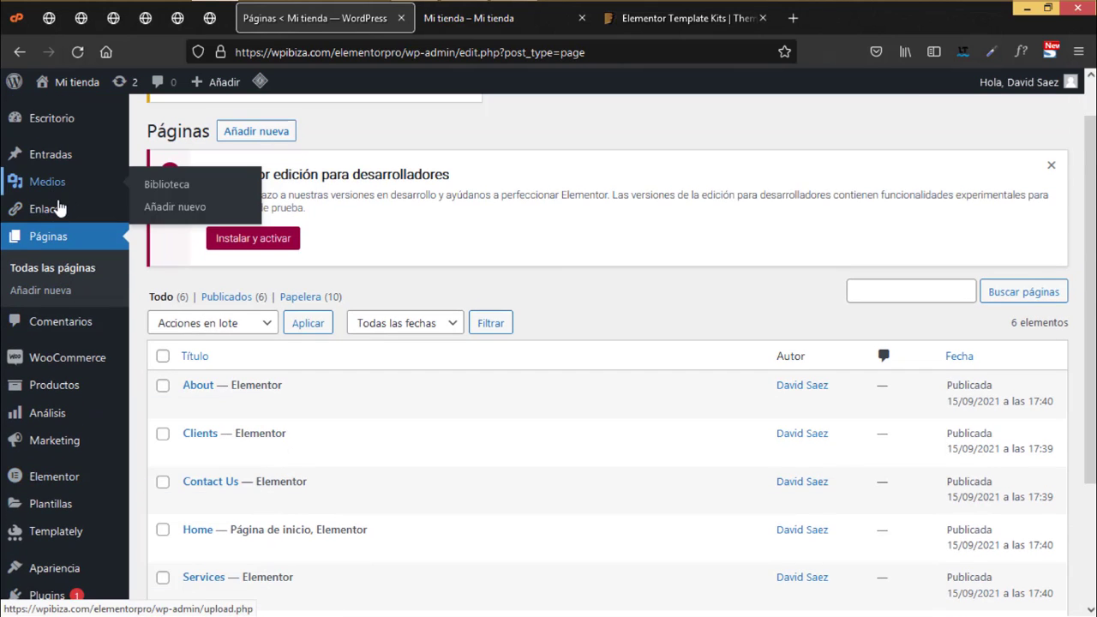
# - View the site's list of links, and review the list of all posts for the kit's imported entries
pyautogui.moveTo(58, 209)
pyautogui.click(179, 214)
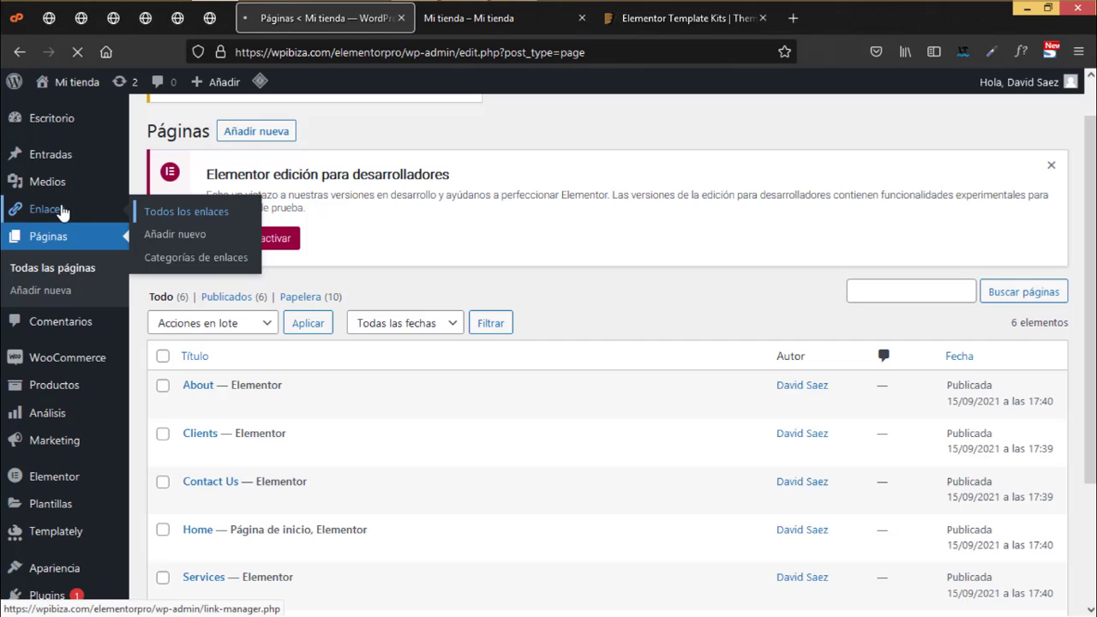
pyautogui.moveTo(51, 188)
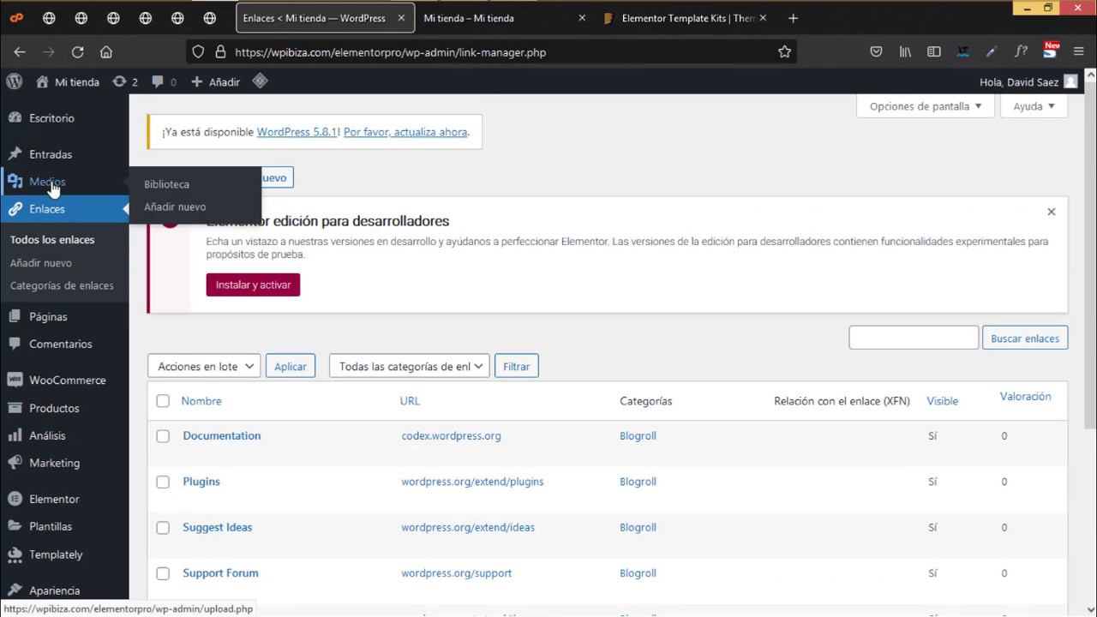
pyautogui.moveTo(26, 152)
pyautogui.click(180, 159)
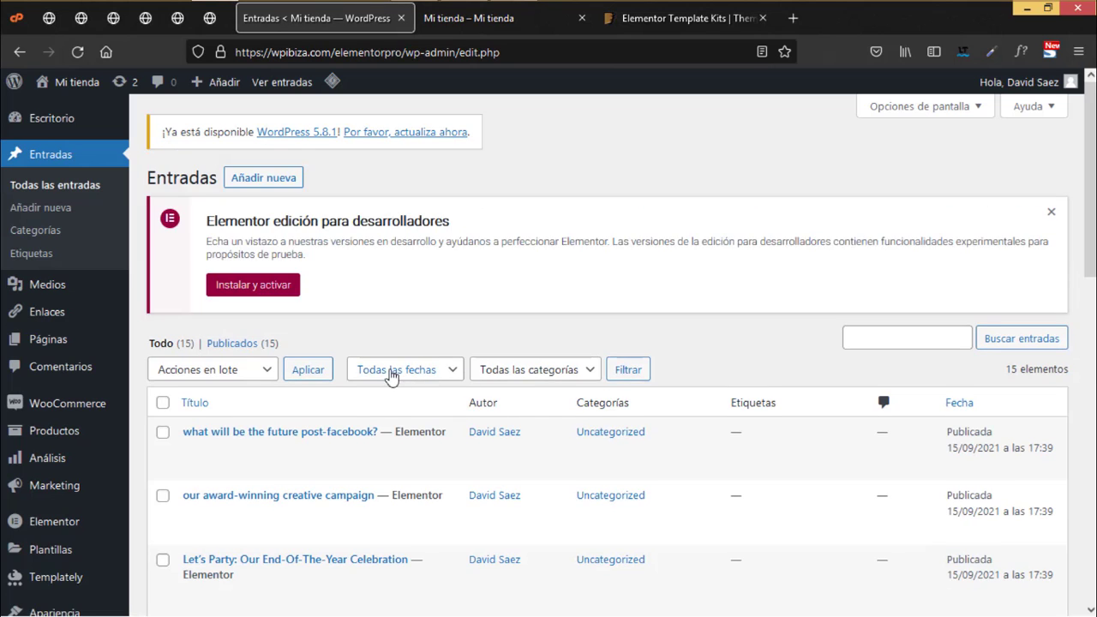
pyautogui.scroll(-3, 393, 371)
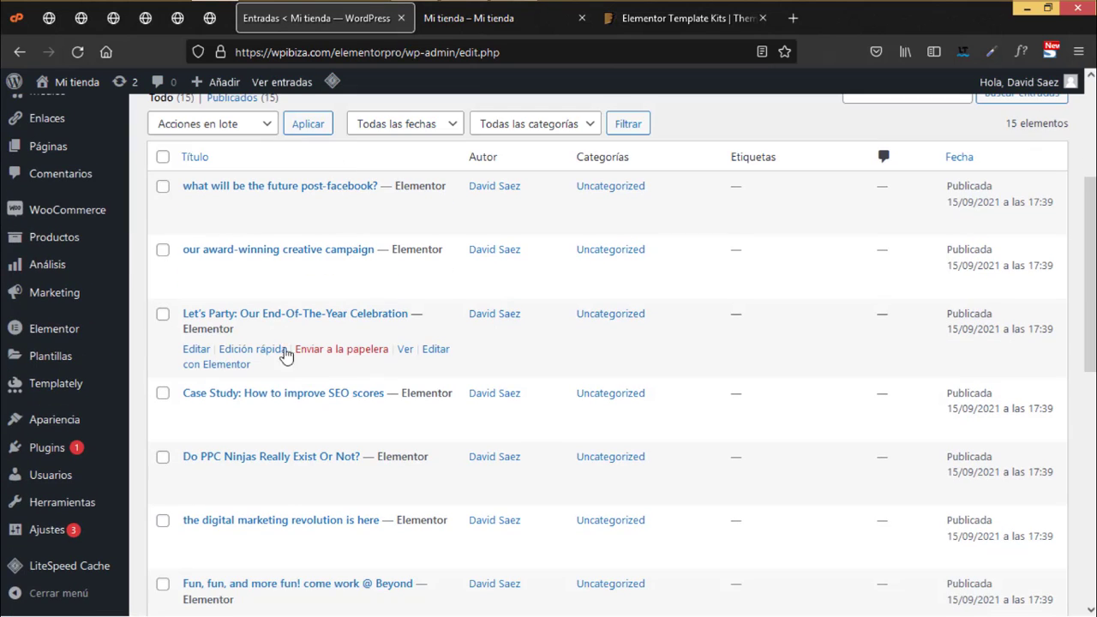
# - Open Elementor's saved templates list and check it for imported templates
pyautogui.moveTo(52, 341)
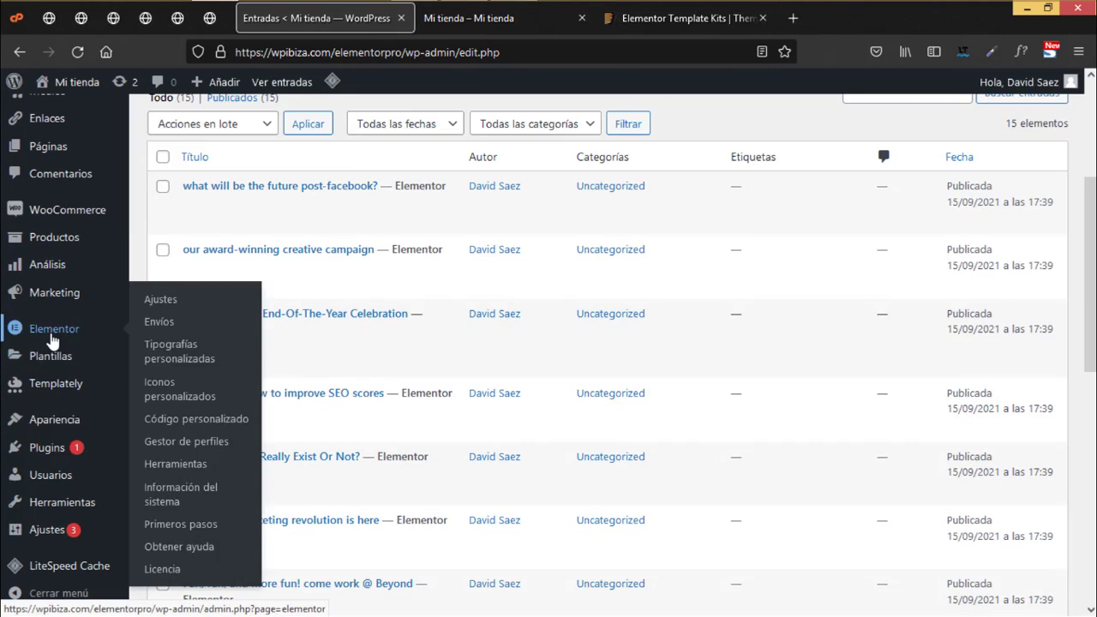
pyautogui.moveTo(61, 366)
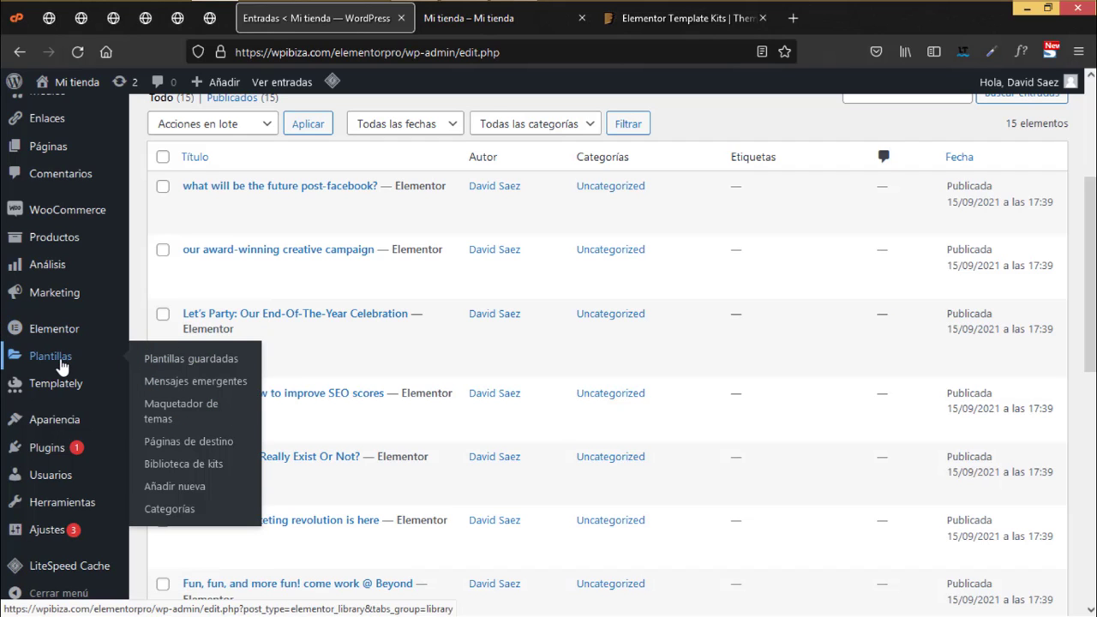
pyautogui.click(192, 366)
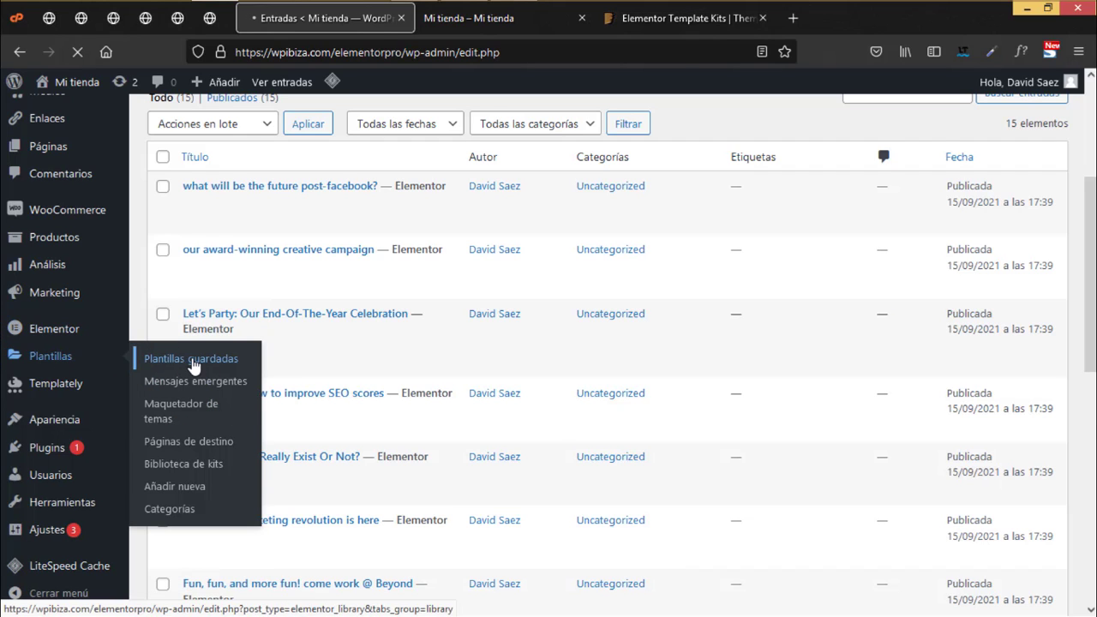
pyautogui.scroll(-3, 77, 523)
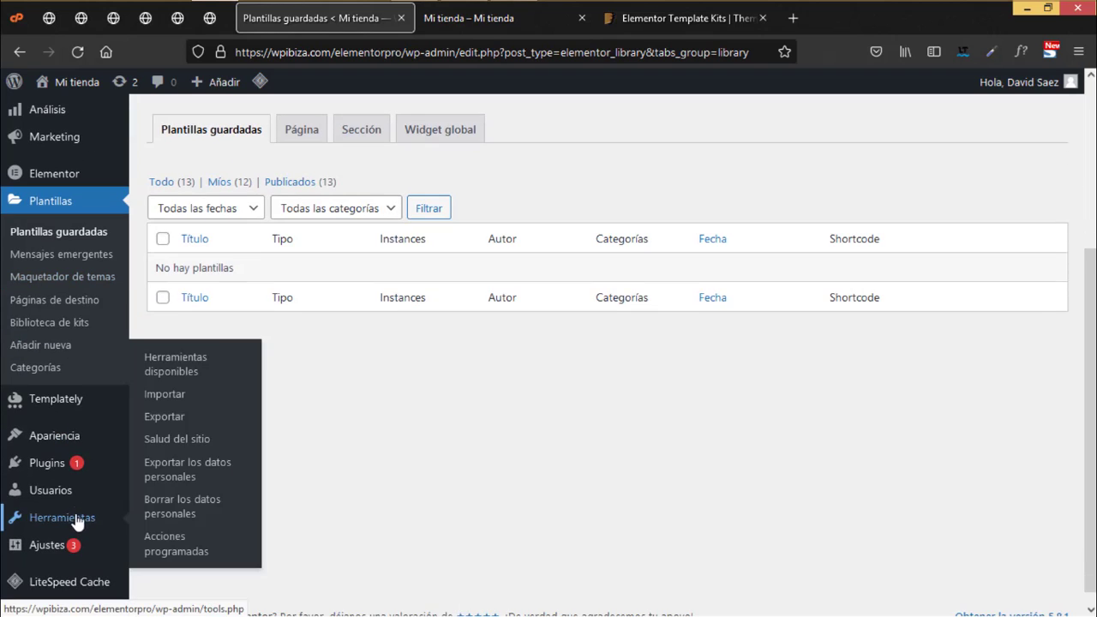
# - Open the theme builder's template list and review its header, footer, archive, single post, 404 and product templates
pyautogui.click(78, 281)
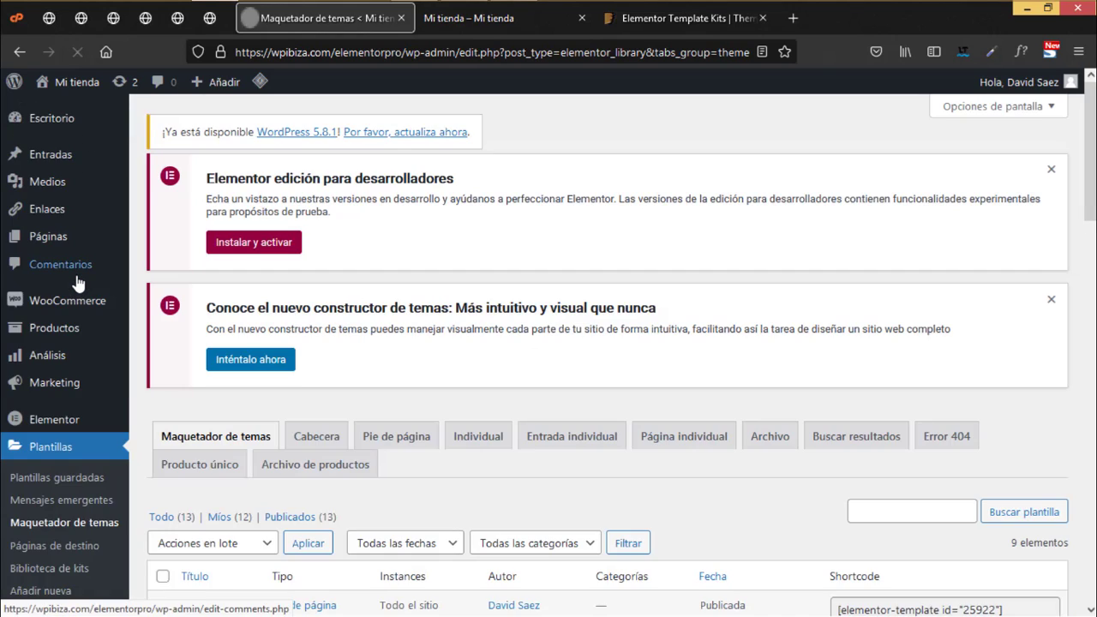
pyautogui.scroll(-5, 412, 384)
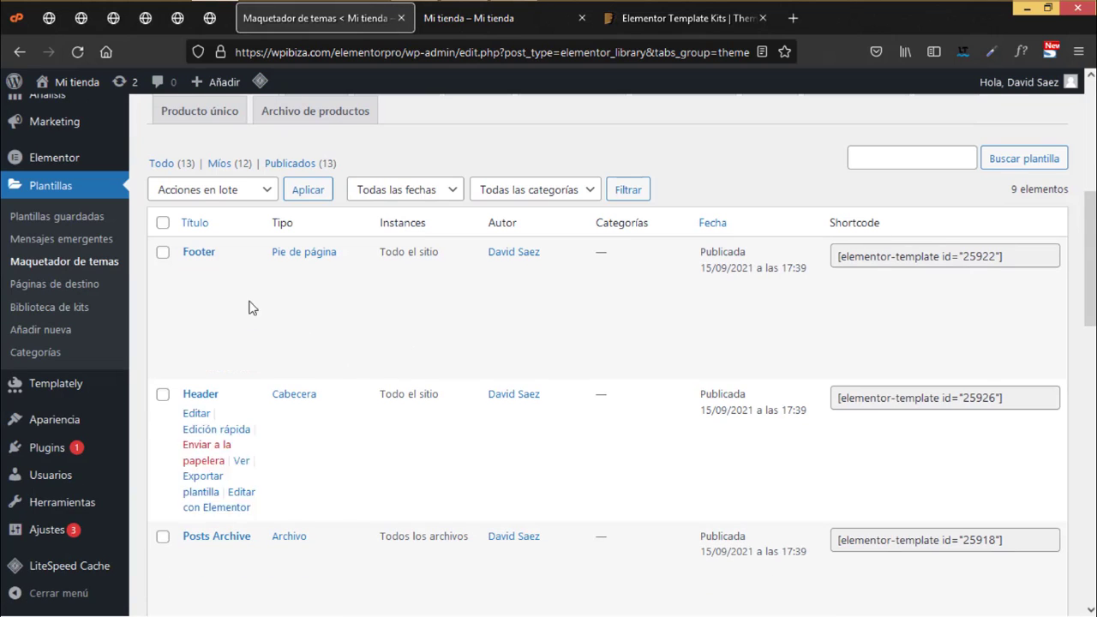
pyautogui.scroll(-3, 228, 392)
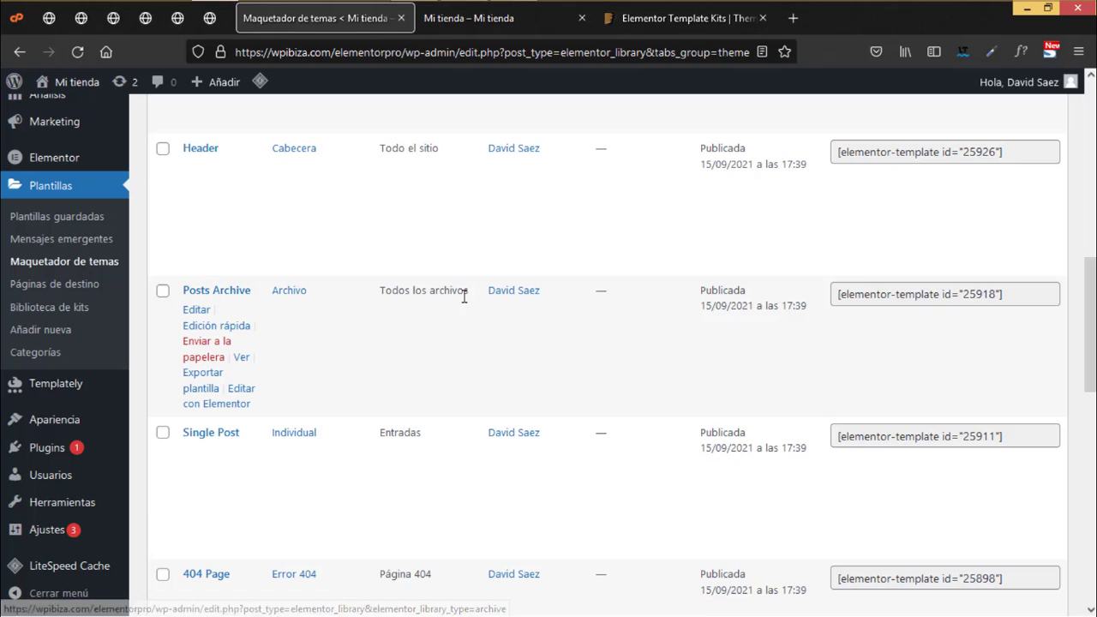
pyautogui.scroll(-3, 411, 400)
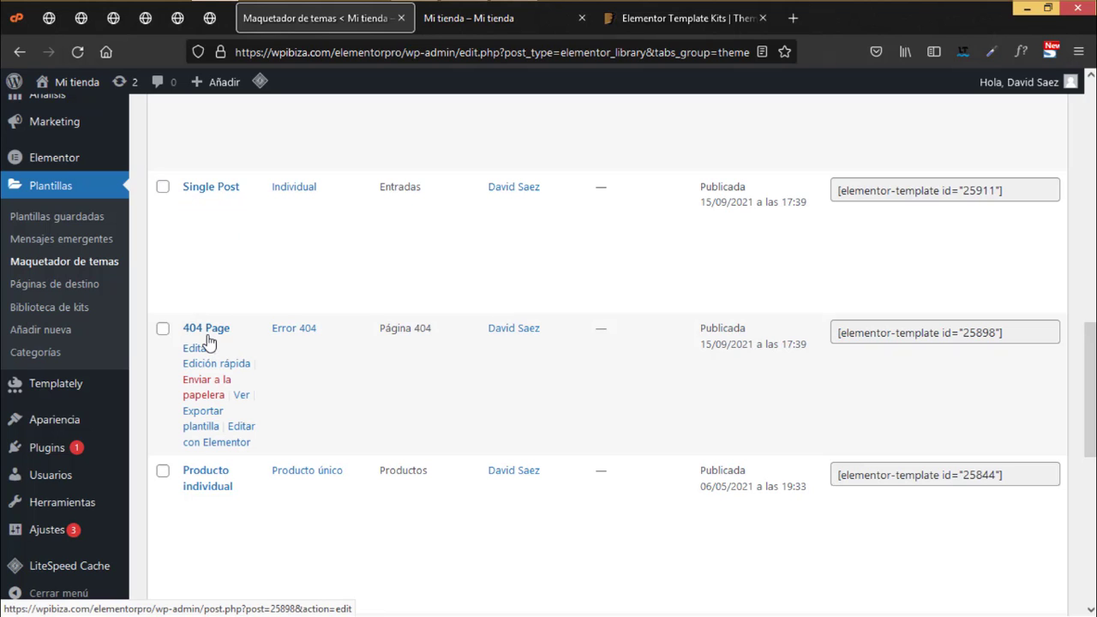
pyautogui.scroll(-2, 217, 346)
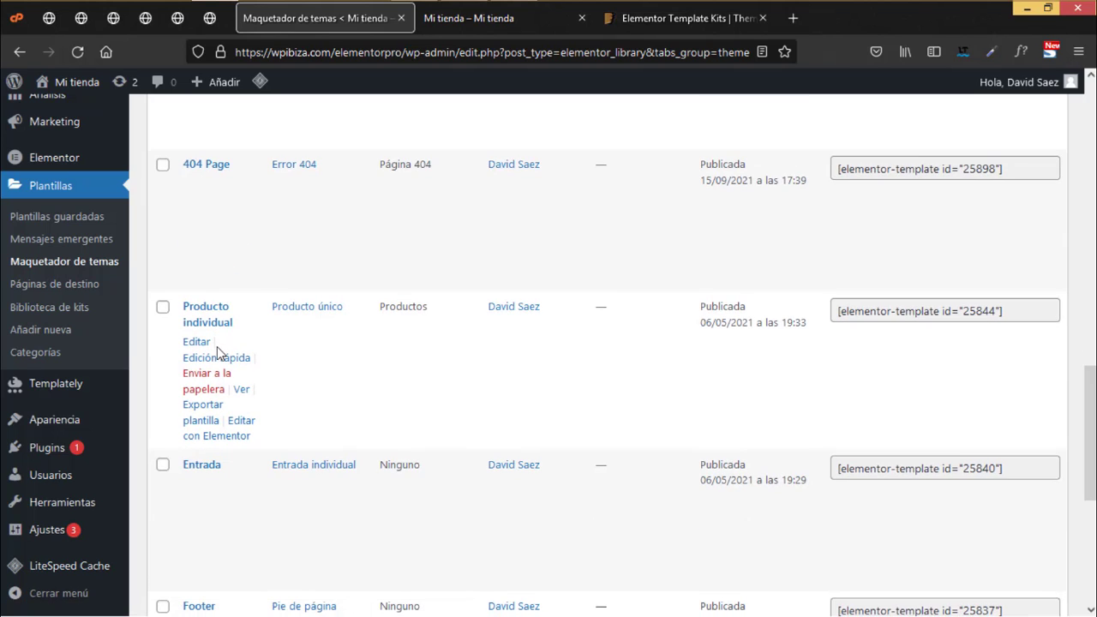
# - Move the old Entrada, Footer and Header templates that have no assigned instances to the trash in bulk
pyautogui.scroll(-2, 217, 351)
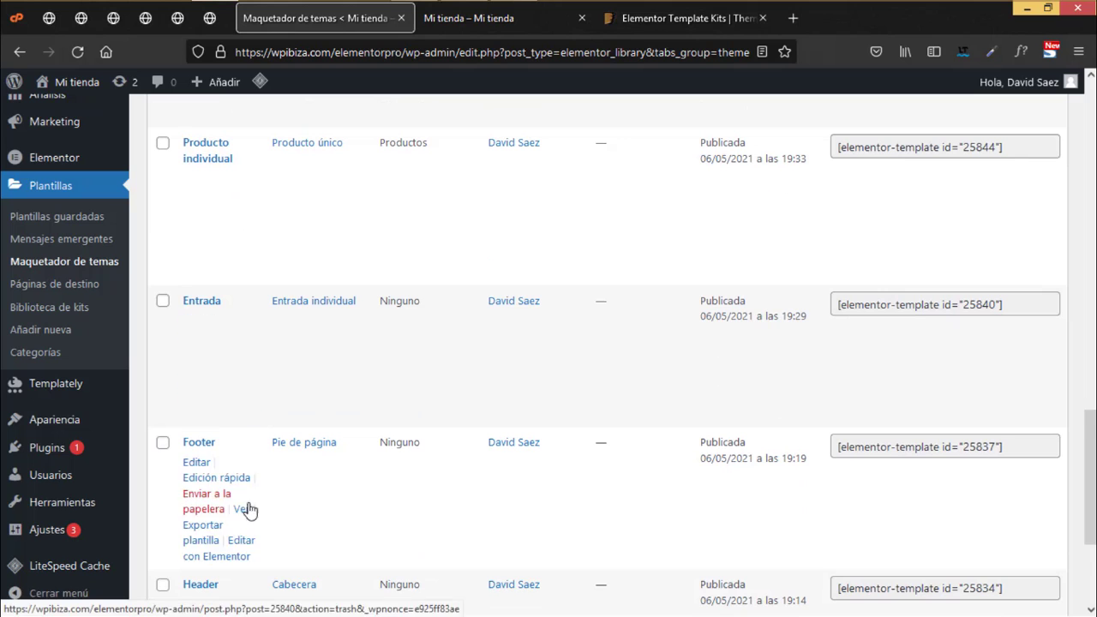
pyautogui.scroll(-3, 245, 501)
pyautogui.scroll(3, 241, 495)
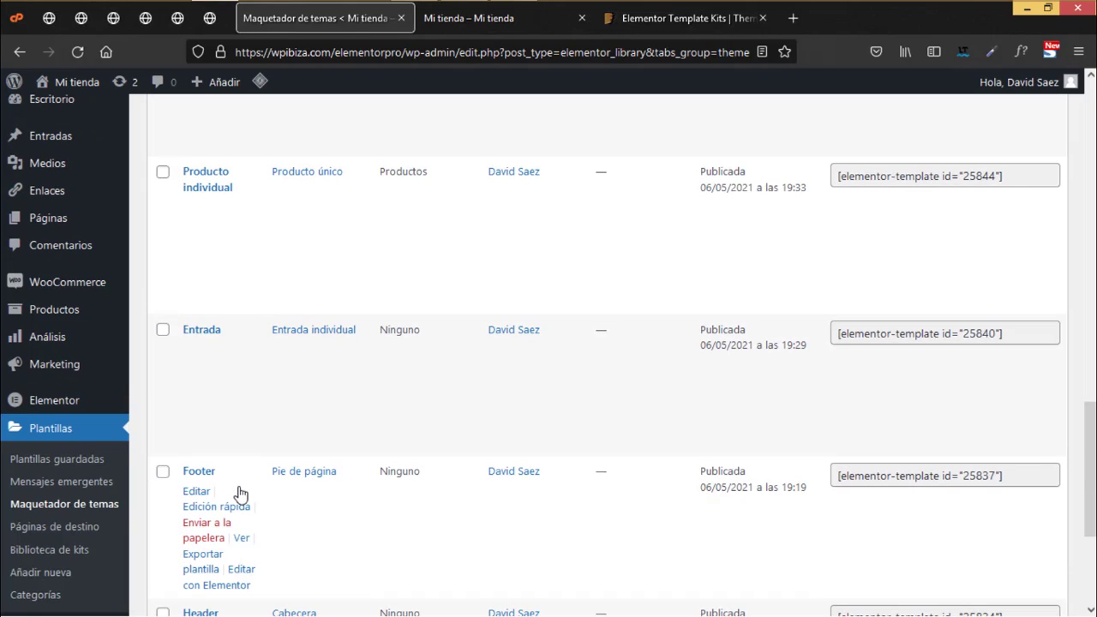
pyautogui.scroll(2, 241, 492)
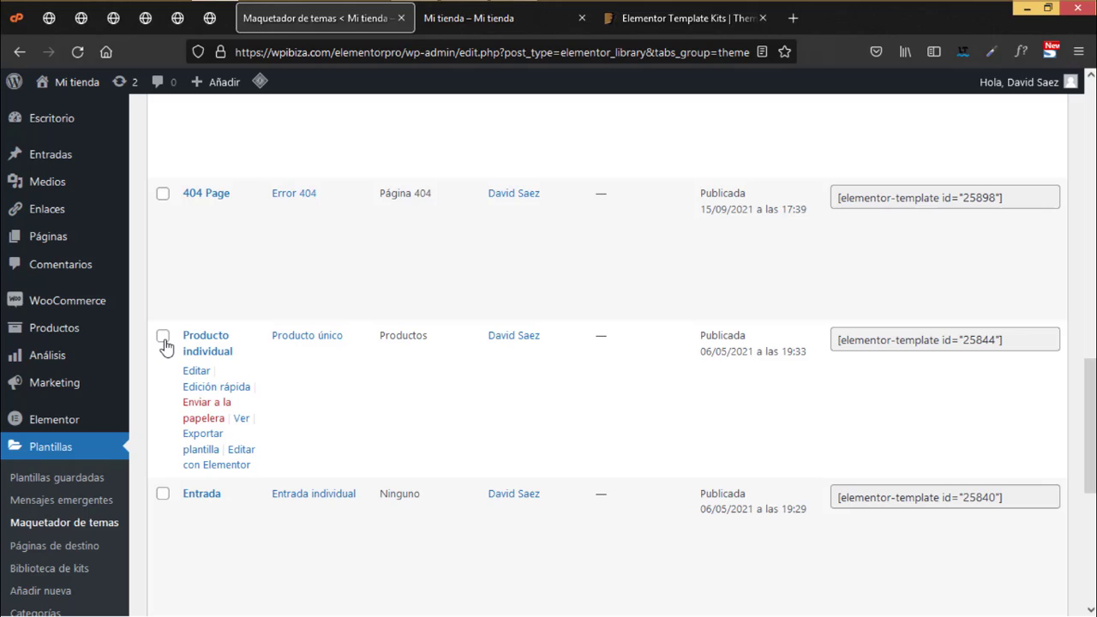
pyautogui.scroll(-3, 211, 472)
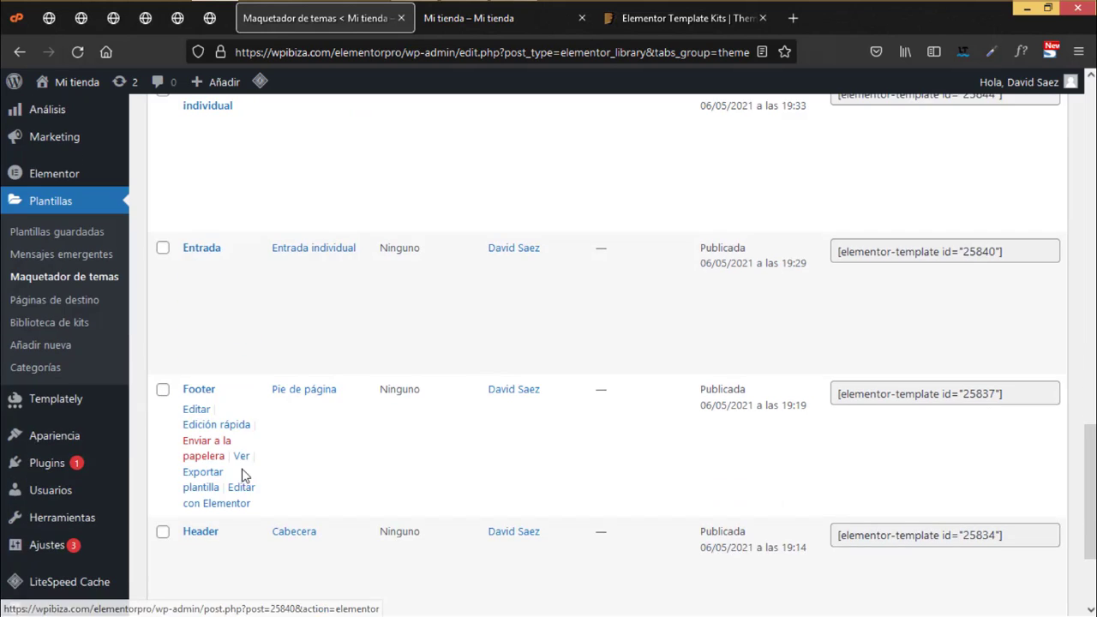
pyautogui.scroll(2, 240, 472)
pyautogui.click(163, 415)
pyautogui.click(163, 554)
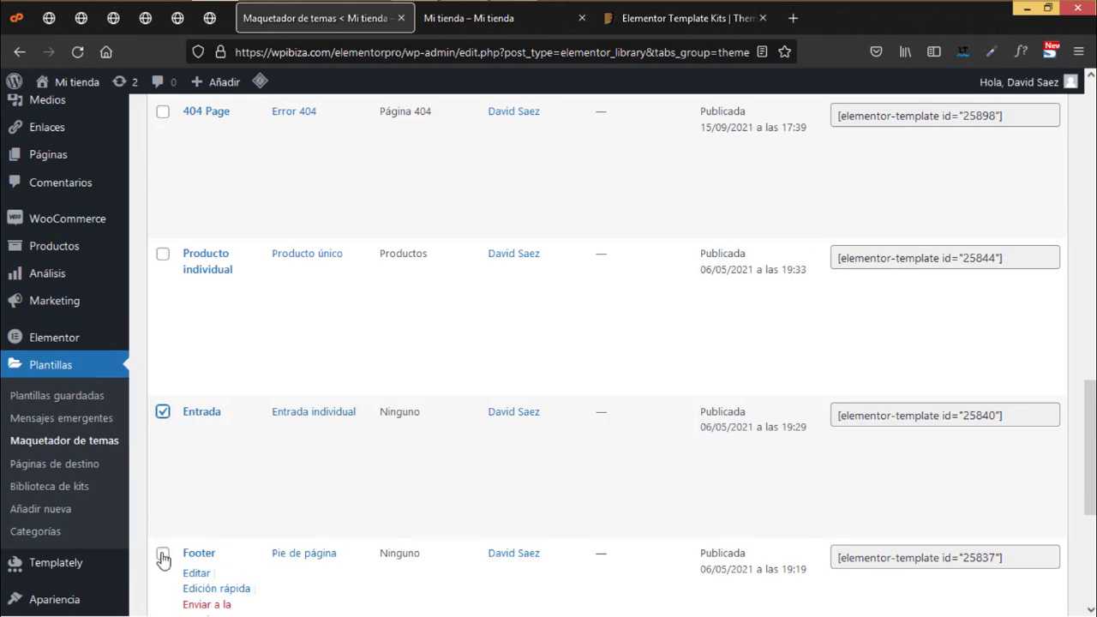
pyautogui.scroll(-3, 162, 514)
pyautogui.click(163, 452)
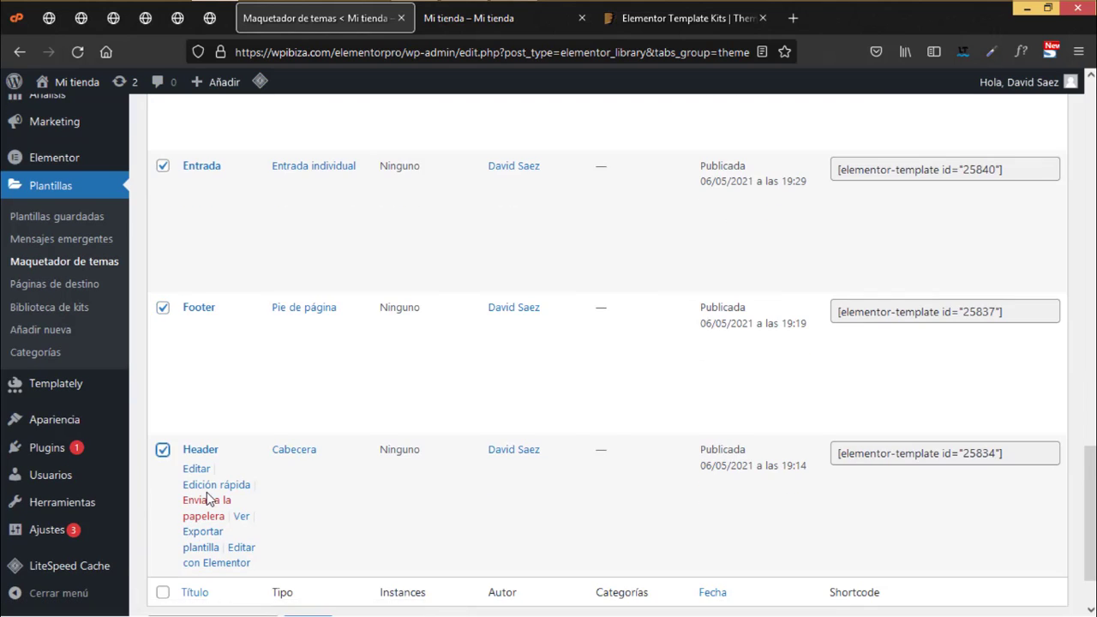
pyautogui.scroll(-1, 205, 488)
pyautogui.click(231, 553)
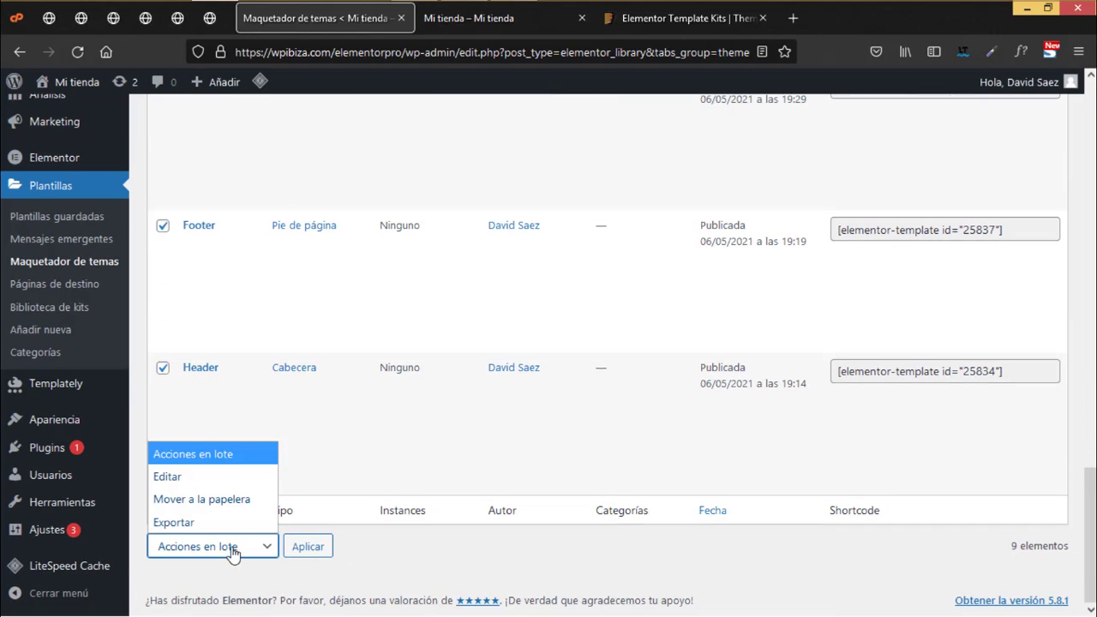
pyautogui.click(202, 499)
pyautogui.click(310, 546)
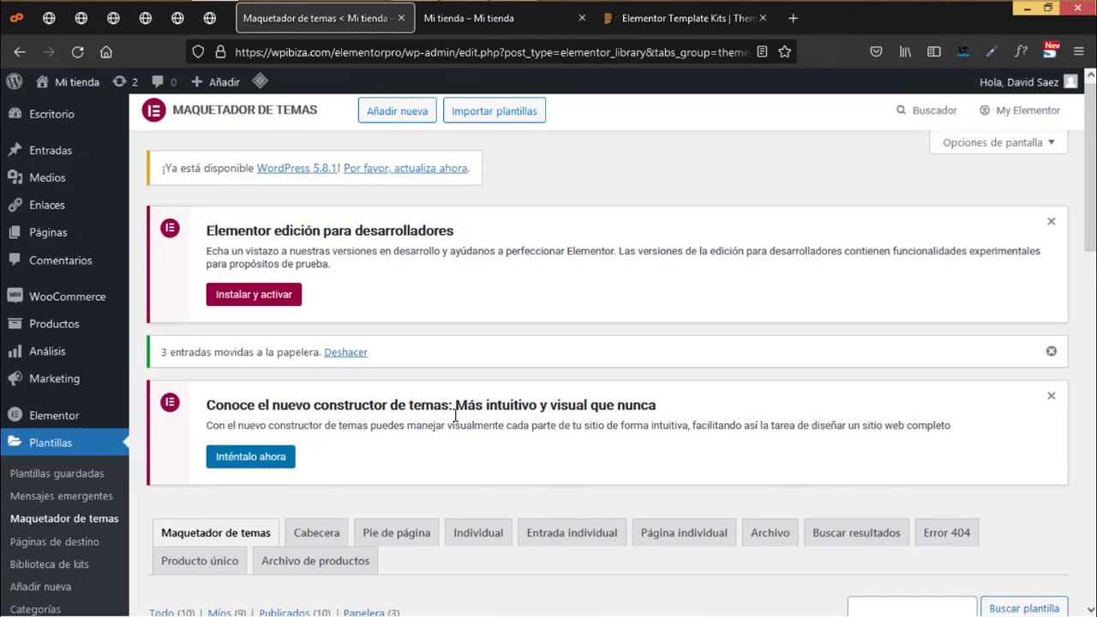
# - Review the remaining theme builder templates, and view the header menu on the site's home page
pyautogui.scroll(-15, 455, 415)
pyautogui.scroll(5, 454, 418)
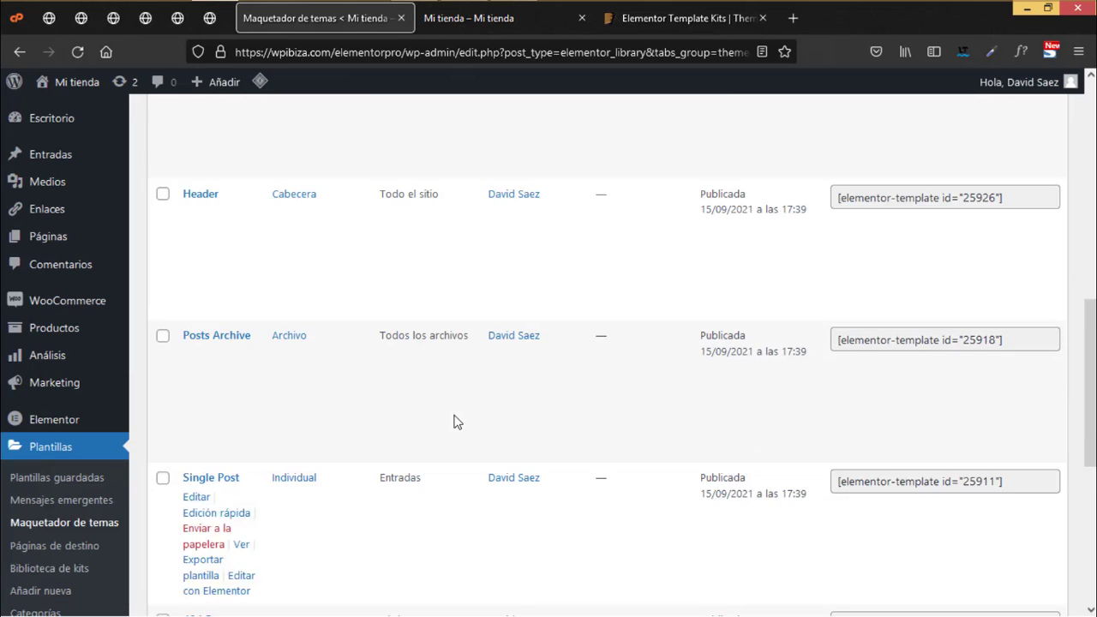
pyautogui.scroll(10, 454, 422)
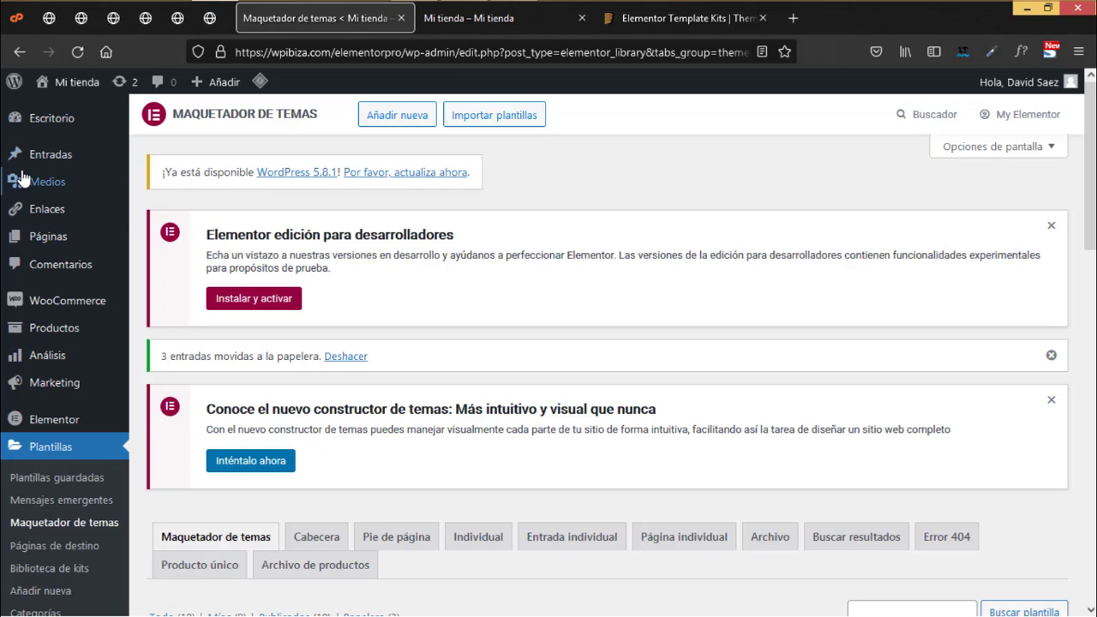
pyautogui.moveTo(65, 161)
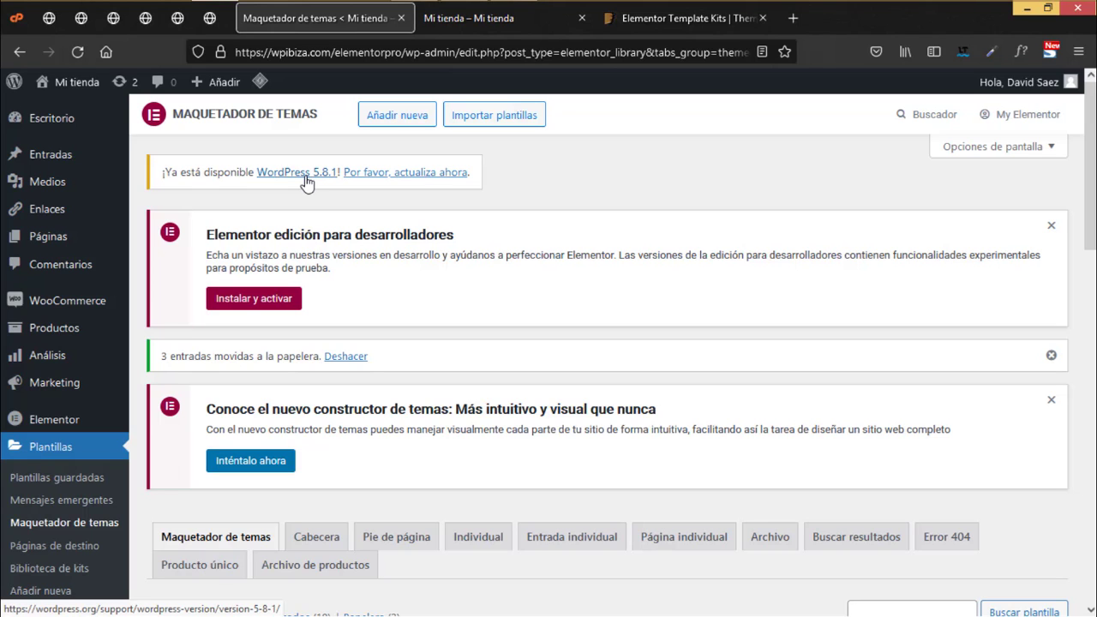
pyautogui.click(480, 18)
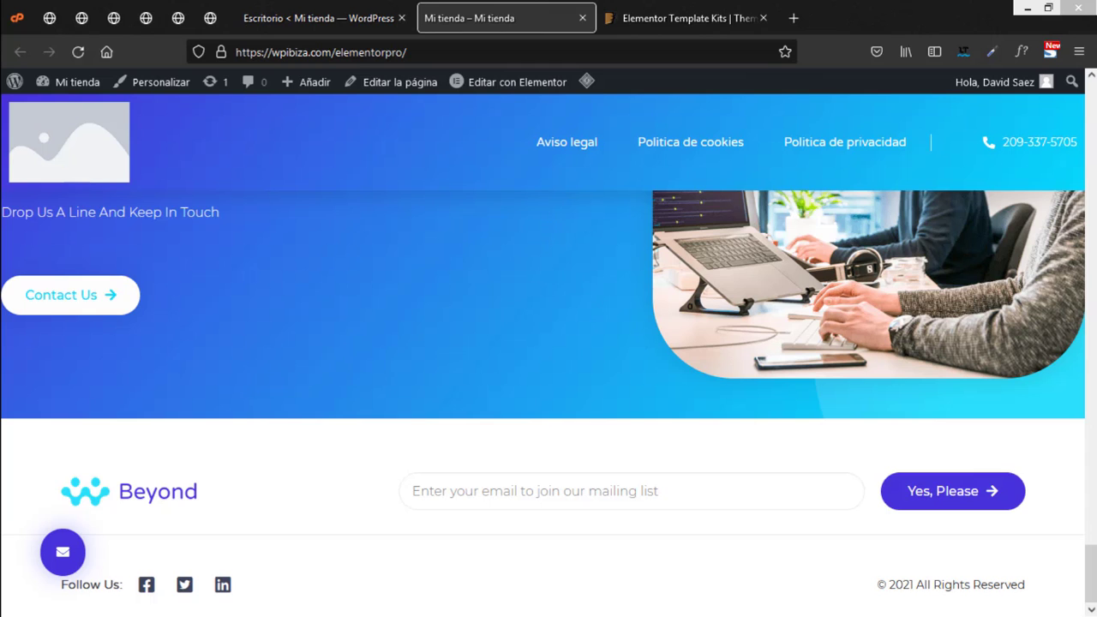
pyautogui.press('Home')
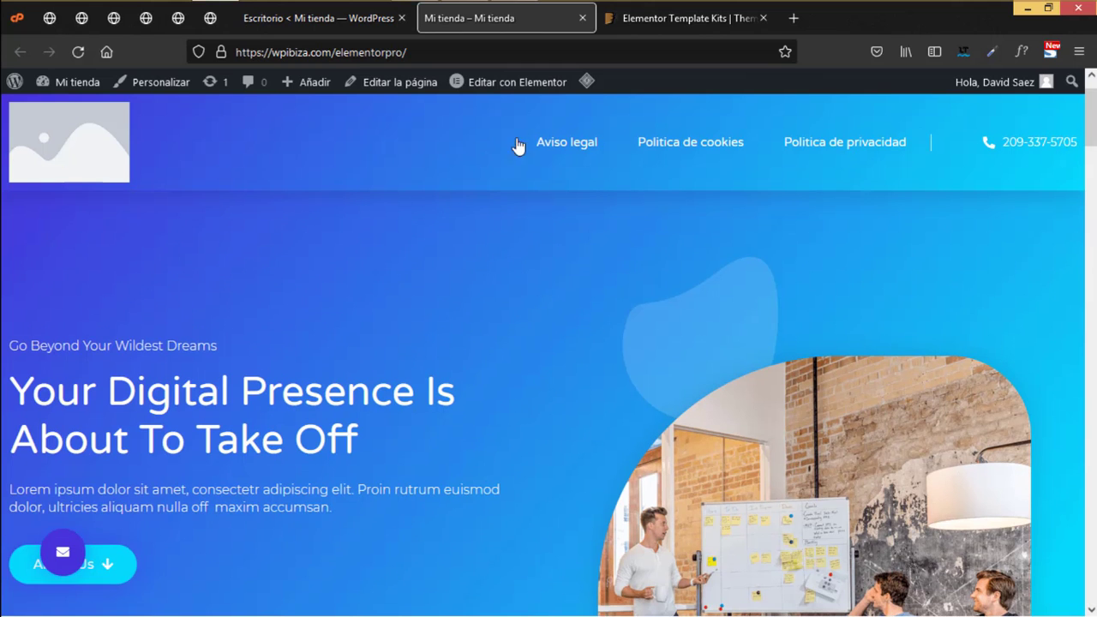
# - Open the list of all pages in the site's admin and retitle the About page as "Nosotros"
pyautogui.click(309, 21)
pyautogui.moveTo(51, 291)
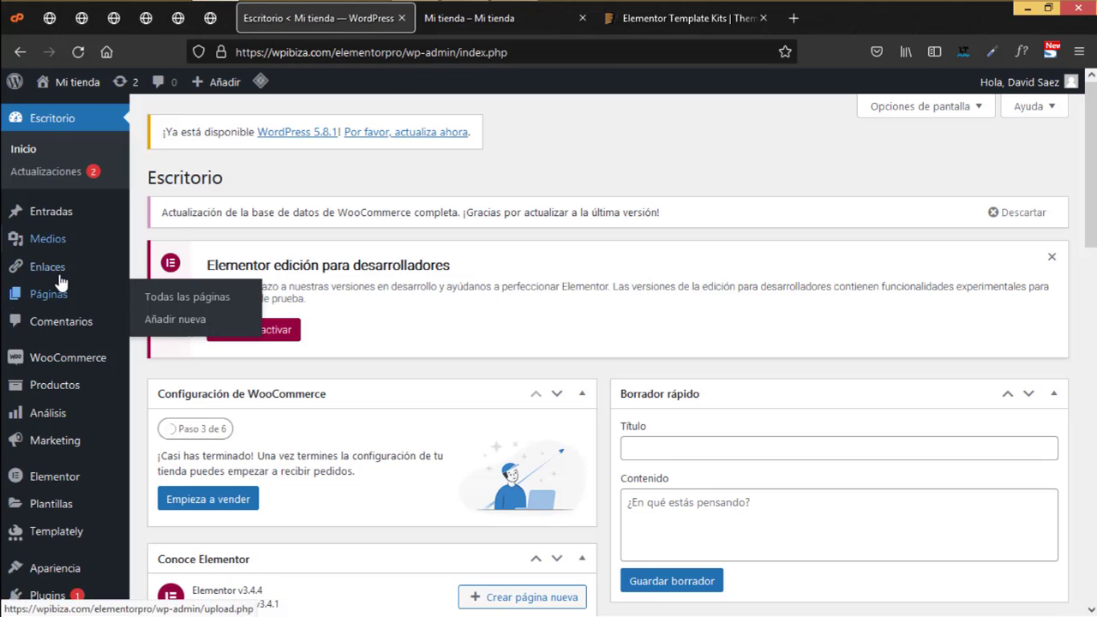
pyautogui.click(163, 300)
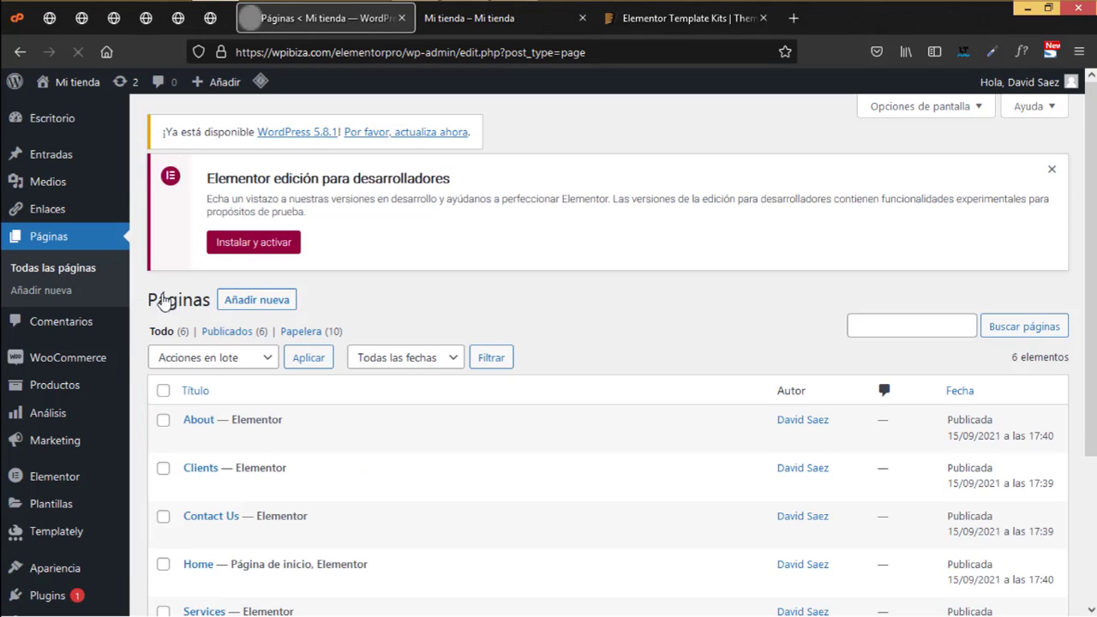
pyautogui.click(240, 449)
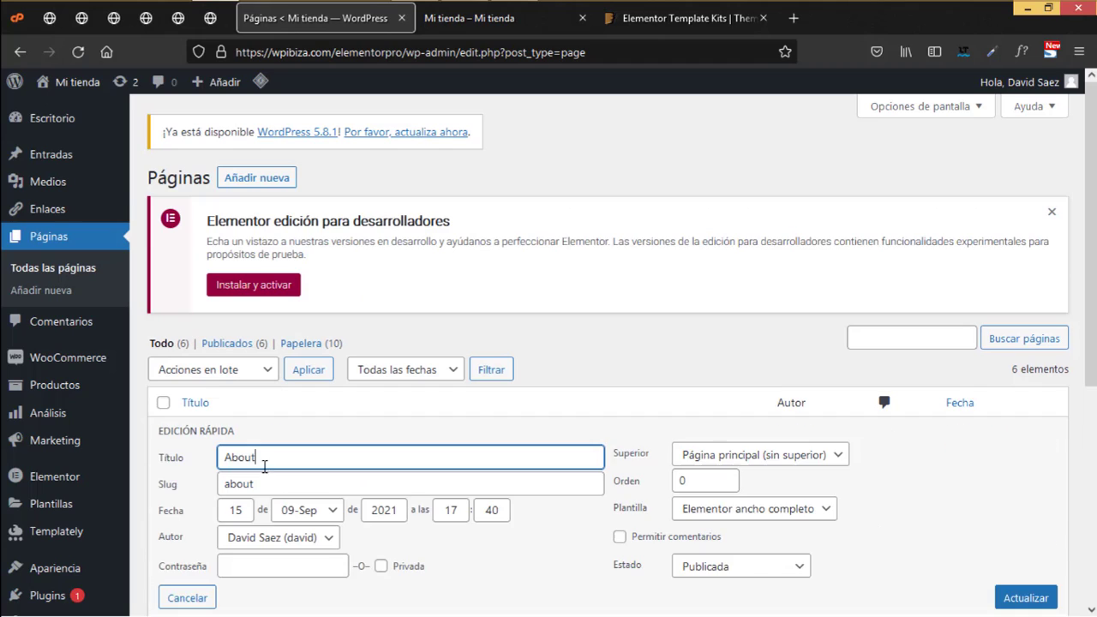
pyautogui.moveTo(277, 462); pyautogui.dragTo(141, 452)
pyautogui.write('Nosotros')
pyautogui.click(1024, 597)
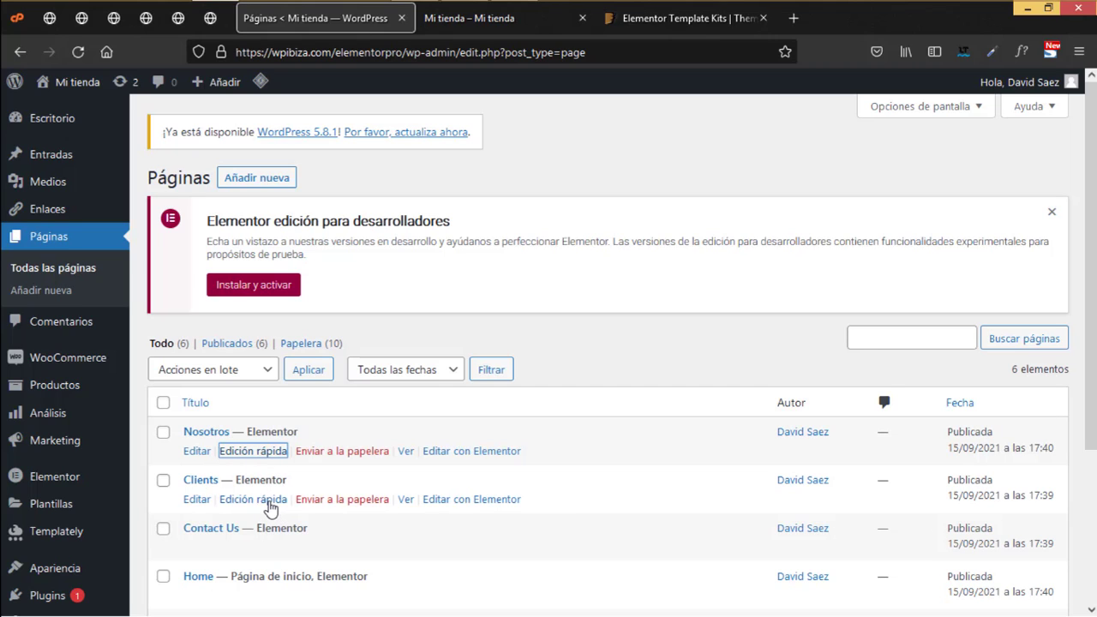
# - Retitle the Clients page as "Clientes" and the Contact Us page as "Contacto"
pyautogui.click(268, 502)
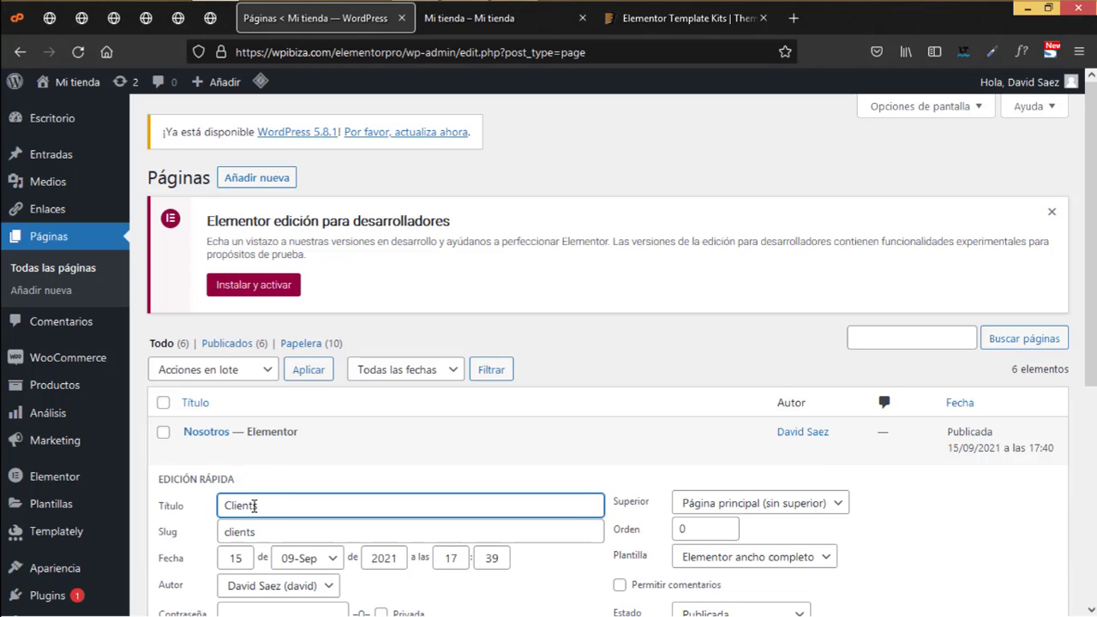
pyautogui.press('Return')
pyautogui.scroll(-3, 886, 526)
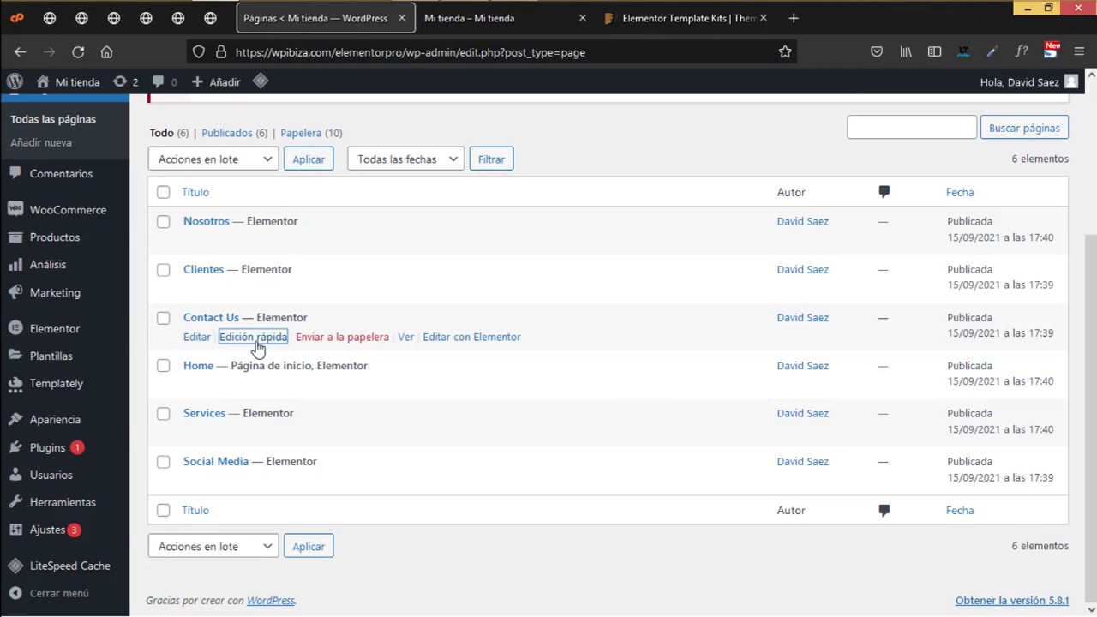
pyautogui.click(245, 338)
pyautogui.moveTo(266, 343); pyautogui.dragTo(376, 346)
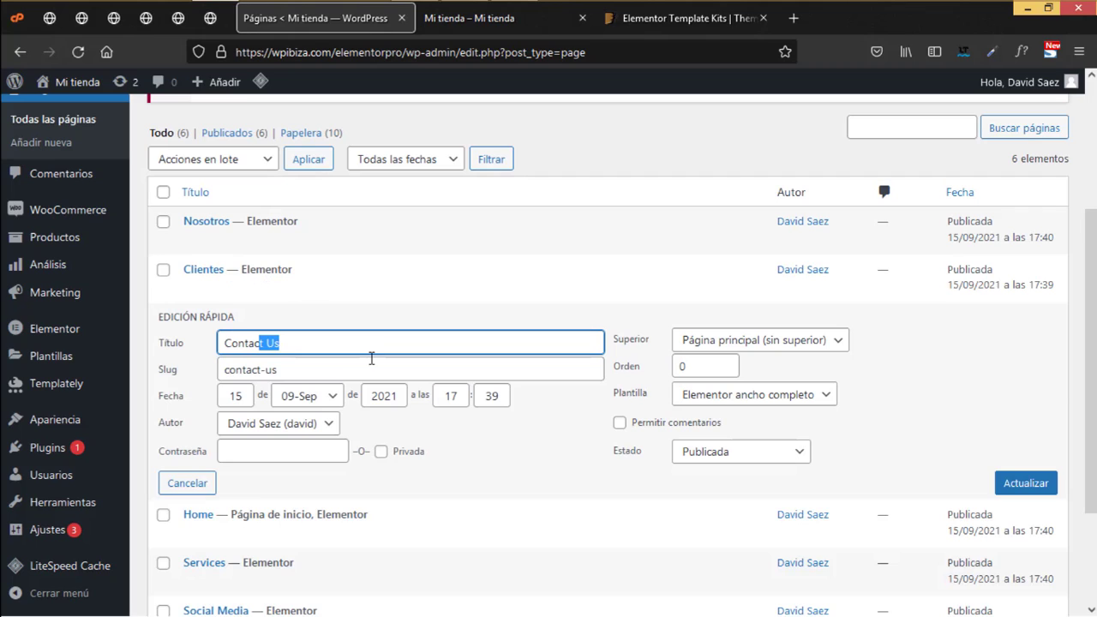
pyautogui.write('to')
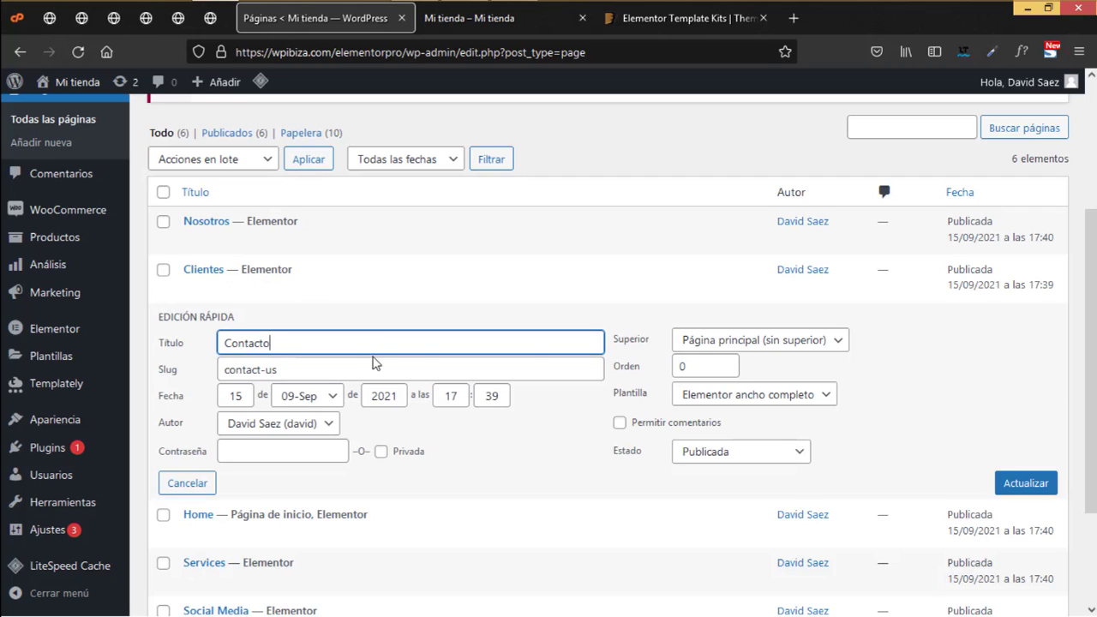
pyautogui.click(1019, 484)
# - Retitle the Home page as "Inicio" and save the change
pyautogui.click(257, 383)
pyautogui.moveTo(265, 402); pyautogui.dragTo(190, 394)
pyautogui.write('Inicio')
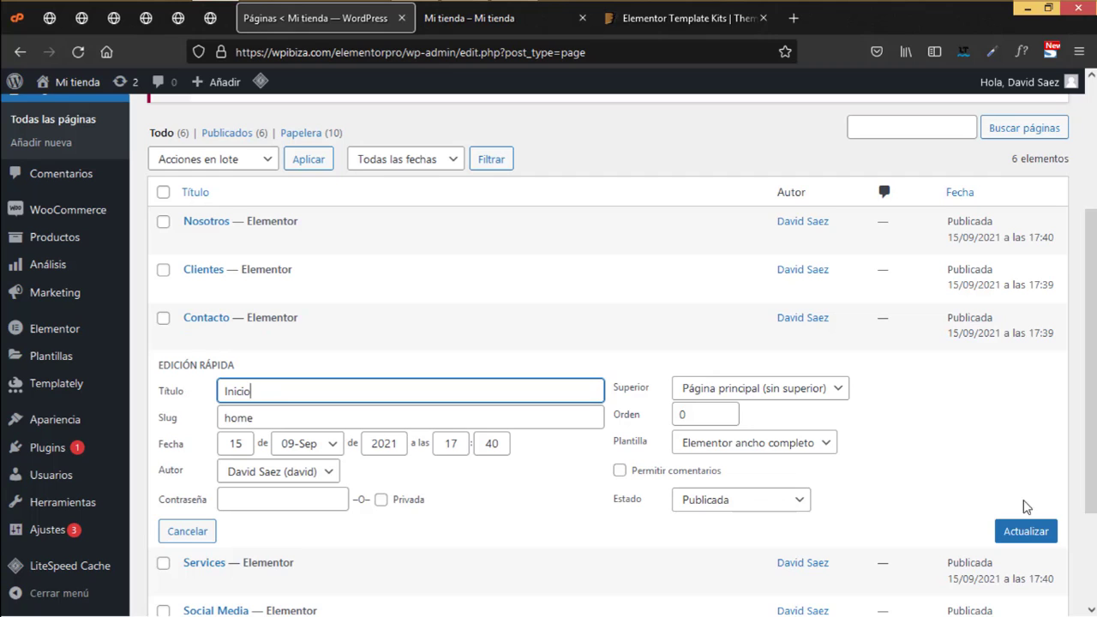
pyautogui.click(1024, 530)
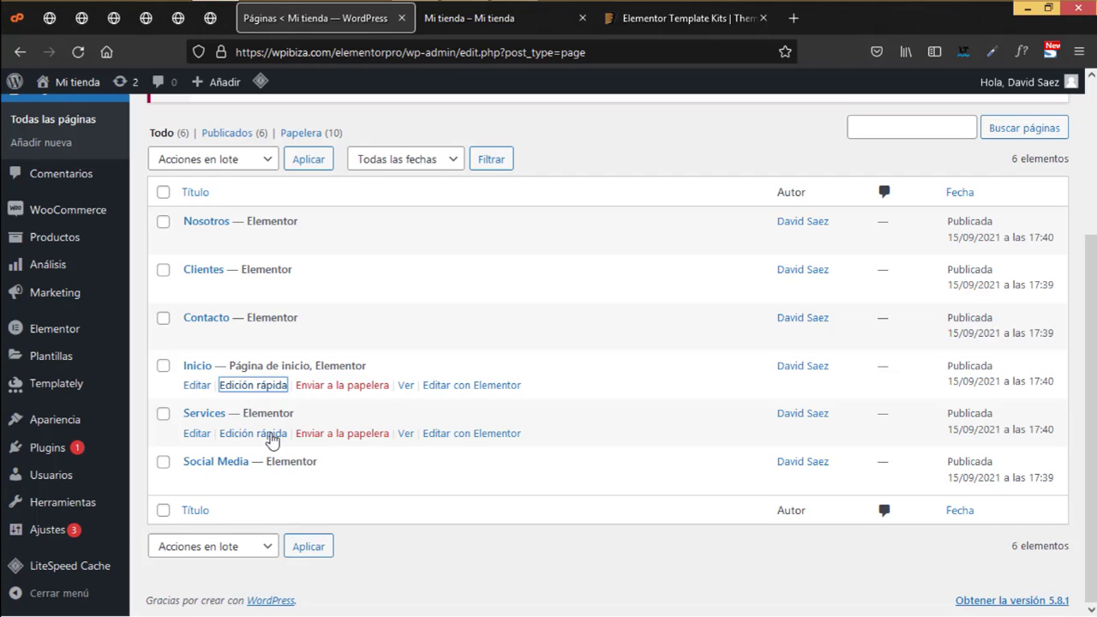
# - Retitle the Services page as "Servicios" and save the change
pyautogui.click(272, 435)
pyautogui.moveTo(275, 441); pyautogui.dragTo(249, 447)
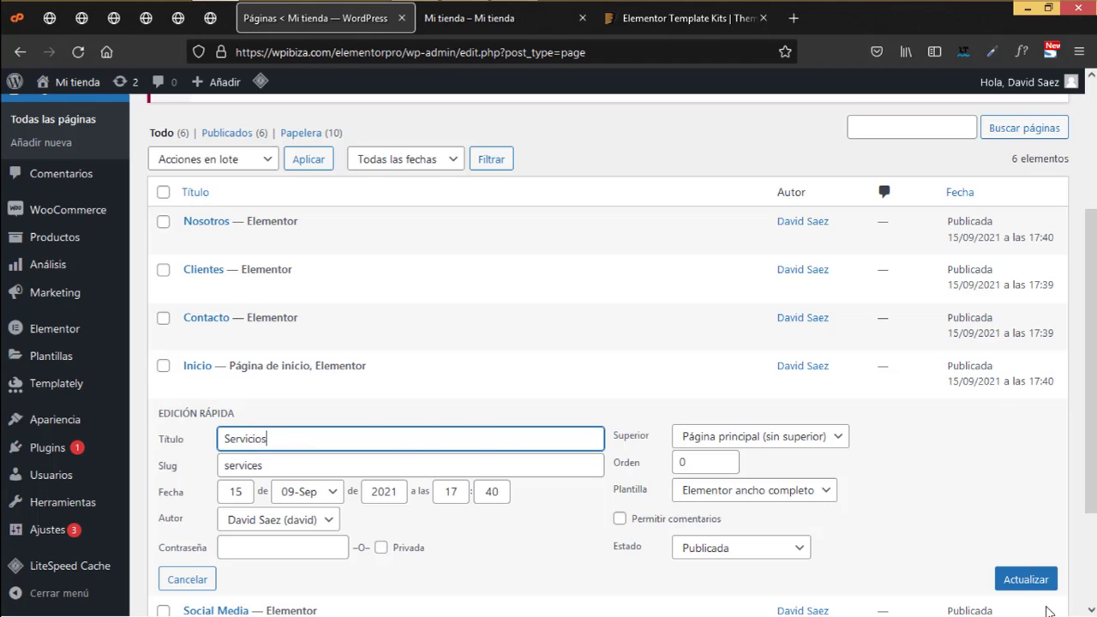
pyautogui.write('ios')
pyautogui.click(1025, 579)
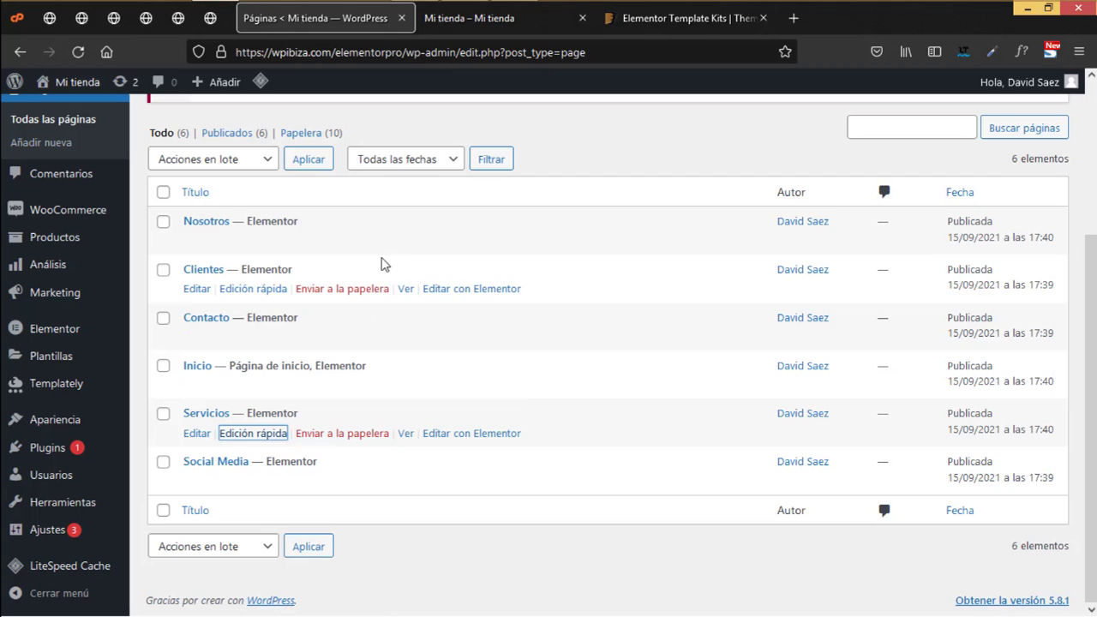
# - Load the footer menu "Enlaces importantes" in the site's menu editor and delete it
pyautogui.moveTo(76, 405)
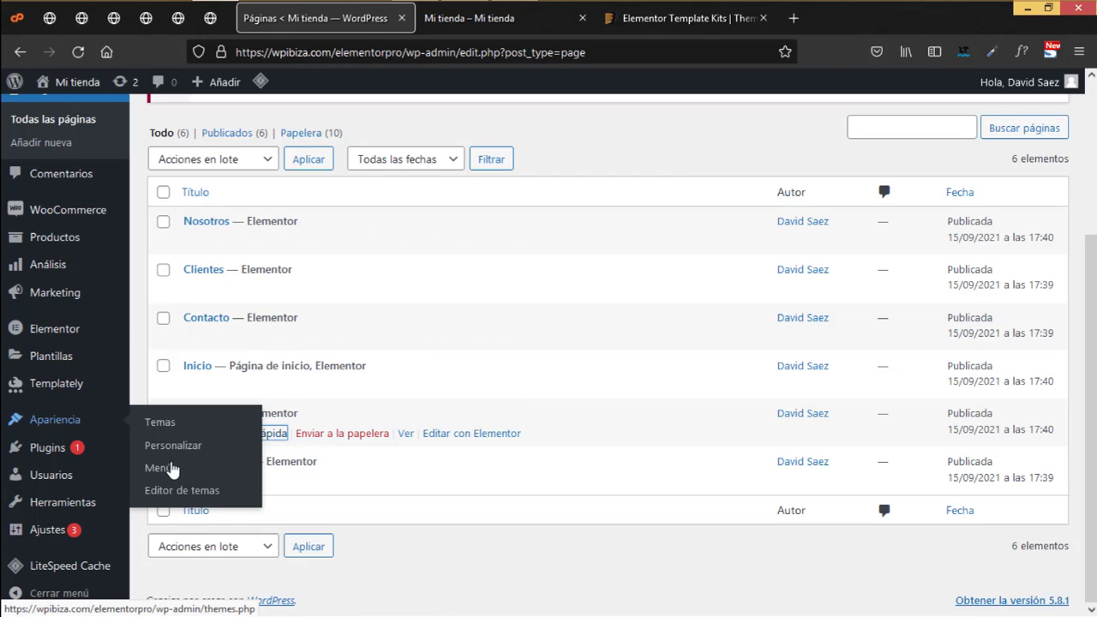
pyautogui.click(160, 470)
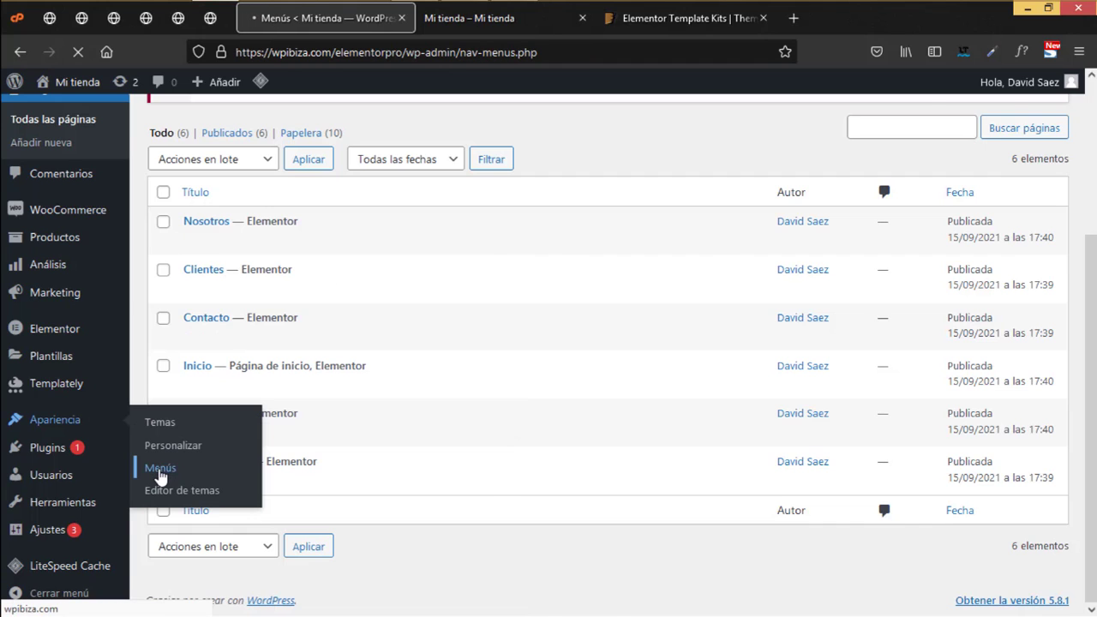
pyautogui.scroll(-3, 428, 458)
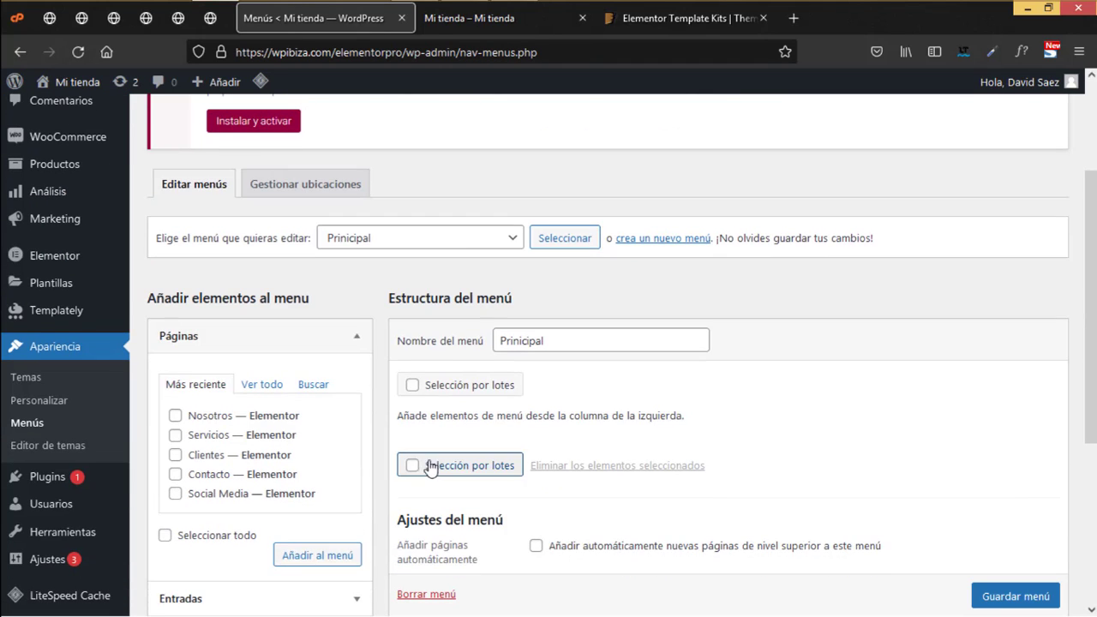
pyautogui.click(457, 247)
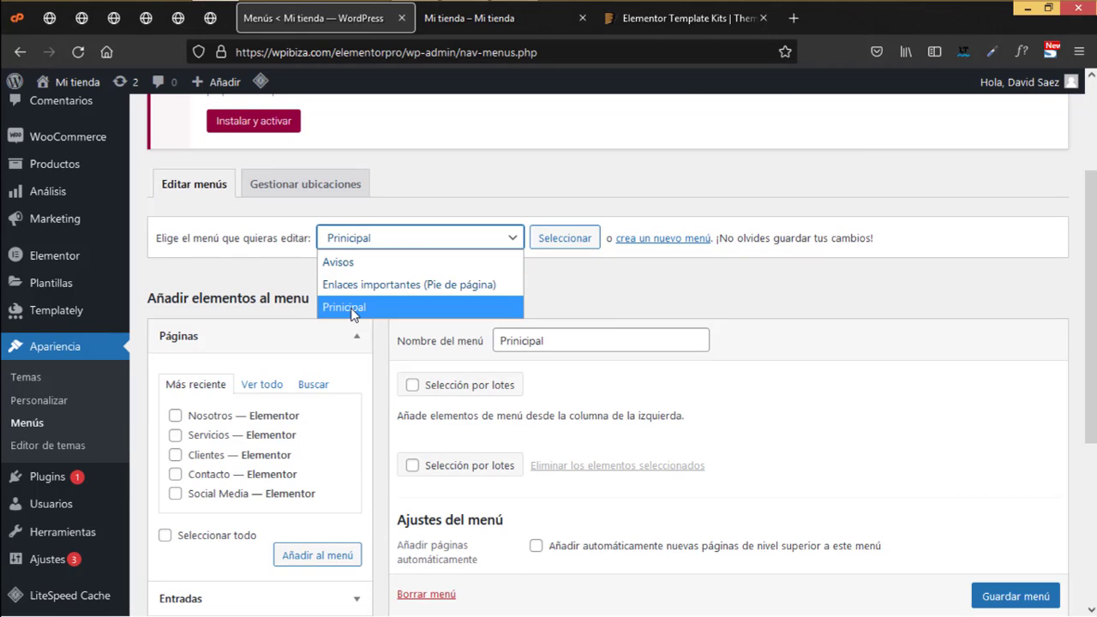
pyautogui.click(366, 286)
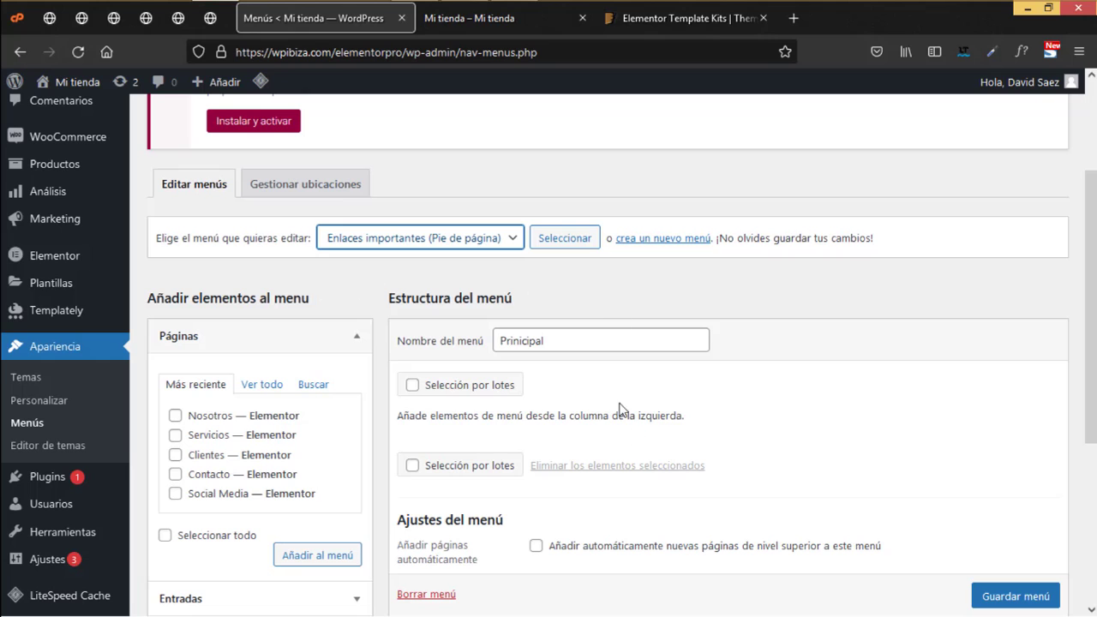
pyautogui.click(562, 248)
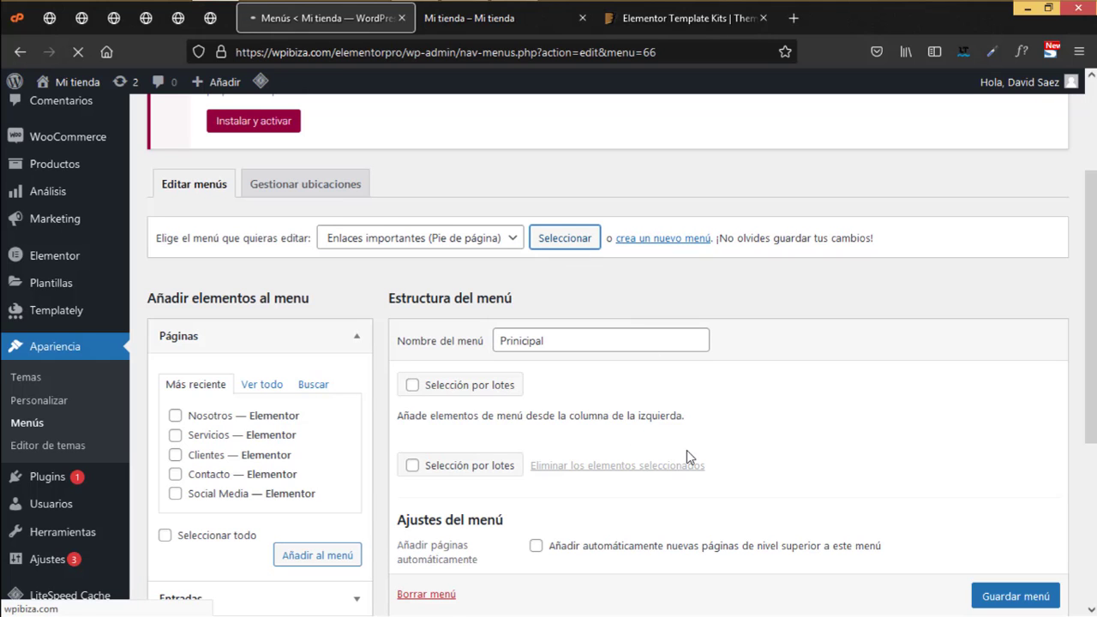
pyautogui.scroll(-5, 686, 450)
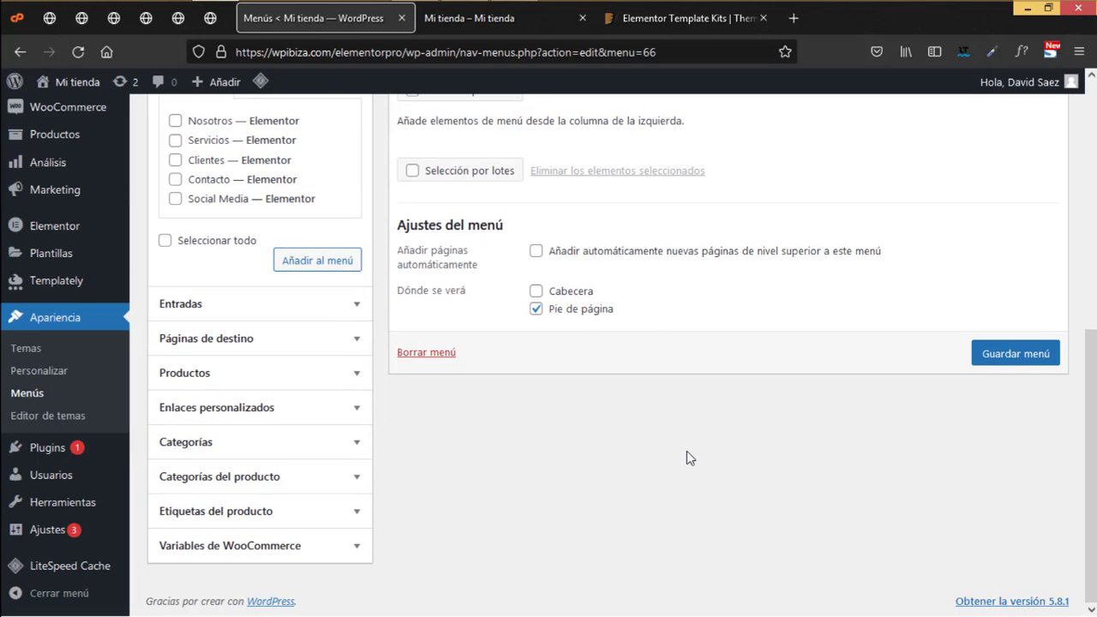
pyautogui.scroll(3, 686, 451)
pyautogui.click(440, 586)
pyautogui.scroll(-1, 433, 556)
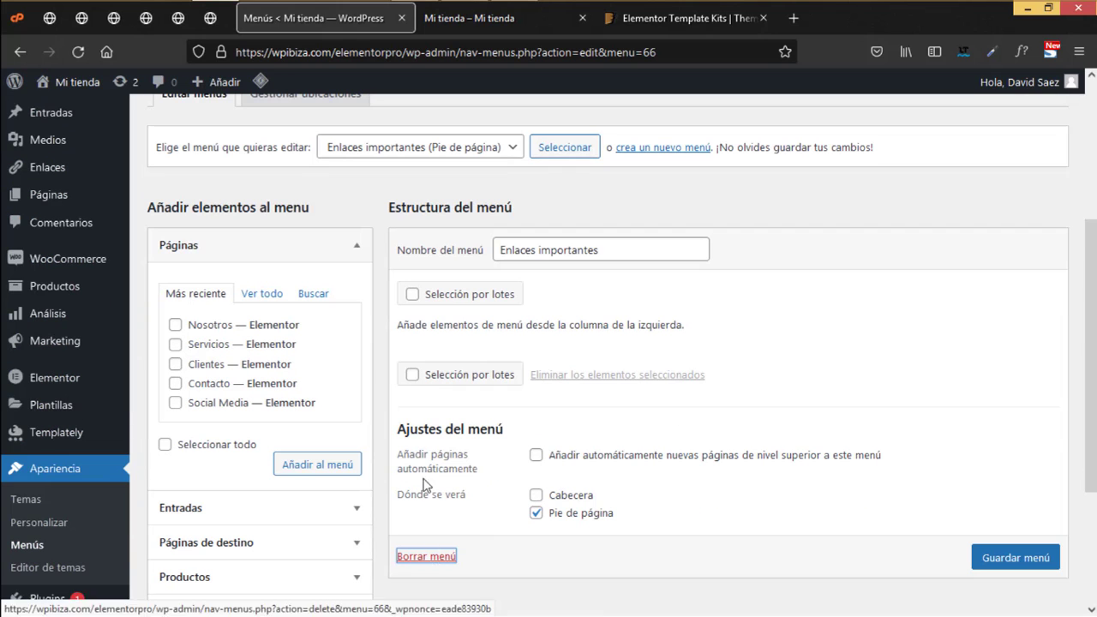
pyautogui.click(428, 556)
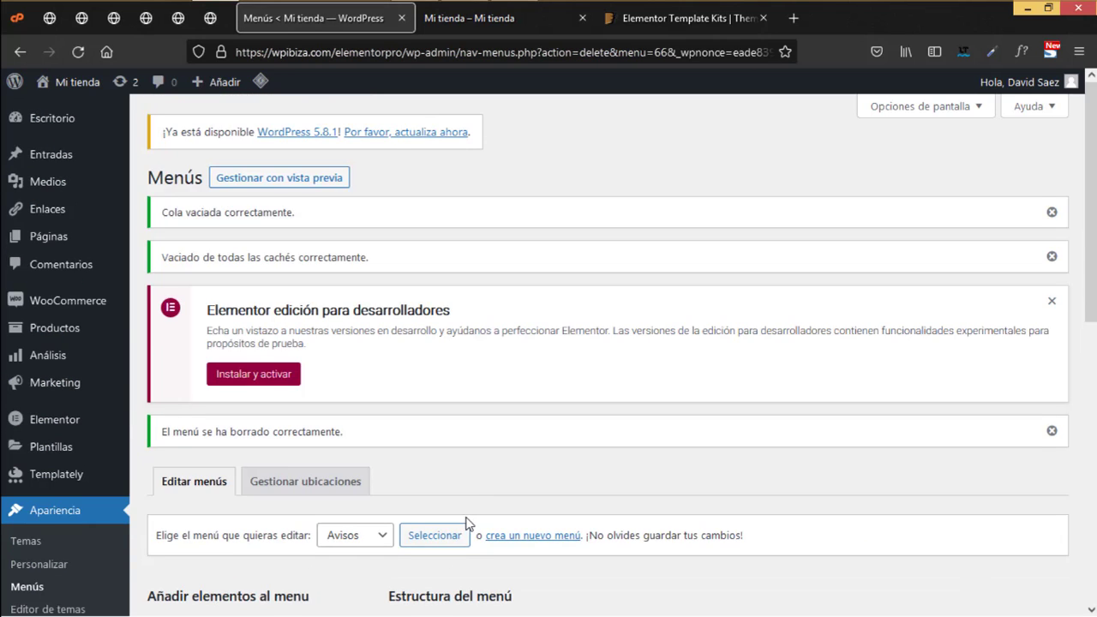
# - Load the "Prinicipal" menu in the menu editor
pyautogui.scroll(-3, 467, 525)
pyautogui.click(367, 376)
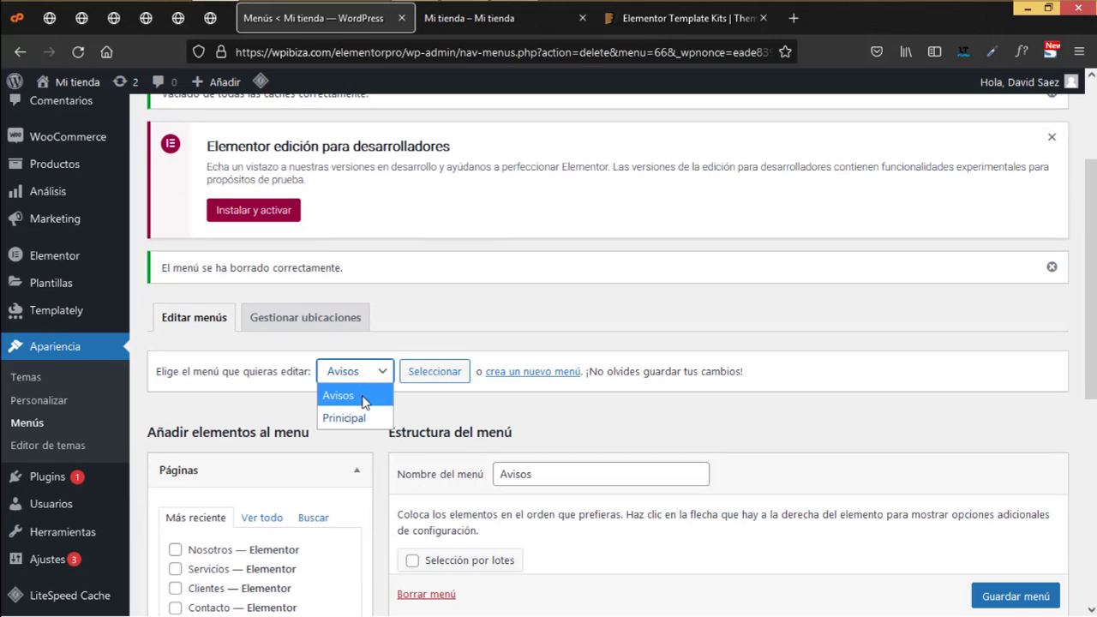
pyautogui.click(353, 421)
pyautogui.scroll(-3, 378, 323)
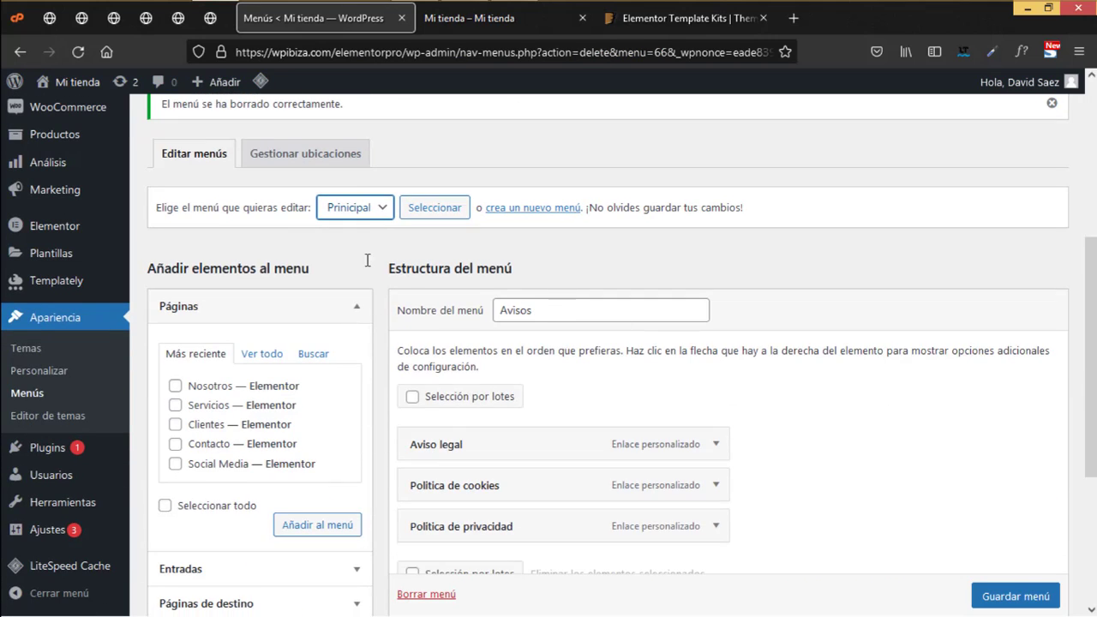
pyautogui.click(435, 209)
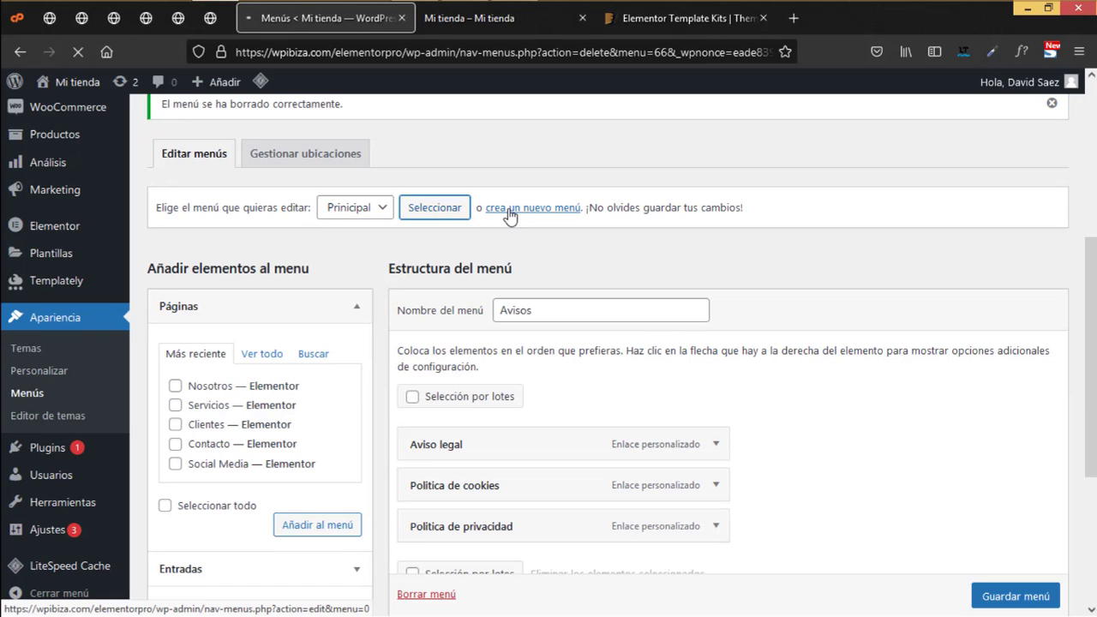
pyautogui.scroll(-1, 551, 464)
pyautogui.scroll(-4, 551, 464)
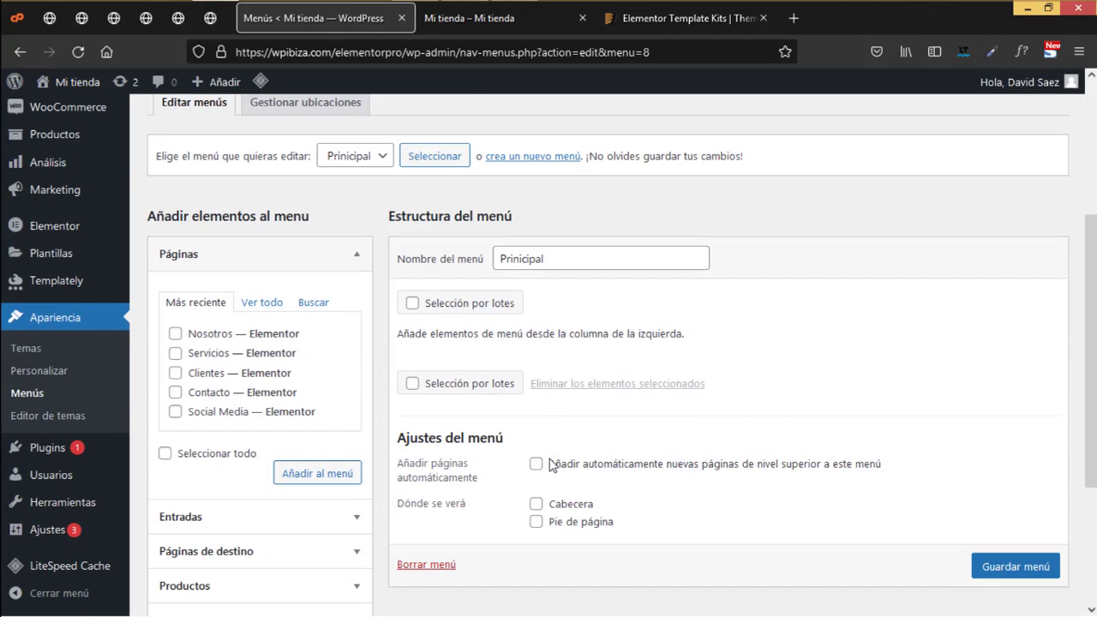
# - Add the pages Inicio, Clientes, Contacto, Nosotros, Servicios and Social Media to the "Prinicipal" menu
pyautogui.click(263, 304)
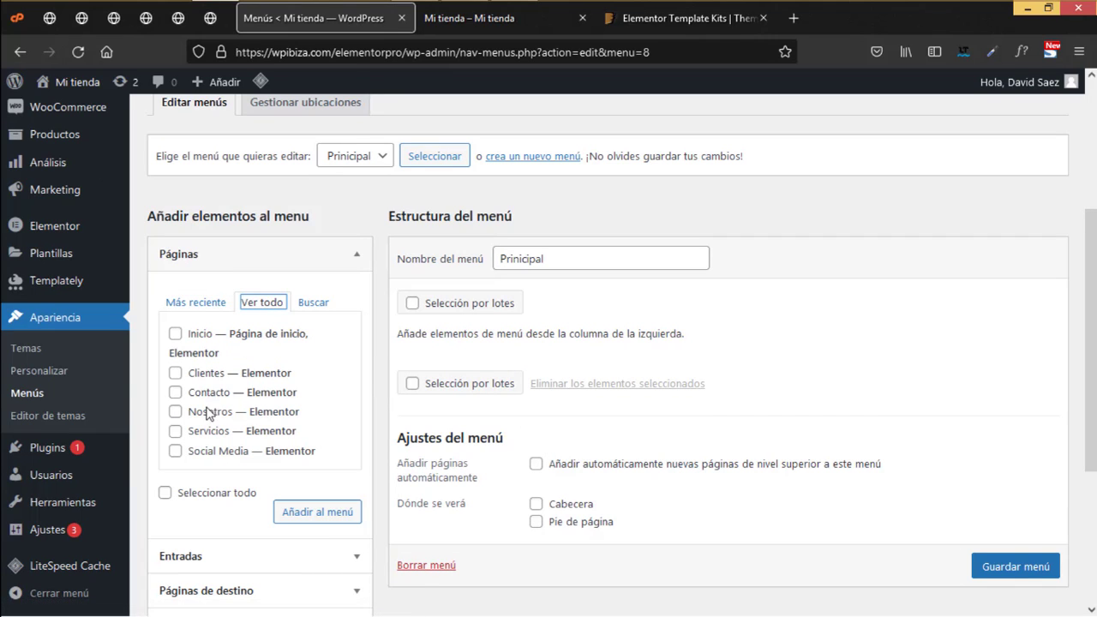
pyautogui.click(176, 335)
pyautogui.click(174, 373)
pyautogui.click(175, 391)
pyautogui.click(174, 411)
pyautogui.click(175, 431)
pyautogui.click(175, 450)
pyautogui.click(291, 512)
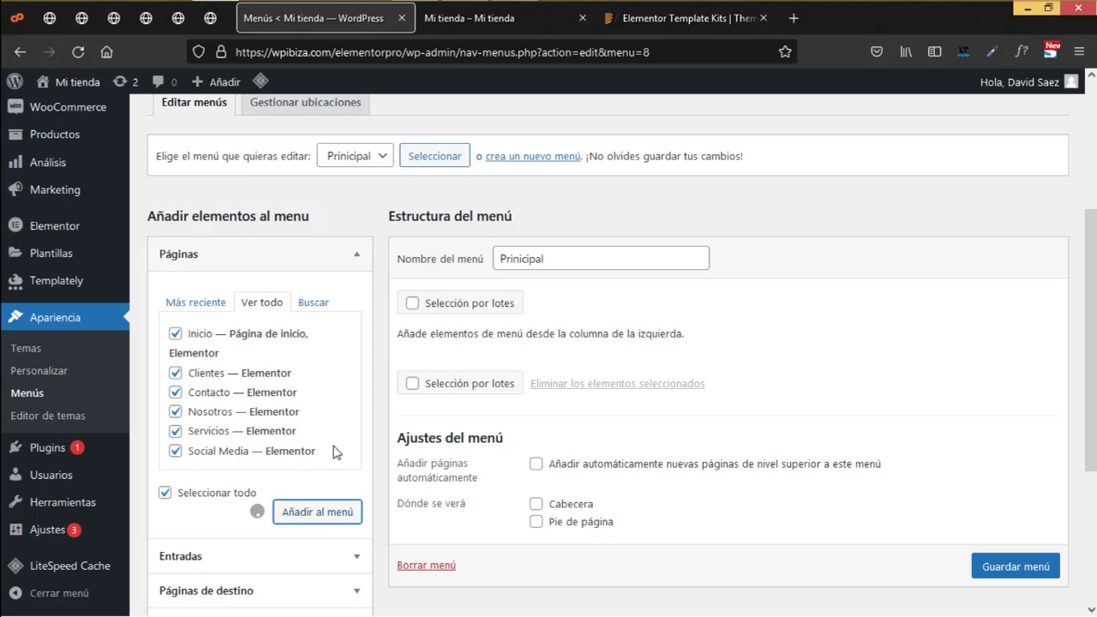
# - Reorder the menu as Inicio, Nosotros, Servicios, Clientes, Social Media, Contacto and save it
pyautogui.scroll(-3, 557, 411)
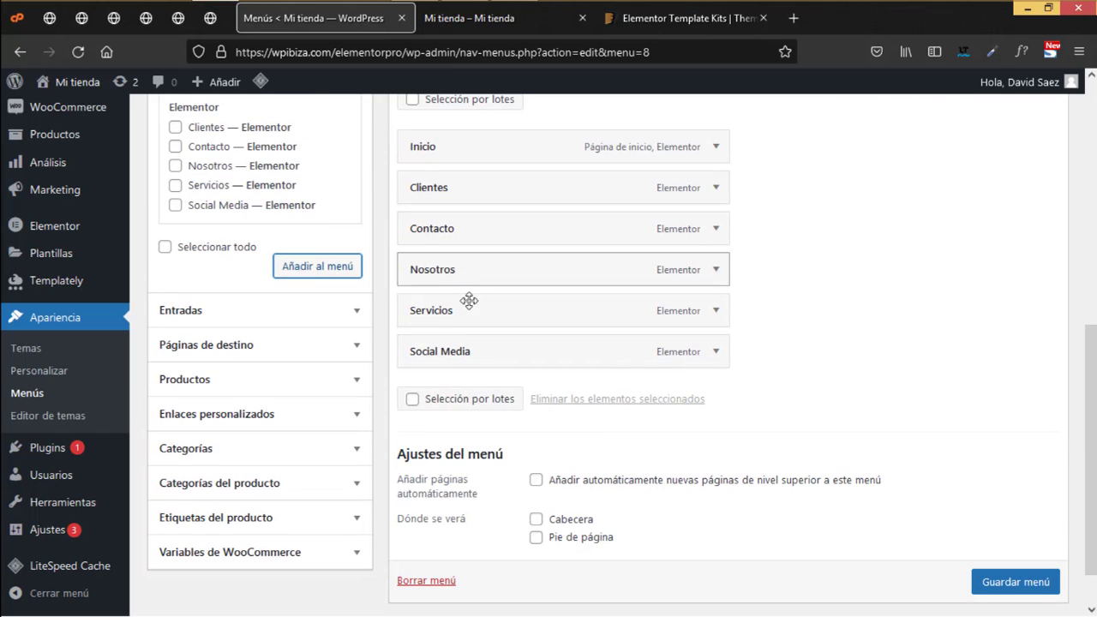
pyautogui.moveTo(434, 269); pyautogui.dragTo(427, 193)
pyautogui.moveTo(434, 295); pyautogui.dragTo(435, 226)
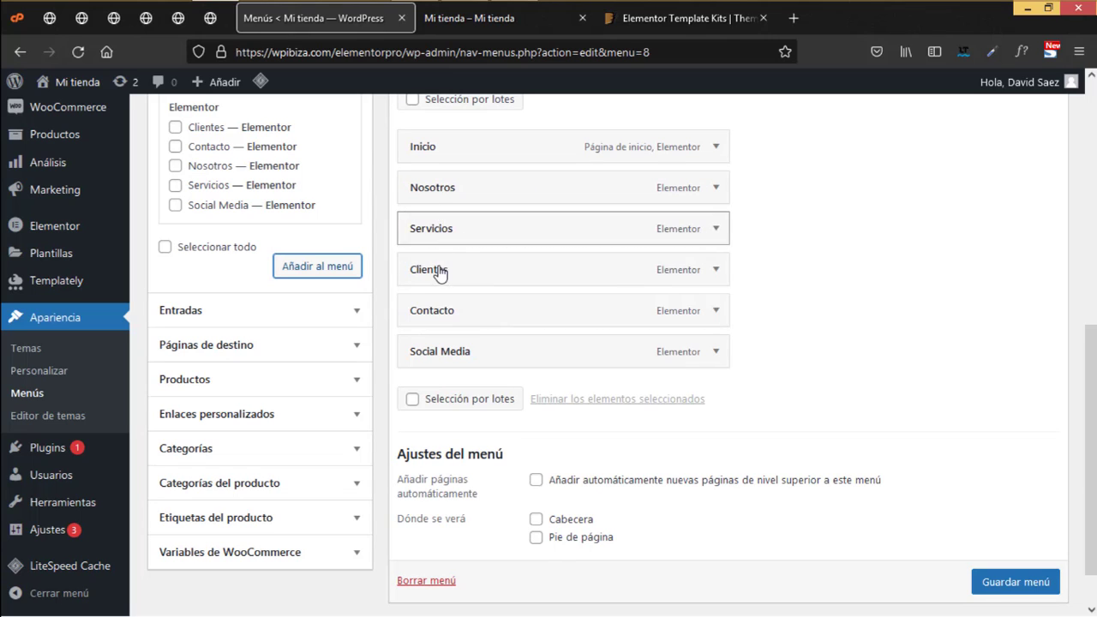
pyautogui.moveTo(436, 352); pyautogui.dragTo(438, 317)
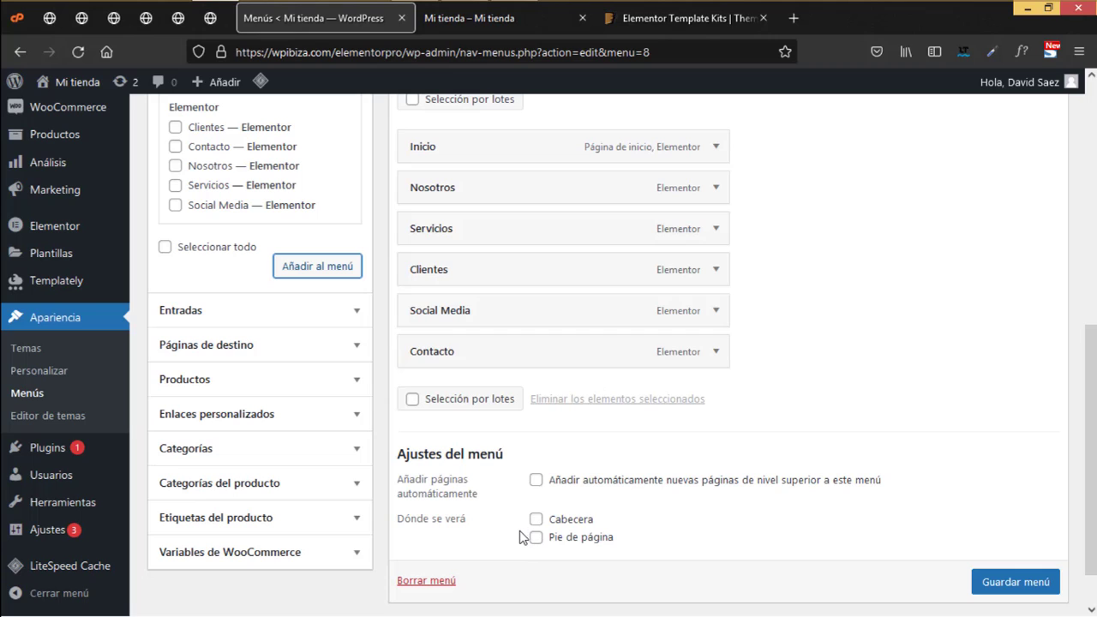
pyautogui.click(995, 581)
pyautogui.scroll(-1, 996, 583)
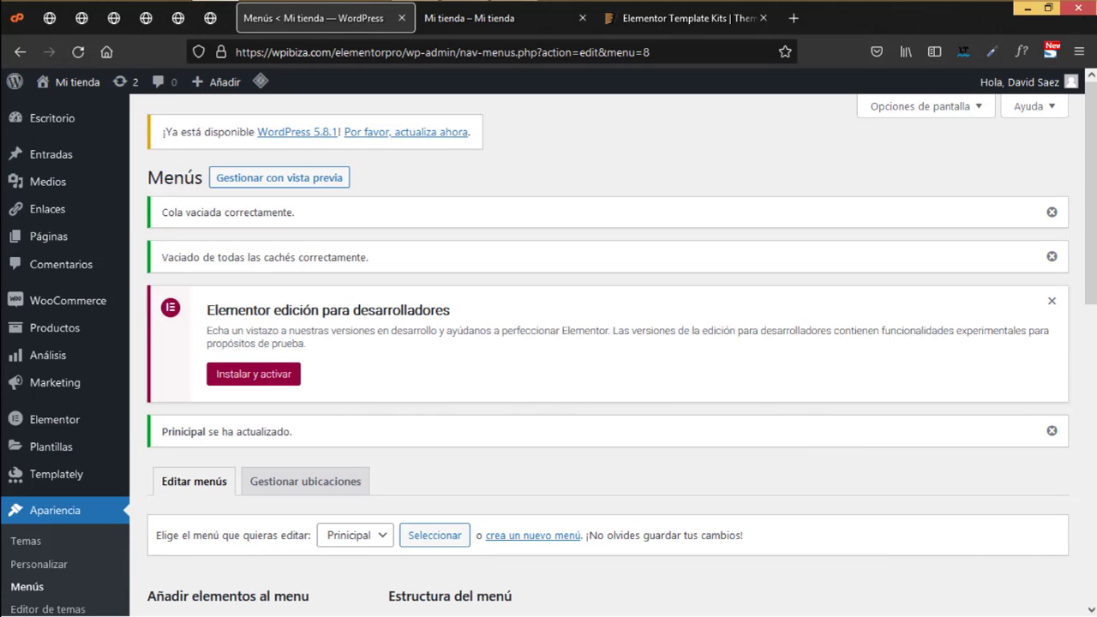
# - Dismiss the Elementor developer edition banner and the remaining notices on the menus page
pyautogui.click(1051, 301)
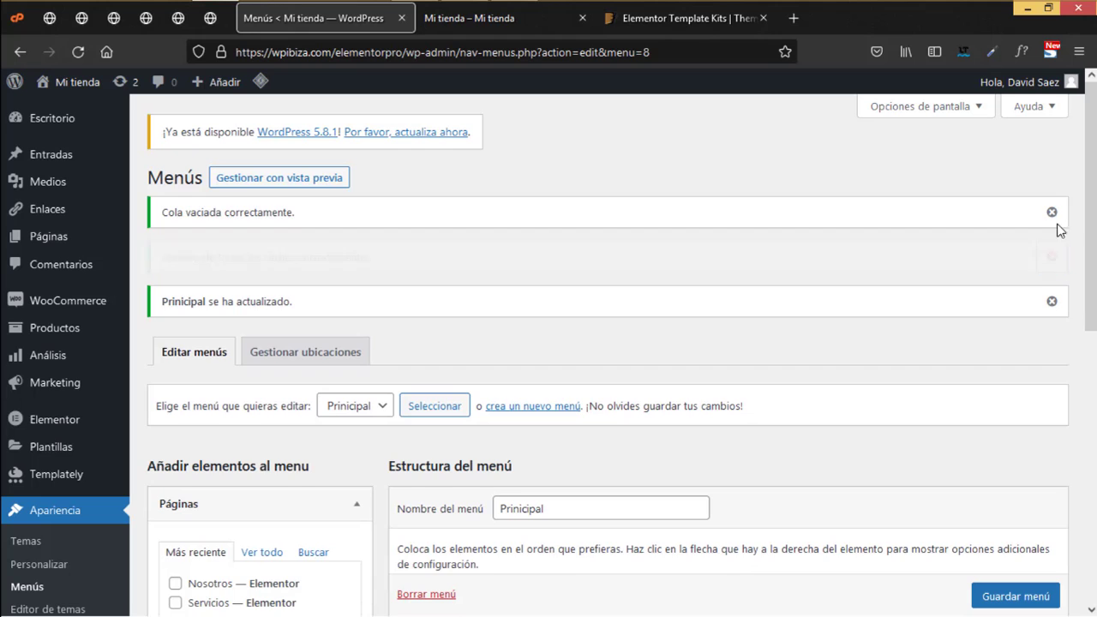
pyautogui.click(1051, 256)
pyautogui.click(1051, 212)
pyautogui.click(1052, 213)
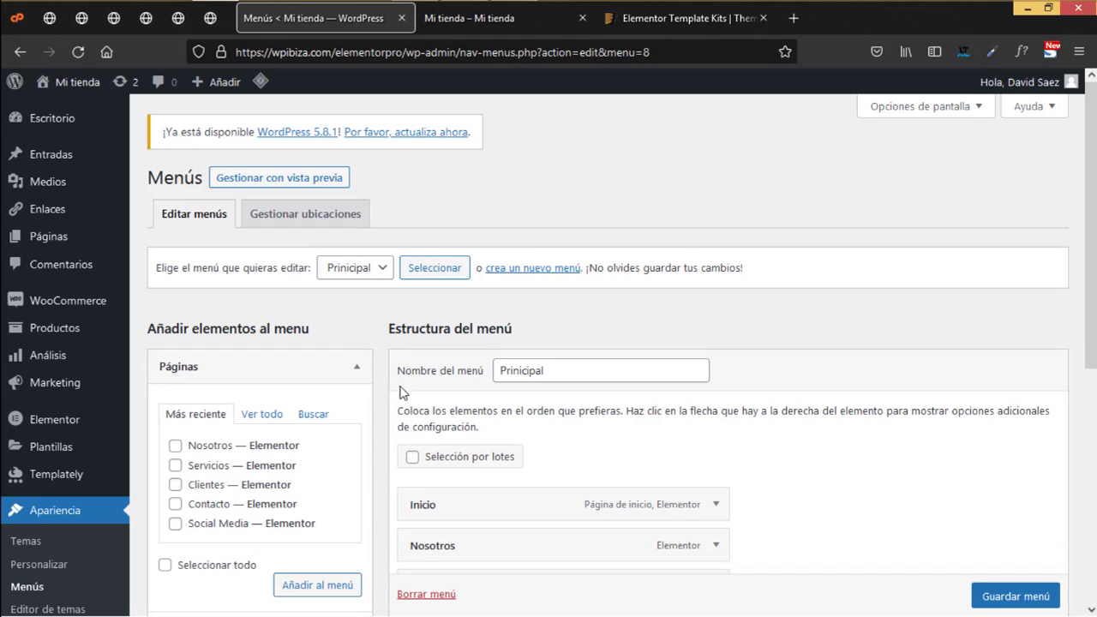
# - Check the live site's header, and open the theme builder's Header template for editing with Elementor in a new tab
pyautogui.click(488, 19)
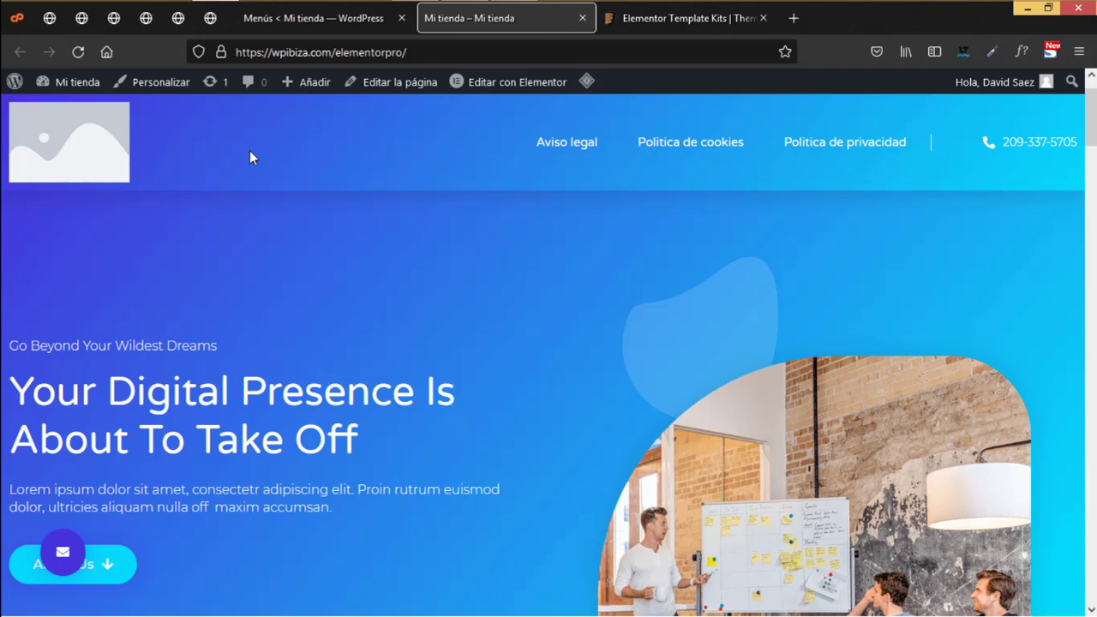
pyautogui.click(356, 23)
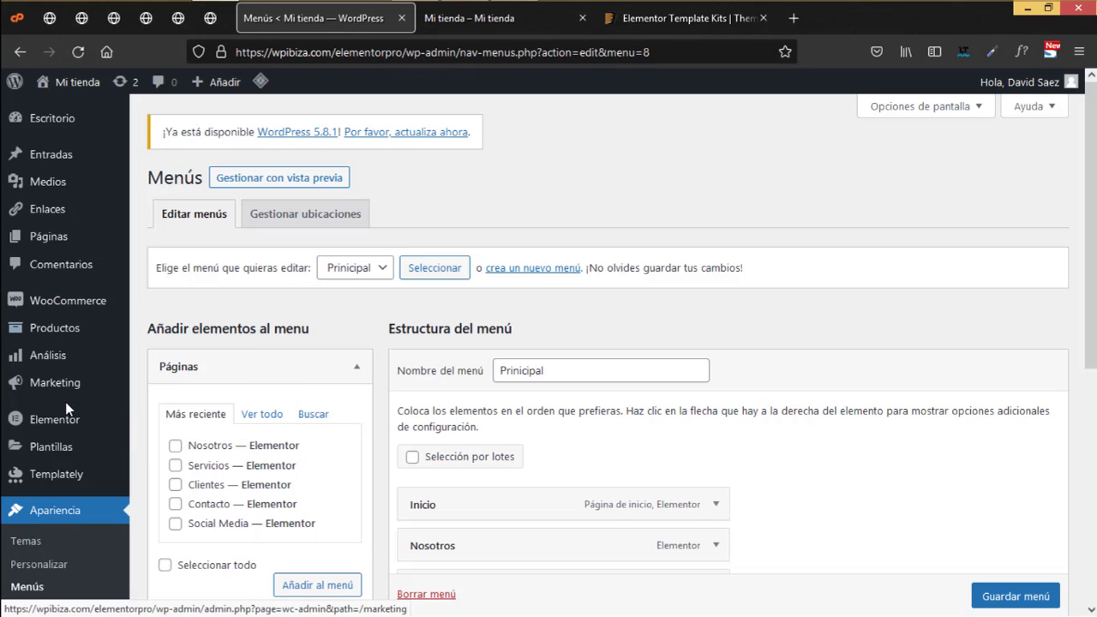
pyautogui.moveTo(54, 449)
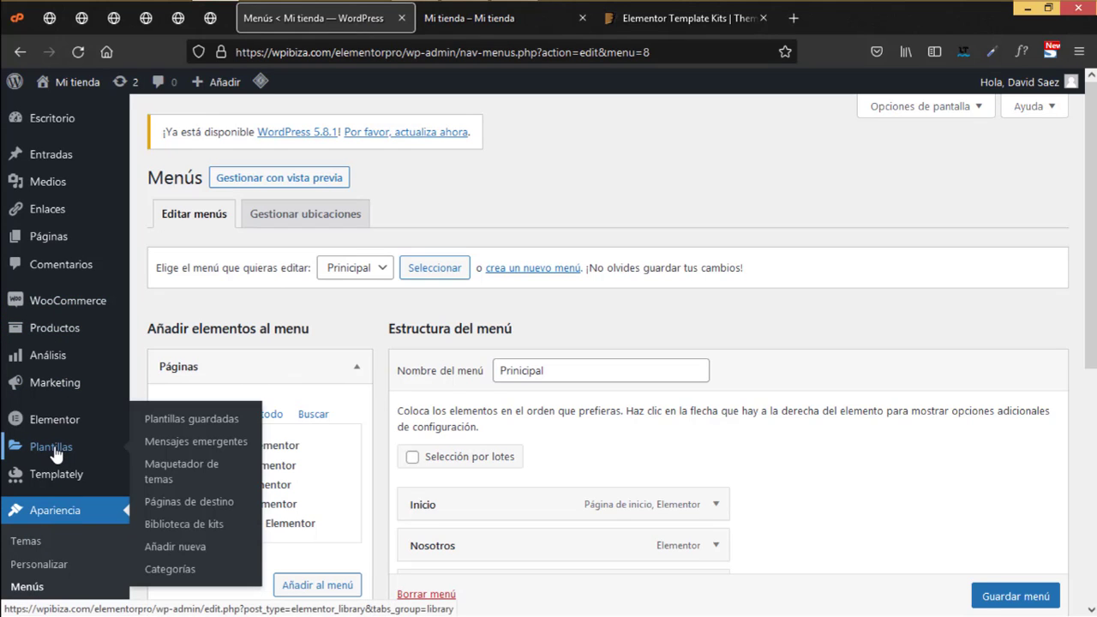
pyautogui.click(189, 478)
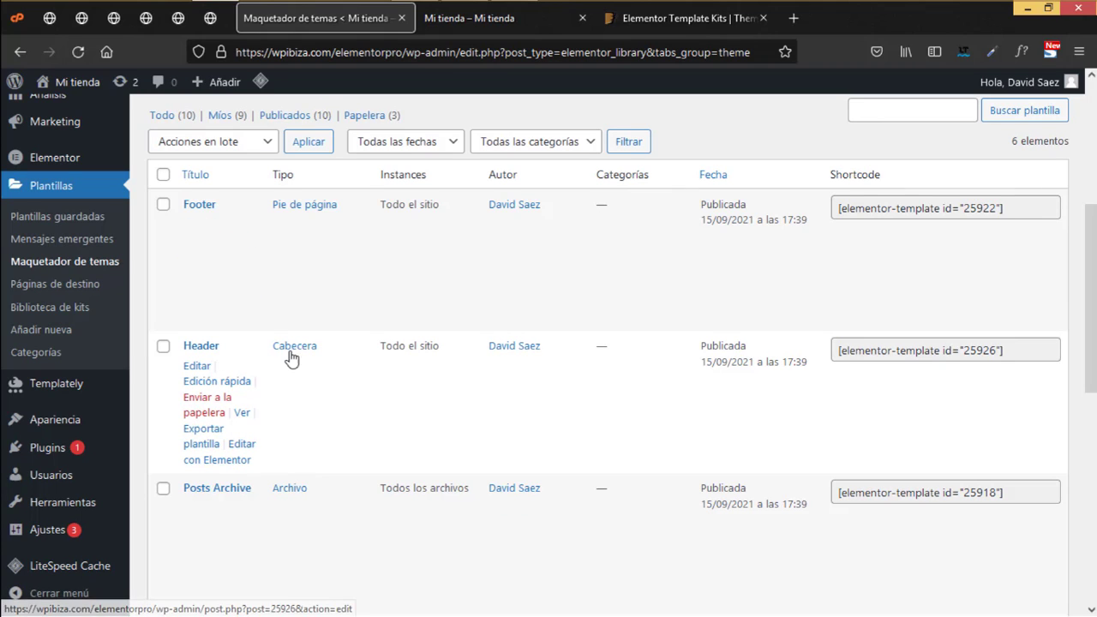
pyautogui.rightClick(239, 452)
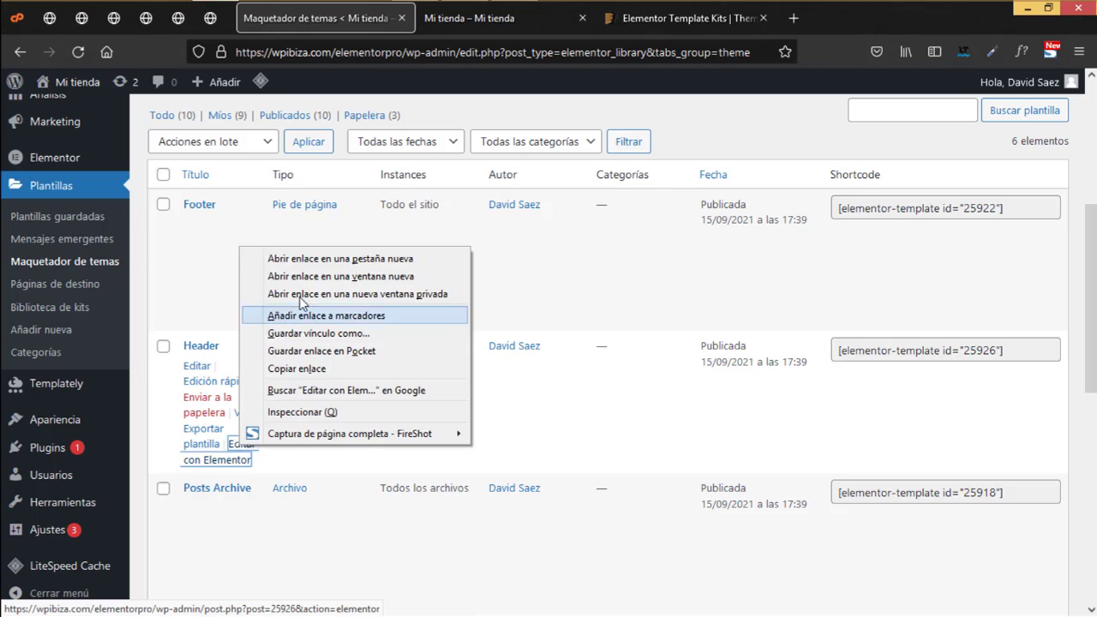
pyautogui.click(343, 256)
pyautogui.click(466, 25)
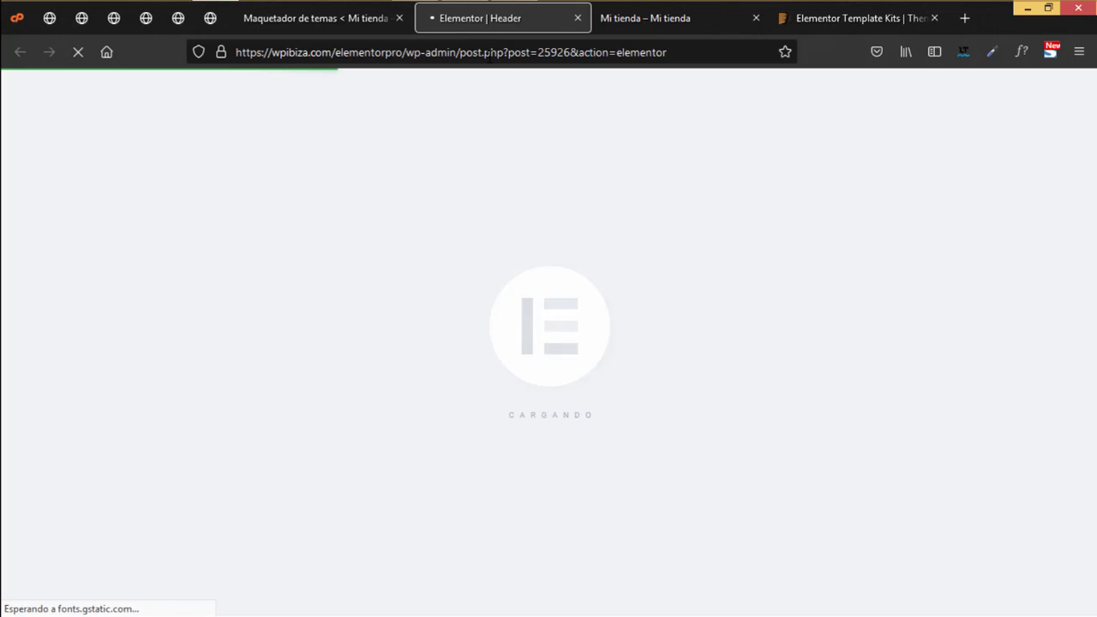
pyautogui.click(688, 25)
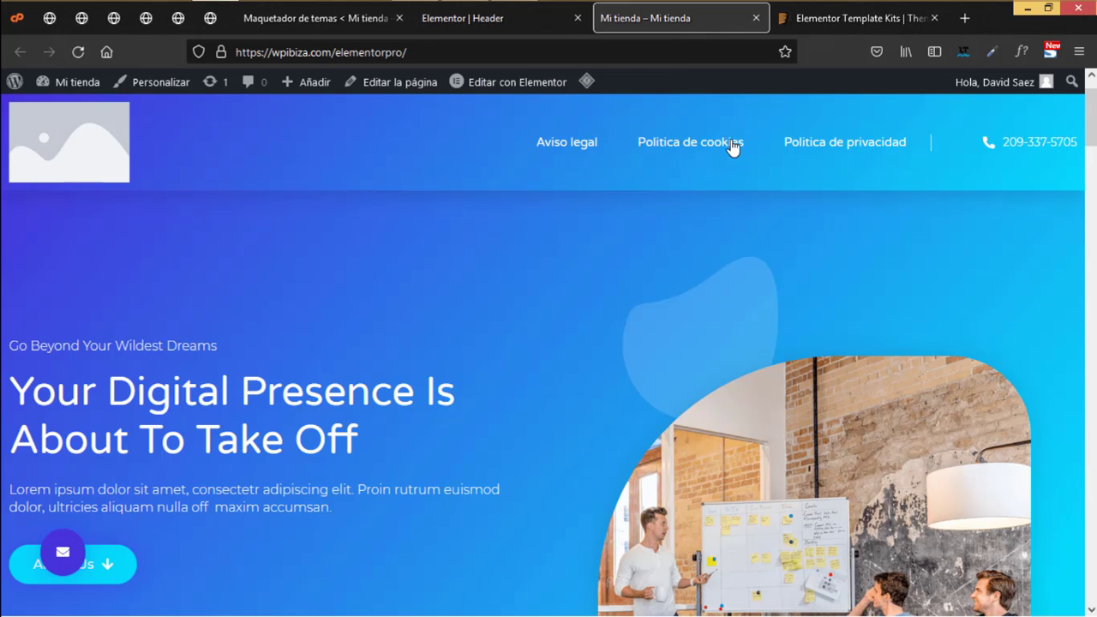
pyautogui.click(463, 18)
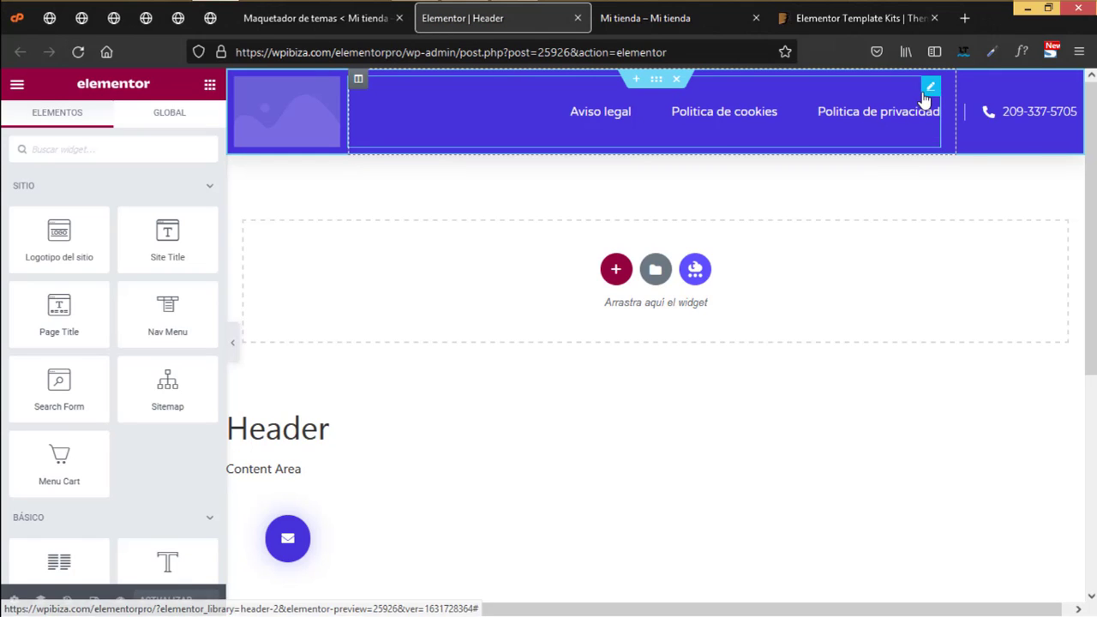
# - Open the phone number item of the header's icon list and select its text
pyautogui.click(1027, 120)
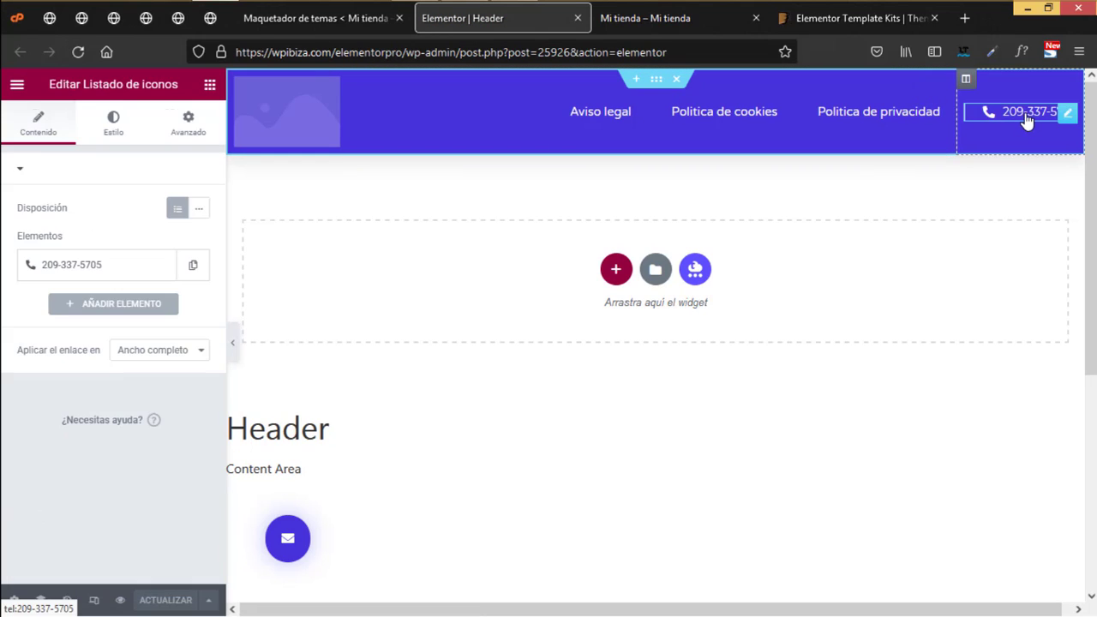
pyautogui.click(85, 271)
pyautogui.hotkey('ctrl', 'a')
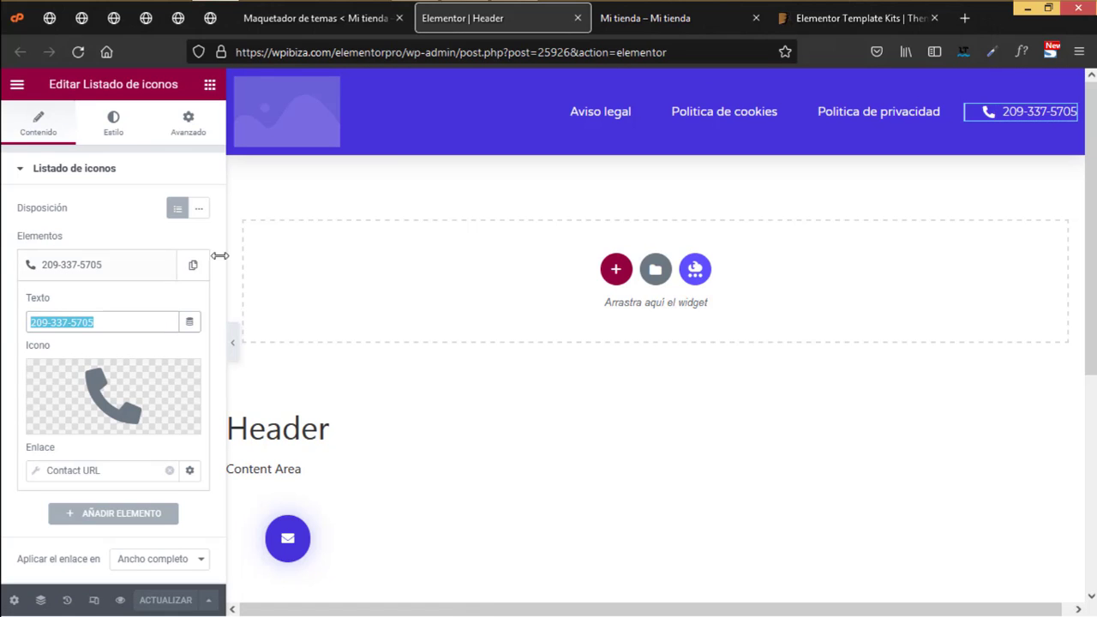
# - Set the header's Nav Menu widget to use the "Prinicipal" menu
pyautogui.click(832, 115)
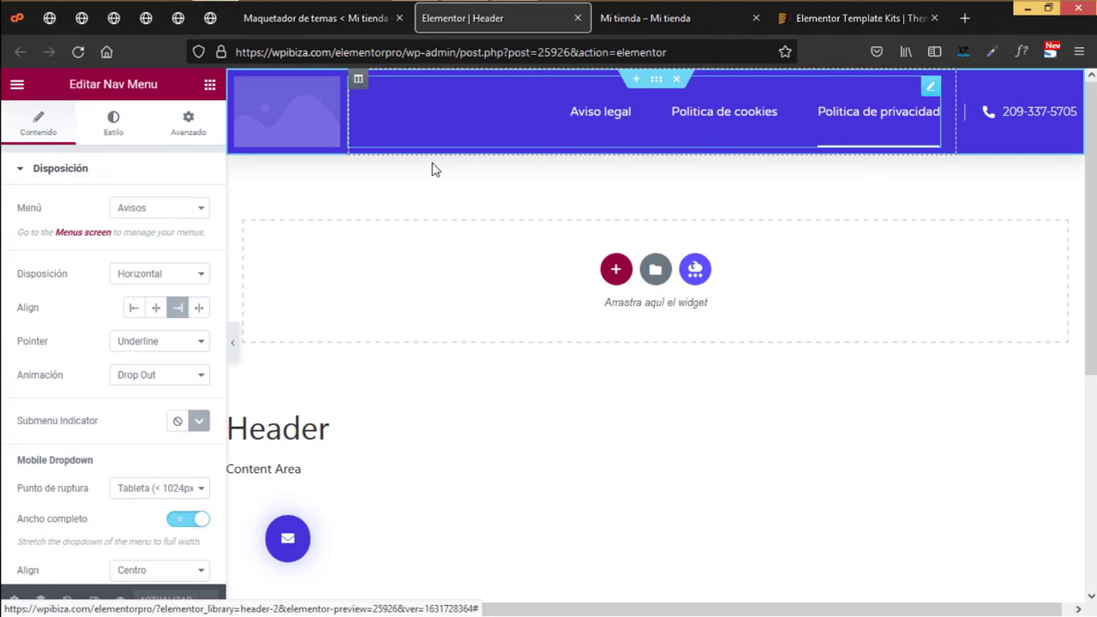
pyautogui.click(174, 211)
pyautogui.click(134, 245)
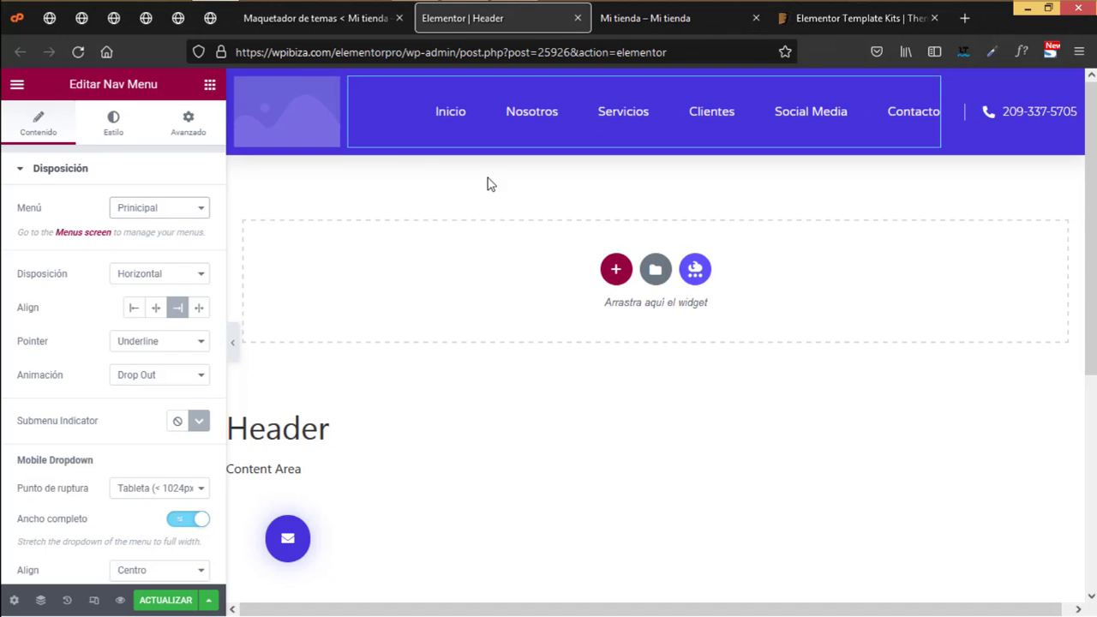
# - Inspect the header's site logo widget, and open logo selection in the site customizer's identity settings
pyautogui.click(279, 125)
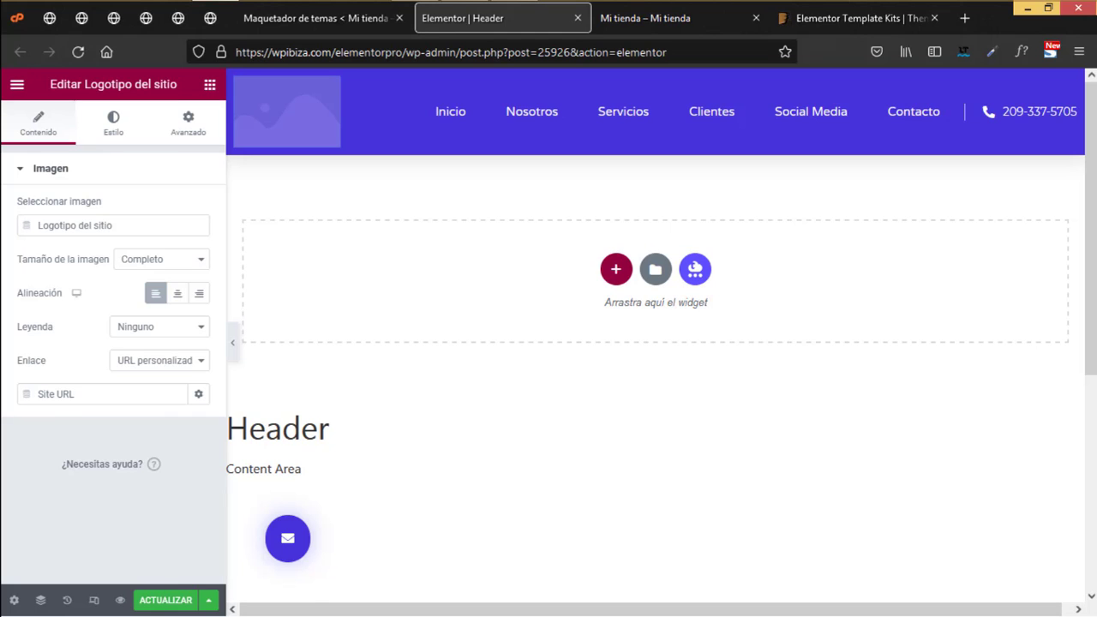
pyautogui.click(635, 20)
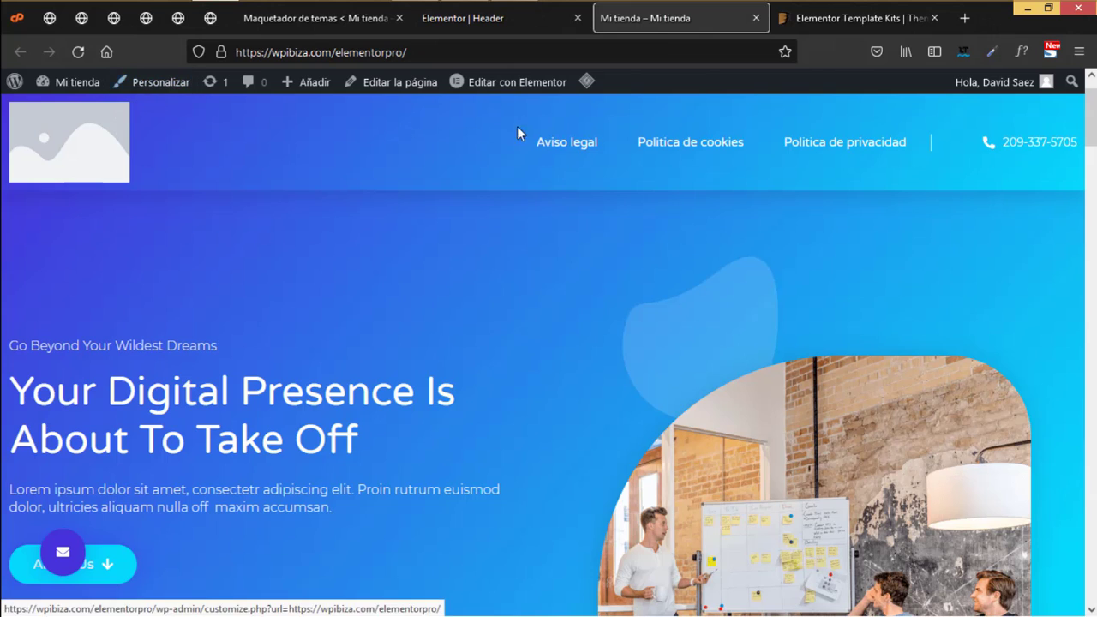
pyautogui.click(180, 85)
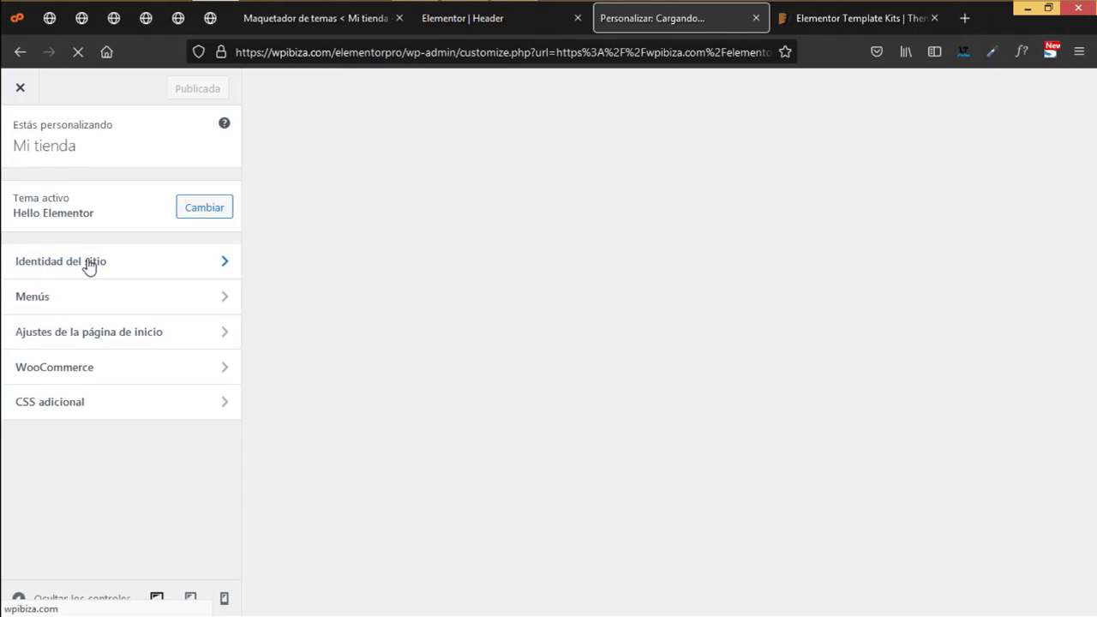
pyautogui.click(88, 262)
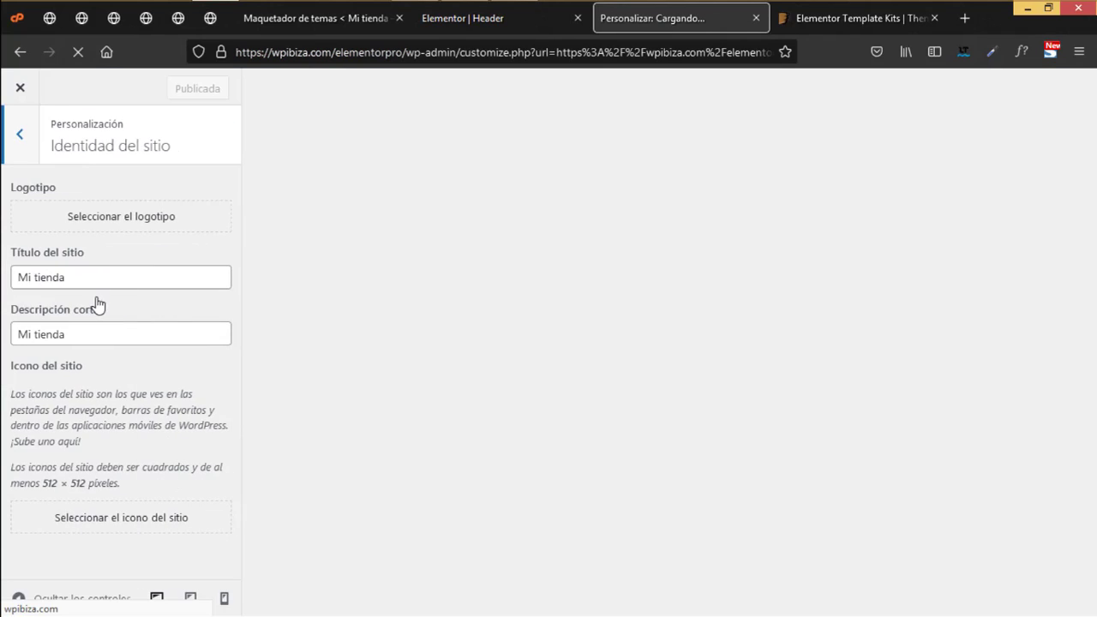
pyautogui.click(120, 218)
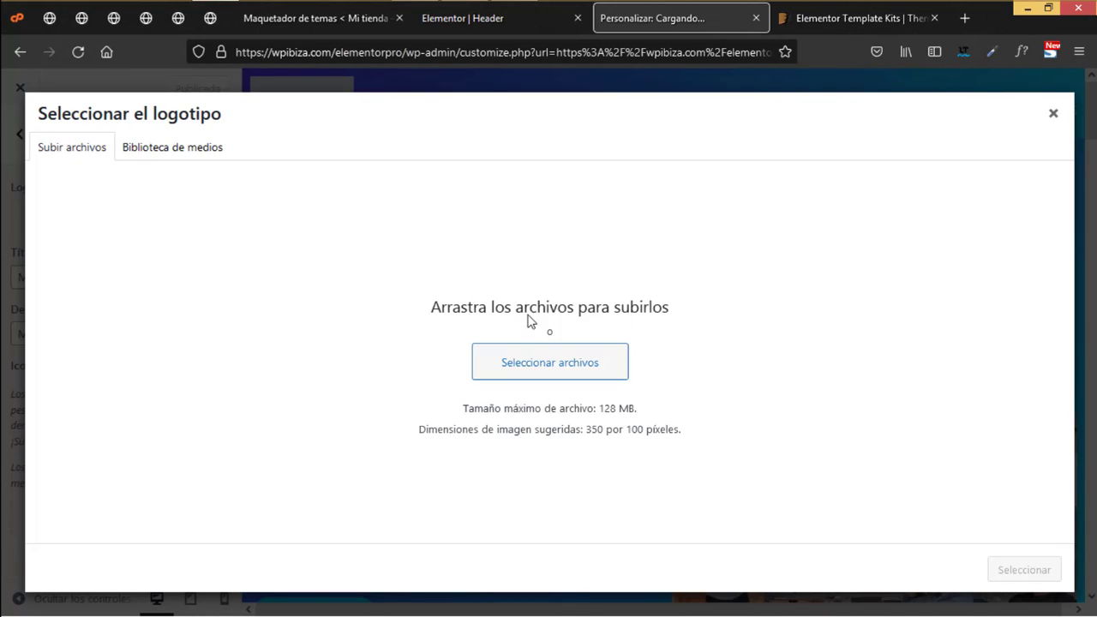
# - Search the media library for "logo" and set the Beyond image as the site logo, skipping the crop
pyautogui.click(190, 153)
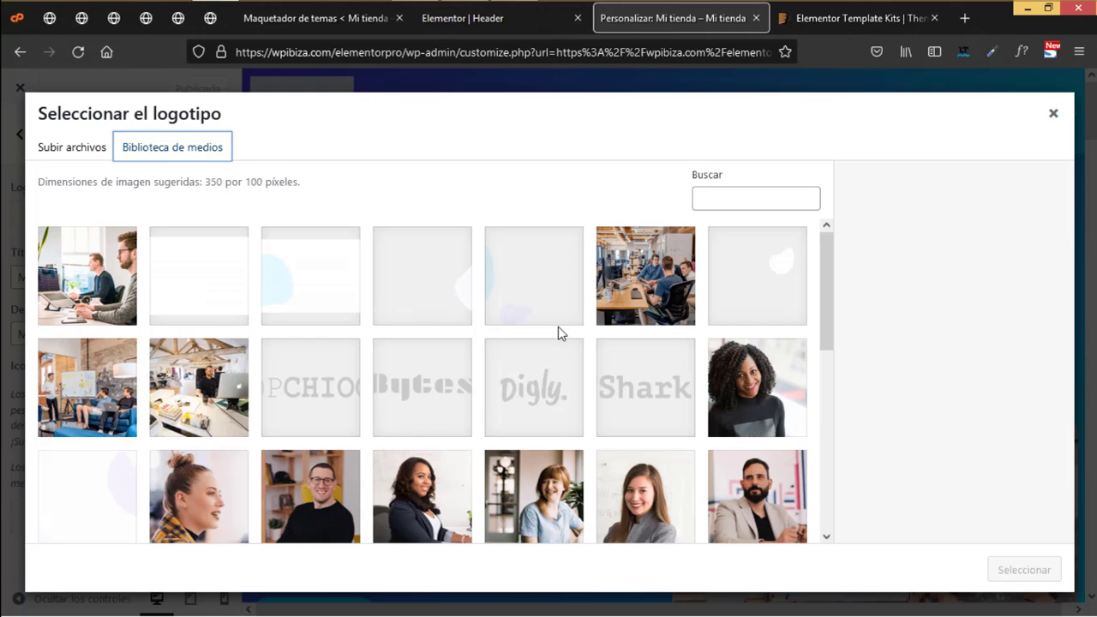
pyautogui.scroll(-10, 540, 361)
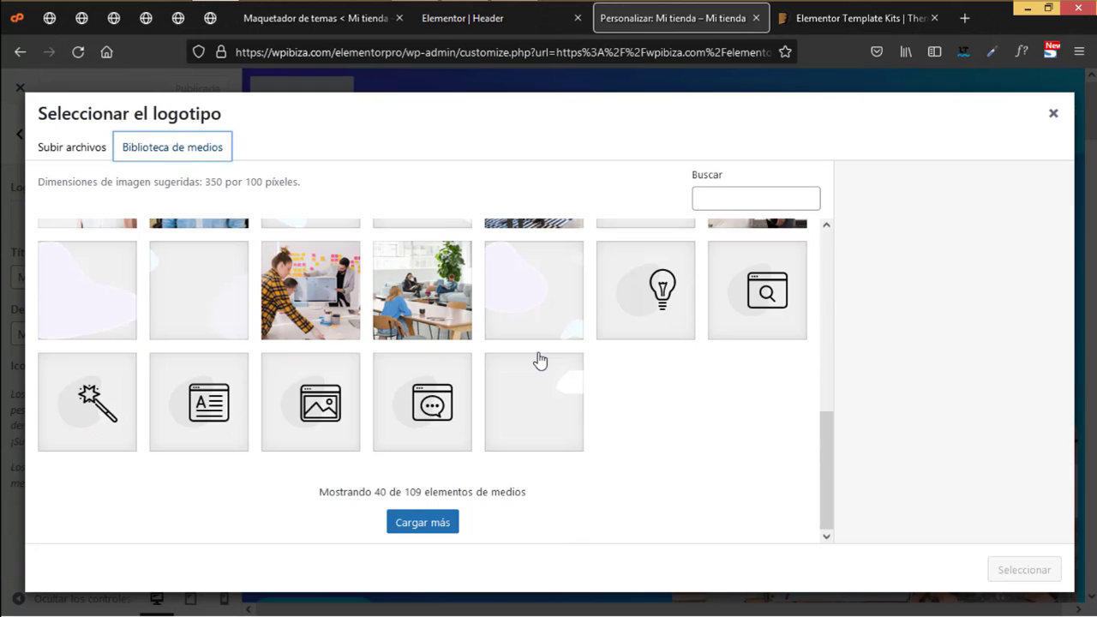
pyautogui.click(724, 195)
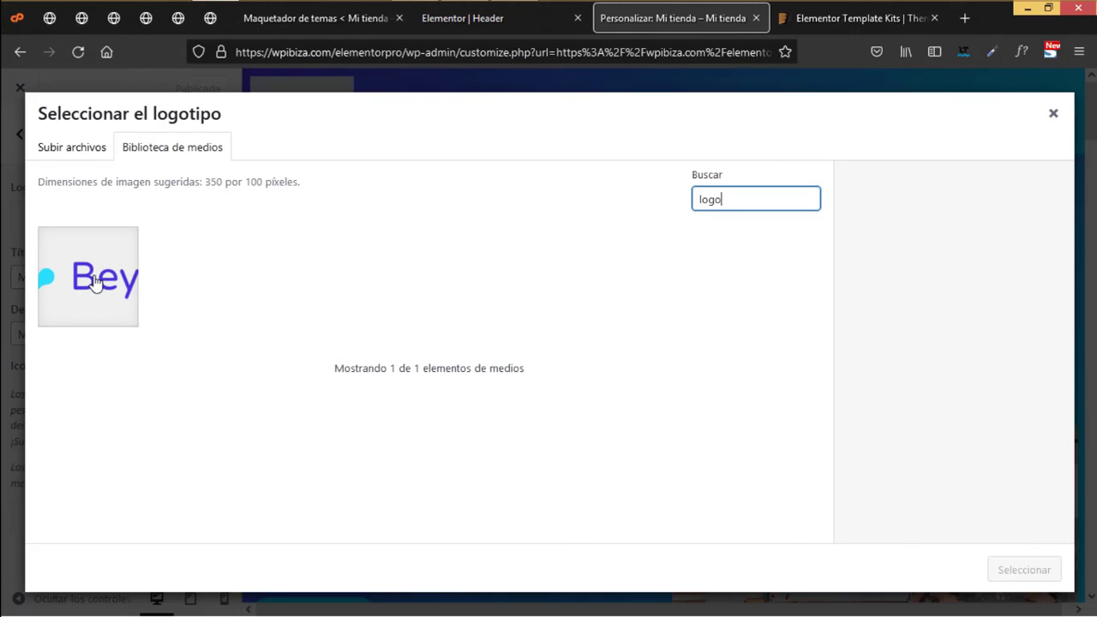
pyautogui.click(94, 282)
pyautogui.click(1019, 570)
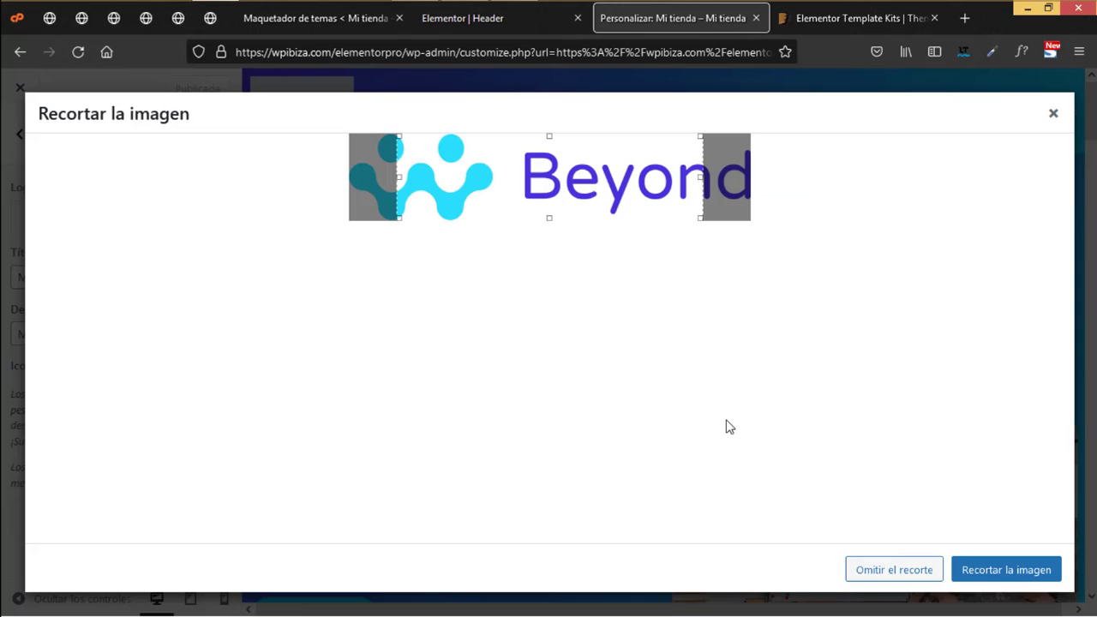
pyautogui.moveTo(398, 179); pyautogui.dragTo(337, 177)
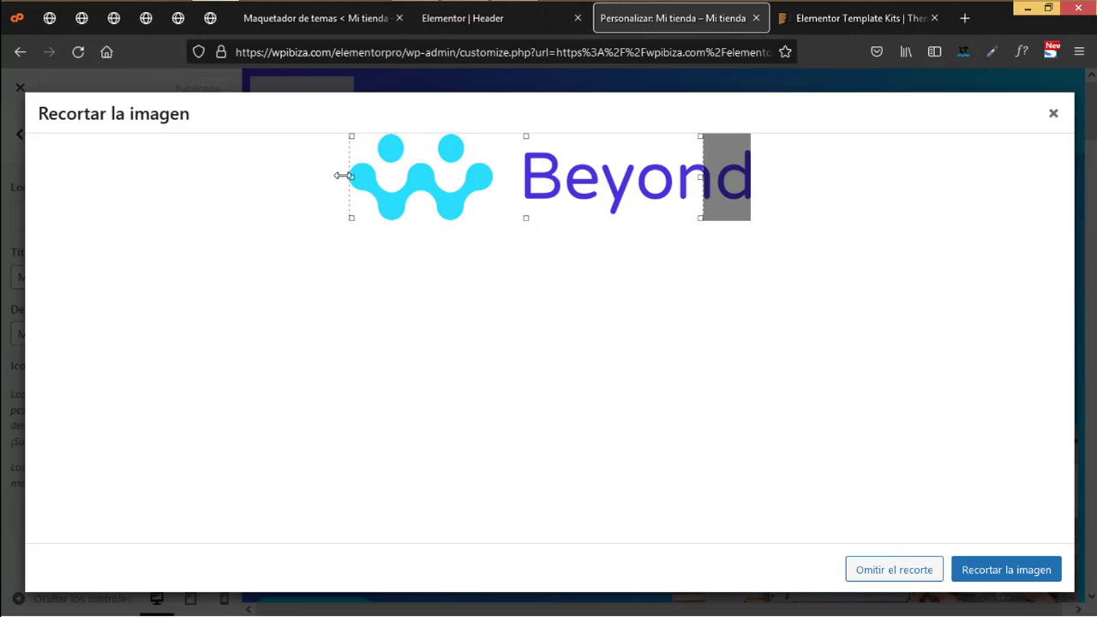
pyautogui.click(910, 580)
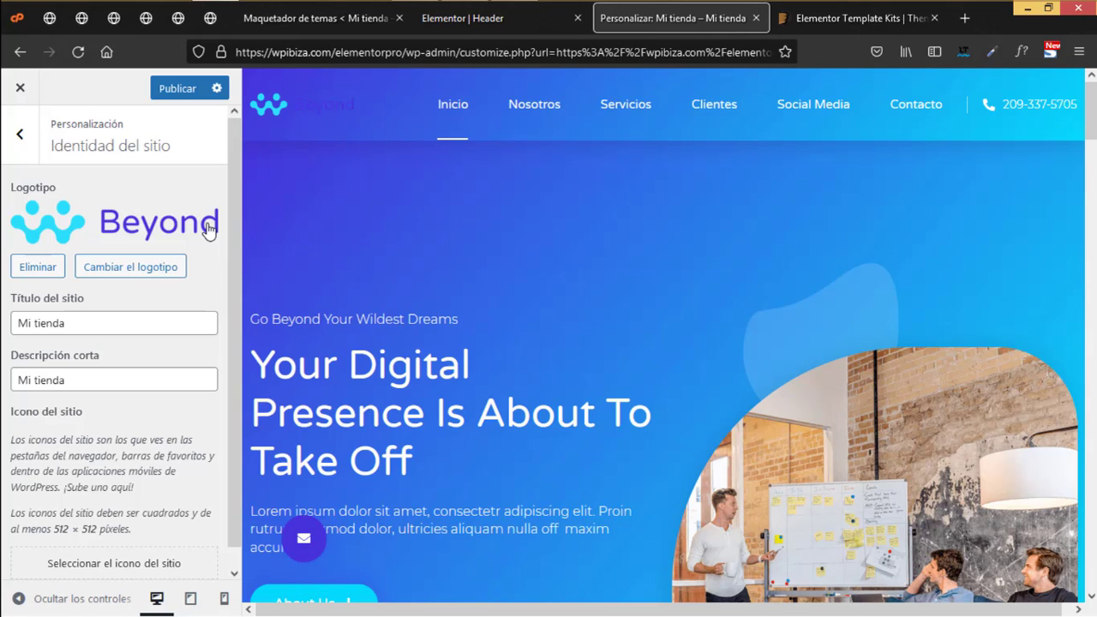
# - Publish the new site logo, close the published site's tab and return to the header template editor
pyautogui.click(179, 88)
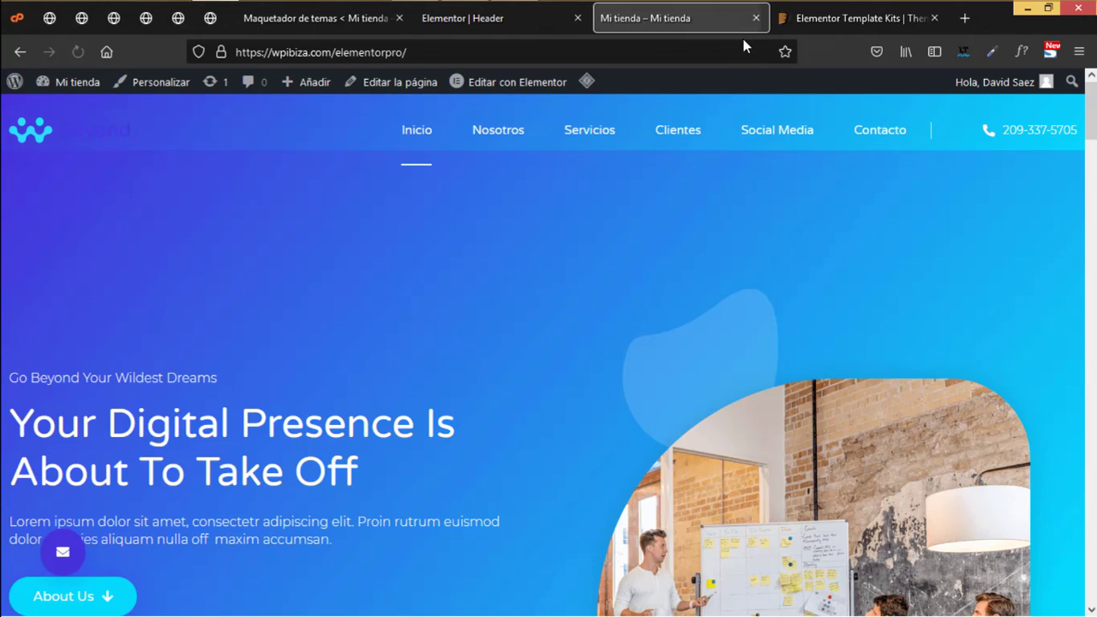
pyautogui.click(755, 18)
pyautogui.click(475, 18)
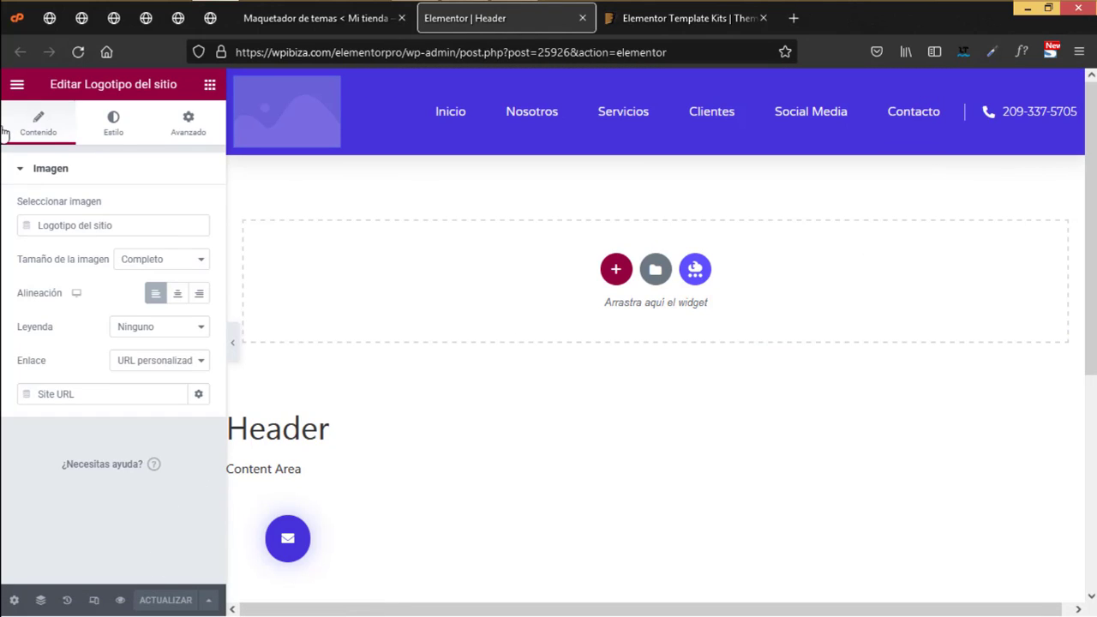
# - Exit the header editor to the dashboard and visit the site to review the homepage from header to footer
pyautogui.click(16, 84)
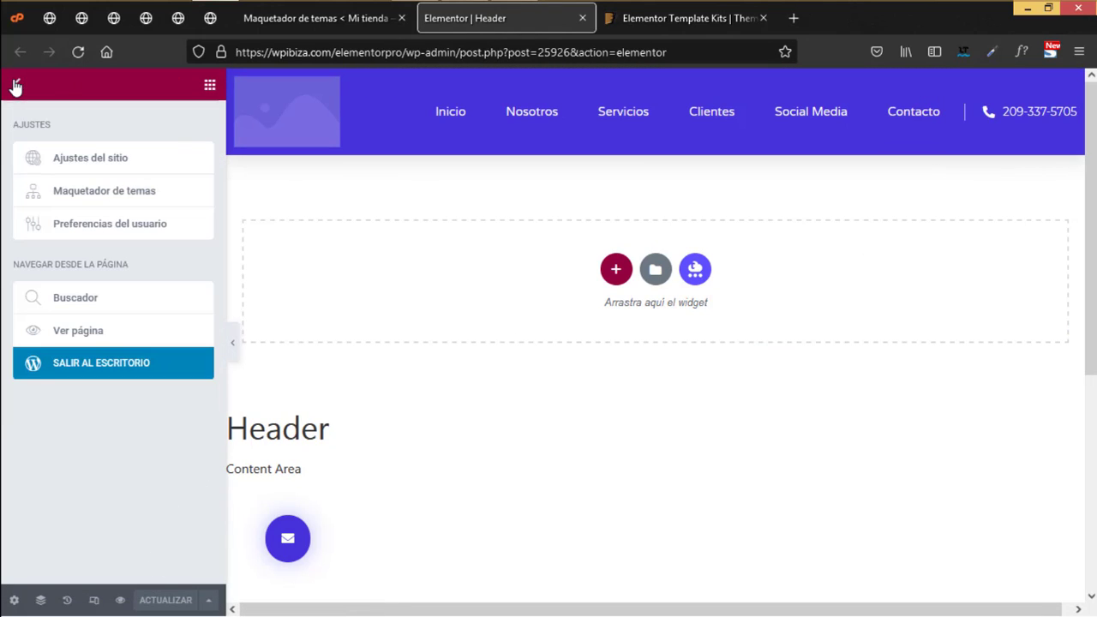
pyautogui.click(105, 363)
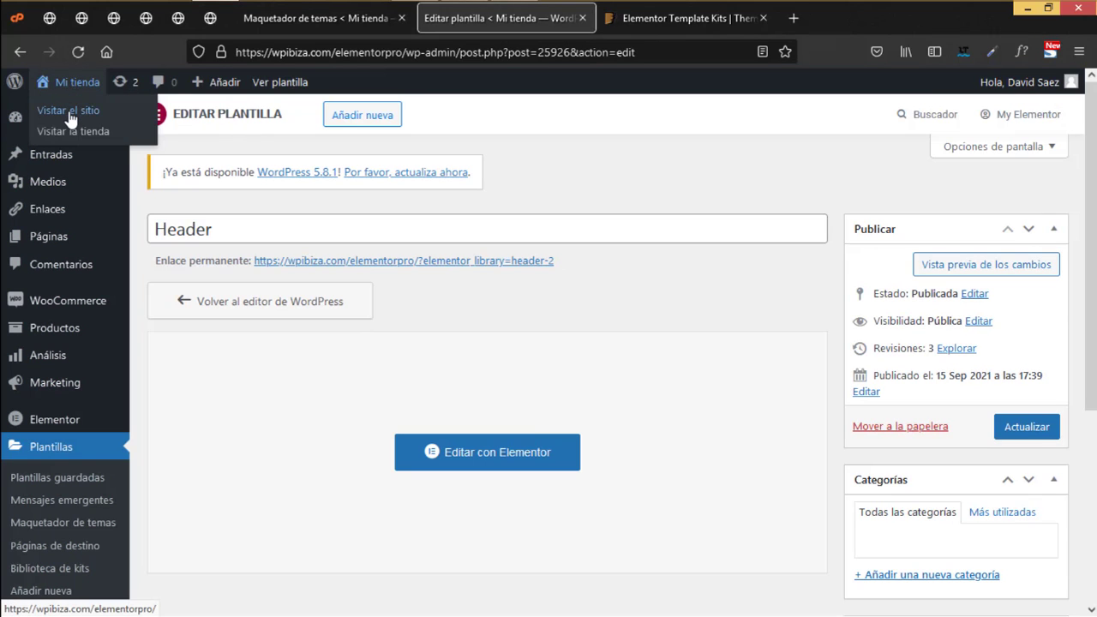
pyautogui.click(69, 112)
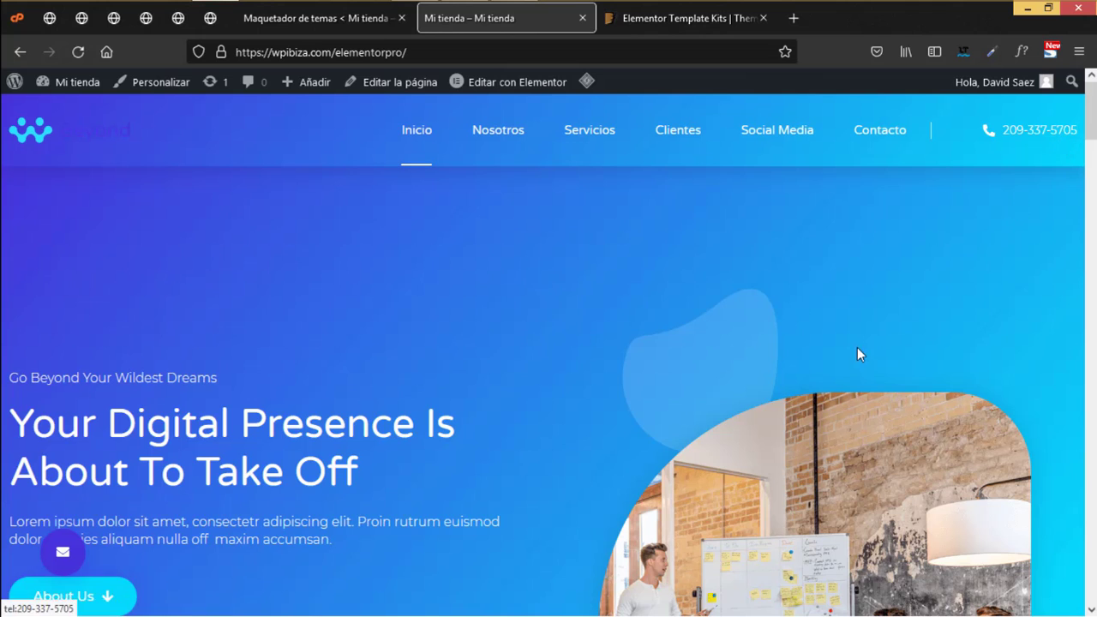
pyautogui.scroll(-2, 857, 348)
pyautogui.scroll(-10, 858, 386)
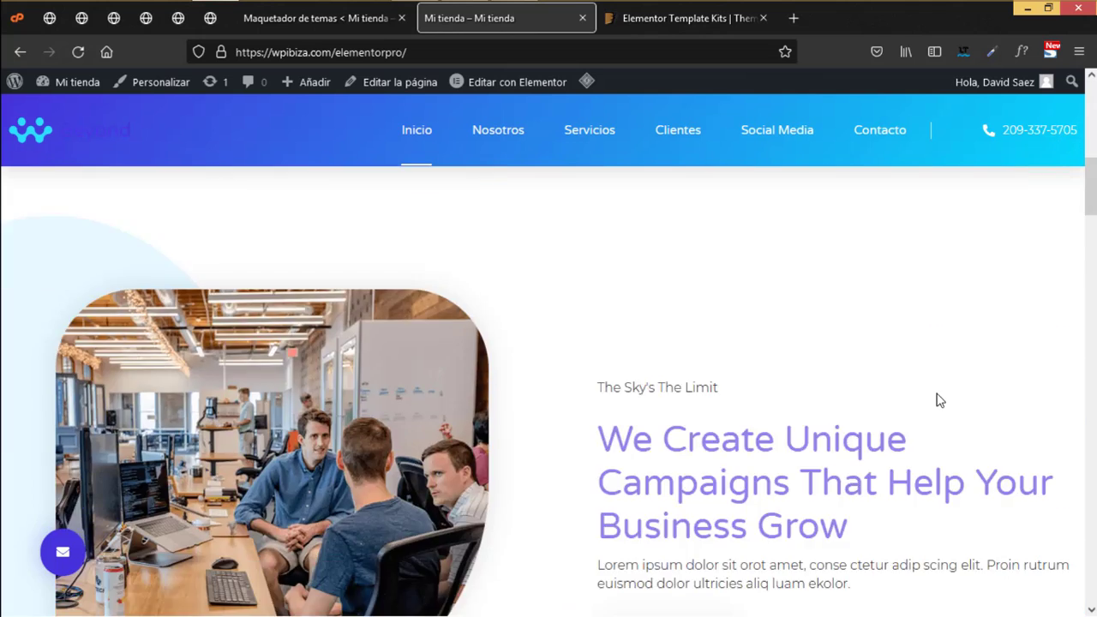
pyautogui.scroll(-10, 937, 399)
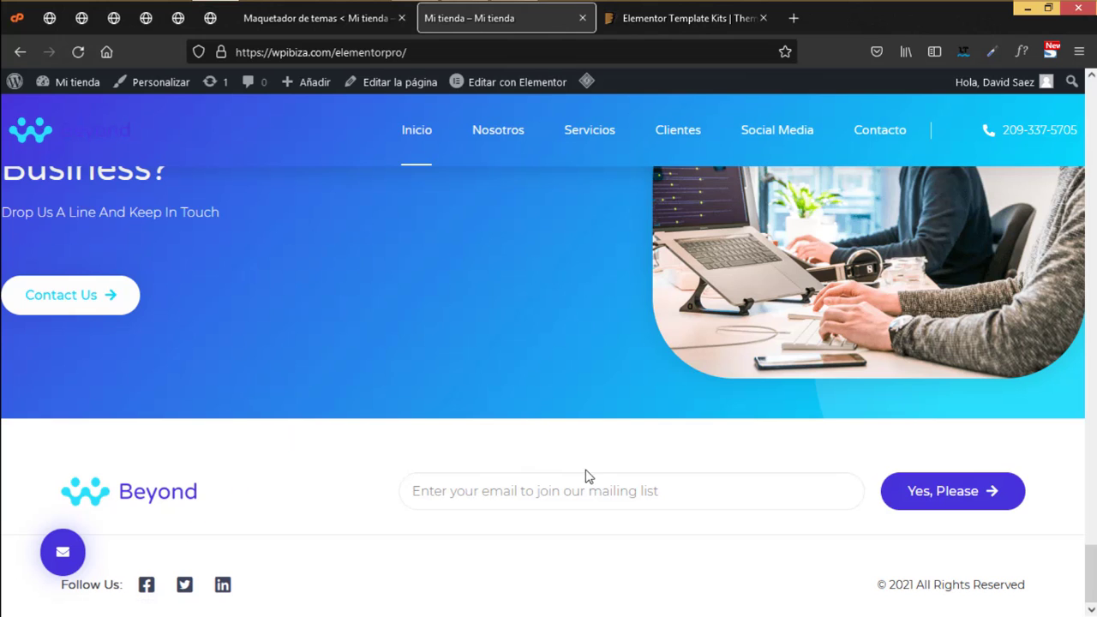
# - Open the Footer template from the theme builder list for editing with Elementor in a new tab
pyautogui.click(283, 19)
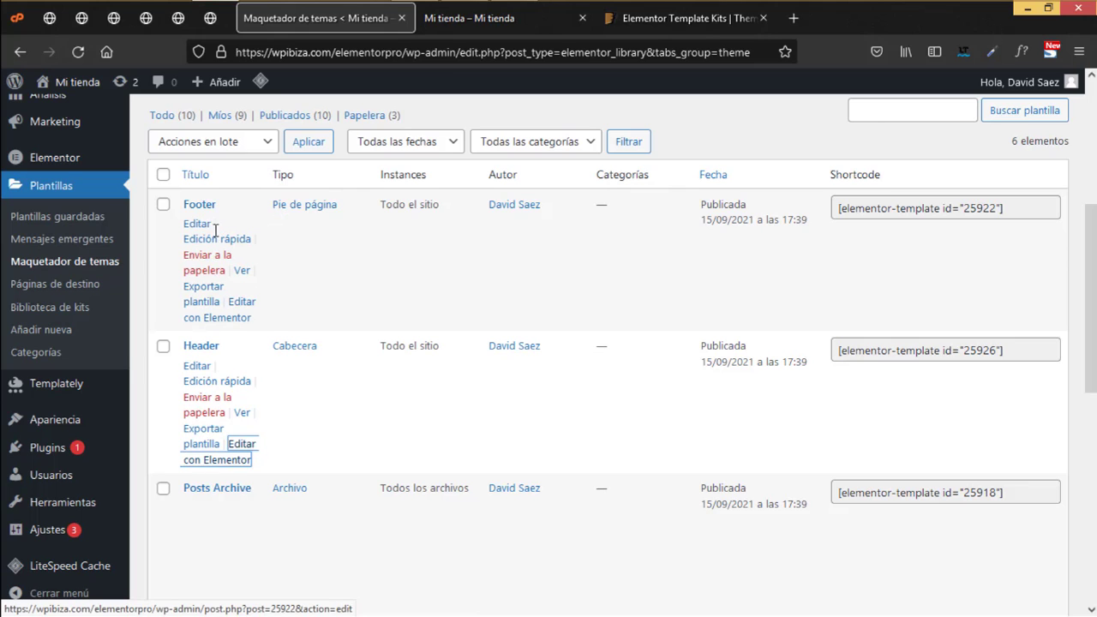
pyautogui.rightClick(242, 301)
pyautogui.click(308, 314)
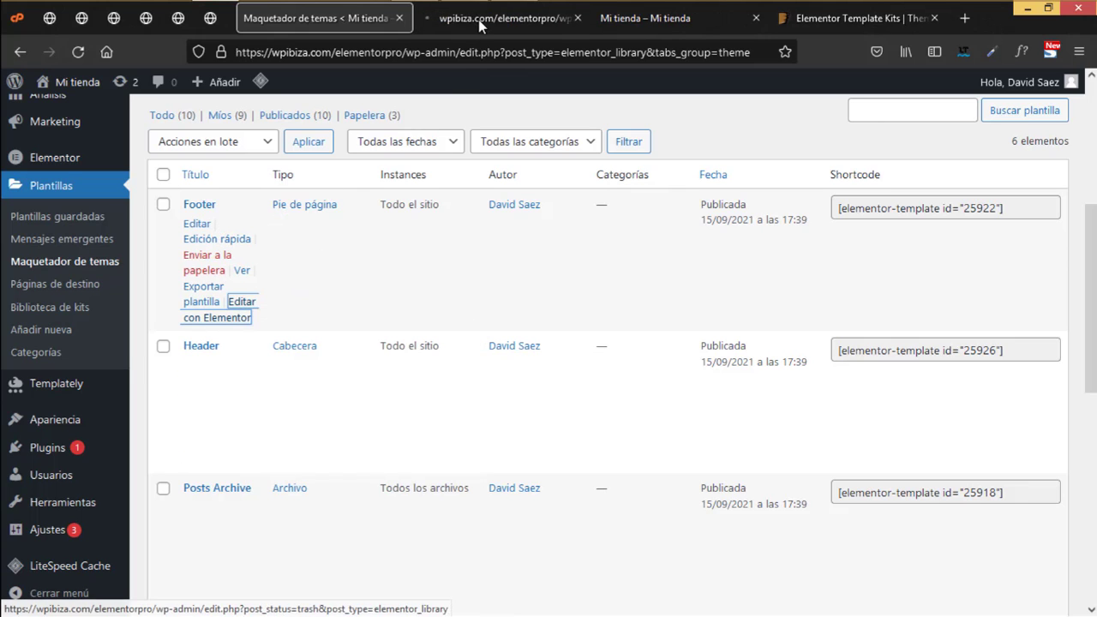
pyautogui.click(480, 18)
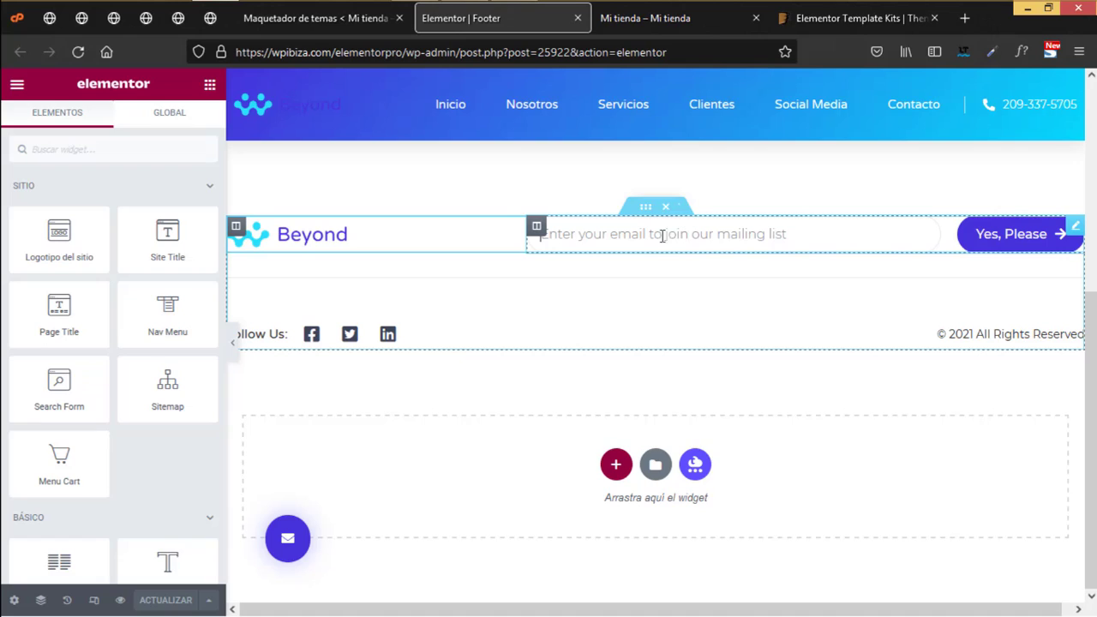
# - Replace the email field's placeholder in the footer form with "Unete a nuestra lista de correo"
pyautogui.click(787, 231)
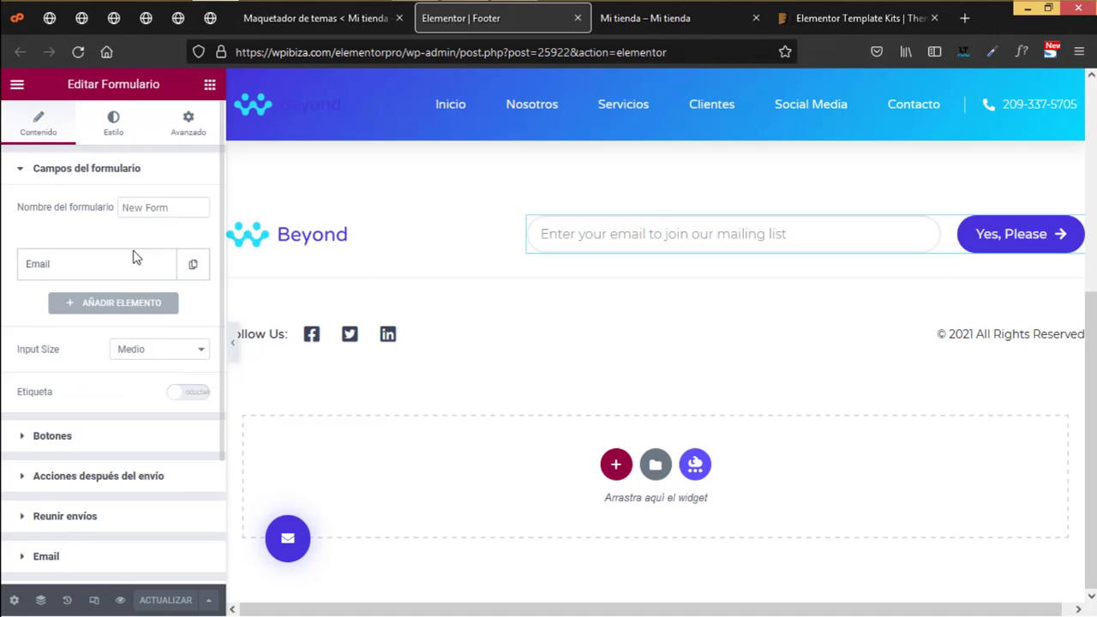
pyautogui.click(54, 272)
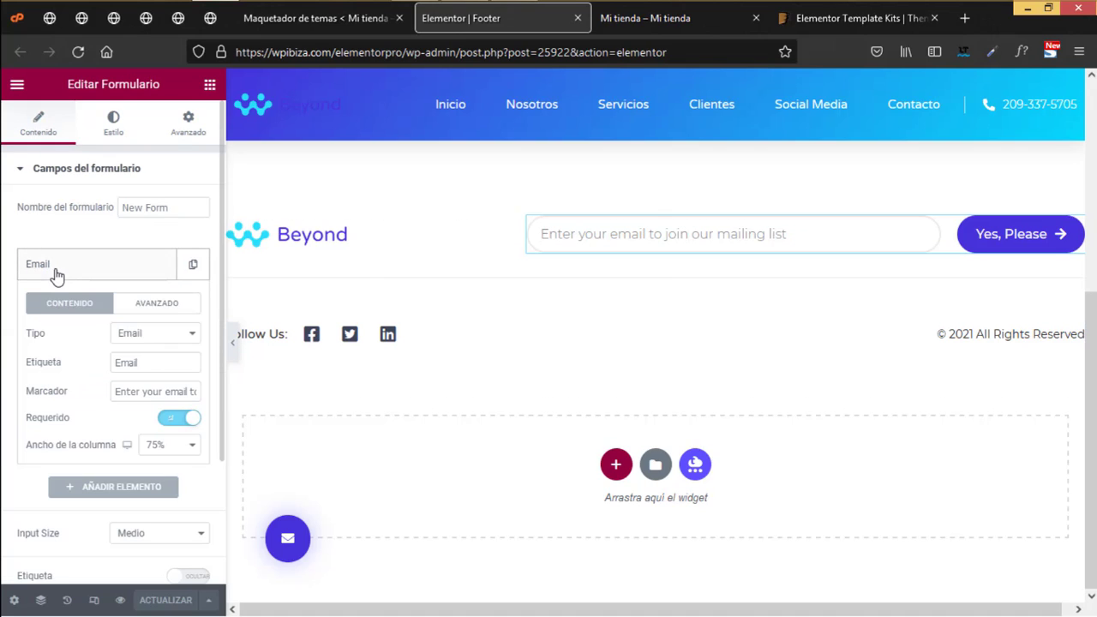
pyautogui.moveTo(115, 392); pyautogui.dragTo(270, 385)
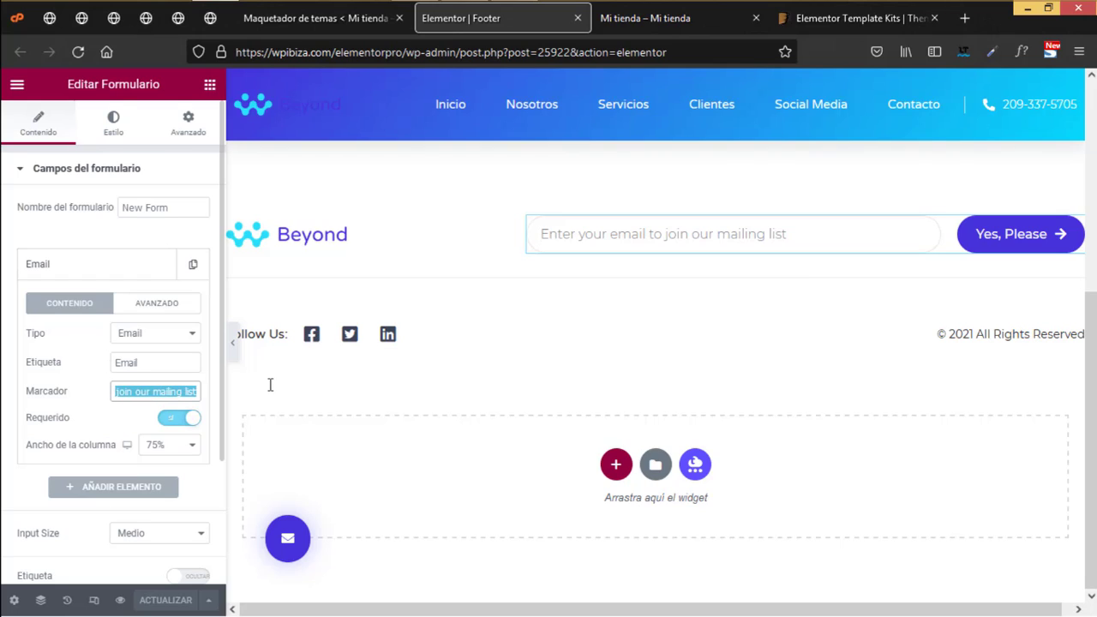
pyautogui.write('U')
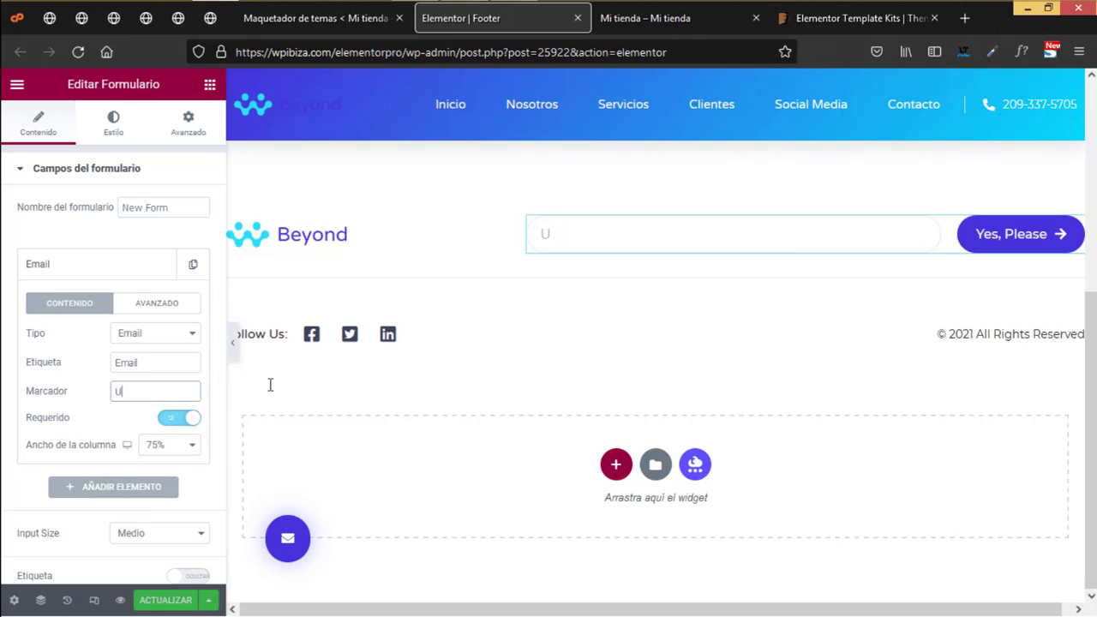
pyautogui.write('nete a nuestra lista de correo')
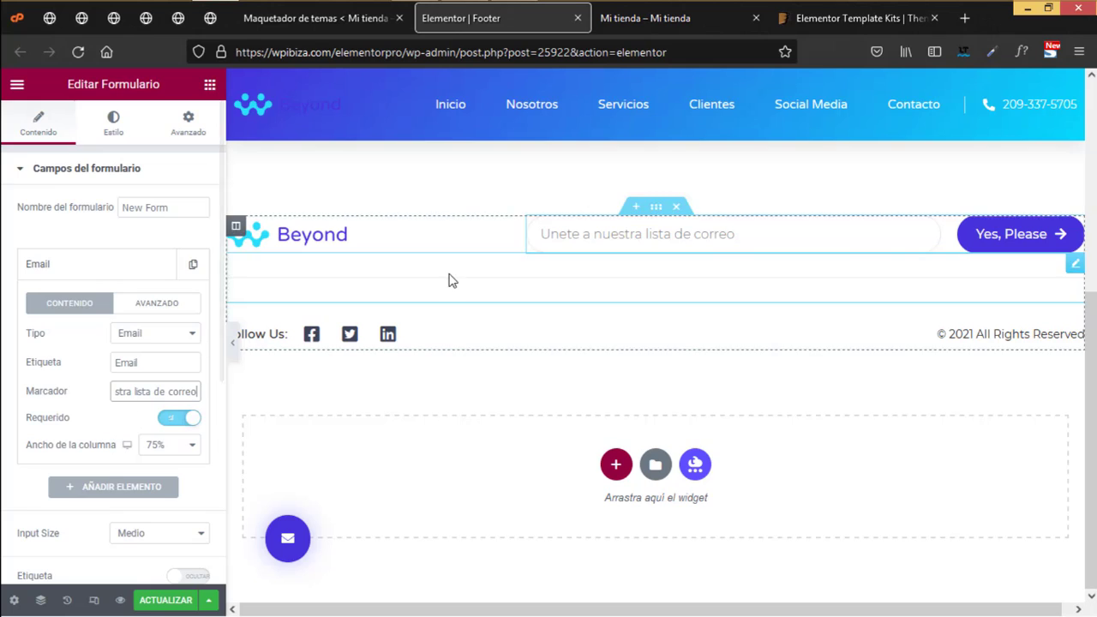
# - Reword the footer form's email placeholder to "Unirme a su lista de correo"
pyautogui.moveTo(134, 391); pyautogui.dragTo(85, 391)
pyautogui.click(133, 392)
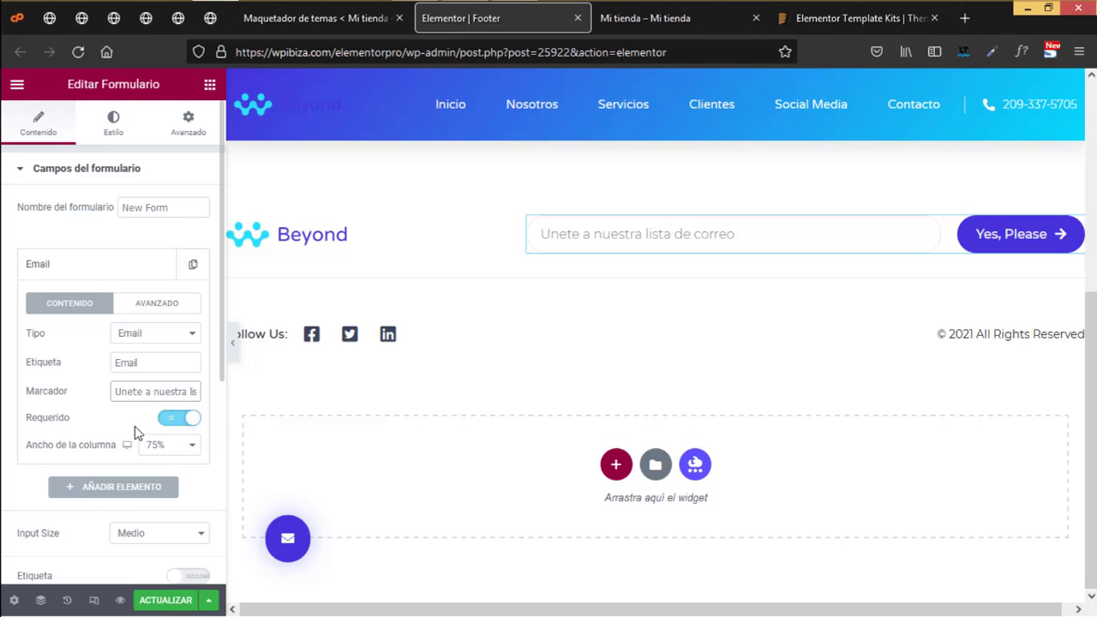
pyautogui.press('BackSpace')
pyautogui.press('BackSpace')
pyautogui.press('BackSpace')
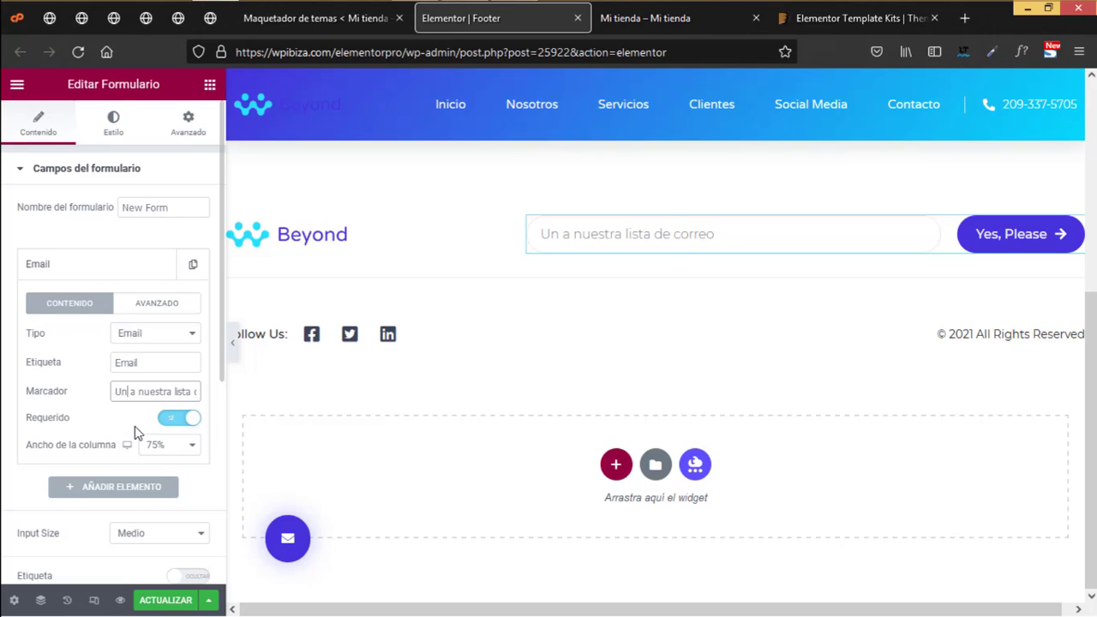
pyautogui.write('i')
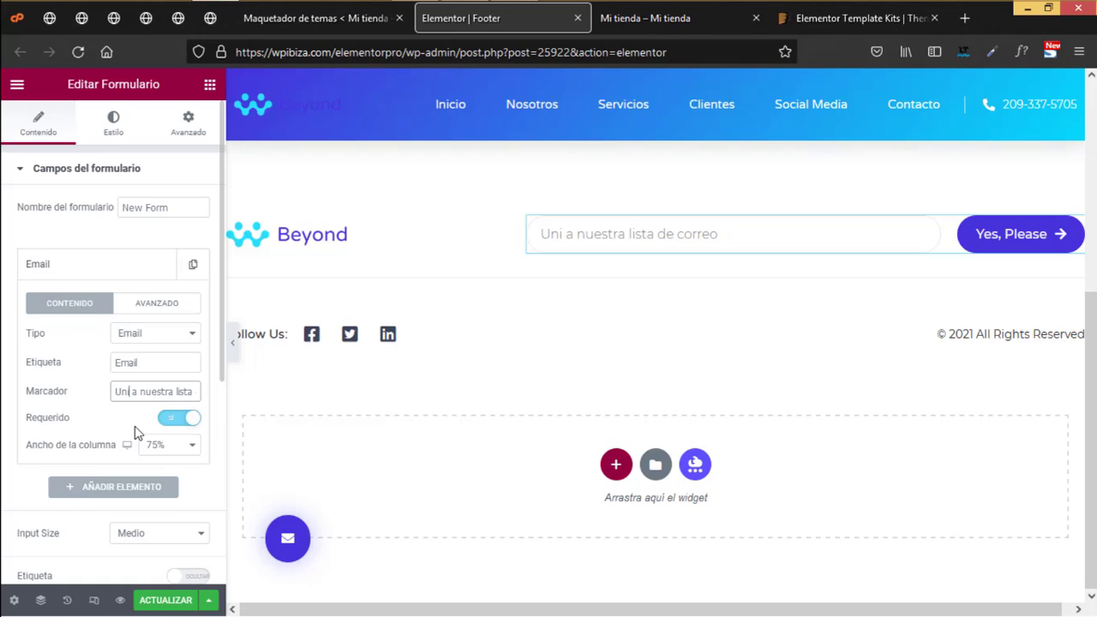
pyautogui.write('rme a ')
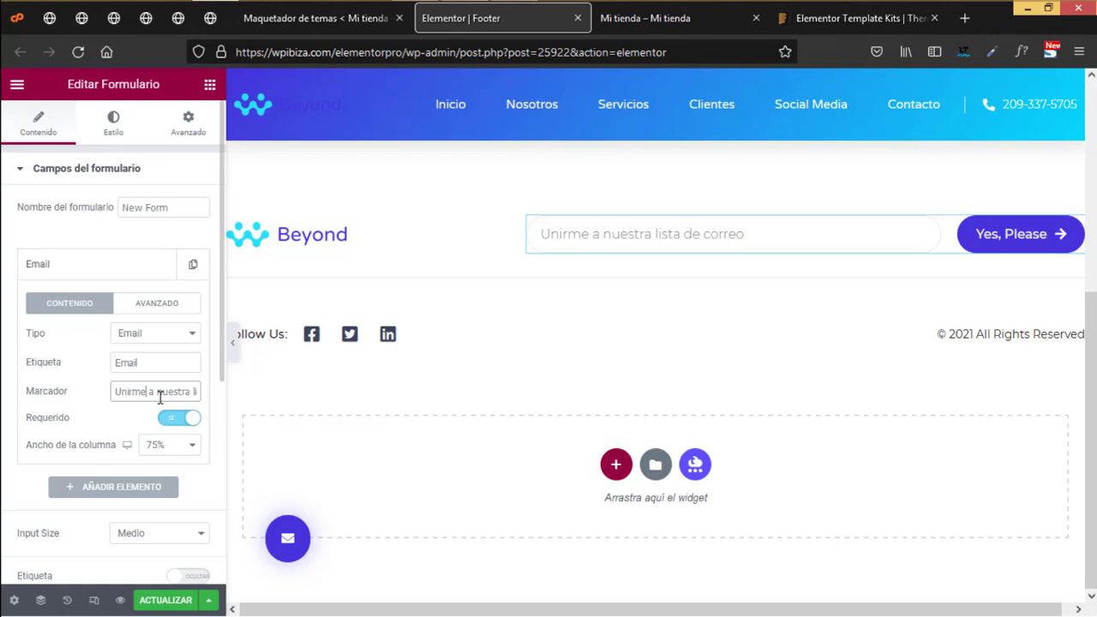
pyautogui.write('su')
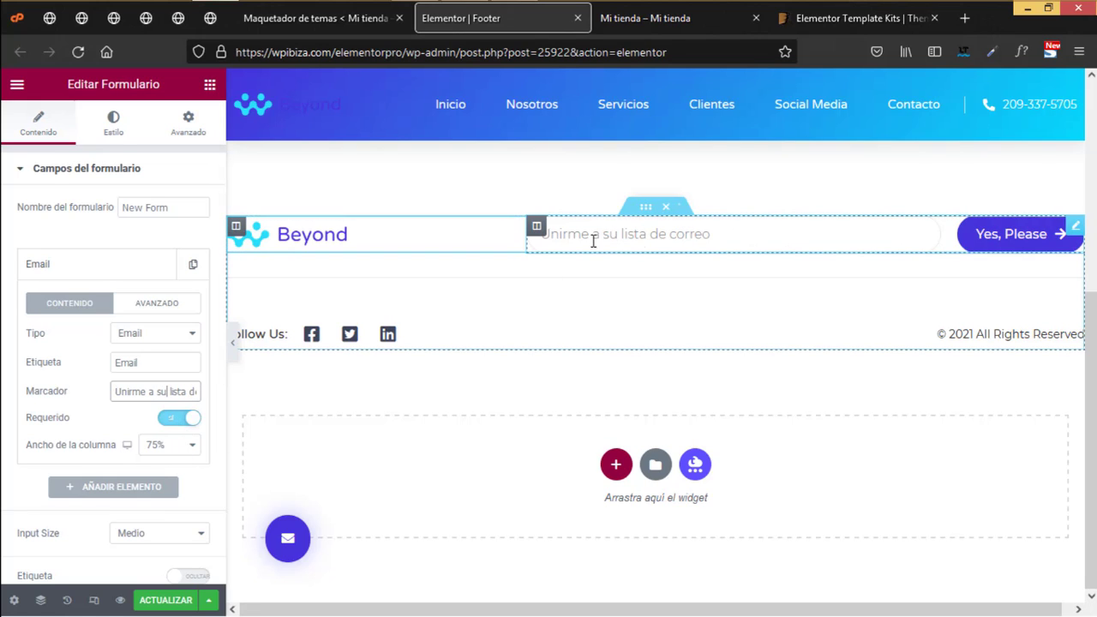
# - Set the footer form's submit button text to "Unirme"
pyautogui.scroll(-3, 133, 394)
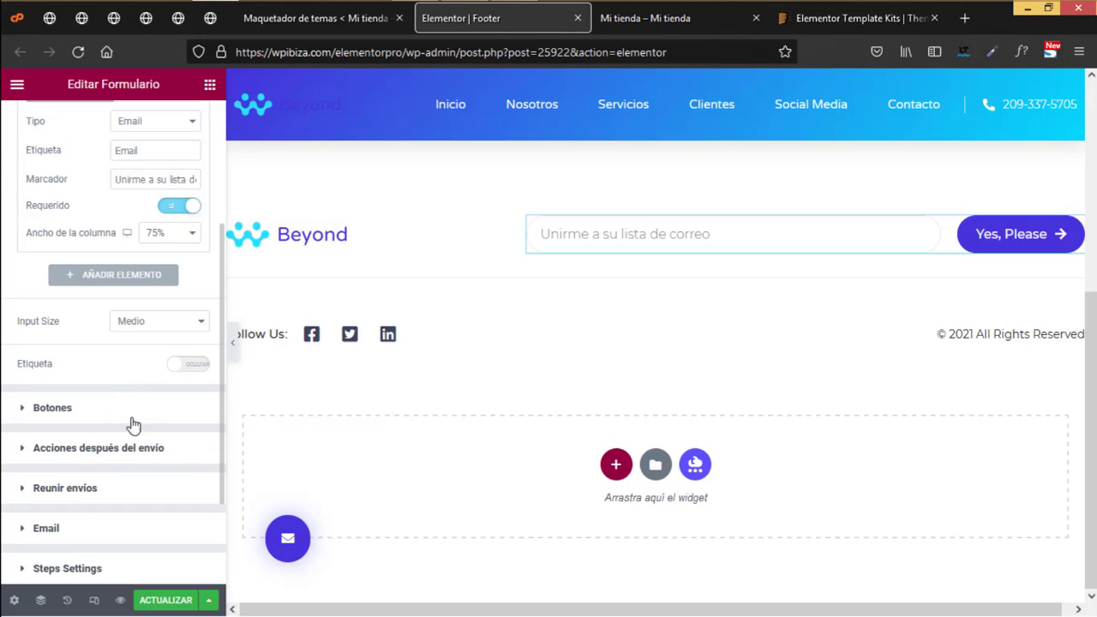
pyautogui.click(119, 406)
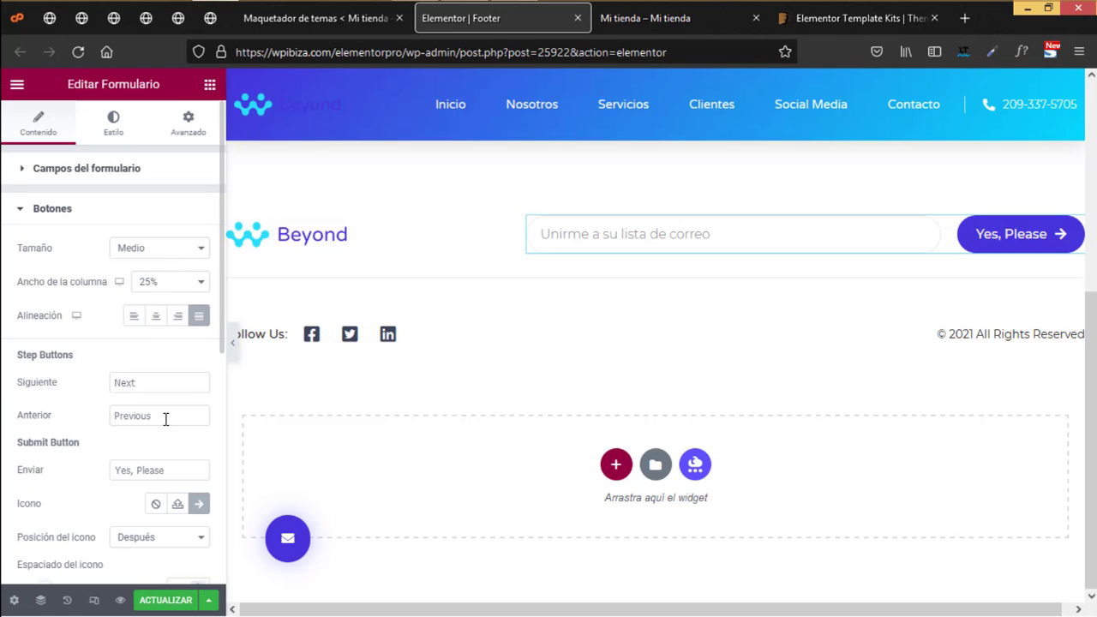
pyautogui.scroll(-3, 154, 412)
pyautogui.scroll(1, 150, 416)
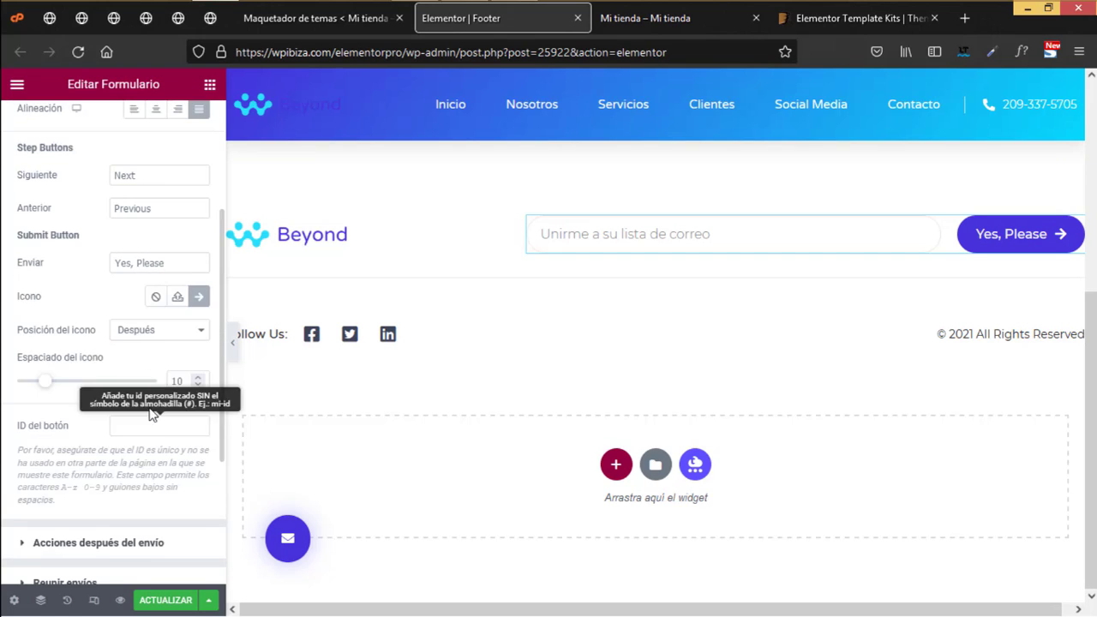
pyautogui.moveTo(179, 262); pyautogui.dragTo(74, 244)
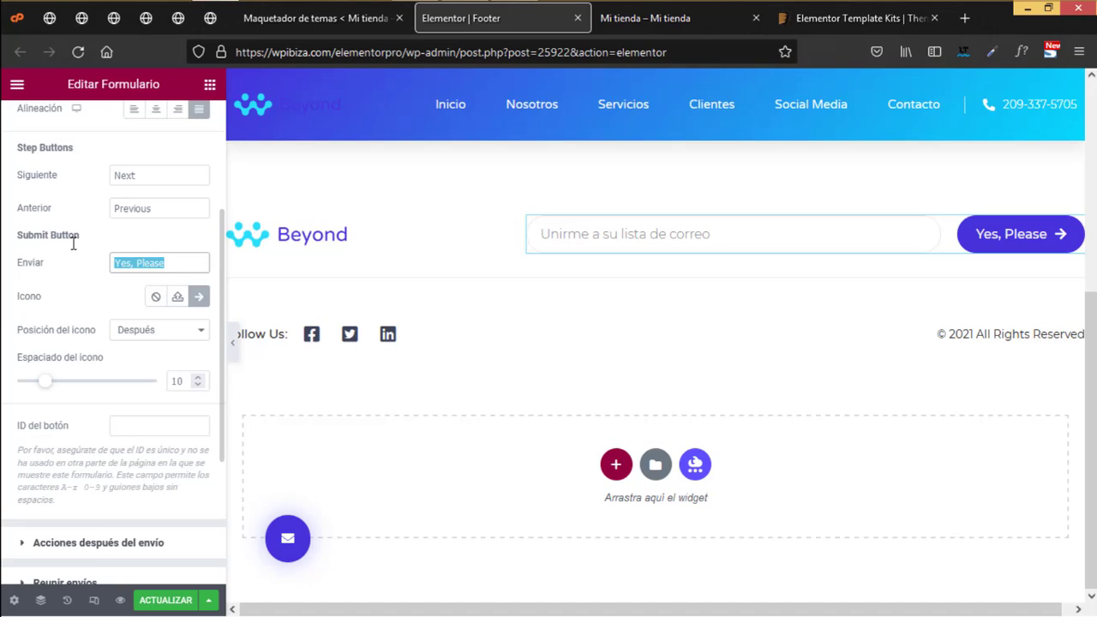
pyautogui.write('Unirme')
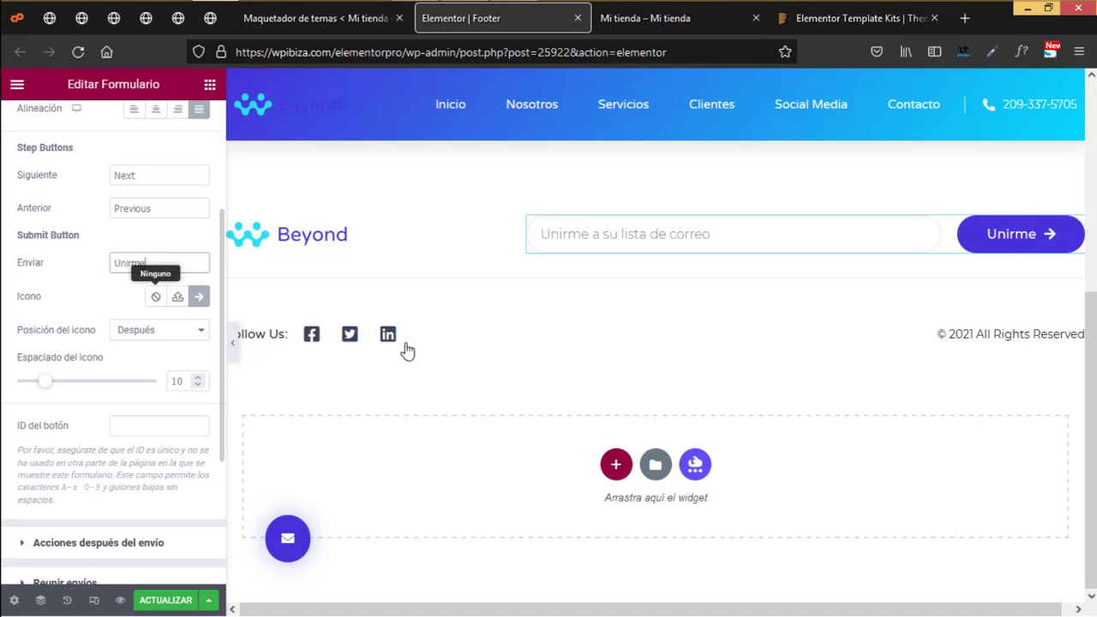
# - Change the "Follow Us:" heading in the footer to "Siguenos:"
pyautogui.click(268, 334)
pyautogui.moveTo(62, 225); pyautogui.dragTo(2, 225)
pyautogui.write('Siguenos:')
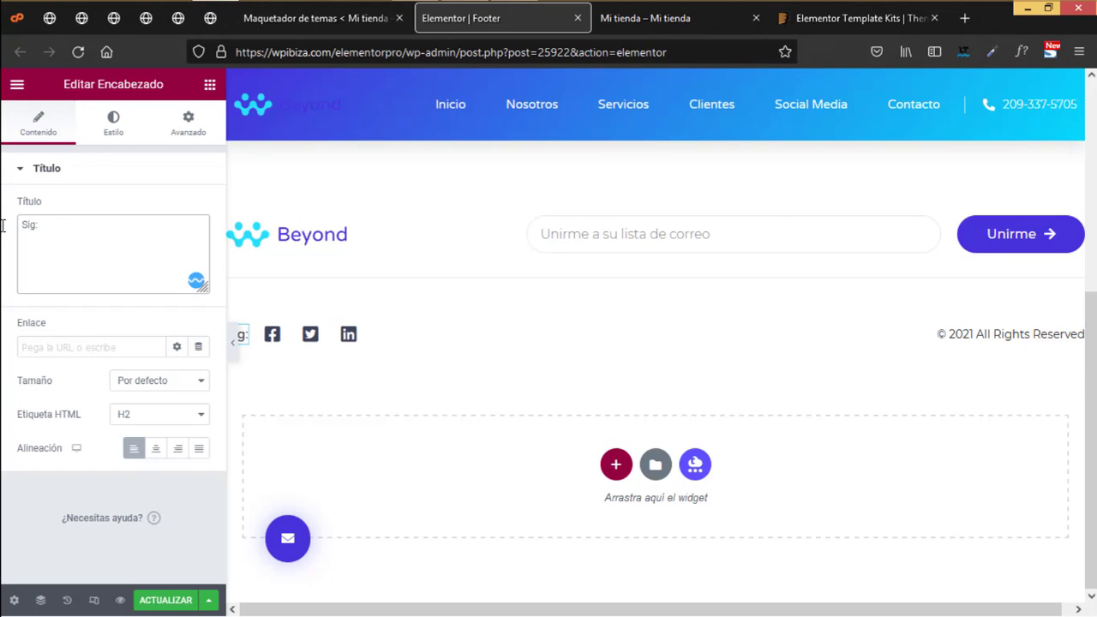
# - Inspect the footer's copyright heading and the LinkedIn item's link settings in the social icon list
pyautogui.click(1036, 347)
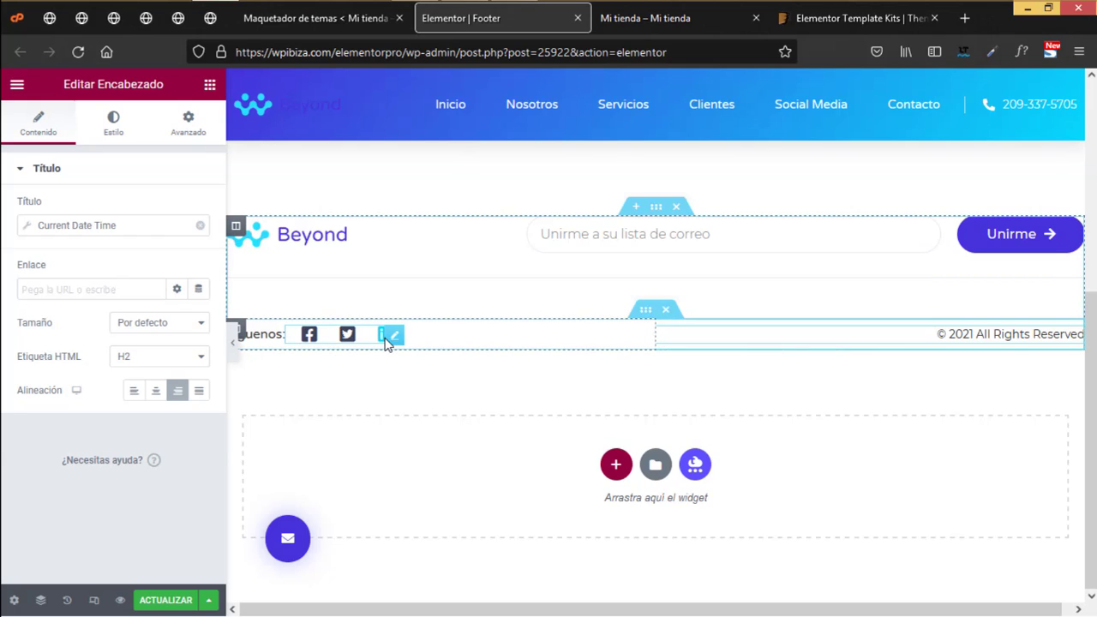
pyautogui.click(391, 340)
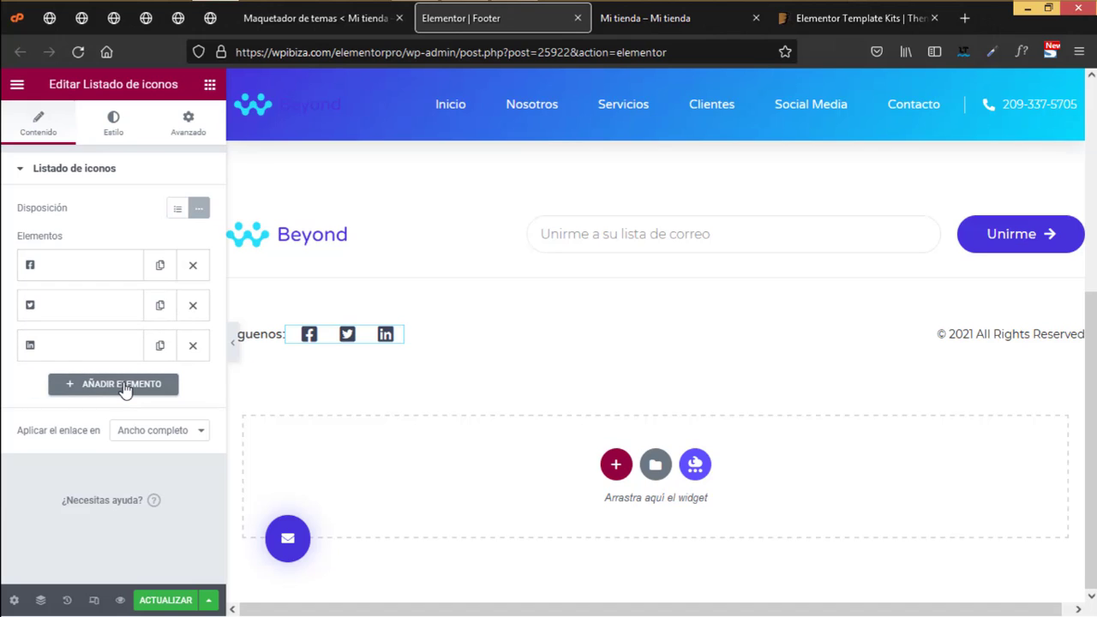
pyautogui.click(101, 351)
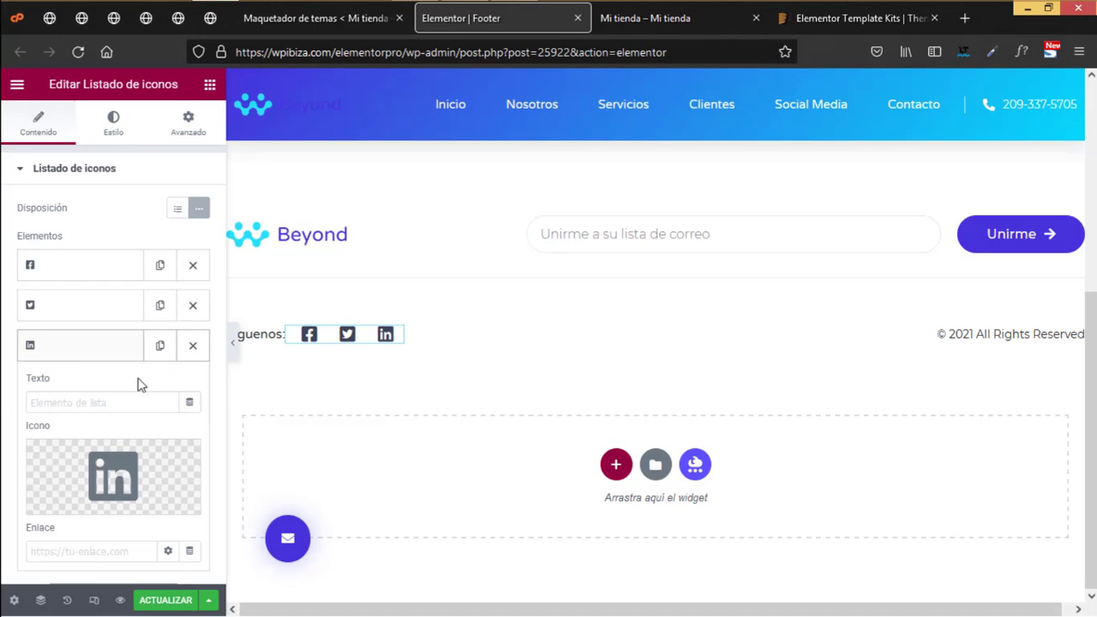
pyautogui.scroll(-2, 150, 493)
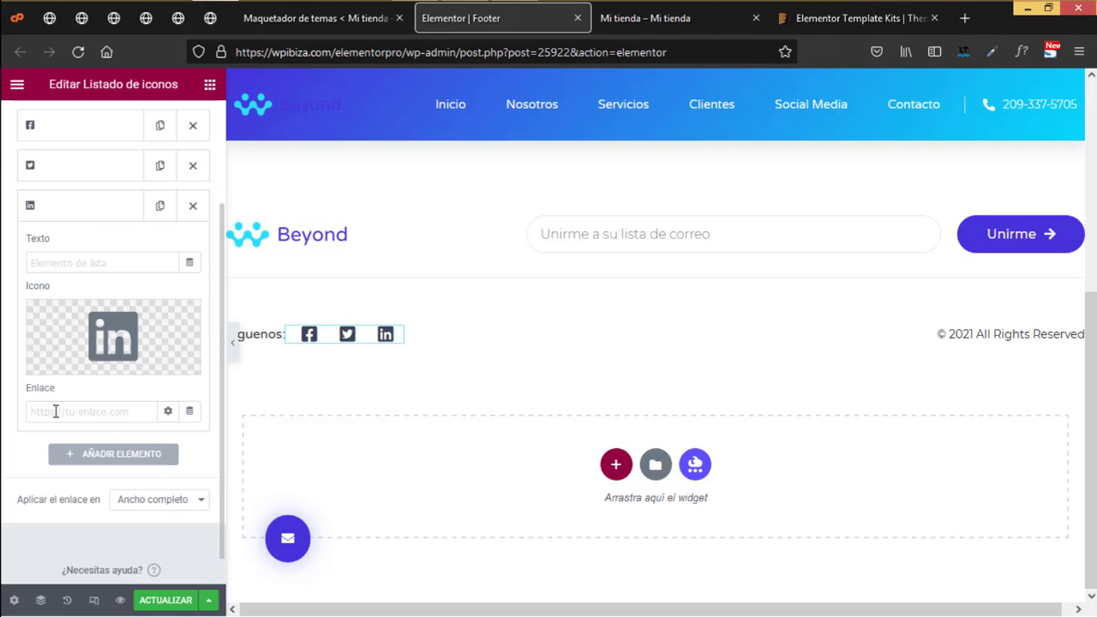
pyautogui.click(81, 210)
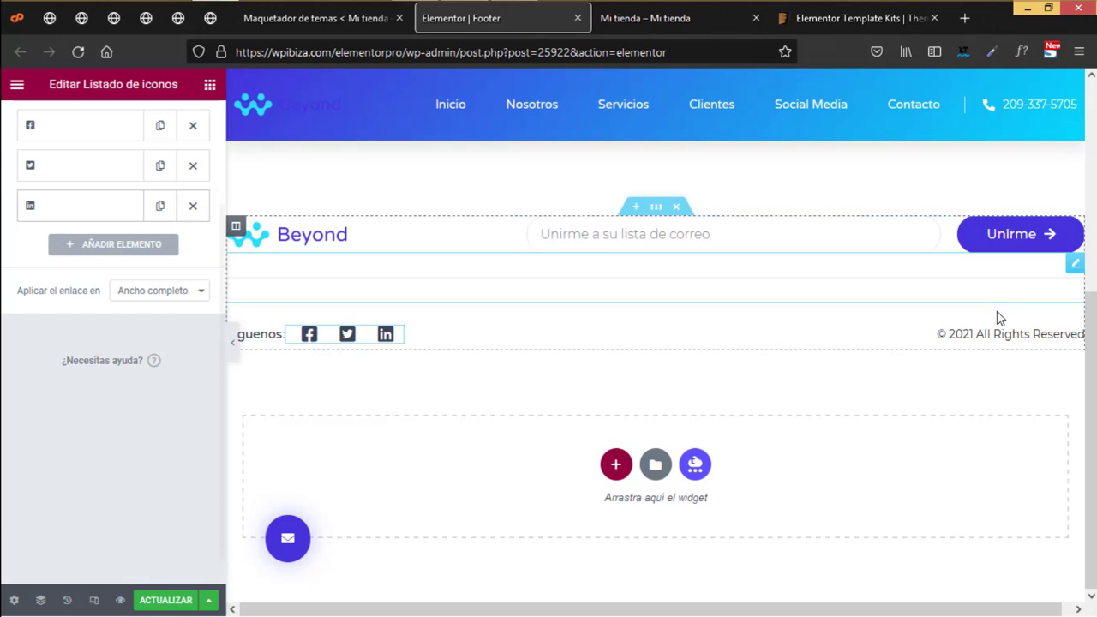
# - Set the text after the copyright heading's dynamic date to "Todos los derechos reservados"
pyautogui.click(981, 333)
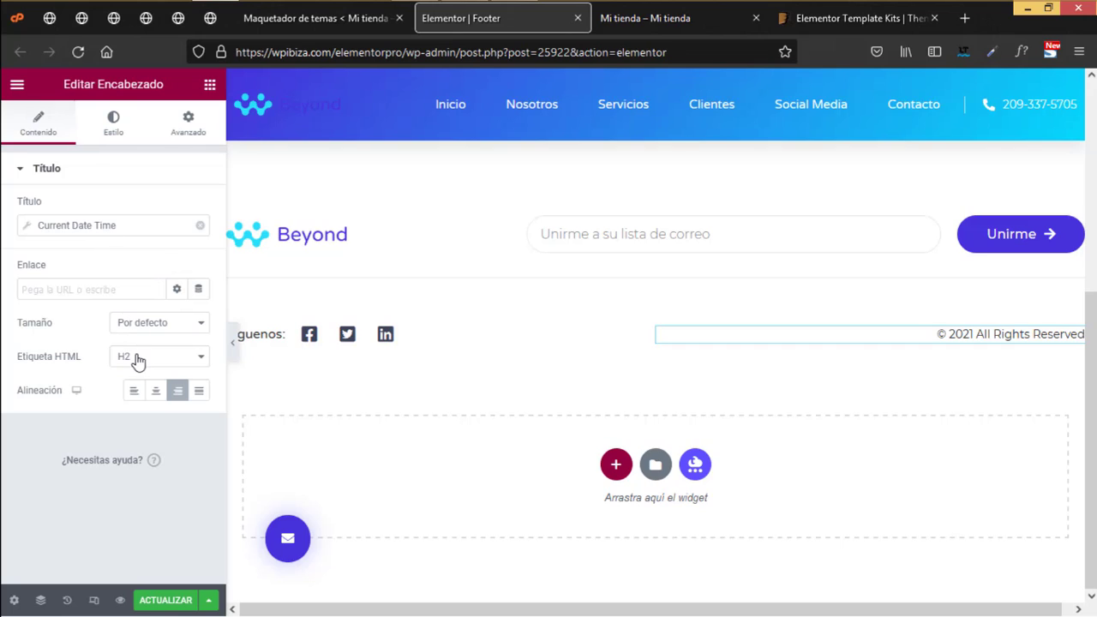
pyautogui.click(90, 225)
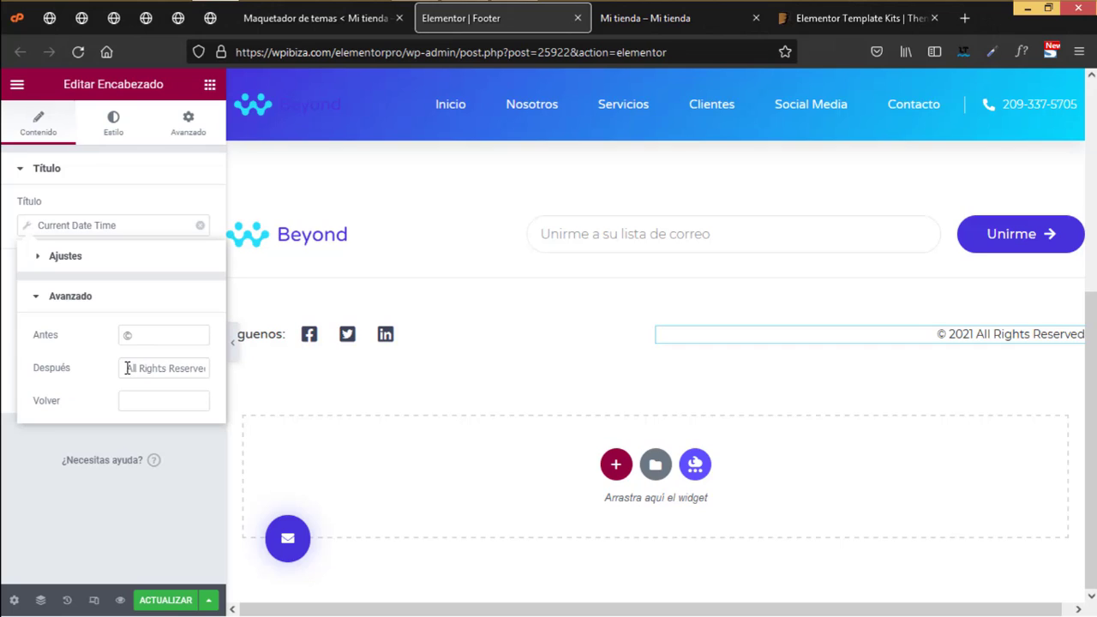
pyautogui.moveTo(125, 368); pyautogui.dragTo(336, 360)
pyautogui.write('Todos lops')
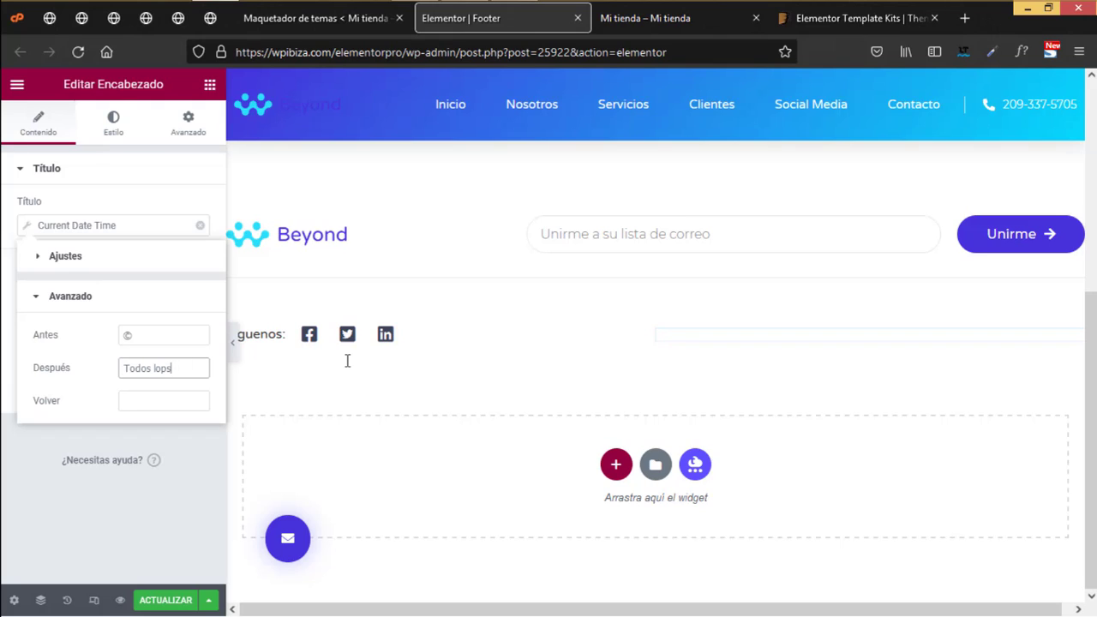
pyautogui.write(' los derechos reserva')
pyautogui.write('dos')
pyautogui.click(197, 476)
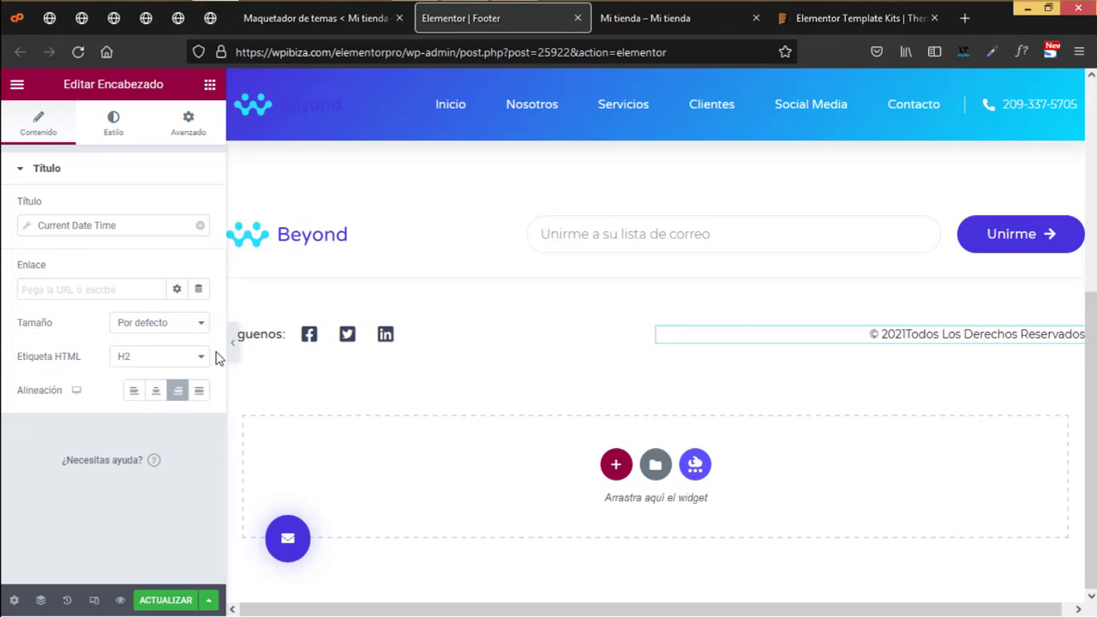
# - Add a leading space before "Todos los derechos reservados" in the text after the copyright heading's dynamic date
pyautogui.click(28, 227)
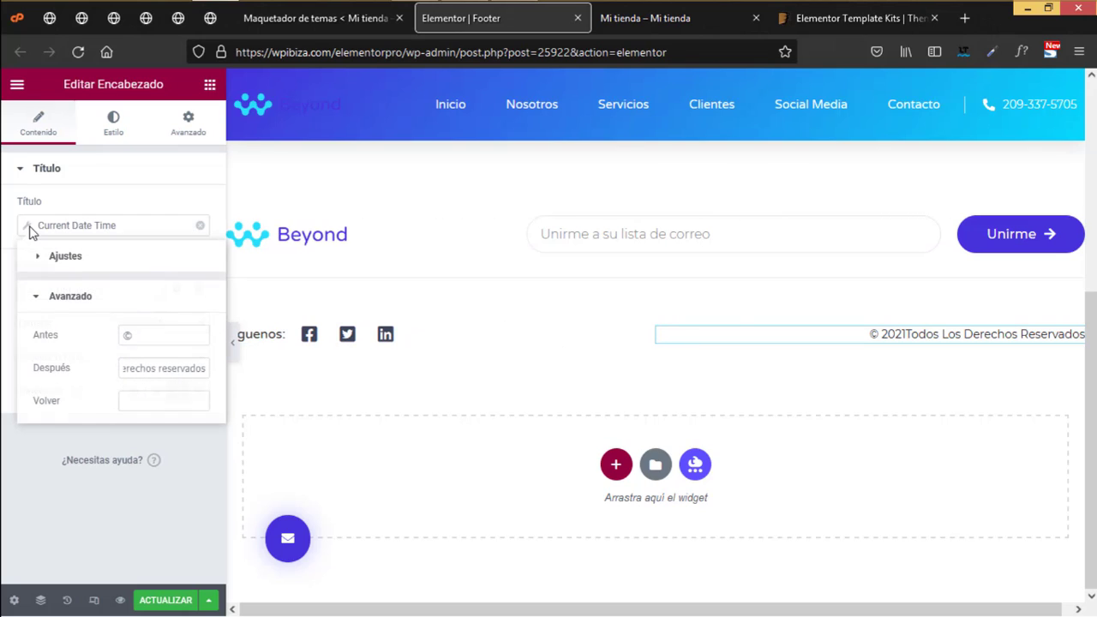
pyautogui.tripleClick(134, 367)
pyautogui.press('Home')
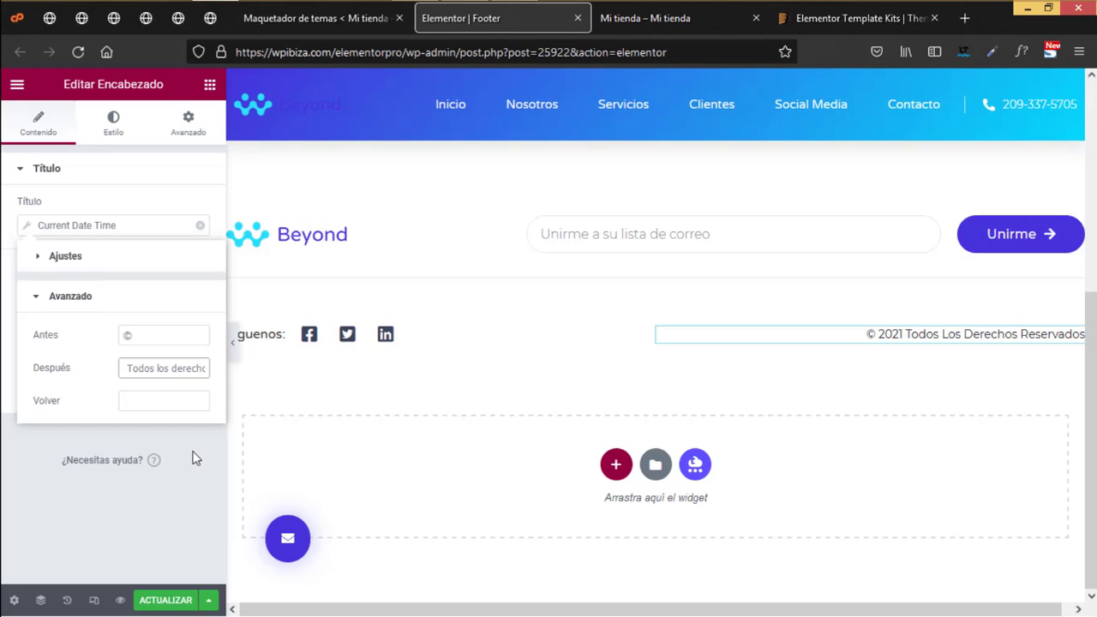
pyautogui.click(115, 499)
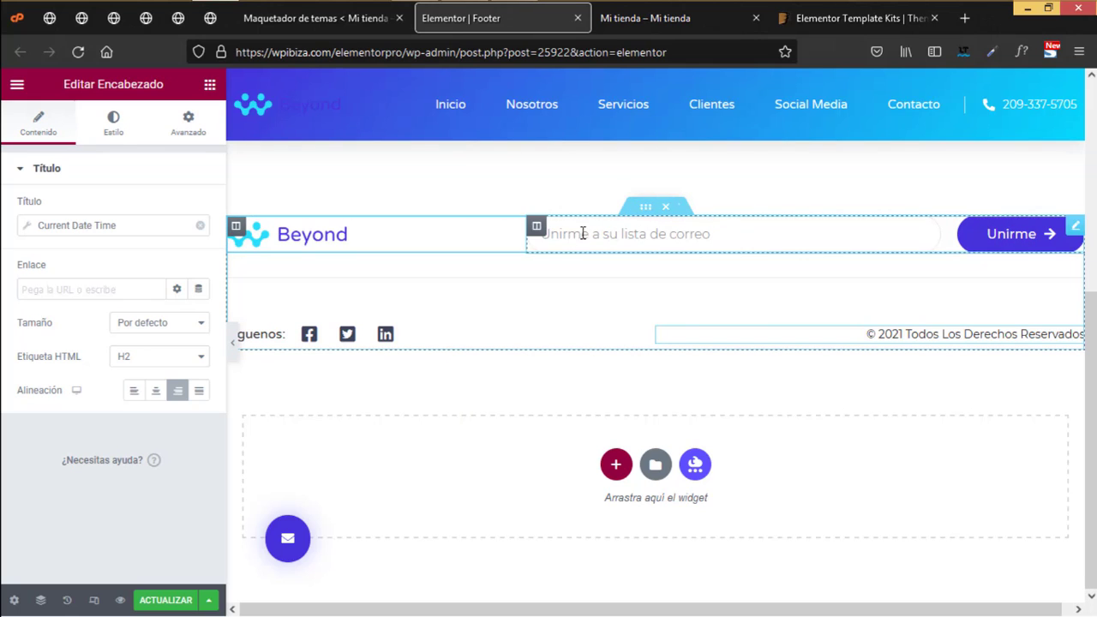
# - Update the Footer template and exit its Elementor editor to the WordPress dashboard
pyautogui.rightClick(723, 240)
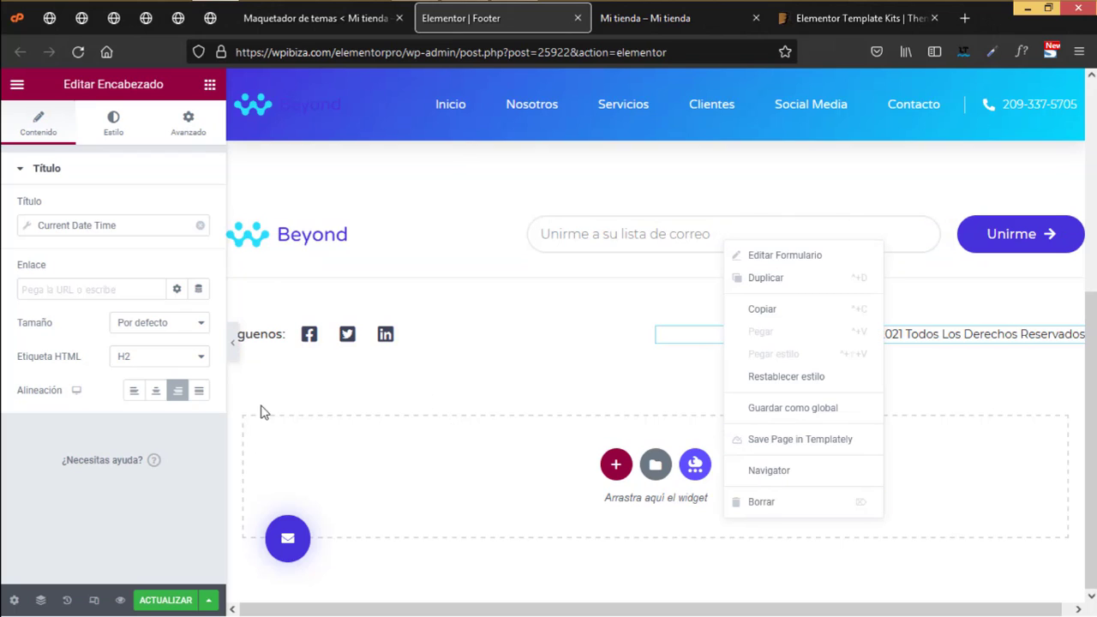
pyautogui.click(154, 603)
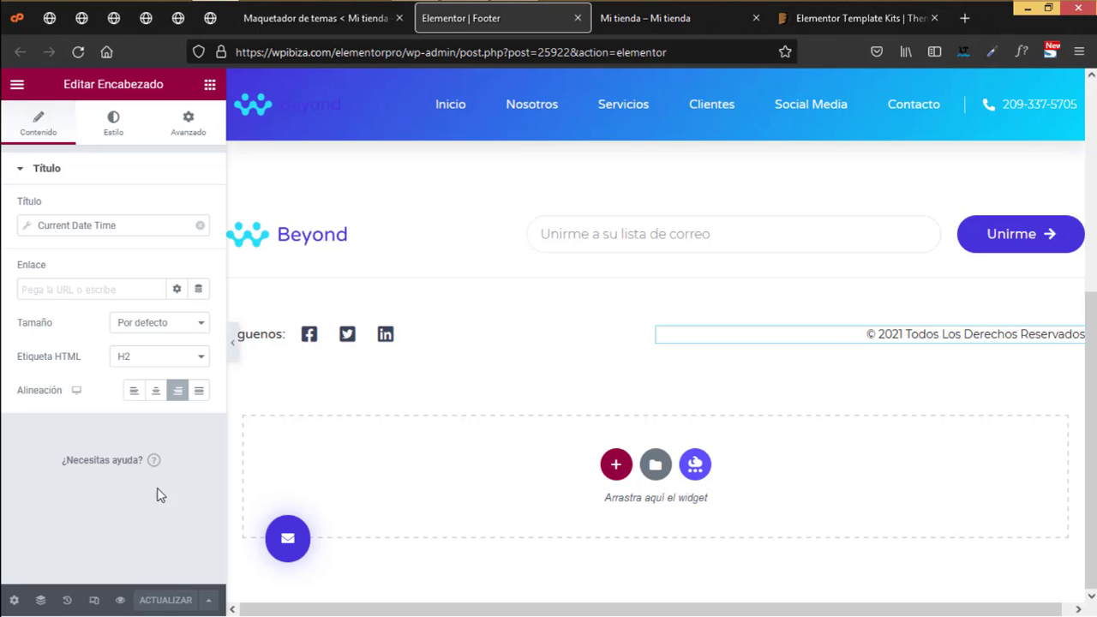
pyautogui.click(16, 83)
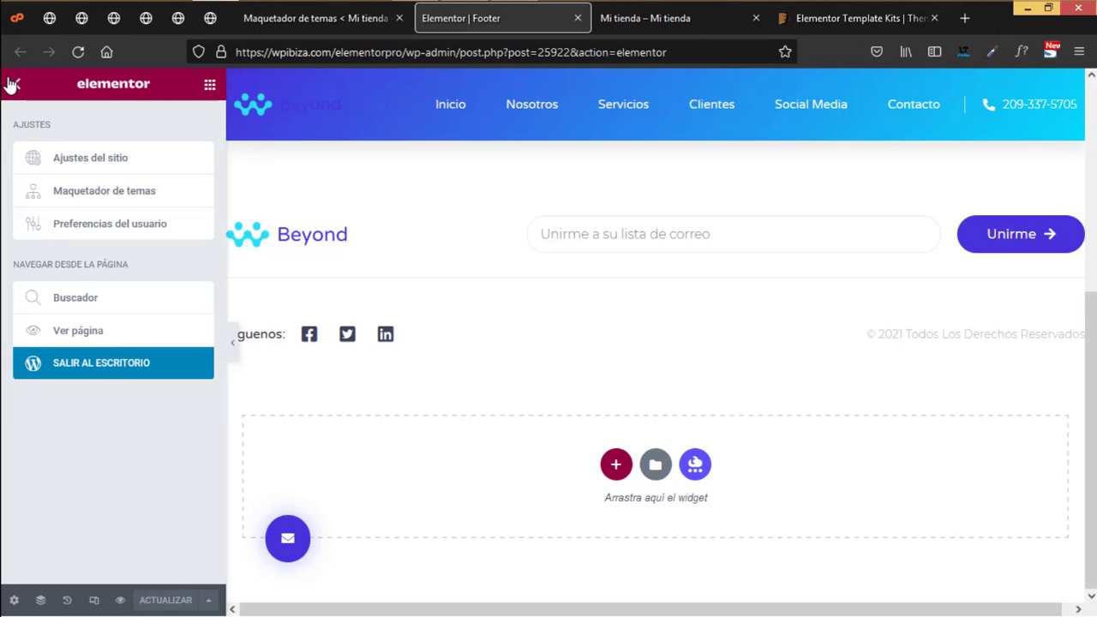
pyautogui.click(111, 374)
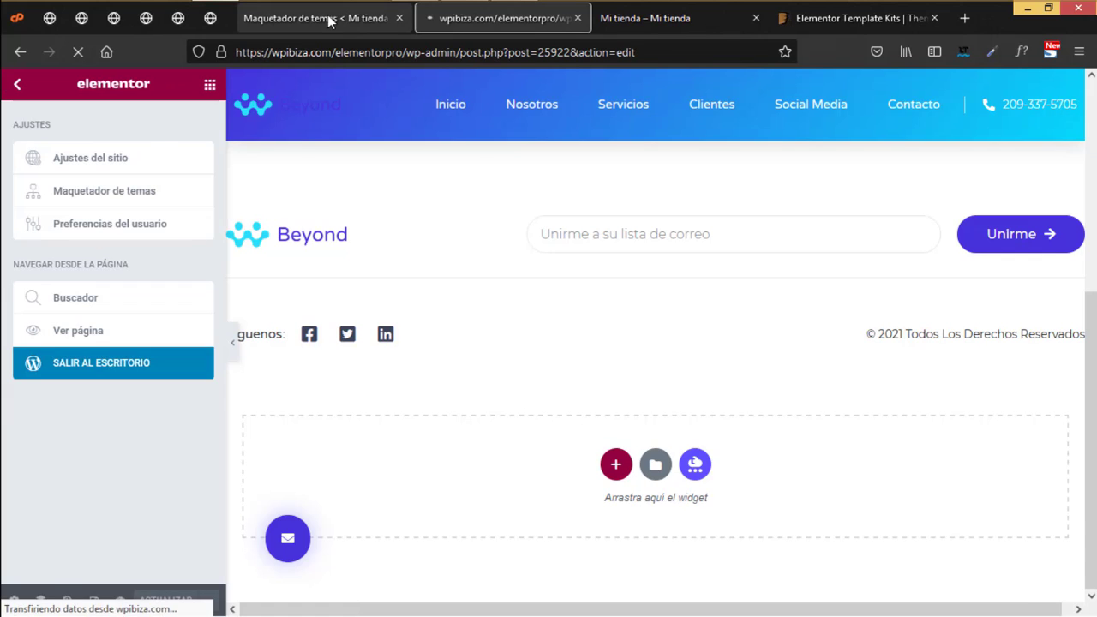
# - Look through the theme builder's template list and close the browser tab with the Footer template
pyautogui.click(316, 18)
pyautogui.scroll(-3, 291, 443)
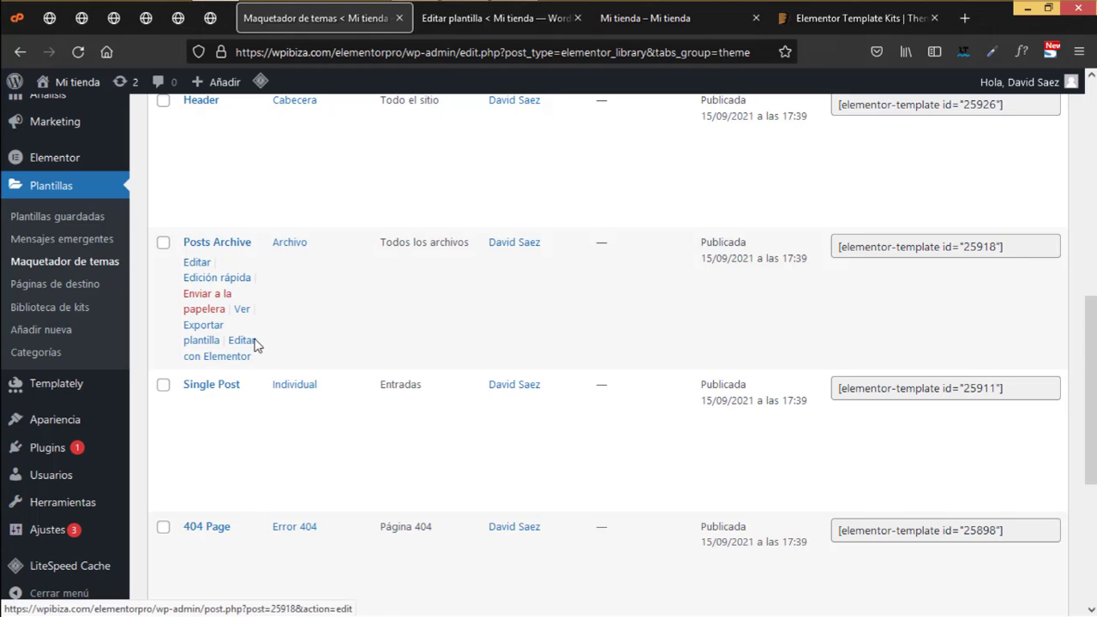
pyautogui.scroll(-2, 252, 330)
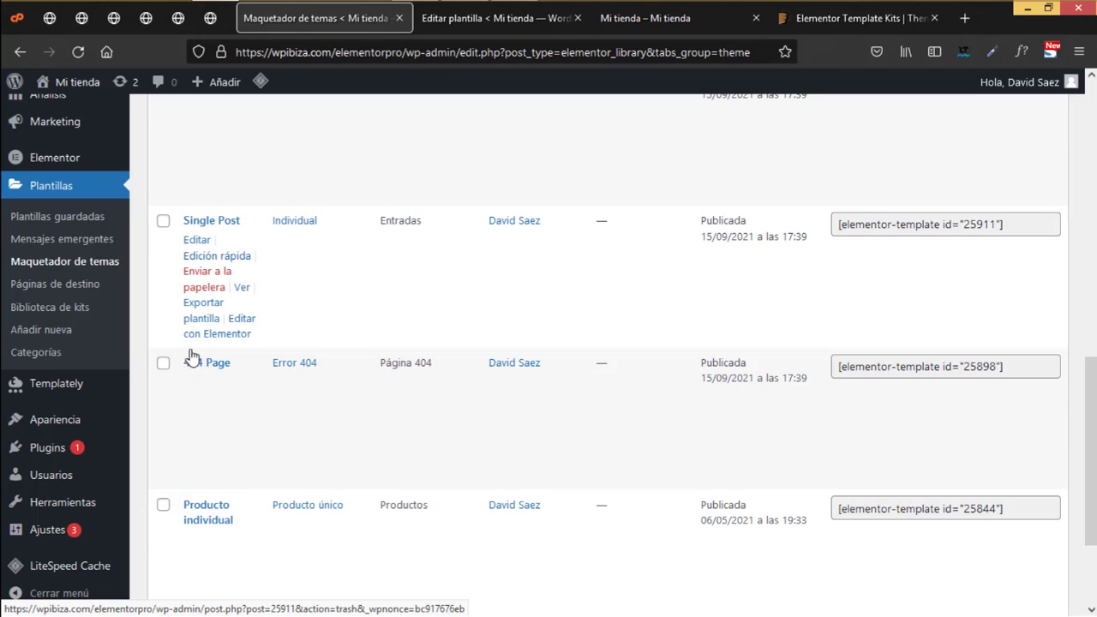
pyautogui.click(498, 19)
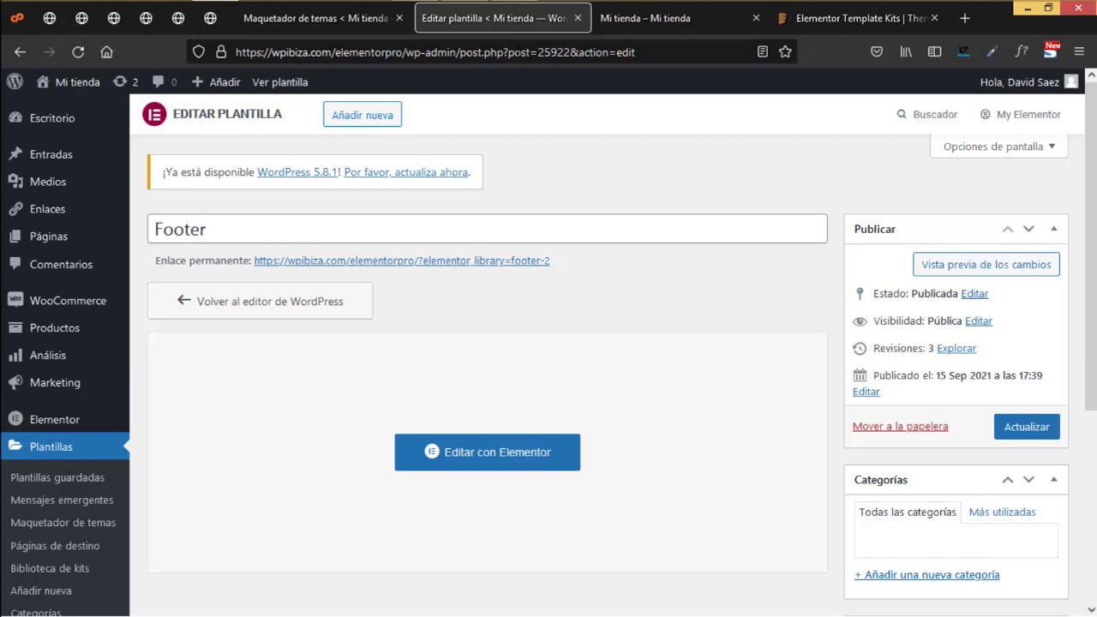
pyautogui.click(577, 18)
pyautogui.click(322, 24)
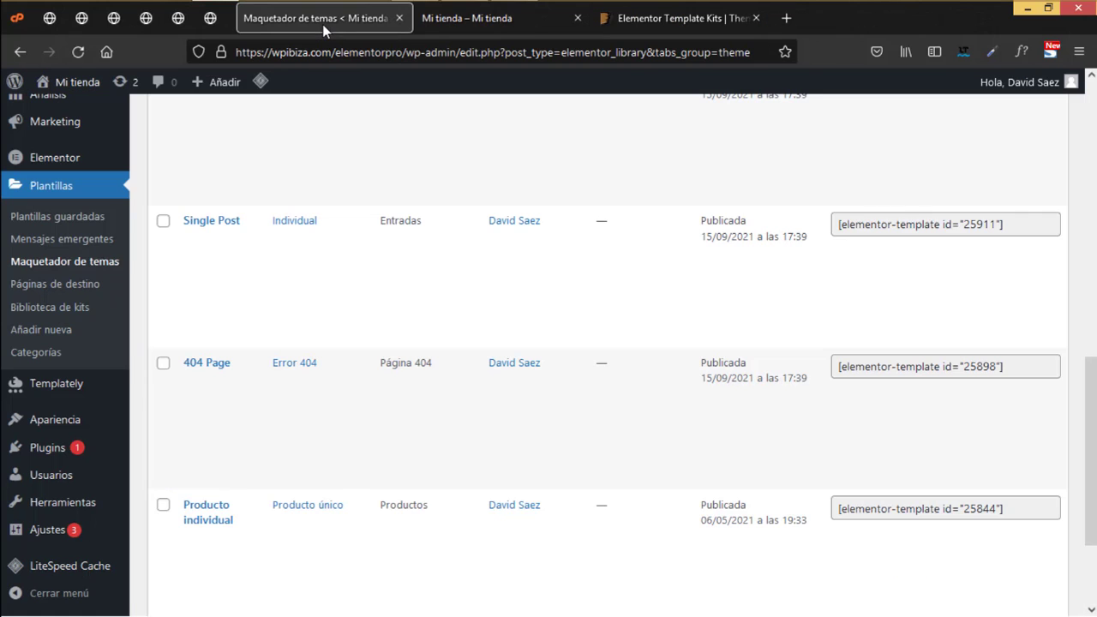
# - Open the Single Post template with Elementor in a new browser tab
pyautogui.scroll(3, 263, 302)
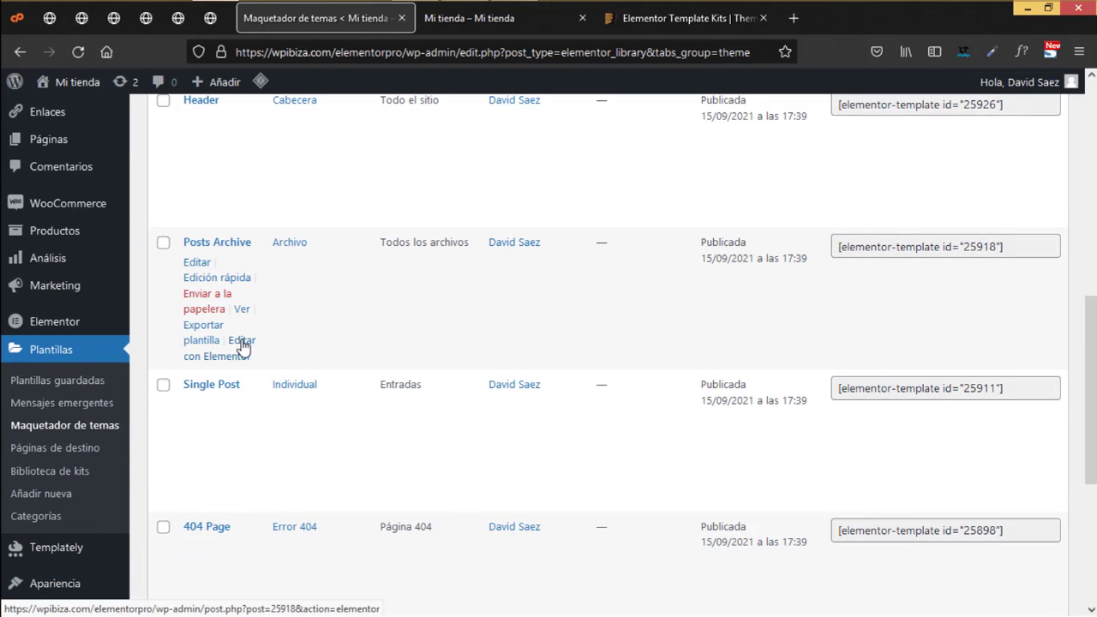
pyautogui.scroll(-2, 228, 428)
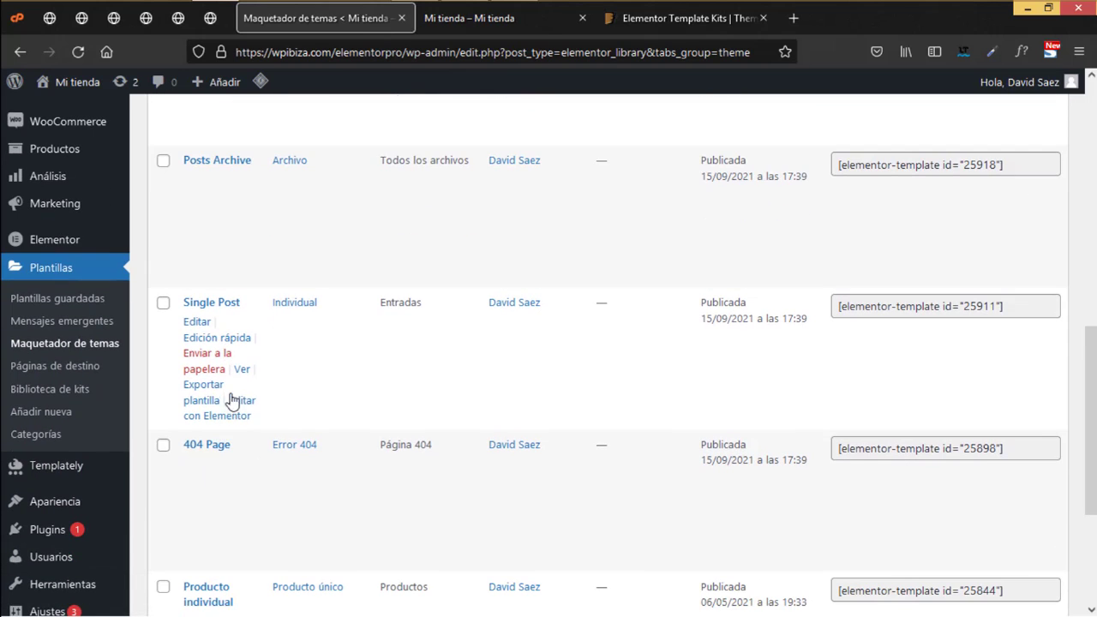
pyautogui.rightClick(245, 416)
pyautogui.click(317, 422)
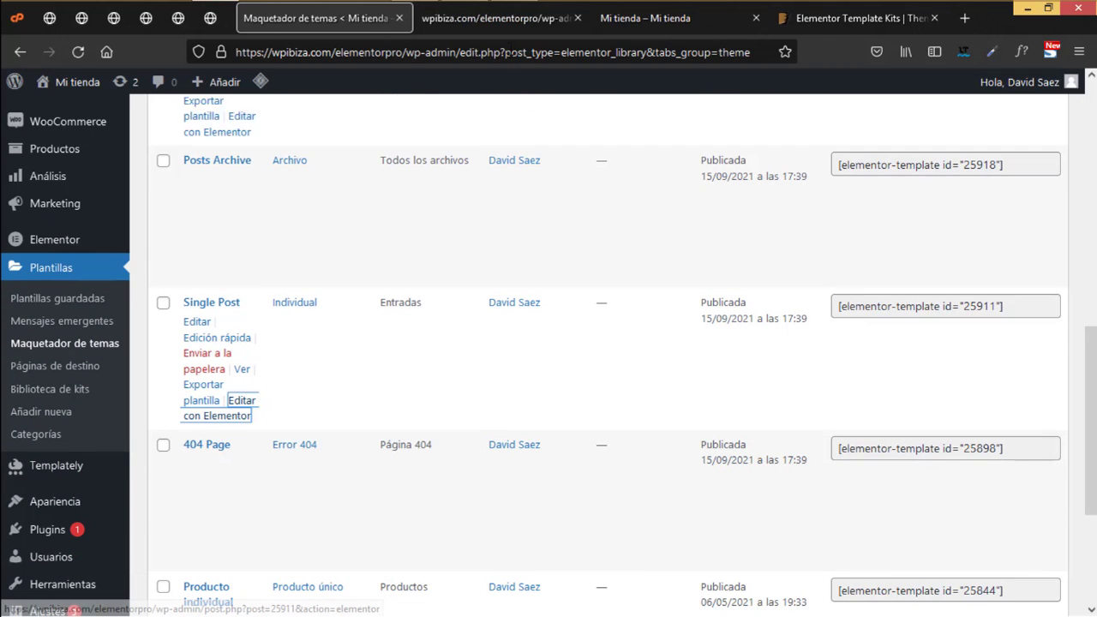
pyautogui.click(481, 26)
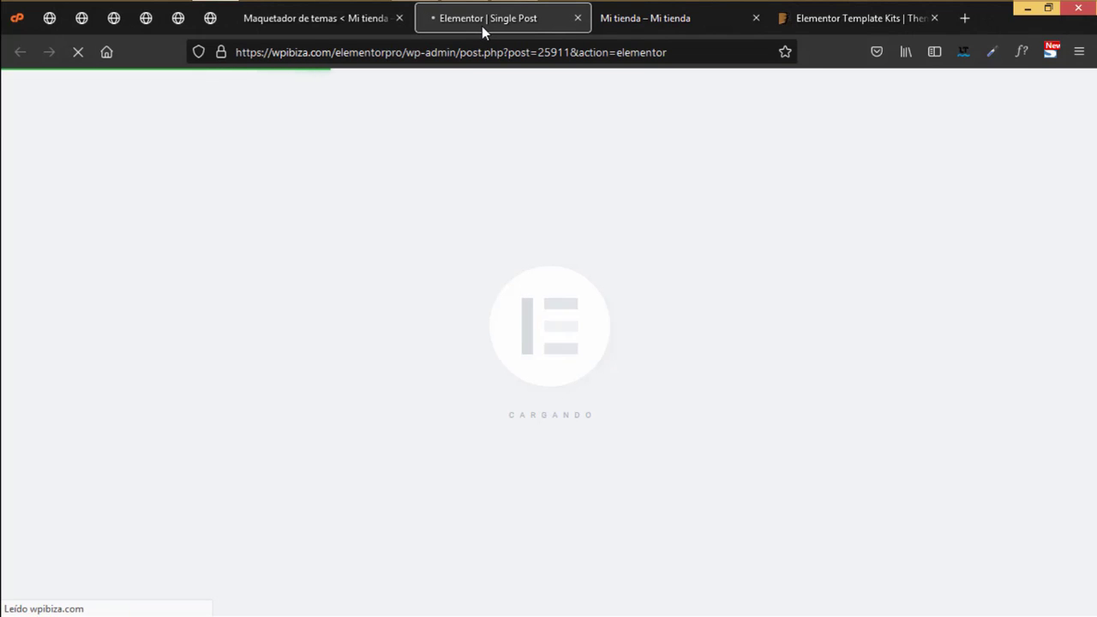
pyautogui.scroll(-3, 827, 290)
pyautogui.scroll(3, 771, 257)
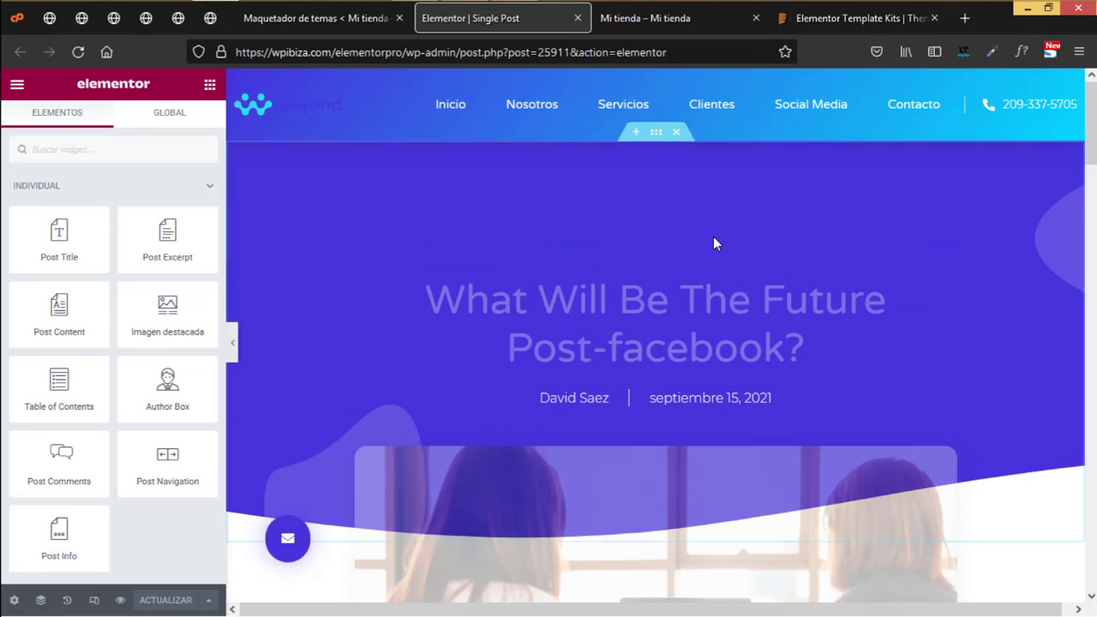
# - Inspect the Single Post template's post title, featured image and "More To Explore" heading, and close its browser tab
pyautogui.click(657, 318)
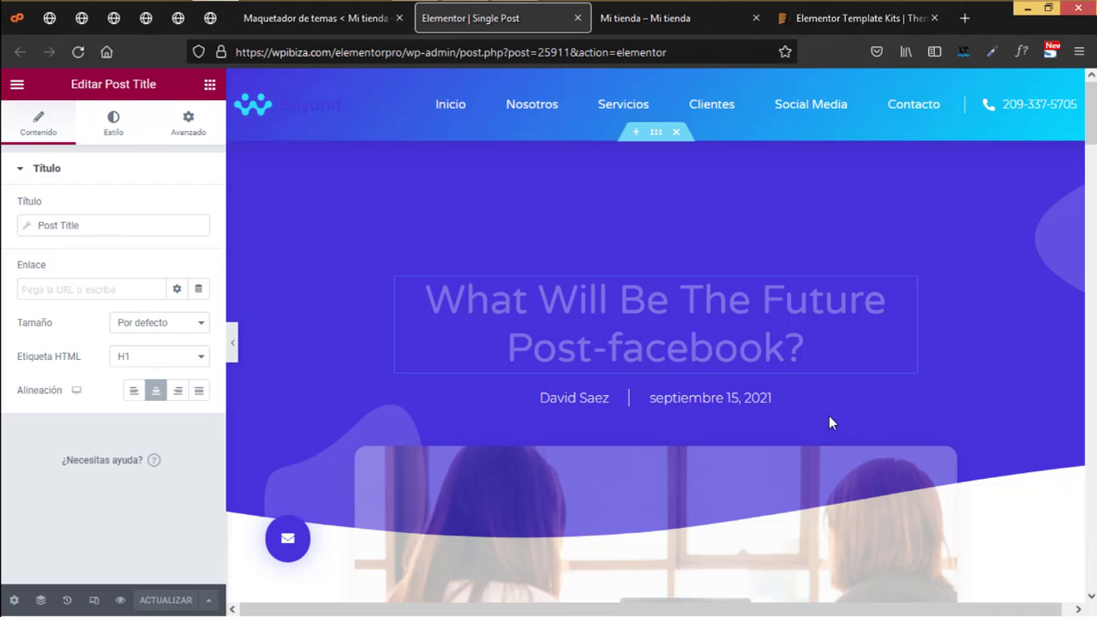
pyautogui.scroll(-5, 818, 412)
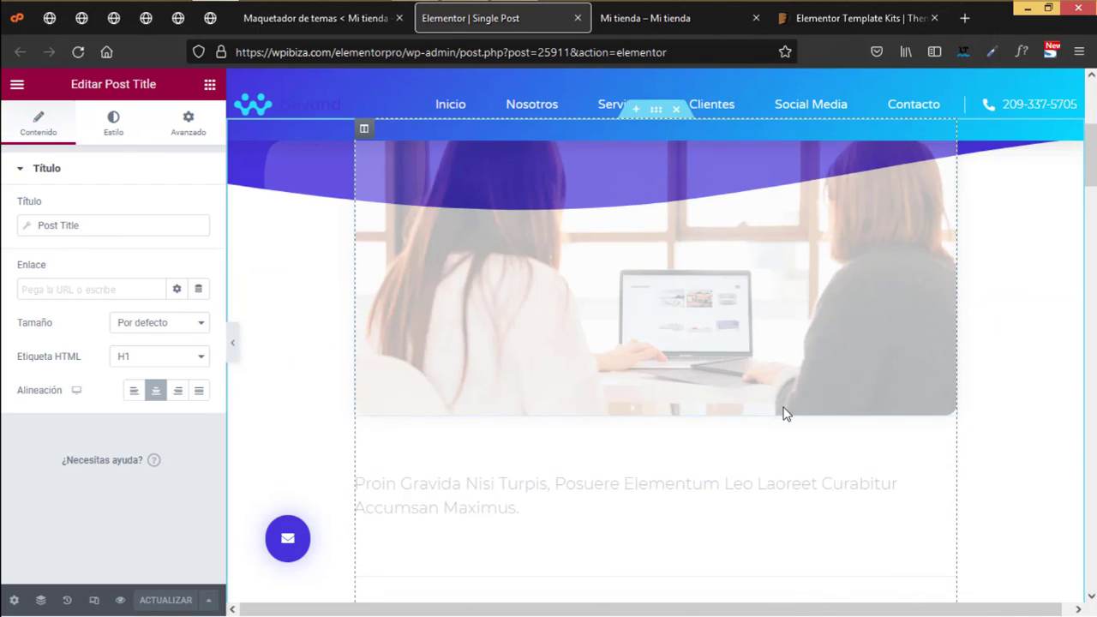
pyautogui.click(637, 313)
pyautogui.scroll(-8, 636, 371)
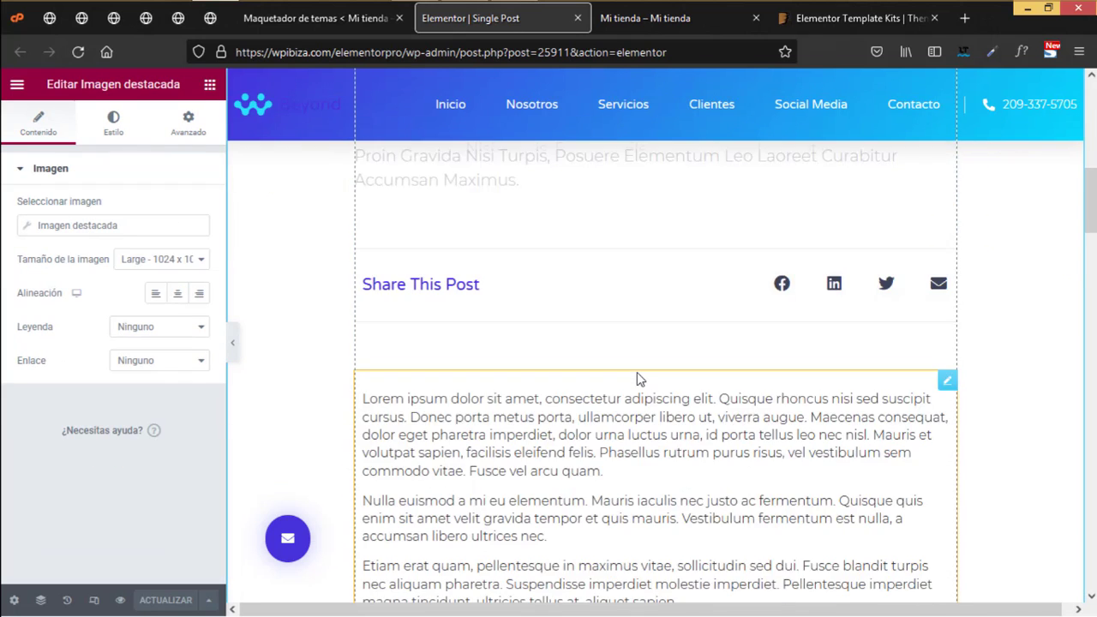
pyautogui.scroll(-15, 514, 463)
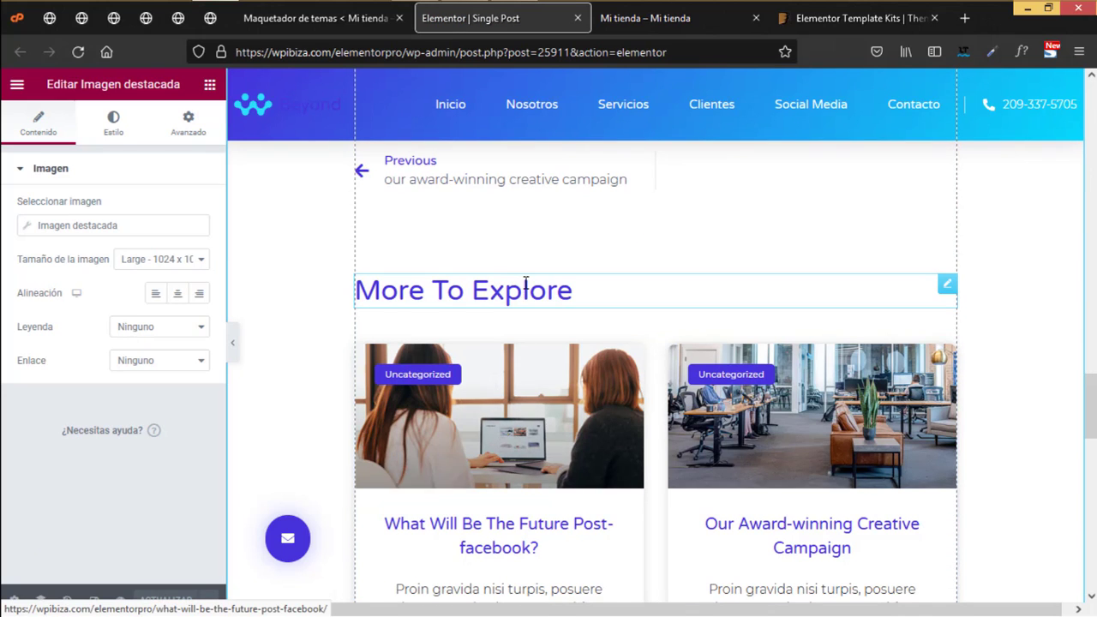
pyautogui.click(622, 305)
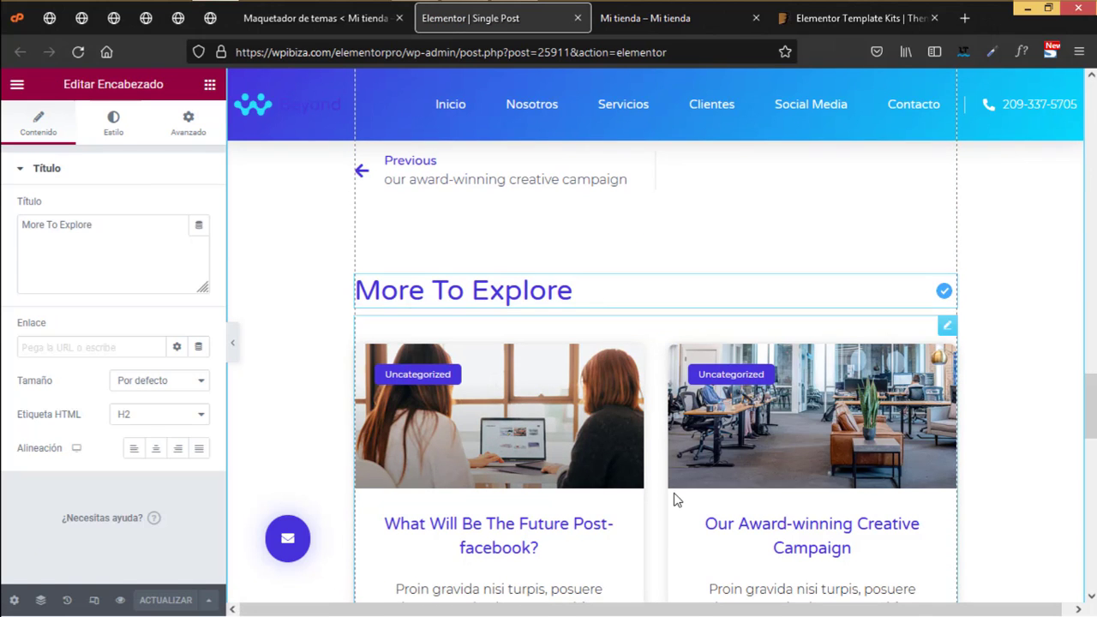
pyautogui.scroll(-10, 676, 497)
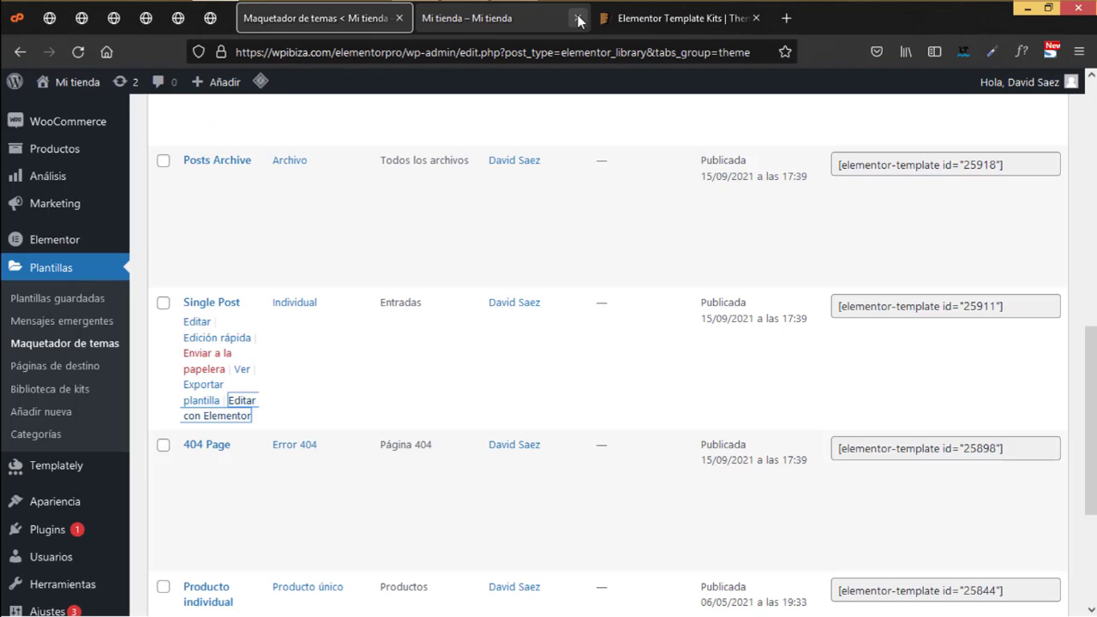
pyautogui.click(579, 17)
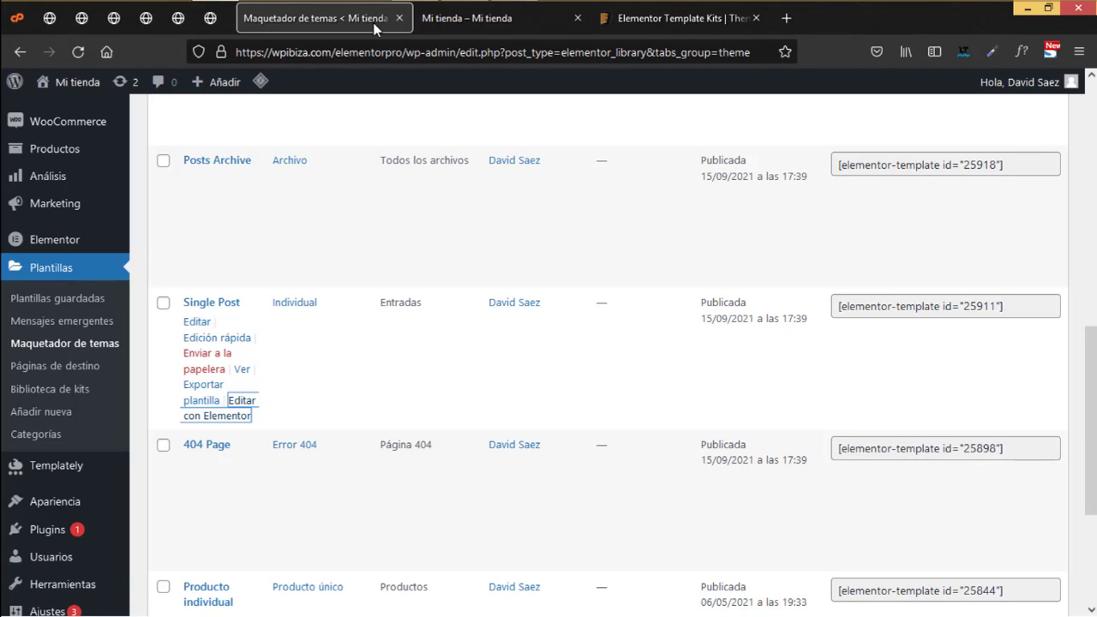
# - Open the site's Inicio page with Elementor and review its "Go Beyond Your Wildest Dreams" heading, campaign section and services section
pyautogui.click(488, 29)
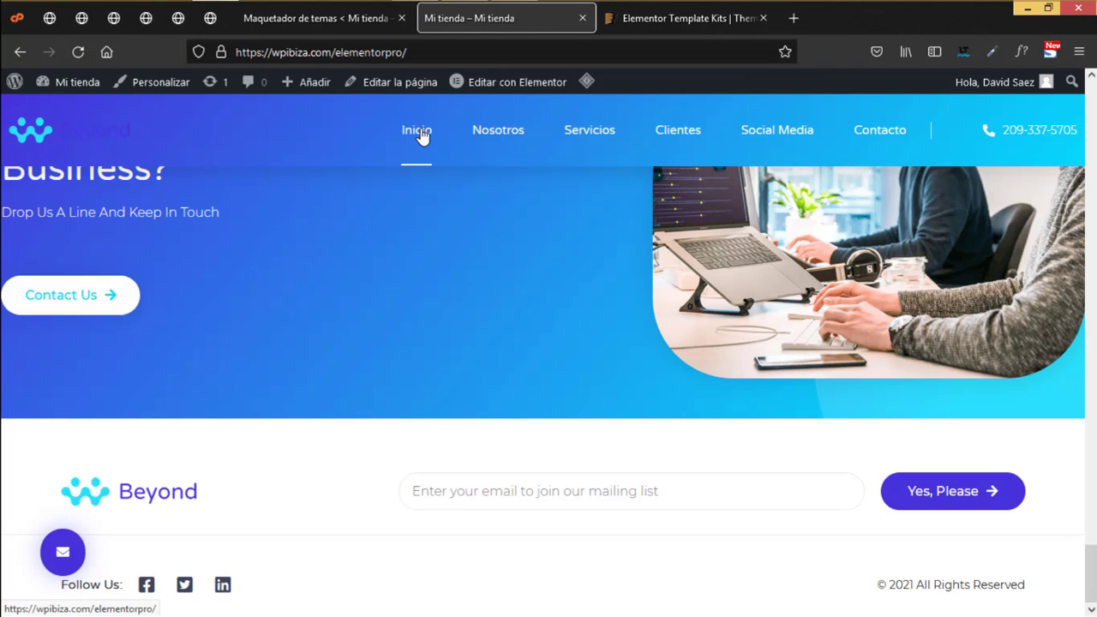
pyautogui.click(491, 91)
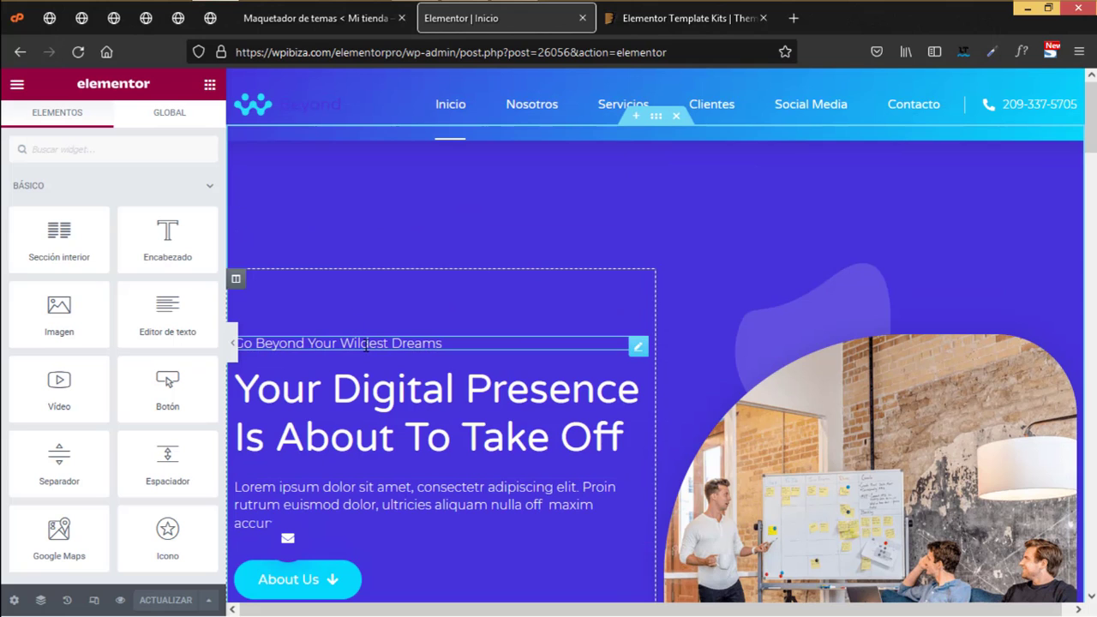
pyautogui.click(350, 336)
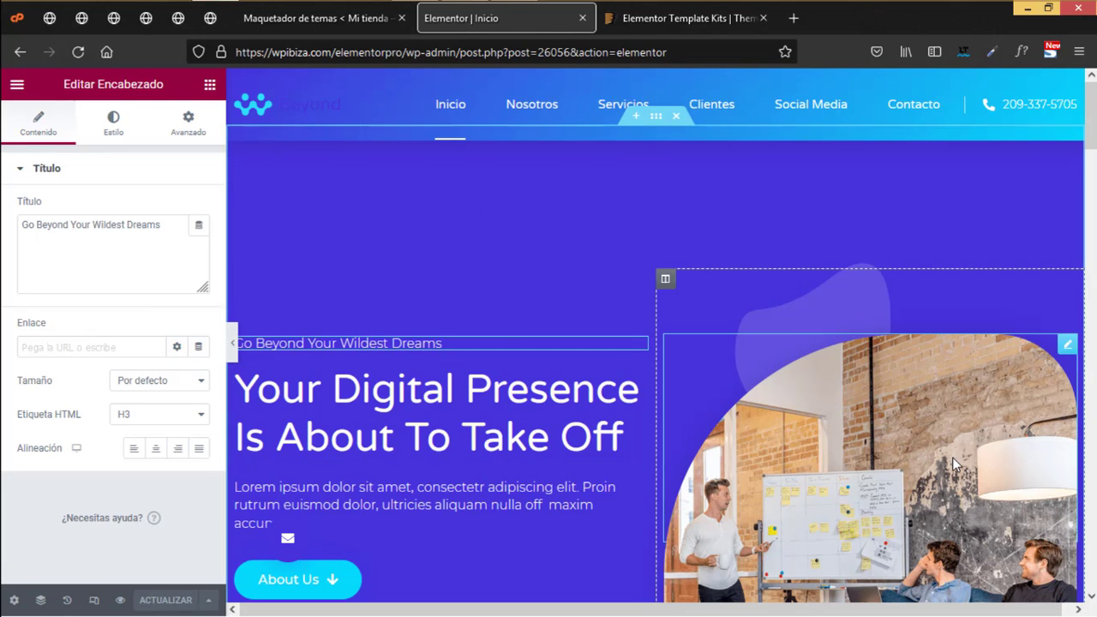
pyautogui.scroll(-10, 573, 422)
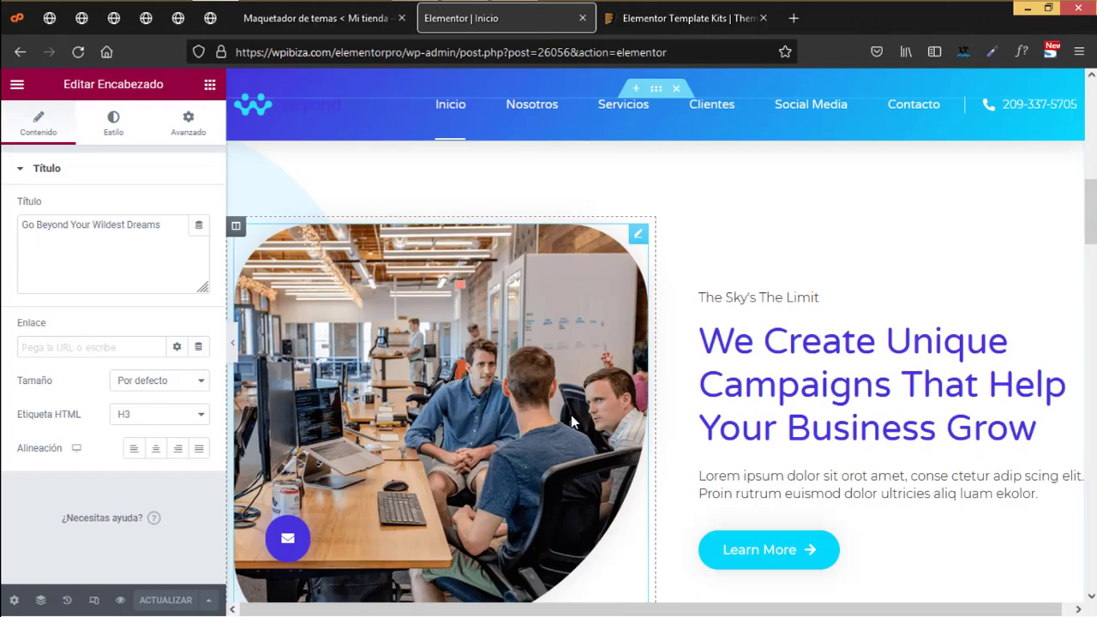
pyautogui.scroll(-8, 566, 417)
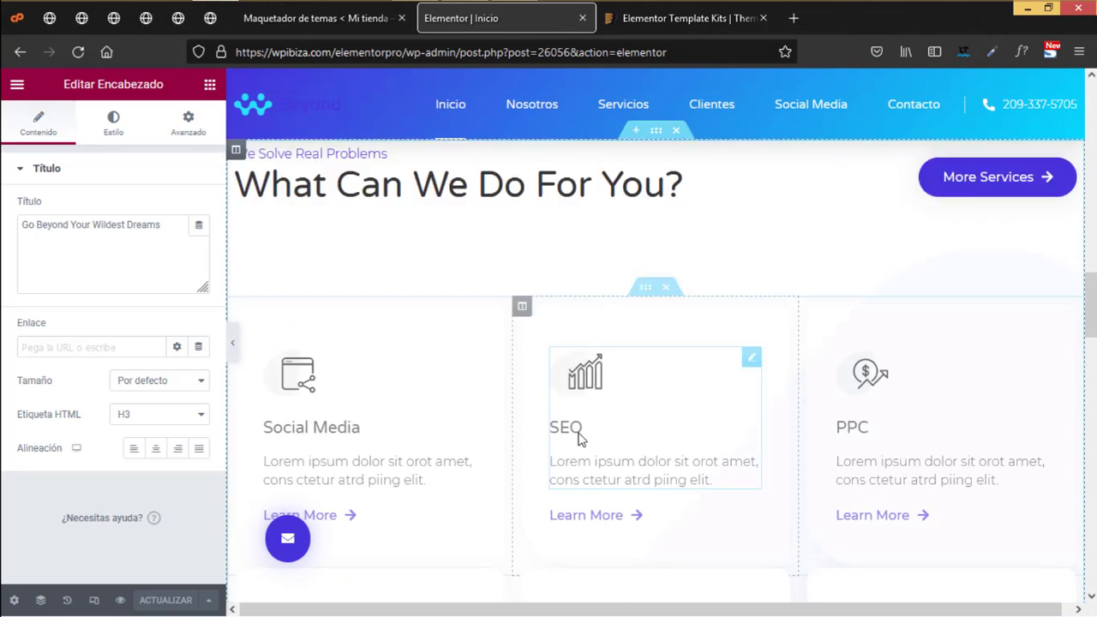
pyautogui.scroll(3, 536, 400)
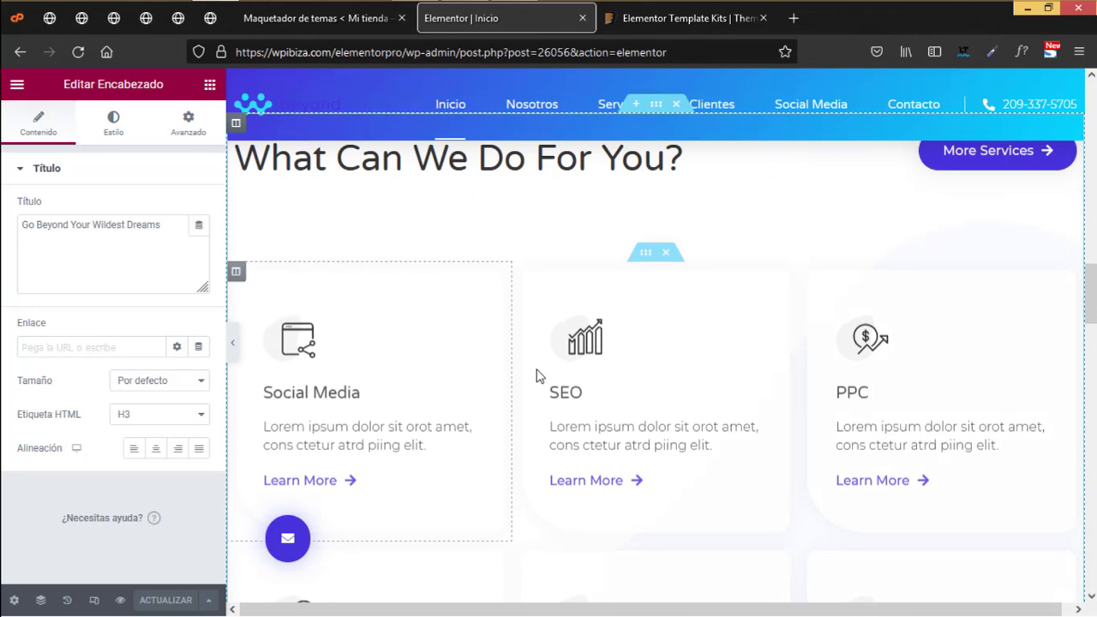
pyautogui.scroll(3, 539, 375)
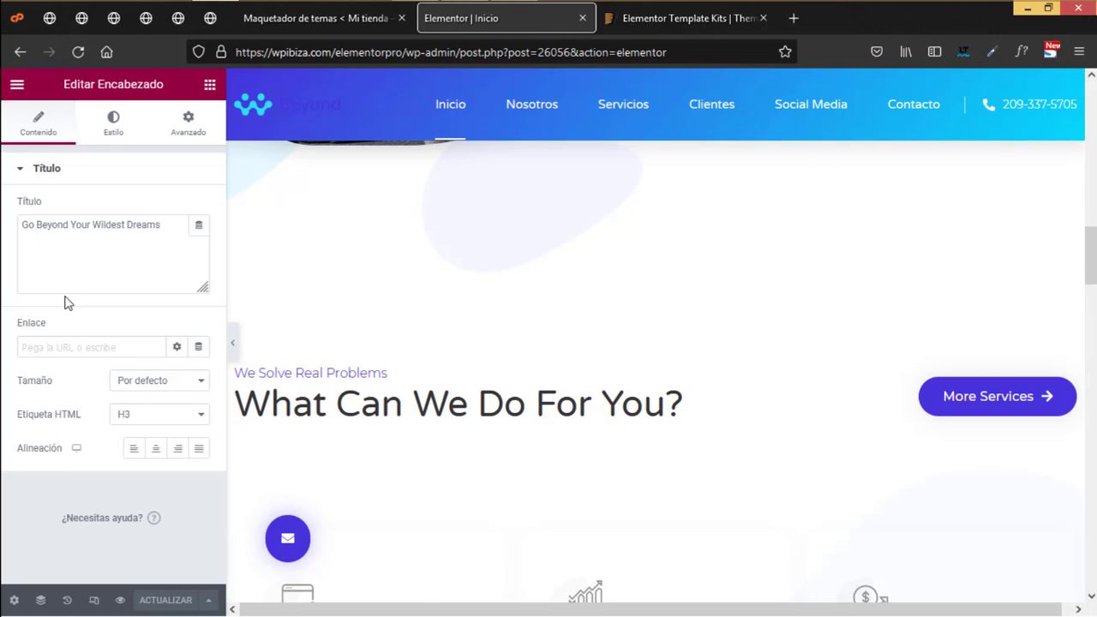
pyautogui.scroll(10, 367, 326)
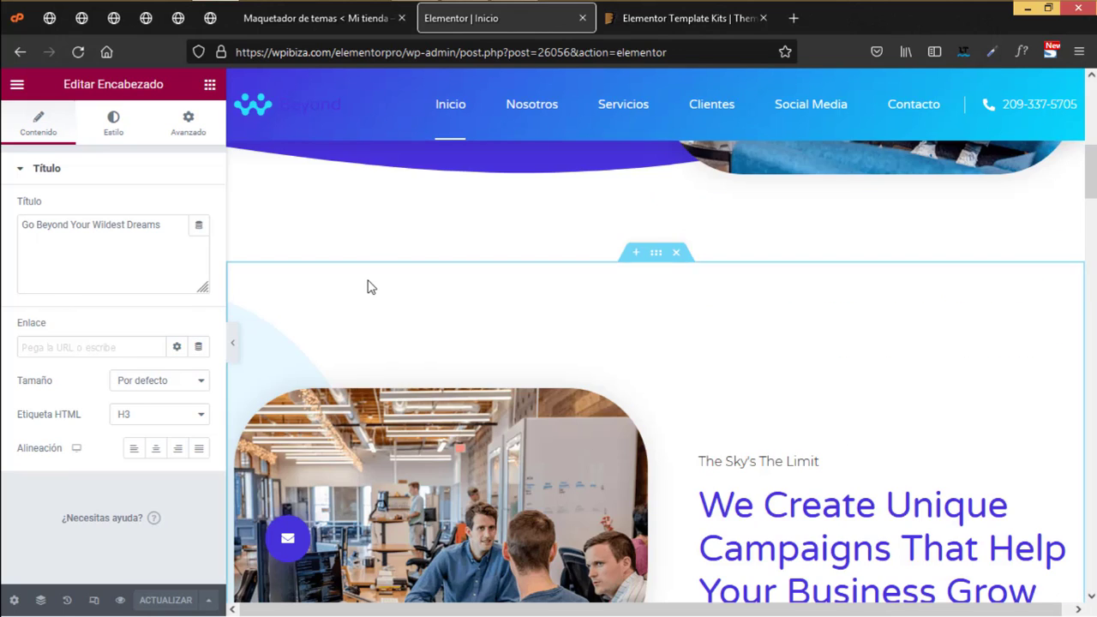
pyautogui.scroll(2, 368, 285)
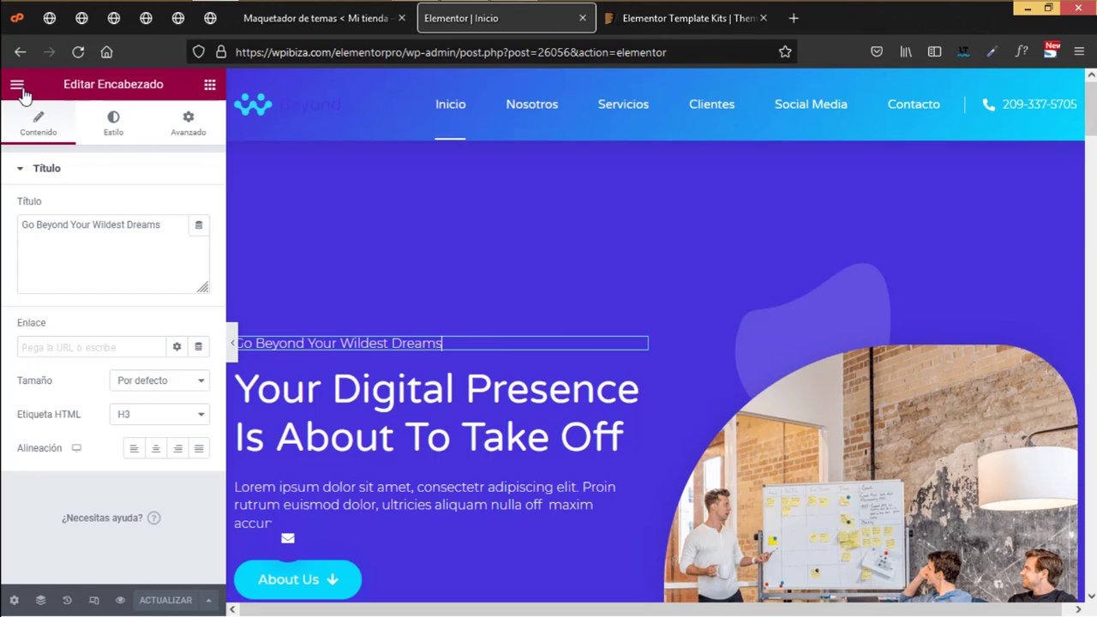
# - Open the global colors in the Elementor site settings
pyautogui.click(17, 86)
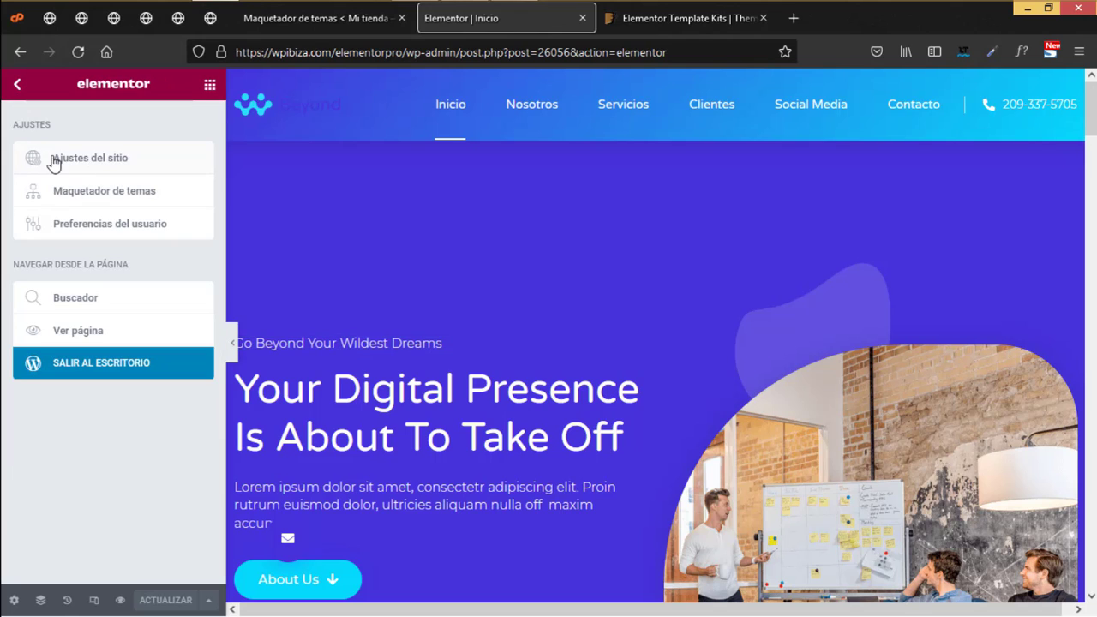
pyautogui.click(110, 163)
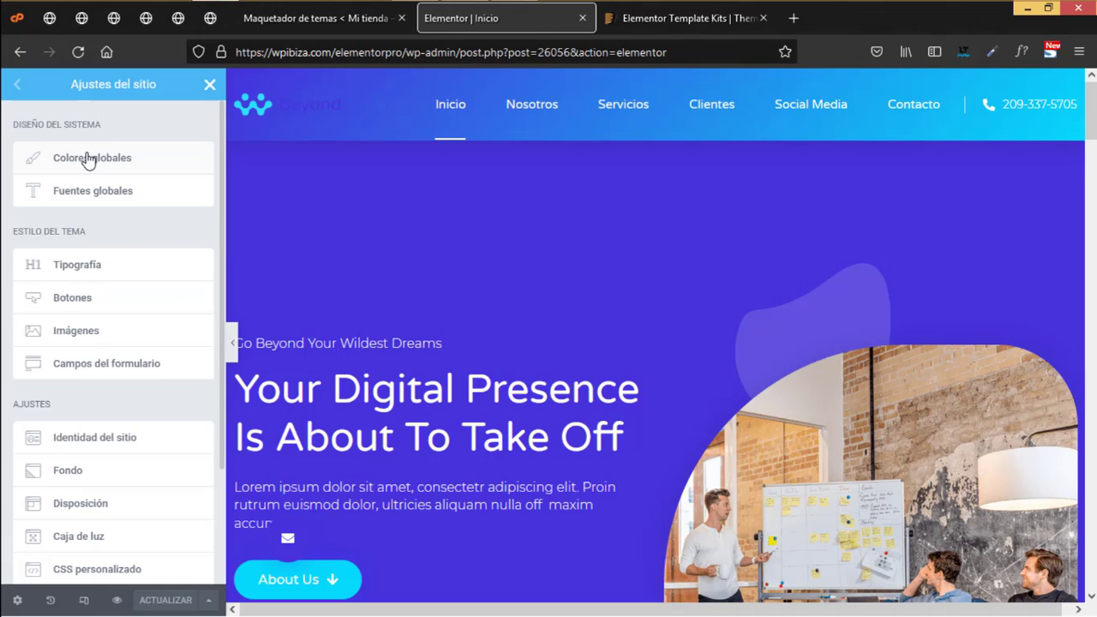
pyautogui.click(87, 159)
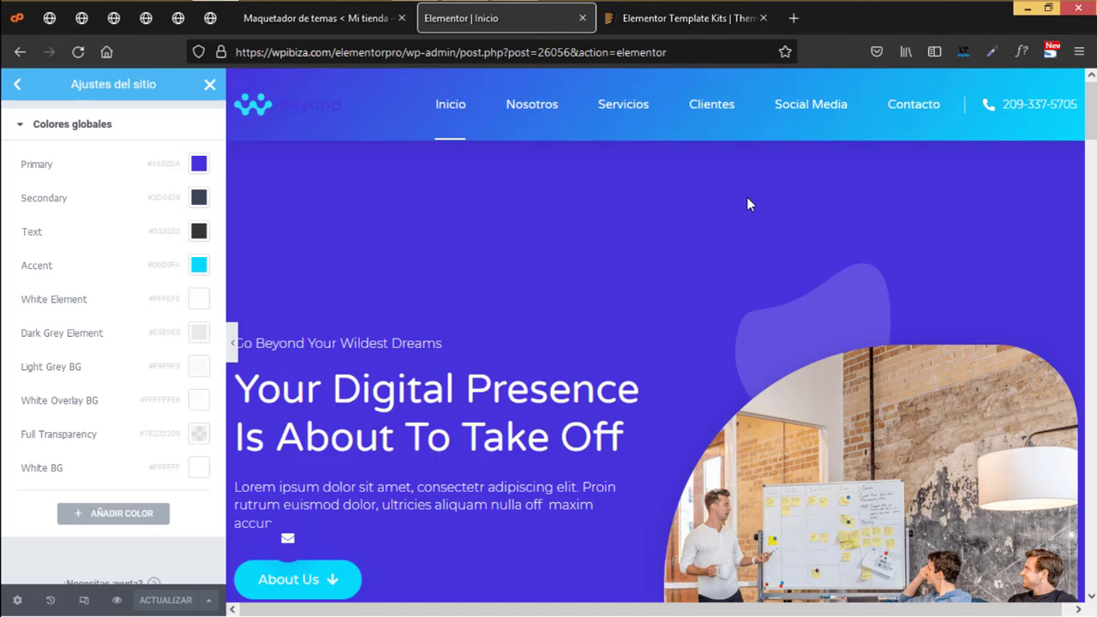
# - Inspect the Primary global color in the color picker and review the list of global fonts
pyautogui.click(198, 163)
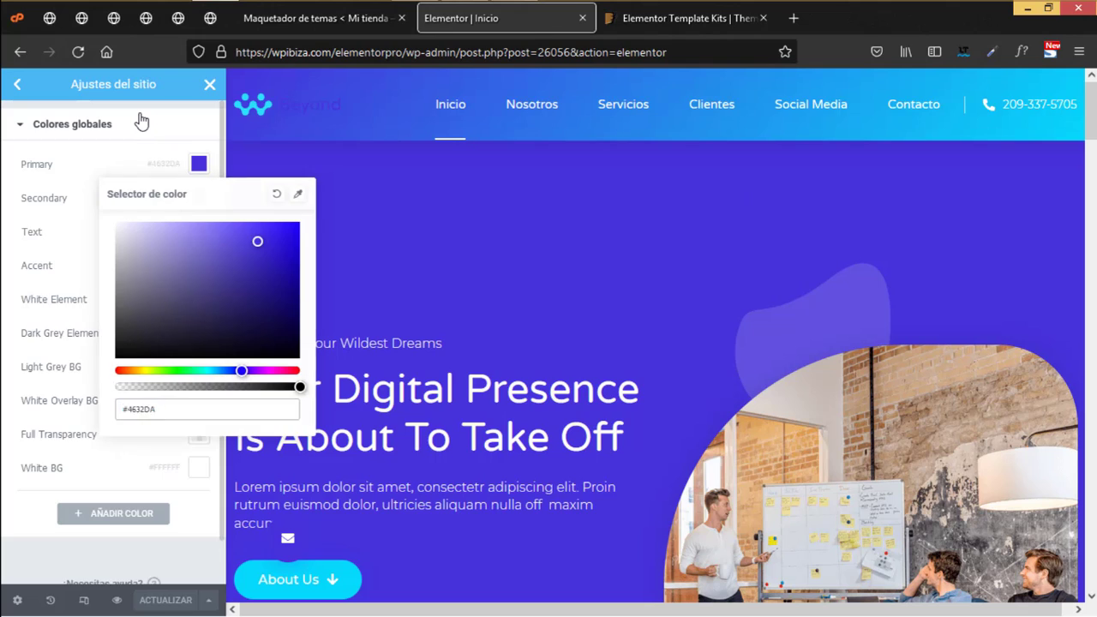
pyautogui.click(34, 124)
pyautogui.click(17, 85)
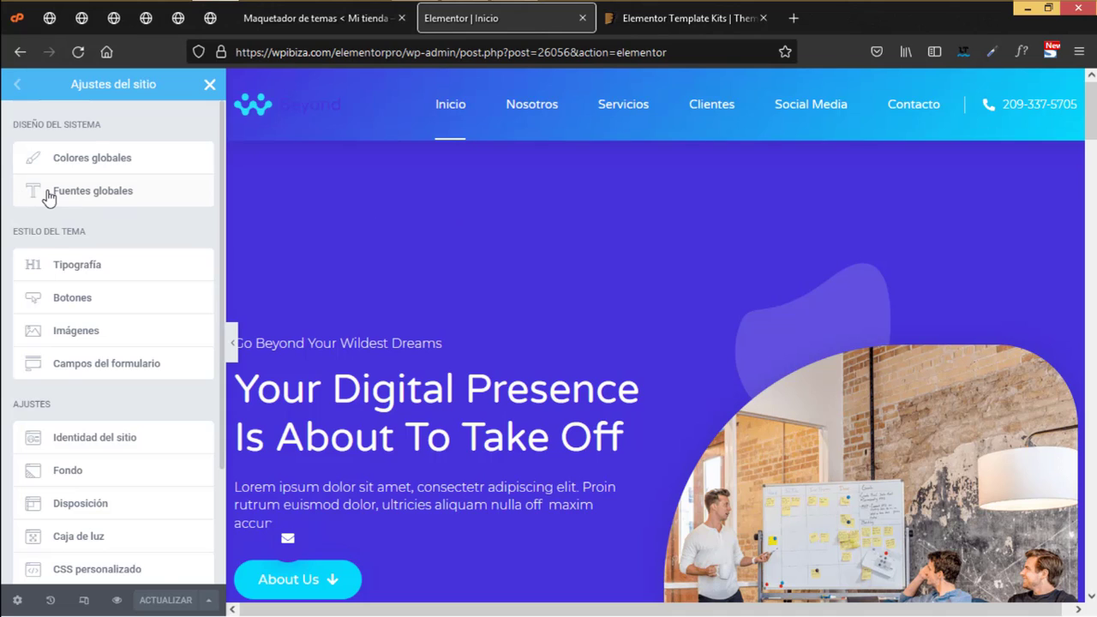
pyautogui.click(48, 195)
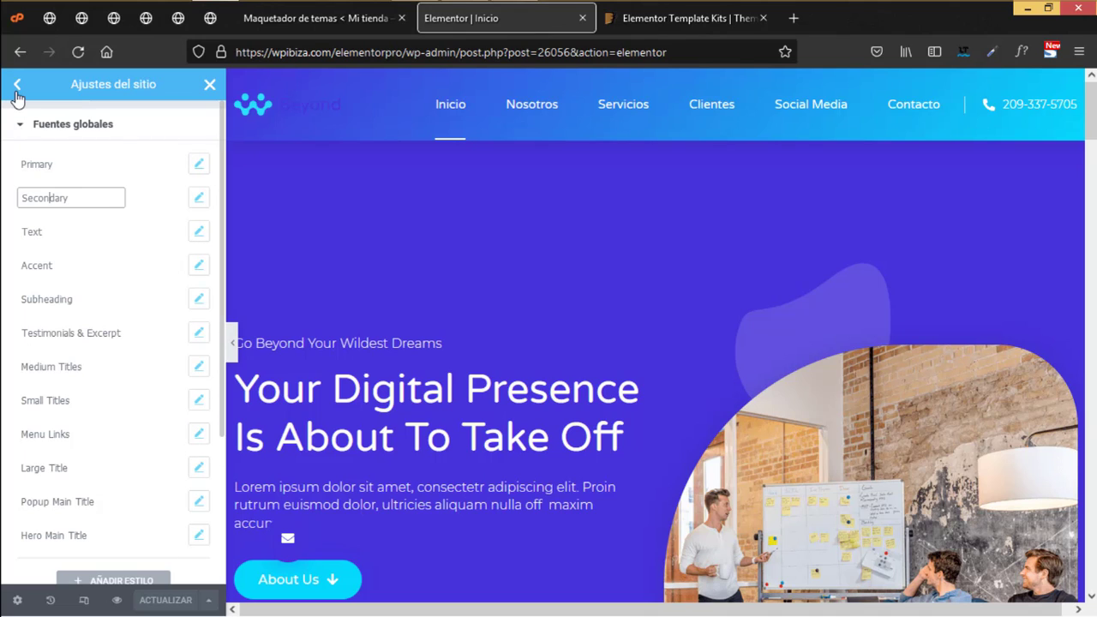
pyautogui.click(18, 85)
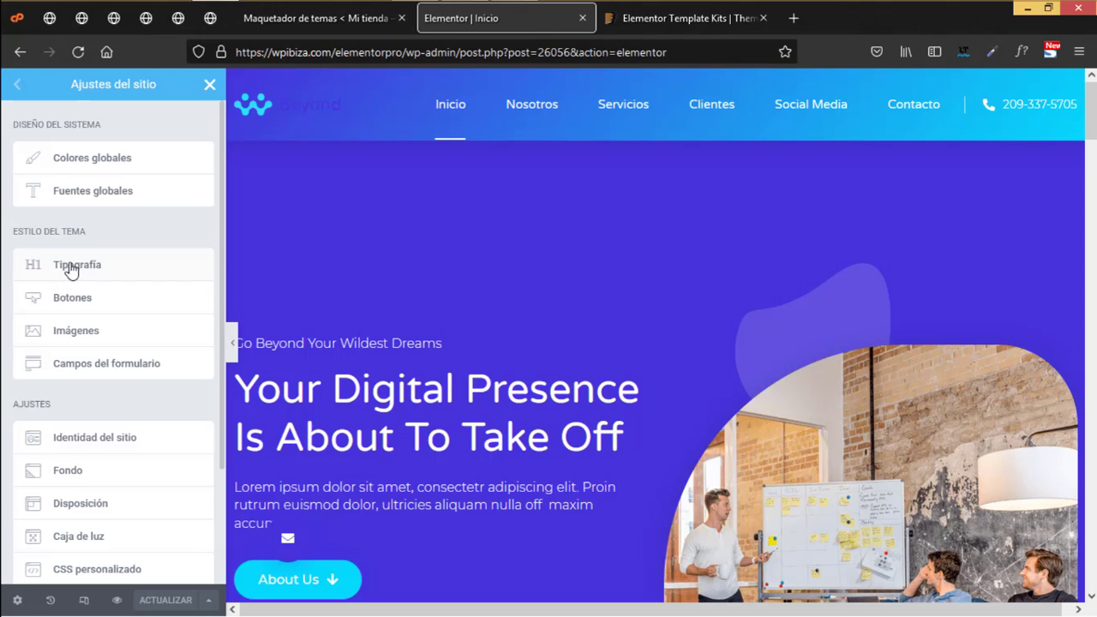
# - Review the theme style settings for Tipografía, including the heading levels, and for Campos del formulario
pyautogui.click(71, 267)
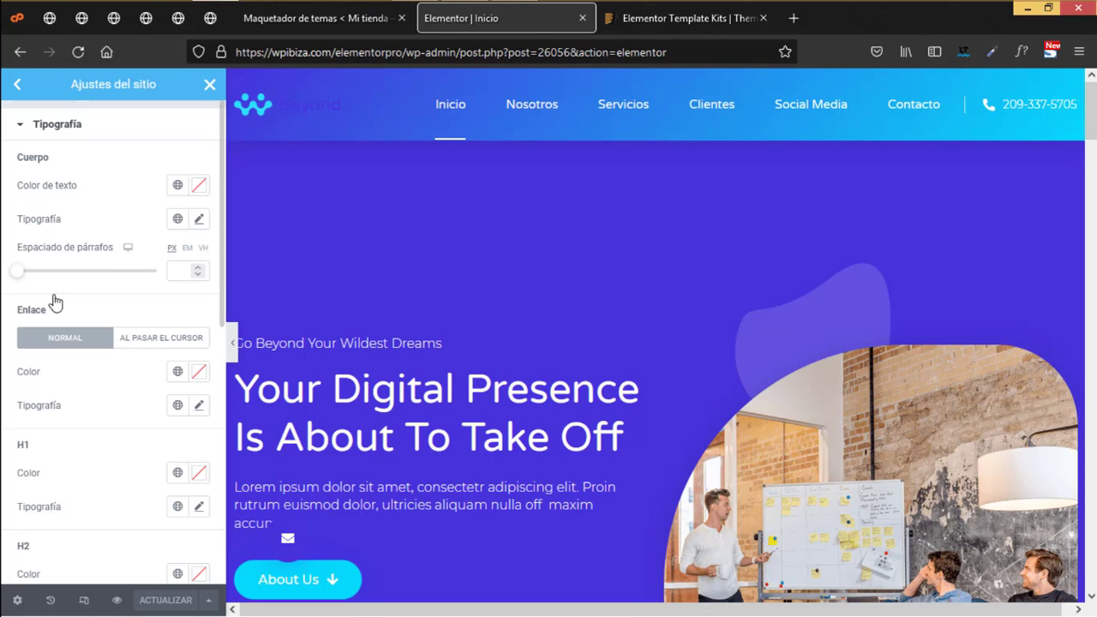
pyautogui.scroll(-5, 107, 334)
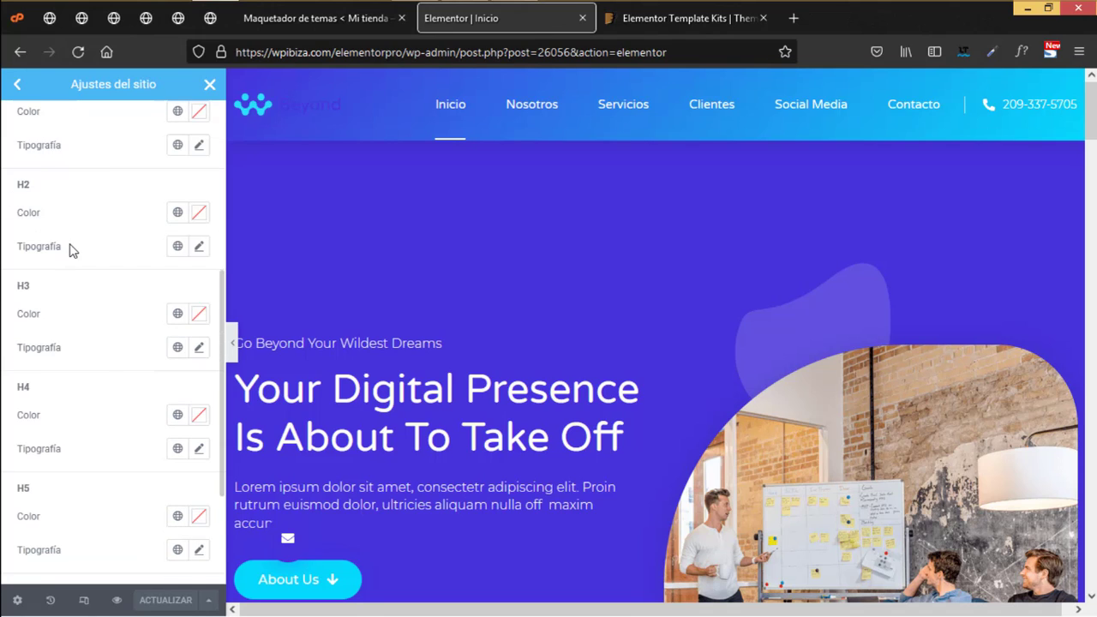
pyautogui.scroll(5, 105, 313)
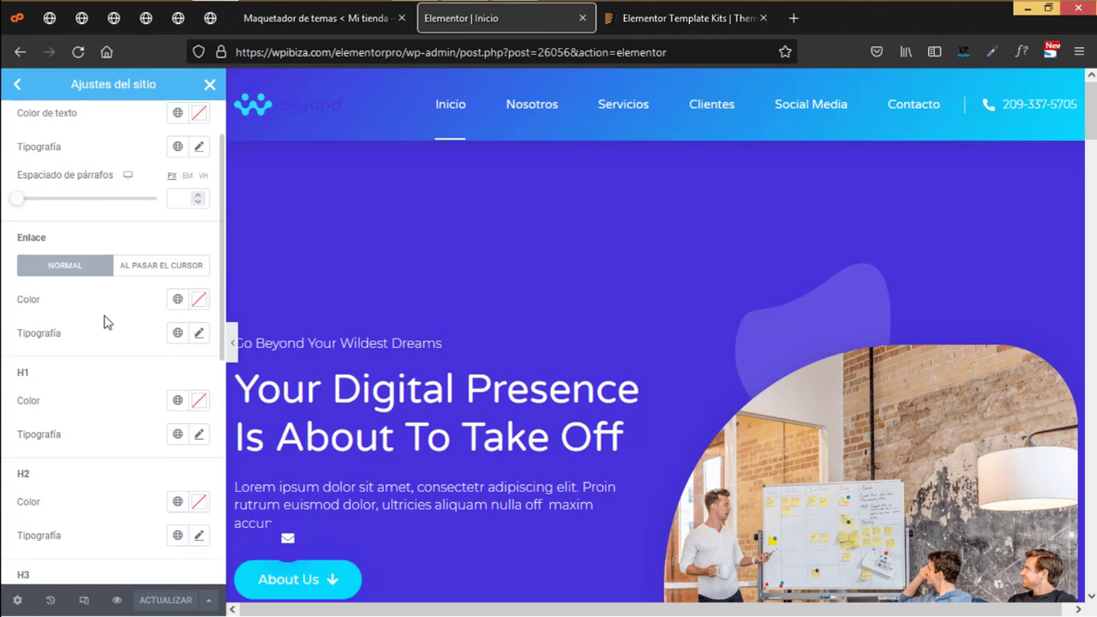
pyautogui.click(18, 85)
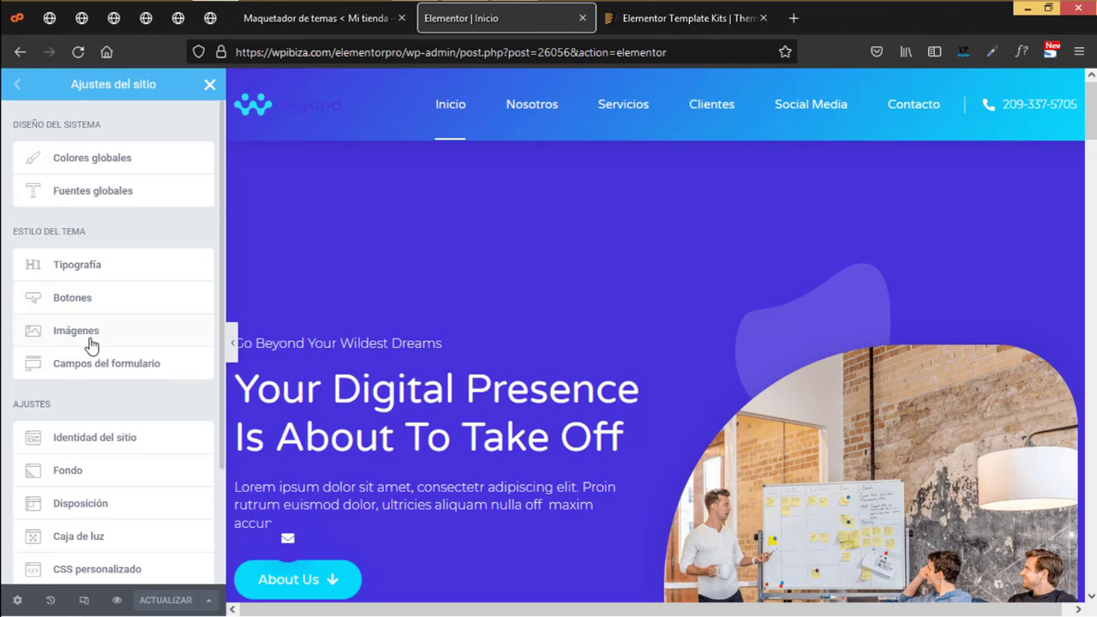
pyautogui.click(103, 377)
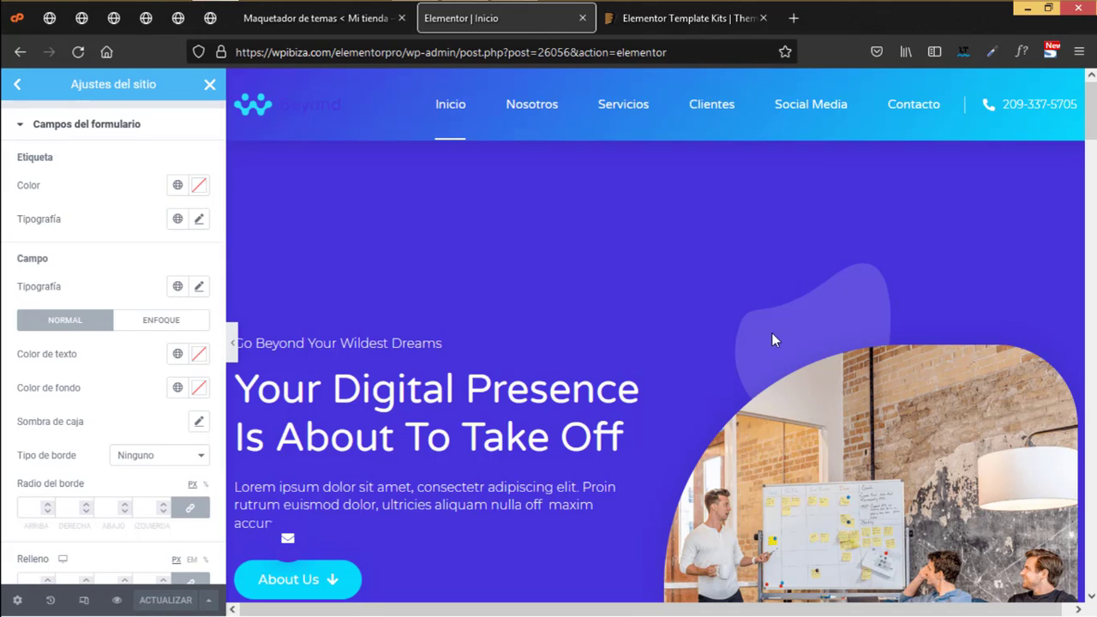
pyautogui.click(16, 86)
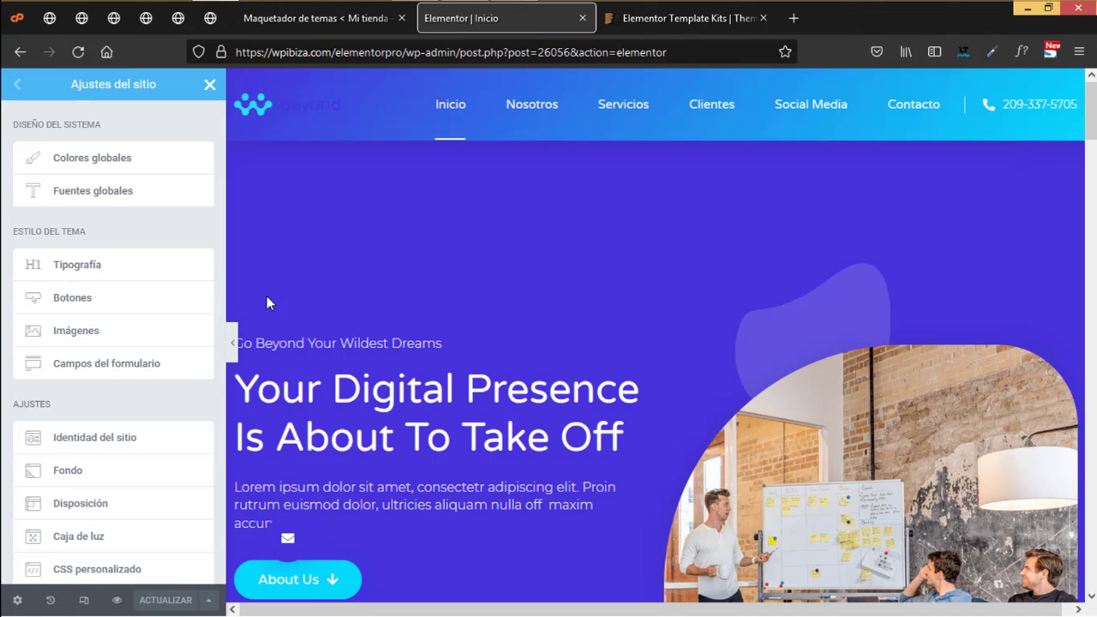
# - Review the site name, description, logo and favicon in the Identidad del sitio settings
pyautogui.scroll(-3, 116, 419)
pyautogui.scroll(3, 110, 421)
pyautogui.scroll(-2, 101, 409)
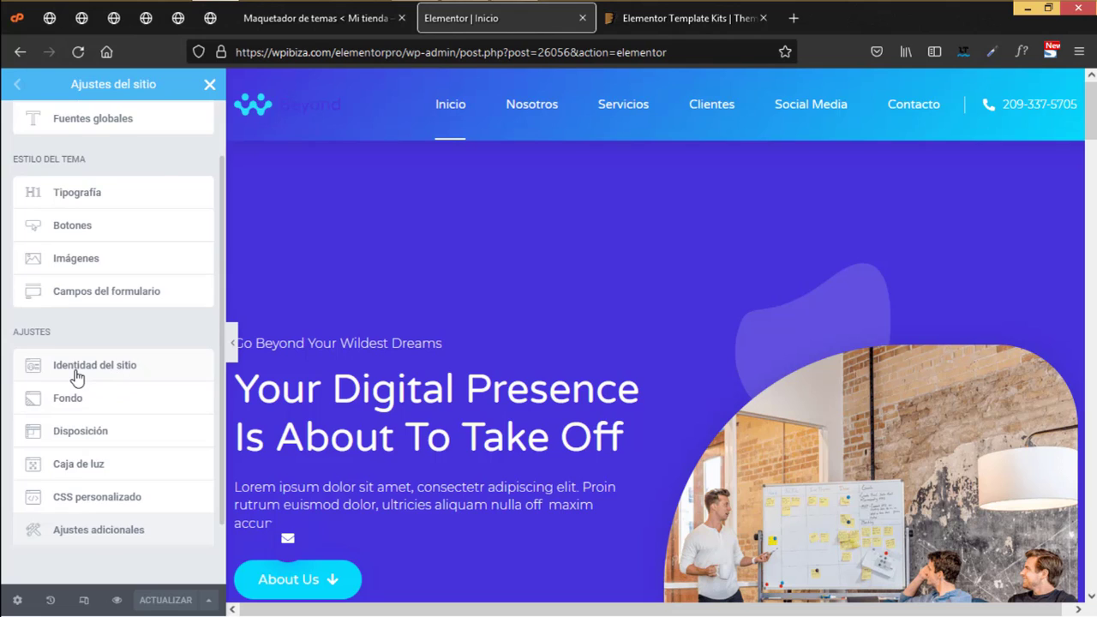
pyautogui.click(76, 376)
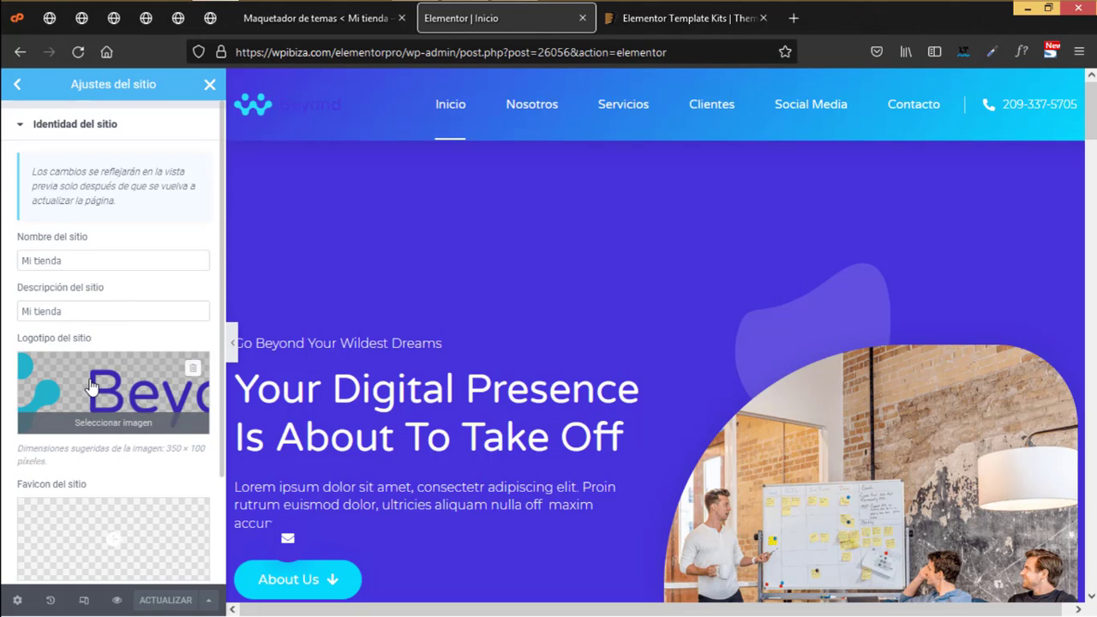
pyautogui.scroll(-2, 92, 387)
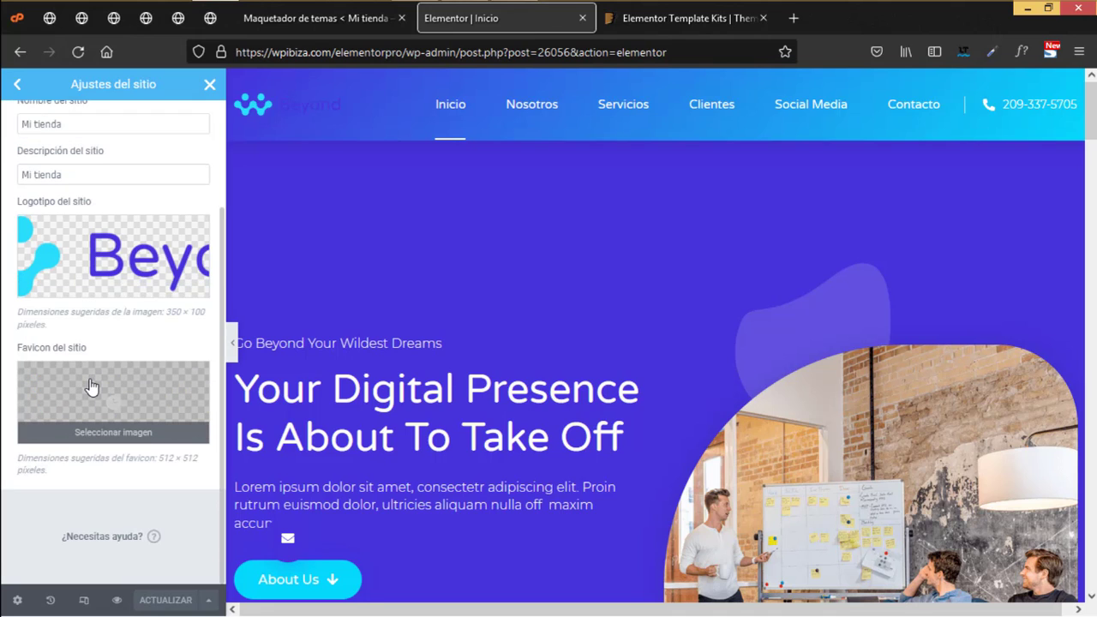
pyautogui.scroll(2, 92, 387)
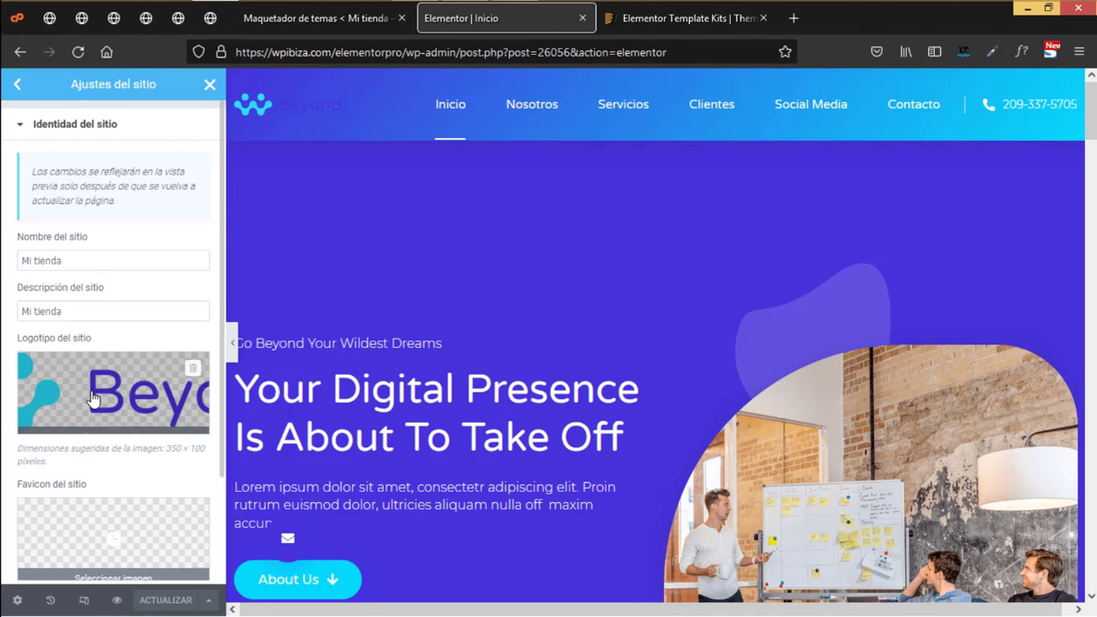
pyautogui.click(17, 84)
# - Examine the site-wide Fondo settings and the Disposición settings for content width and widget spacing
pyautogui.scroll(-2, 141, 493)
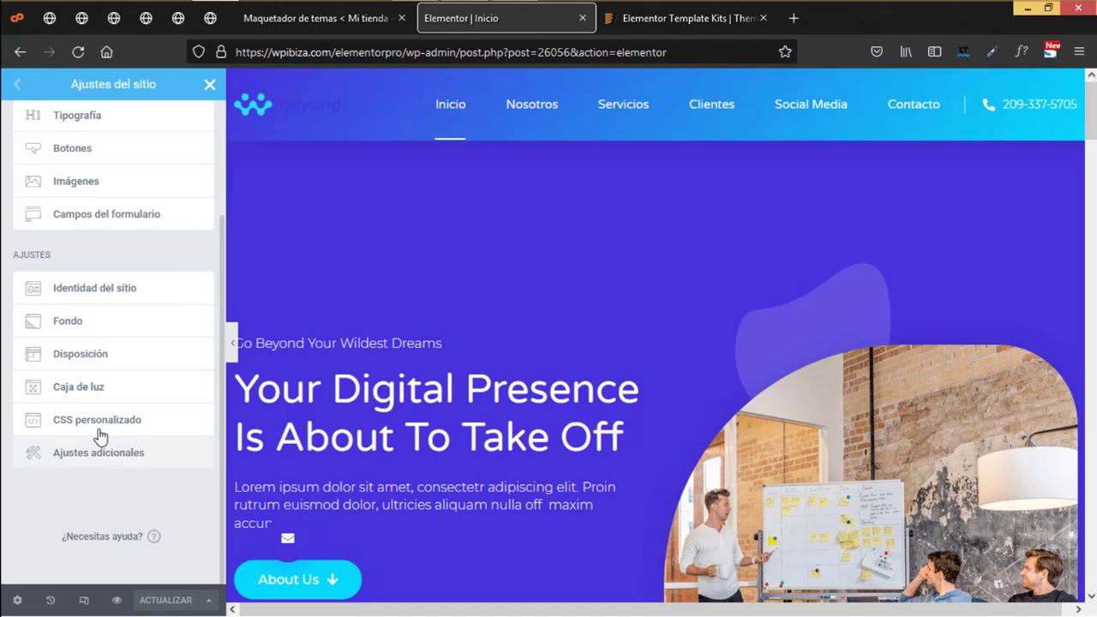
pyautogui.click(73, 320)
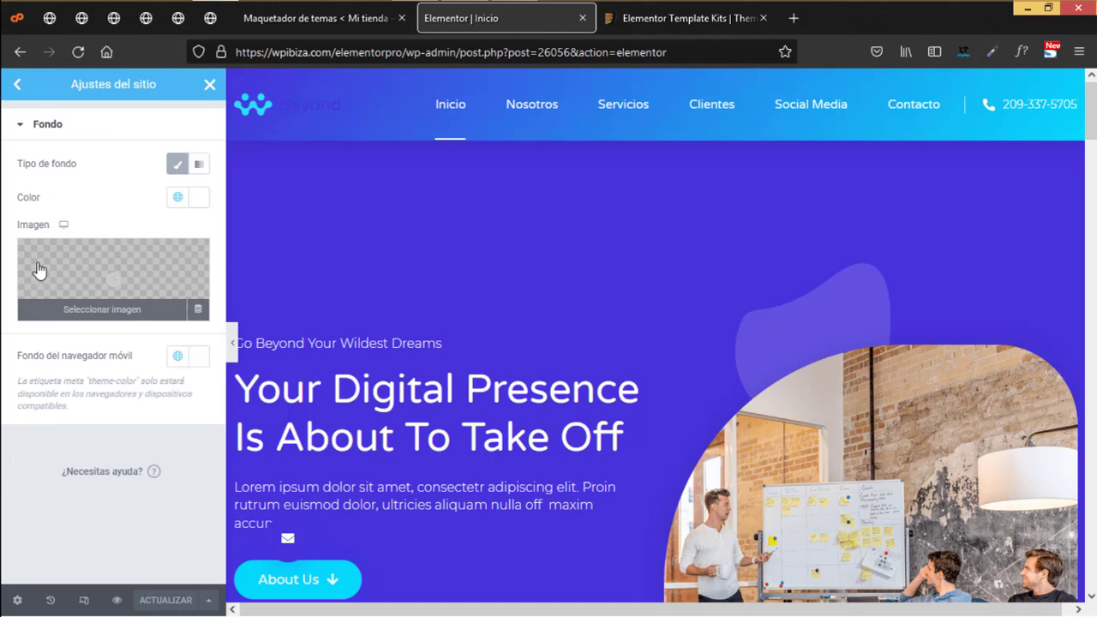
pyautogui.click(17, 84)
pyautogui.scroll(-2, 123, 493)
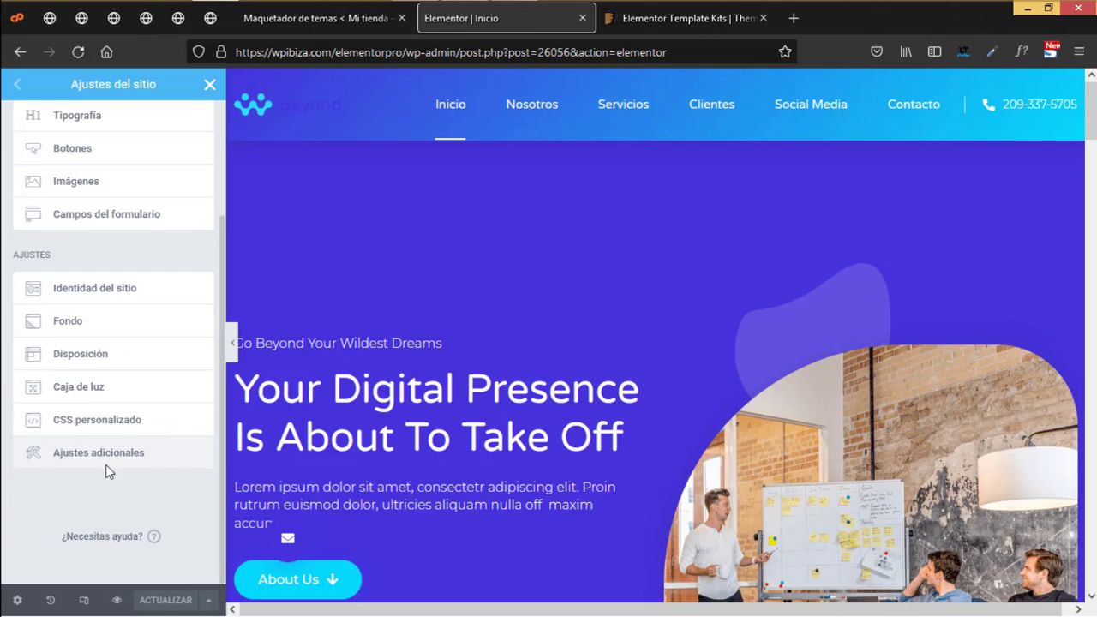
pyautogui.click(82, 356)
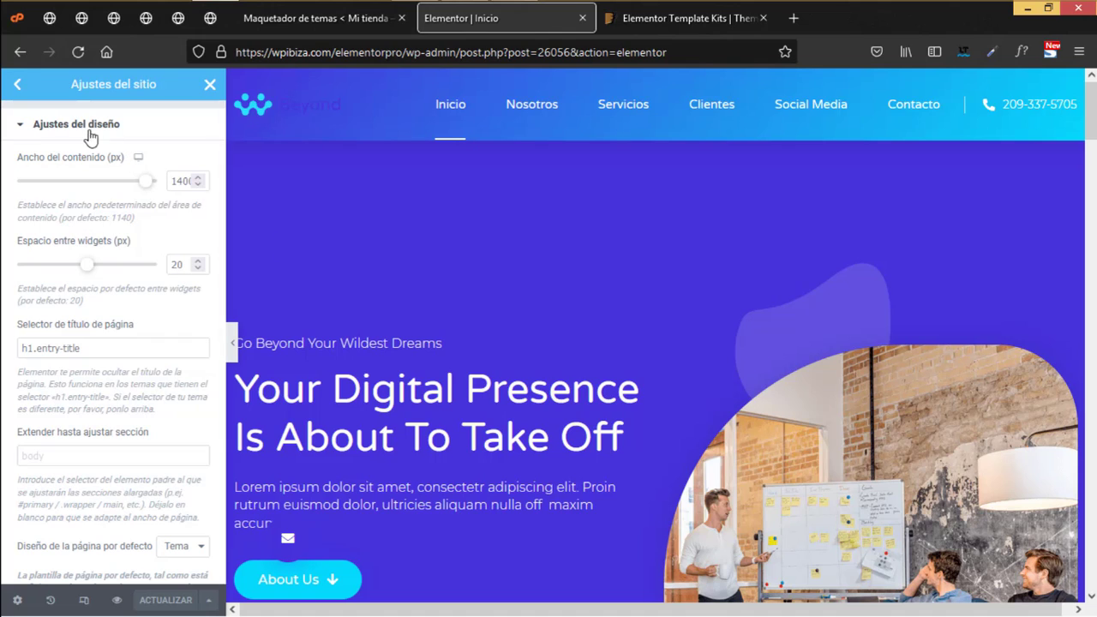
pyautogui.click(18, 84)
# - Review the Caja de luz and CSS personalizado settings, and close the site settings
pyautogui.scroll(-3, 154, 463)
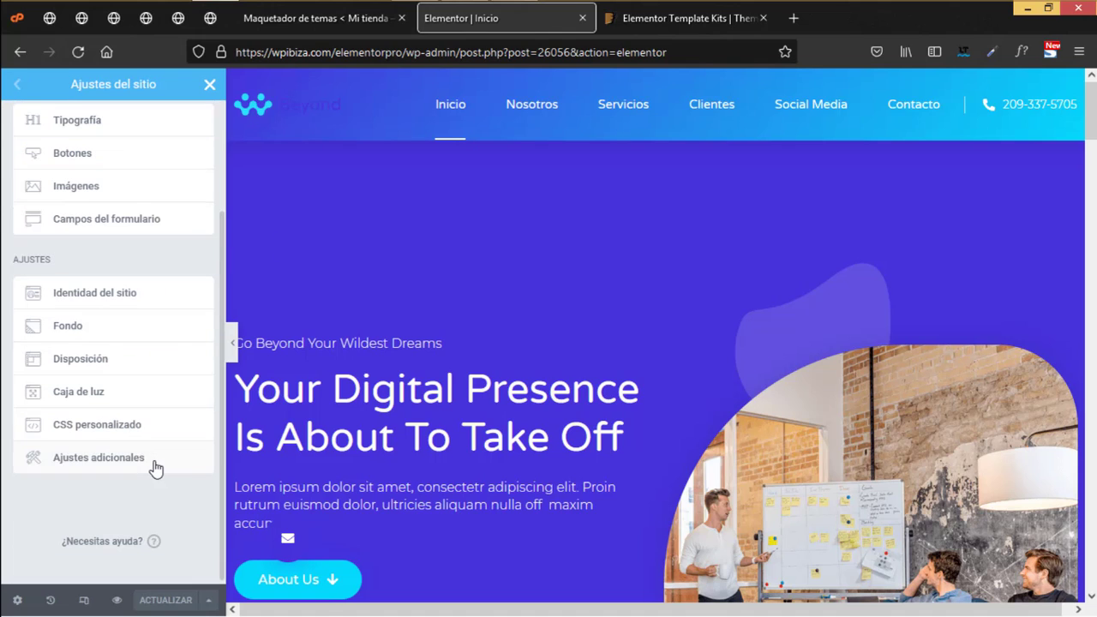
pyautogui.click(102, 395)
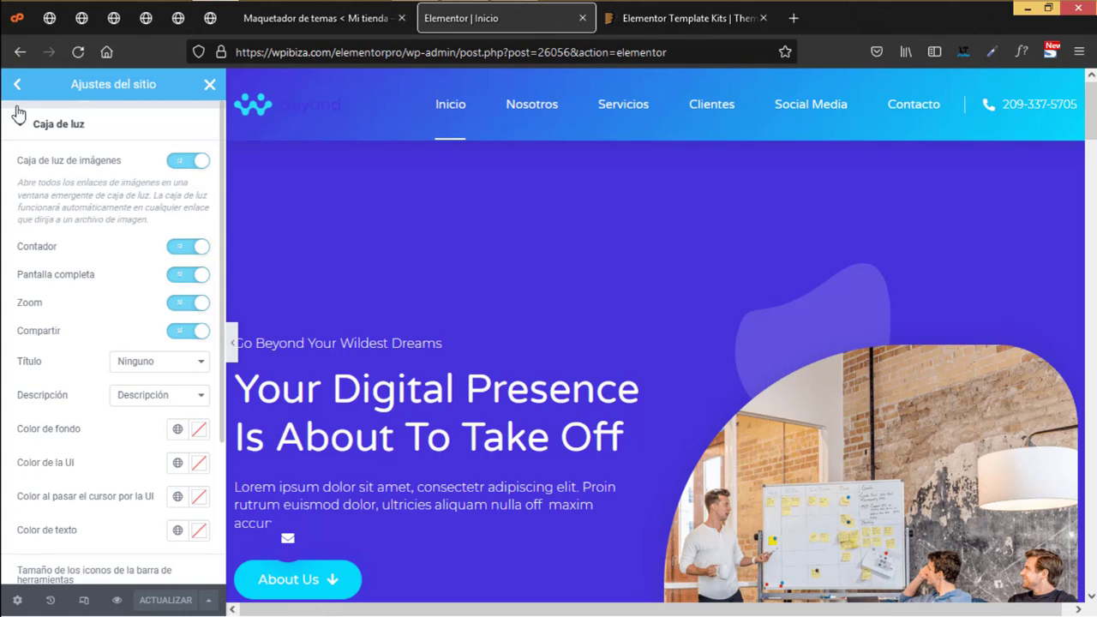
pyautogui.click(17, 84)
pyautogui.scroll(-2, 89, 469)
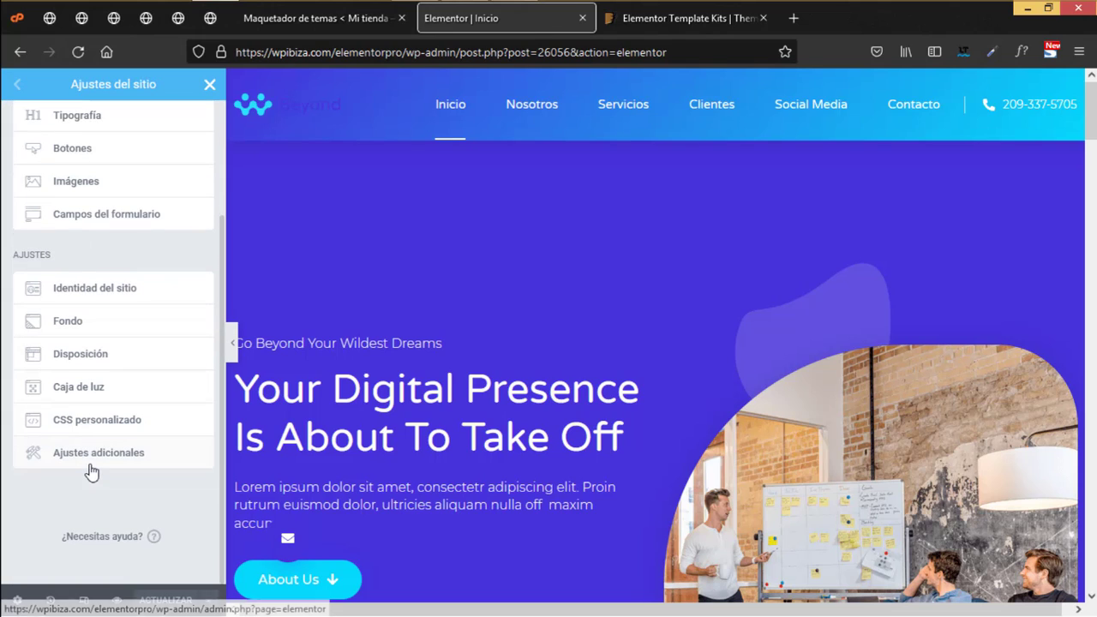
pyautogui.click(72, 423)
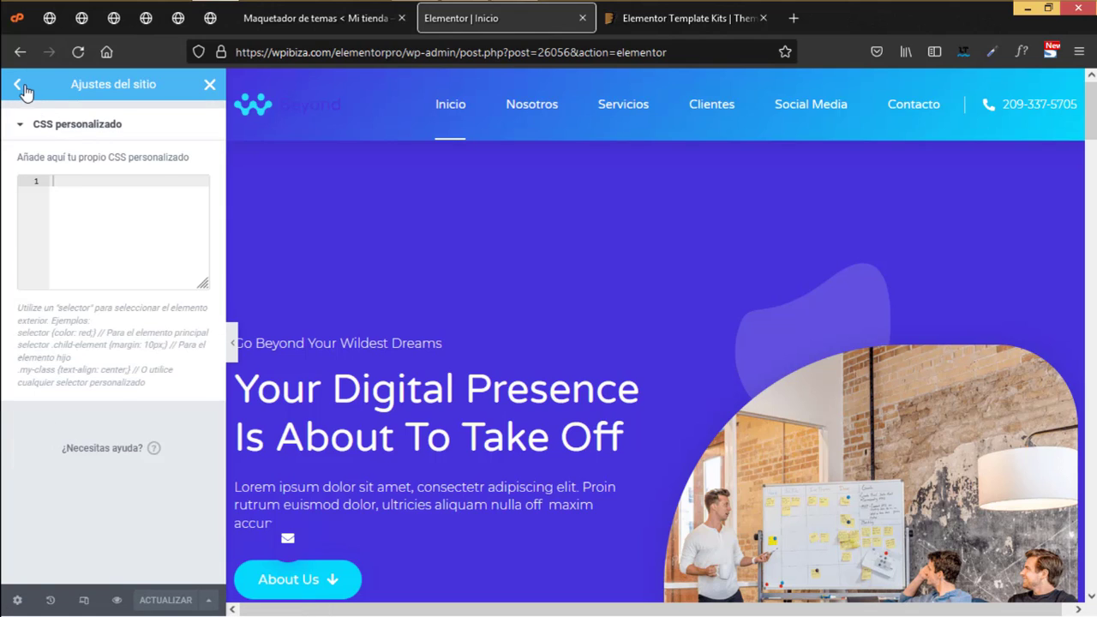
pyautogui.click(17, 84)
pyautogui.scroll(-2, 76, 532)
pyautogui.scroll(-2, 76, 531)
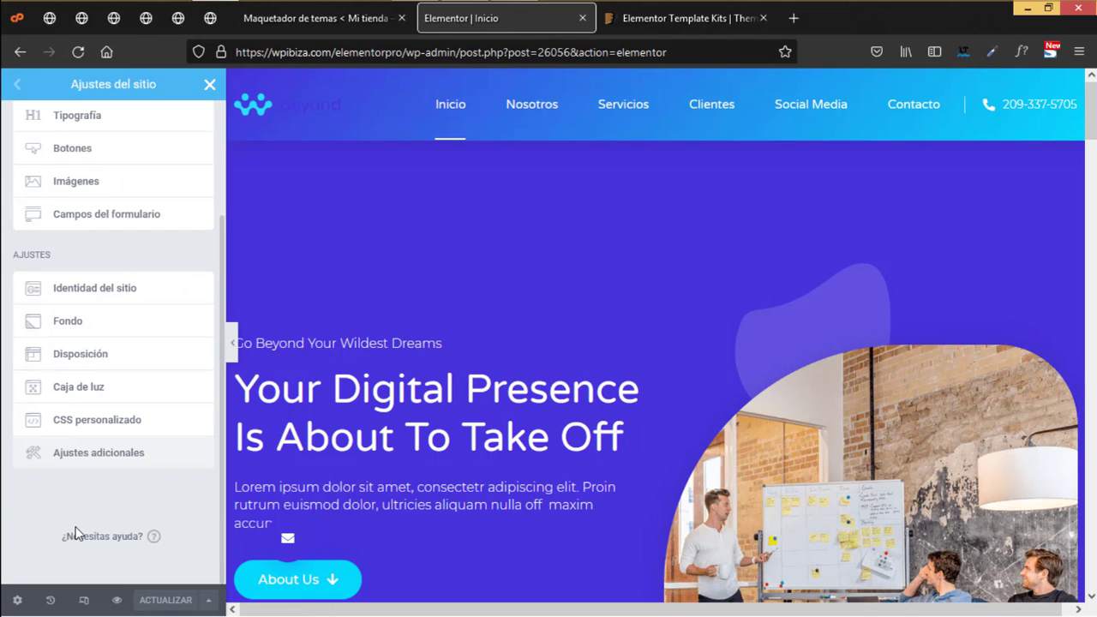
pyautogui.scroll(4, 76, 528)
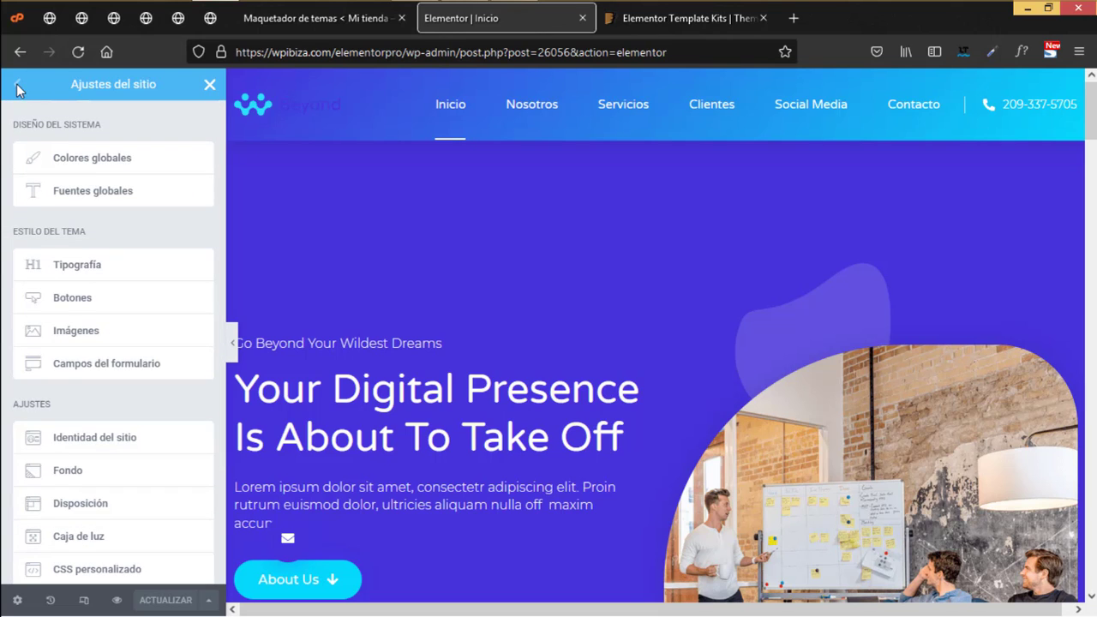
pyautogui.click(209, 85)
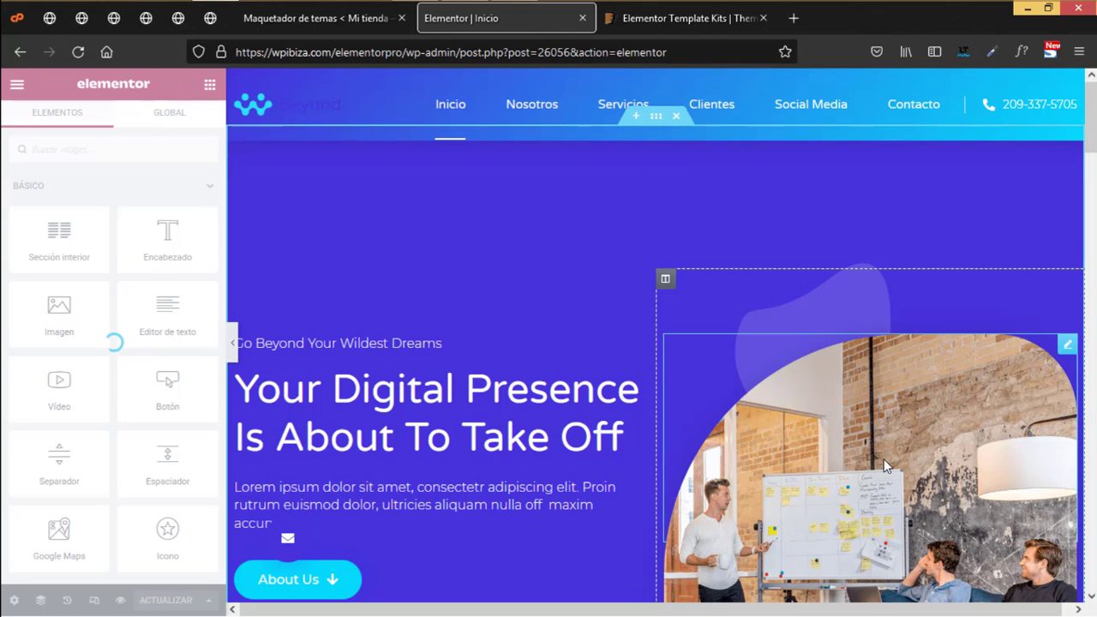
pyautogui.scroll(-4, 883, 463)
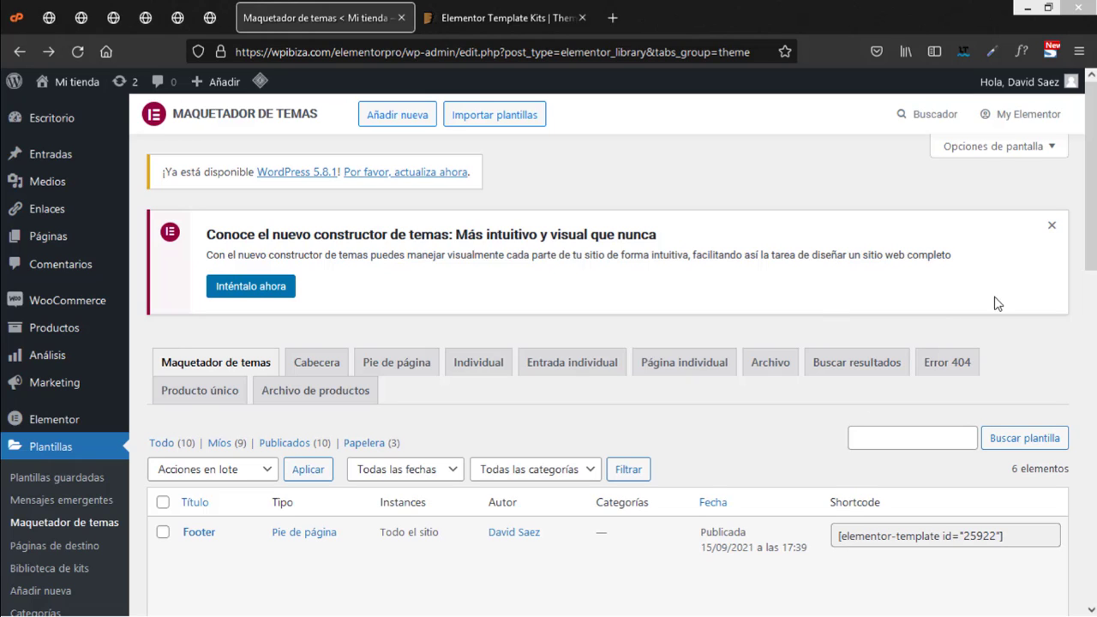
# - Dismiss the new theme builder notice and review the live home page down to its footer in a new browser tab
pyautogui.click(1051, 224)
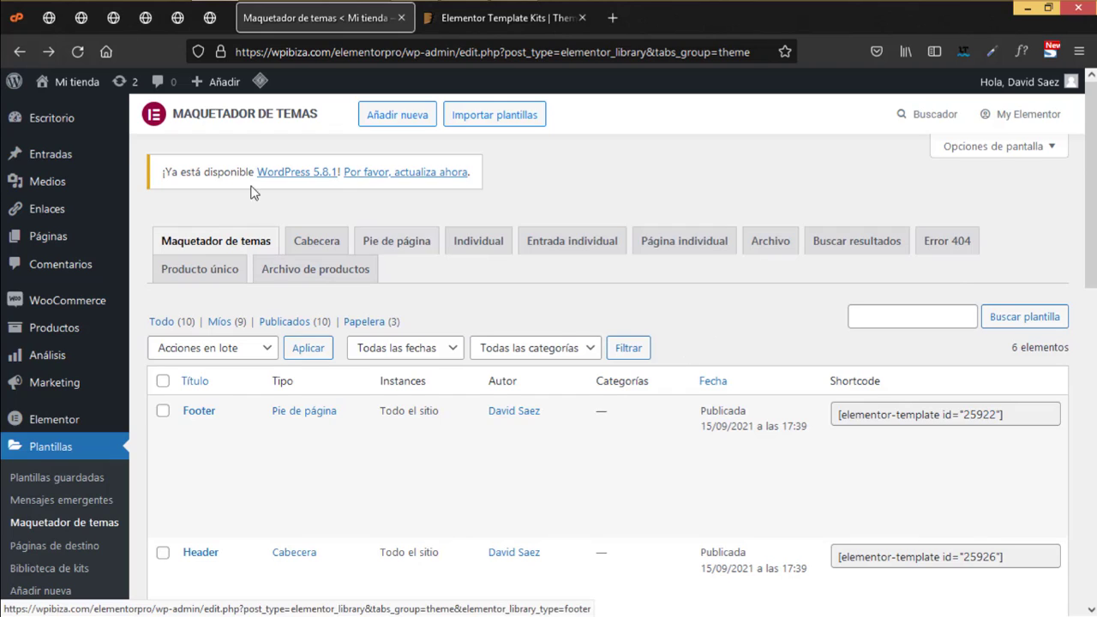
pyautogui.moveTo(76, 86)
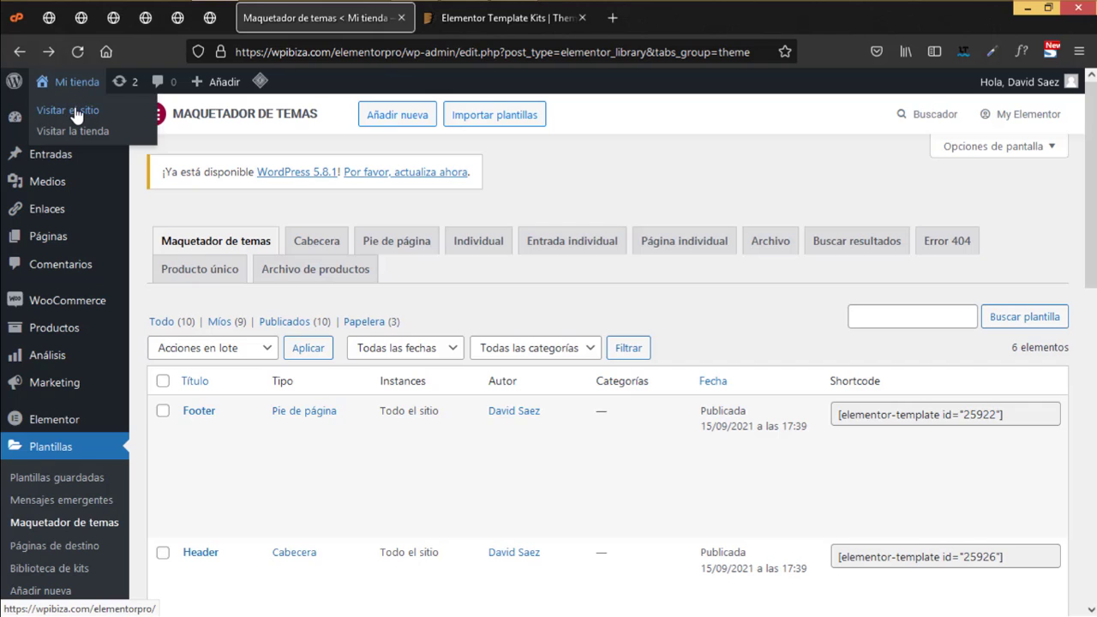
pyautogui.rightClick(76, 114)
pyautogui.click(103, 119)
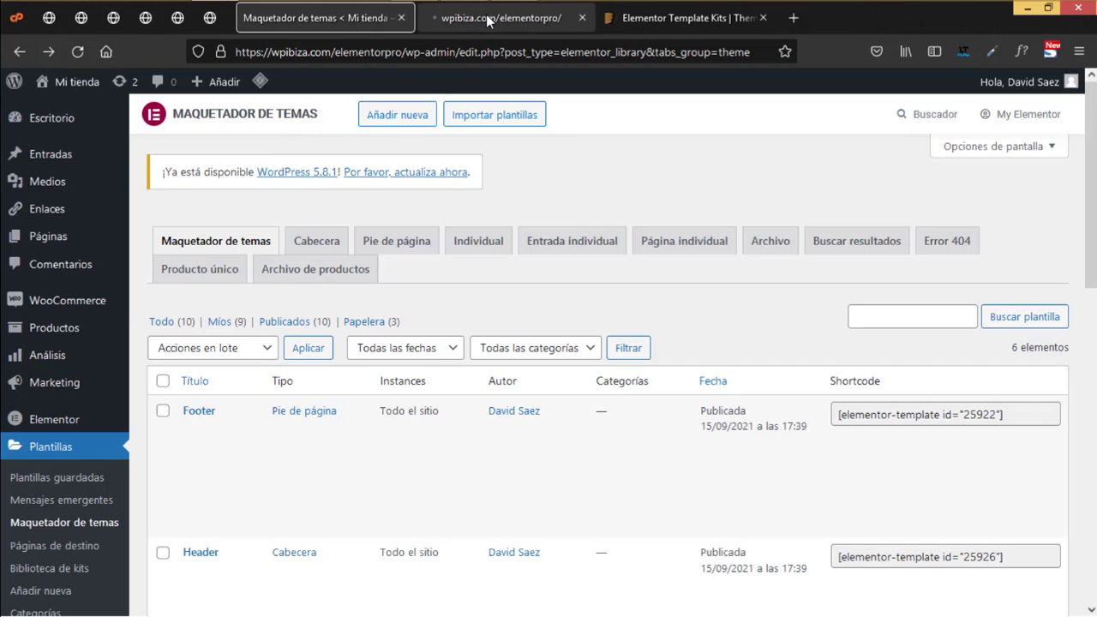
pyautogui.click(486, 19)
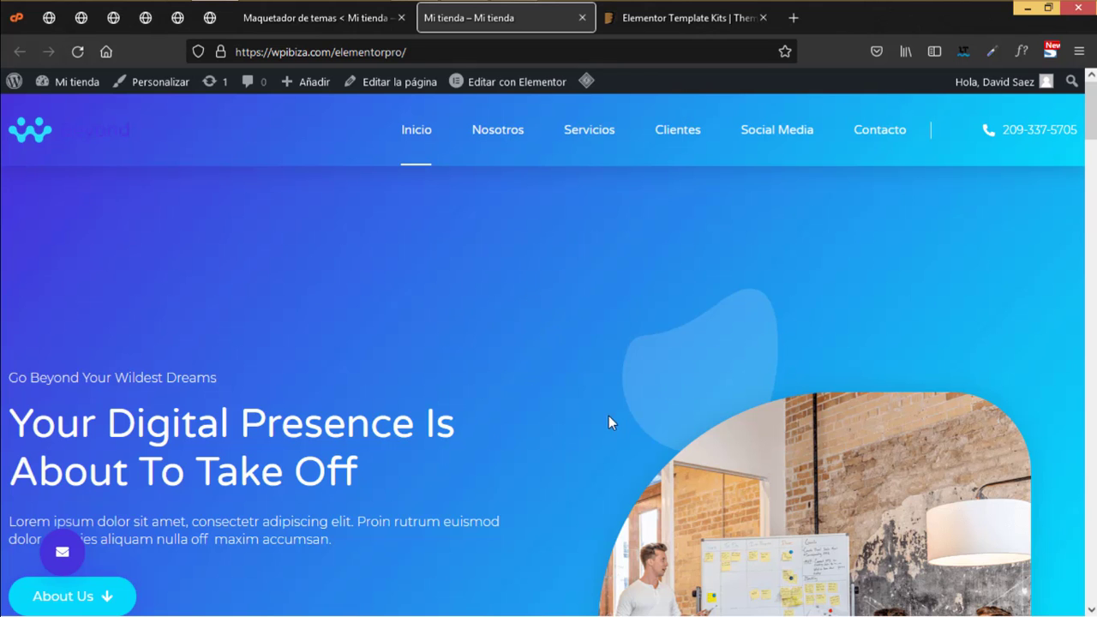
pyautogui.scroll(-15, 751, 419)
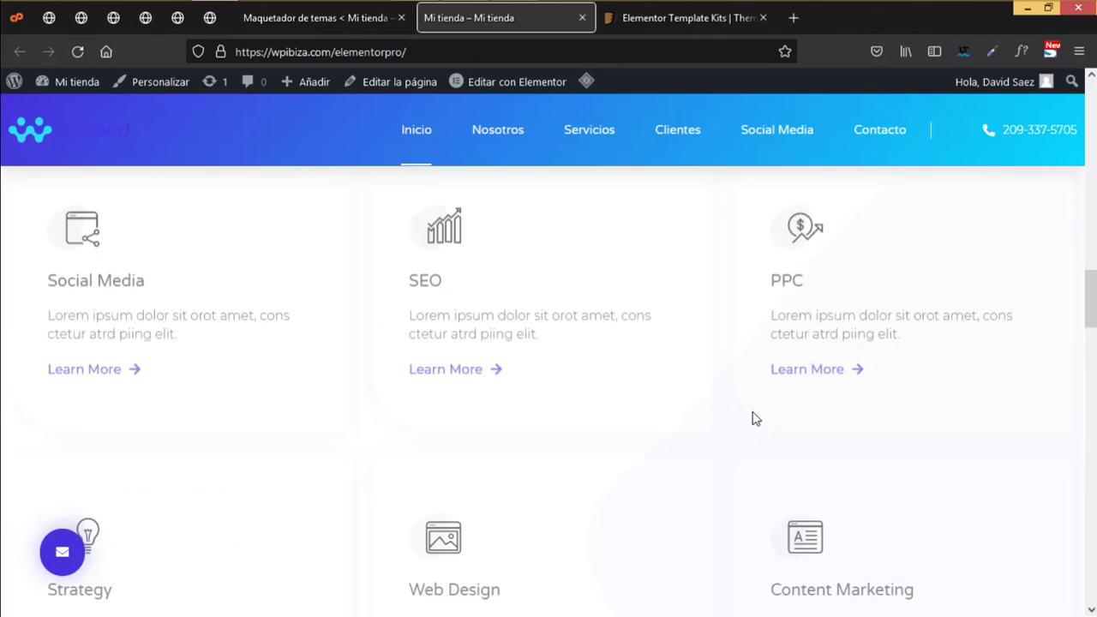
pyautogui.scroll(-15, 751, 418)
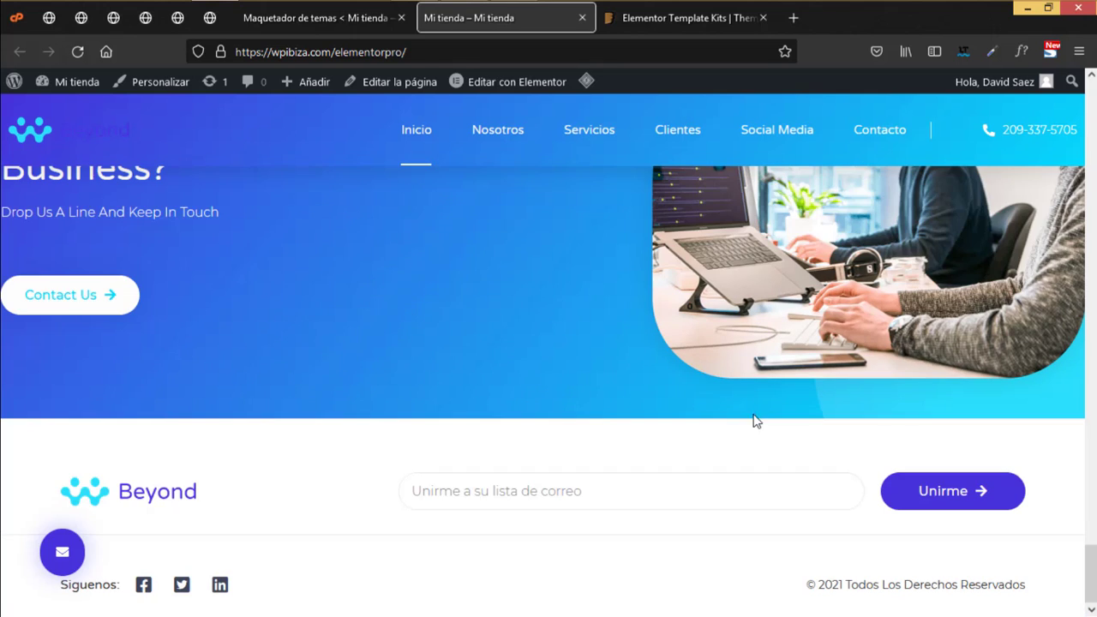
# - Open the Importar / exportar kit section of Elementor's Herramientas in the WordPress admin
pyautogui.click(352, 26)
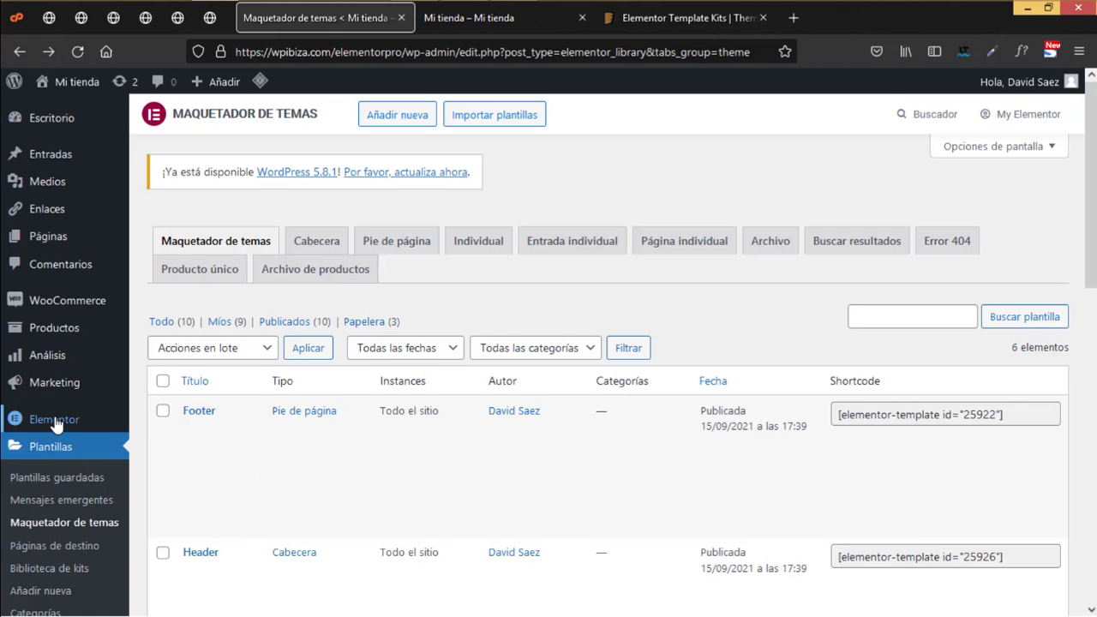
pyautogui.moveTo(56, 426)
pyautogui.click(177, 464)
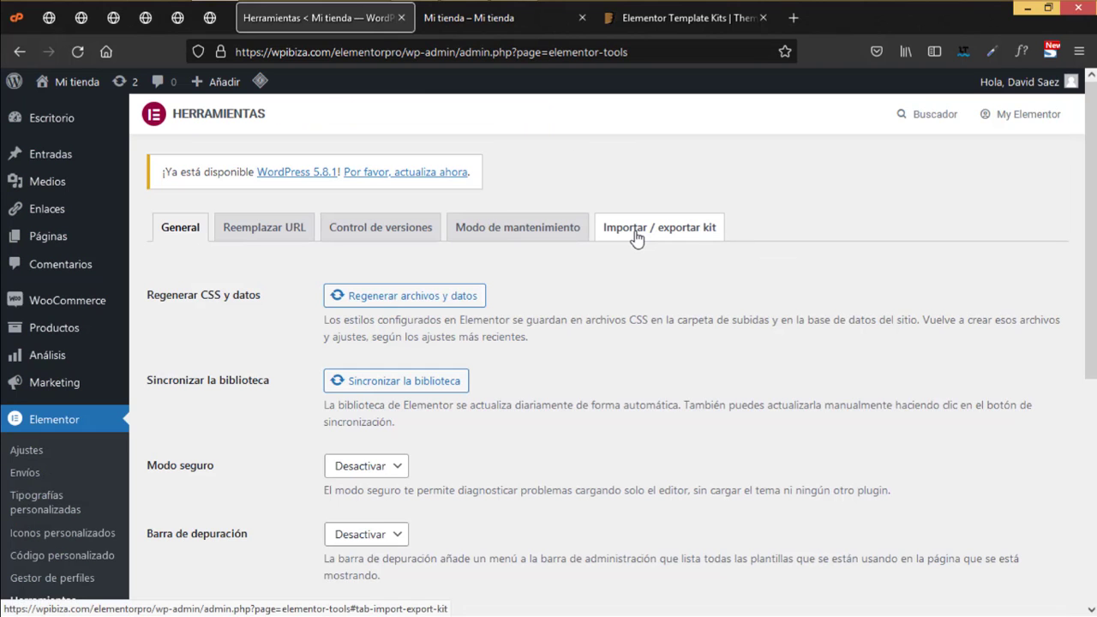
pyautogui.click(662, 235)
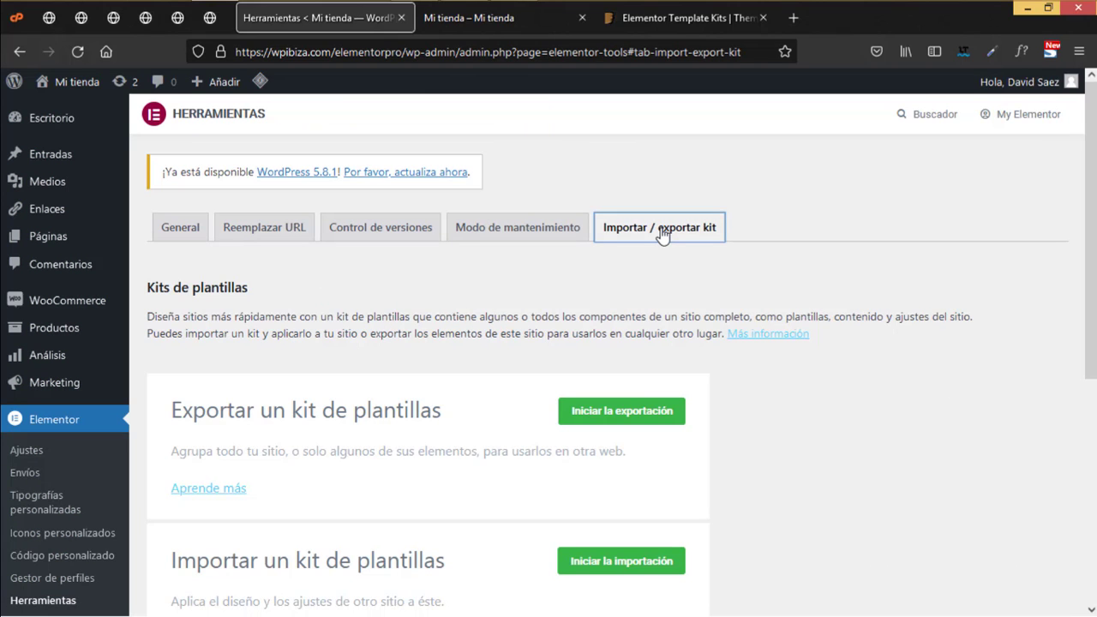
# - Export a template kit of the site with Plantillas, Contenido and Ajustes del sitio all included
pyautogui.scroll(-3, 814, 477)
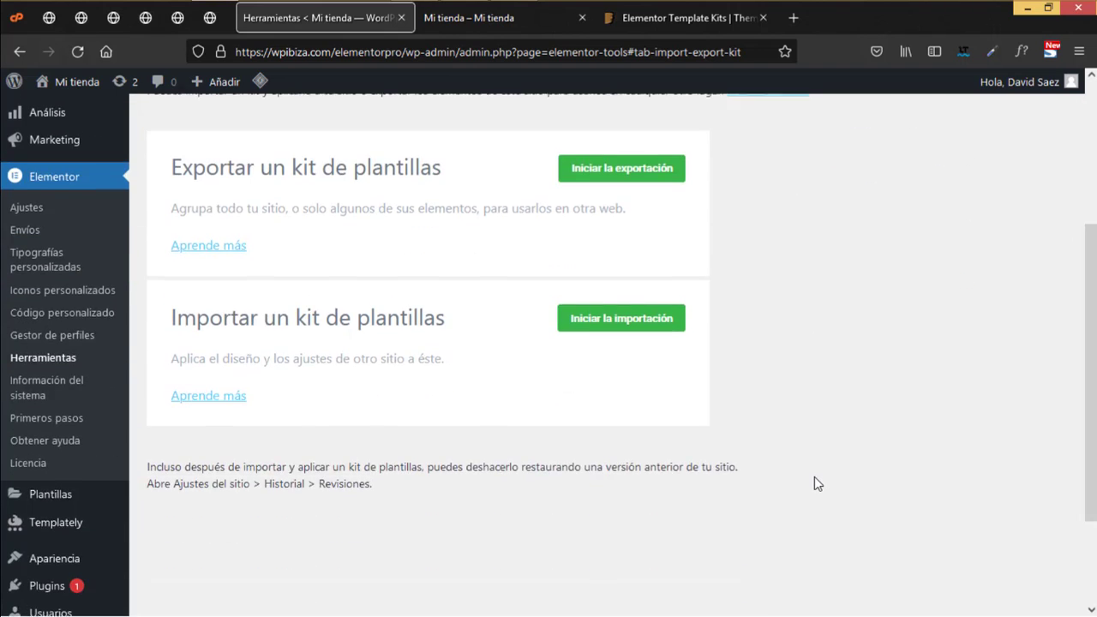
pyautogui.scroll(2, 814, 476)
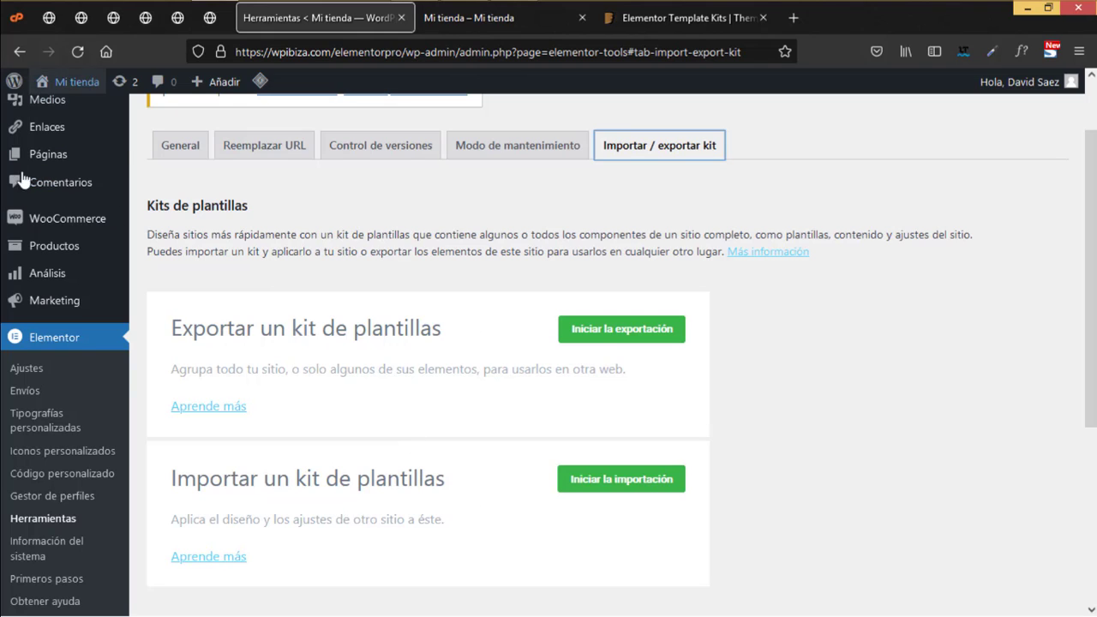
pyautogui.click(610, 328)
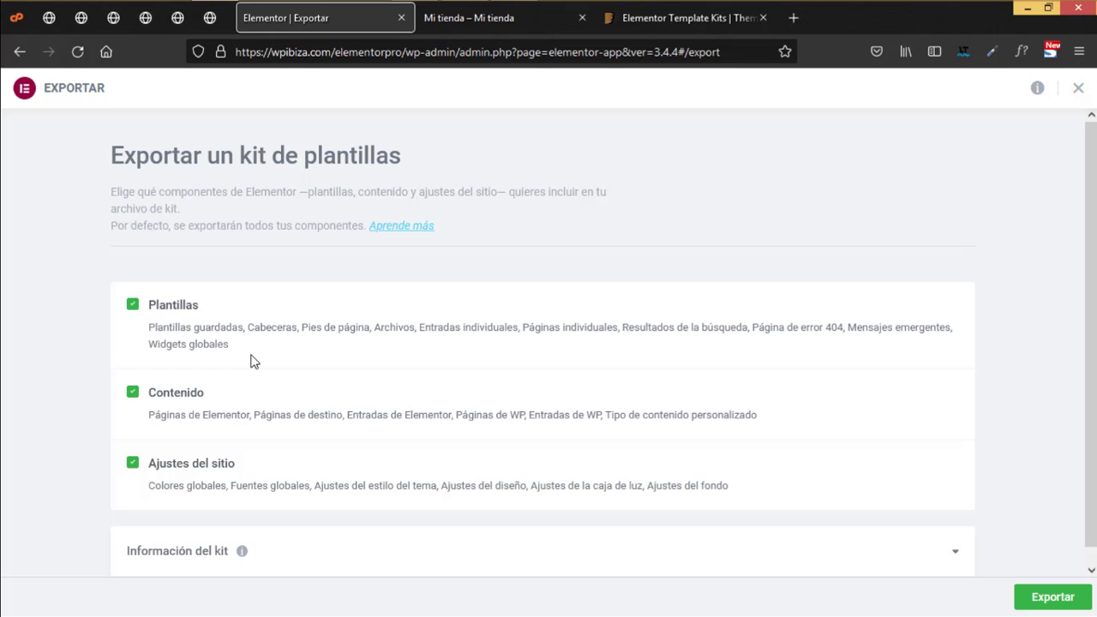
pyautogui.scroll(-1, 283, 377)
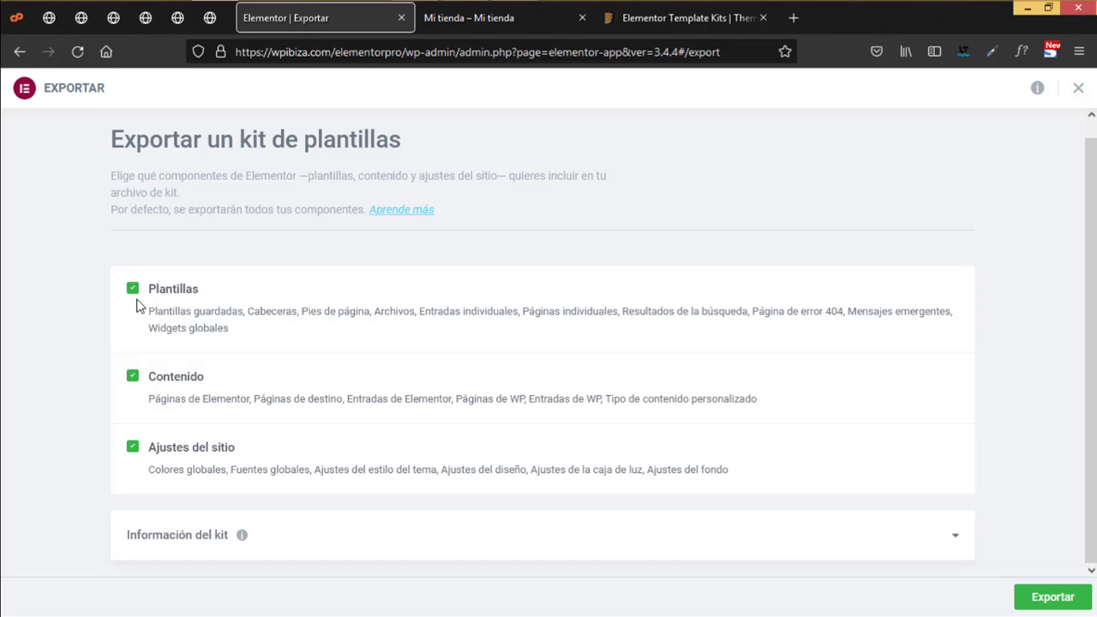
pyautogui.click(1034, 600)
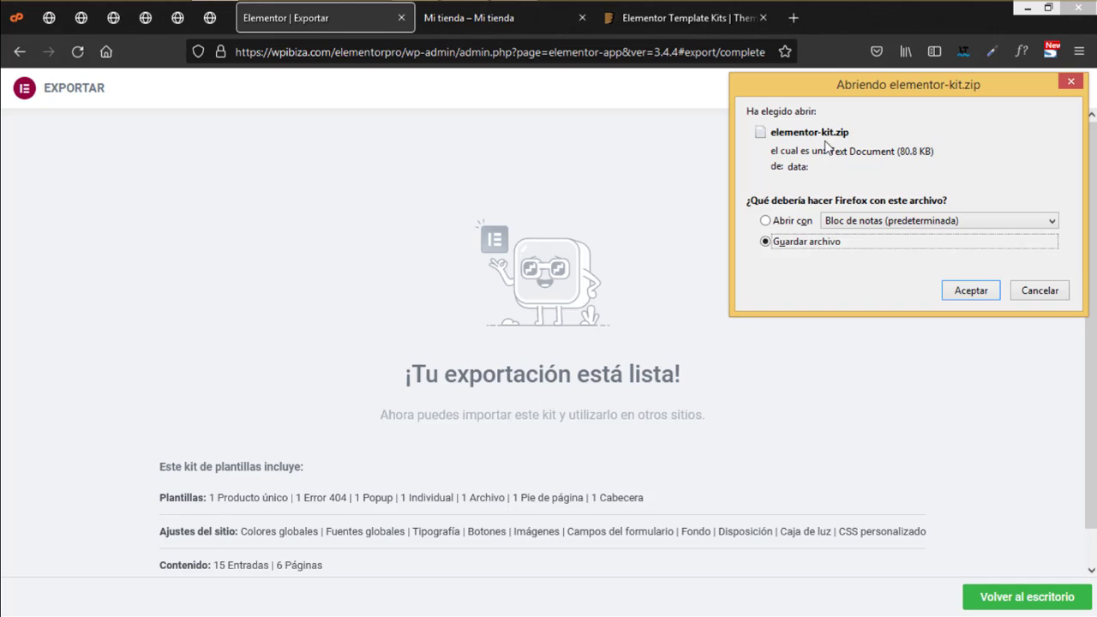
# - Save the exported kit as "kit sitio.zip", check it among the browser downloads and close the export page
pyautogui.click(948, 291)
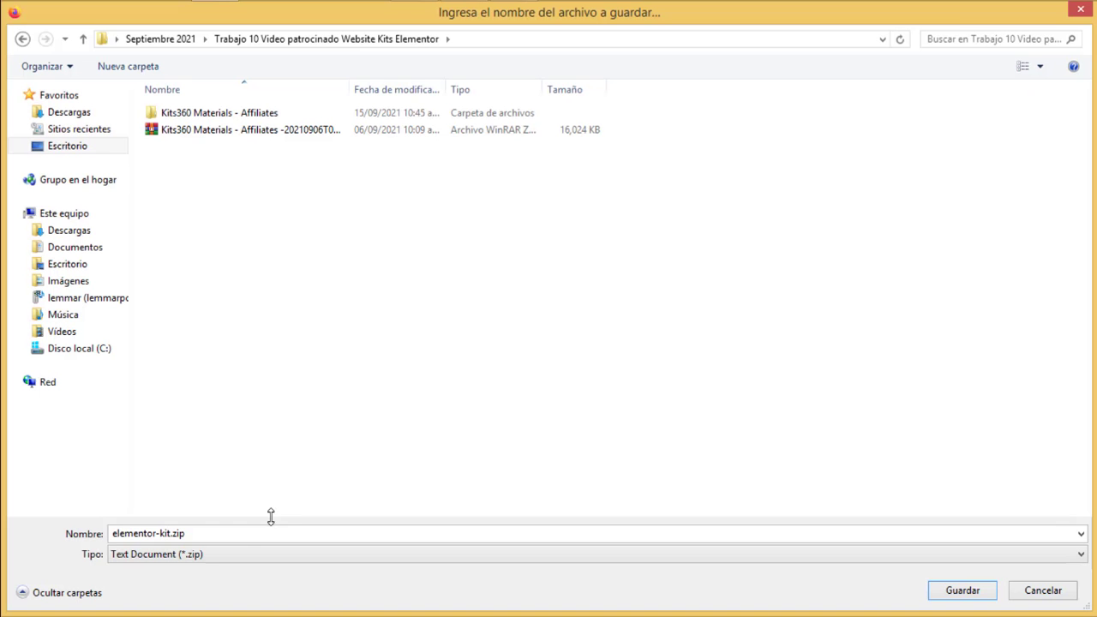
pyautogui.write('kit sitio')
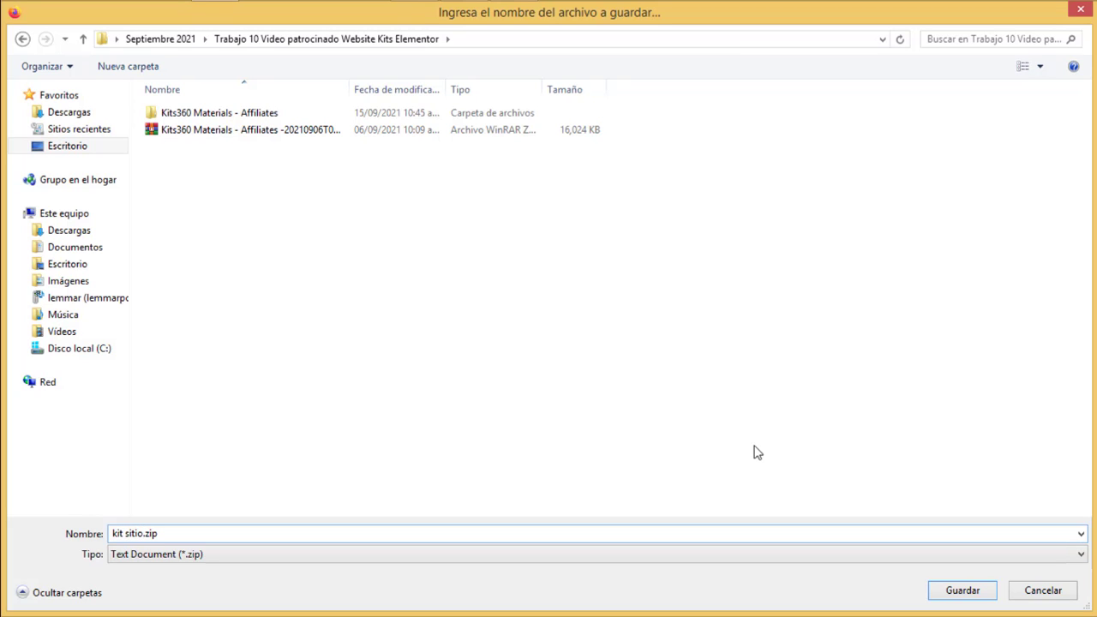
pyautogui.click(961, 591)
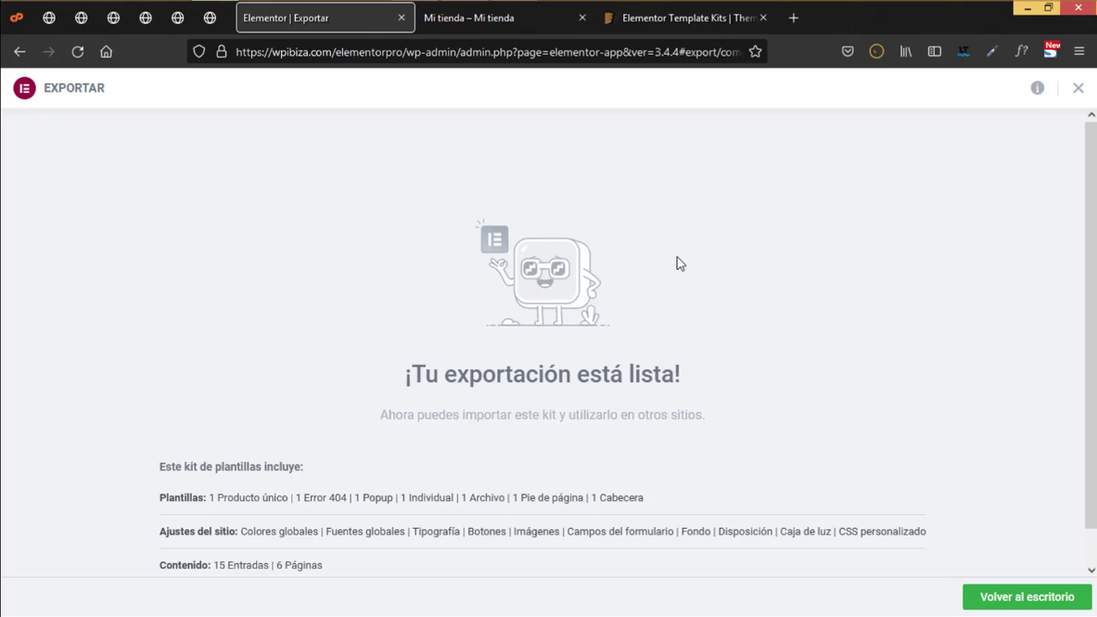
pyautogui.click(877, 49)
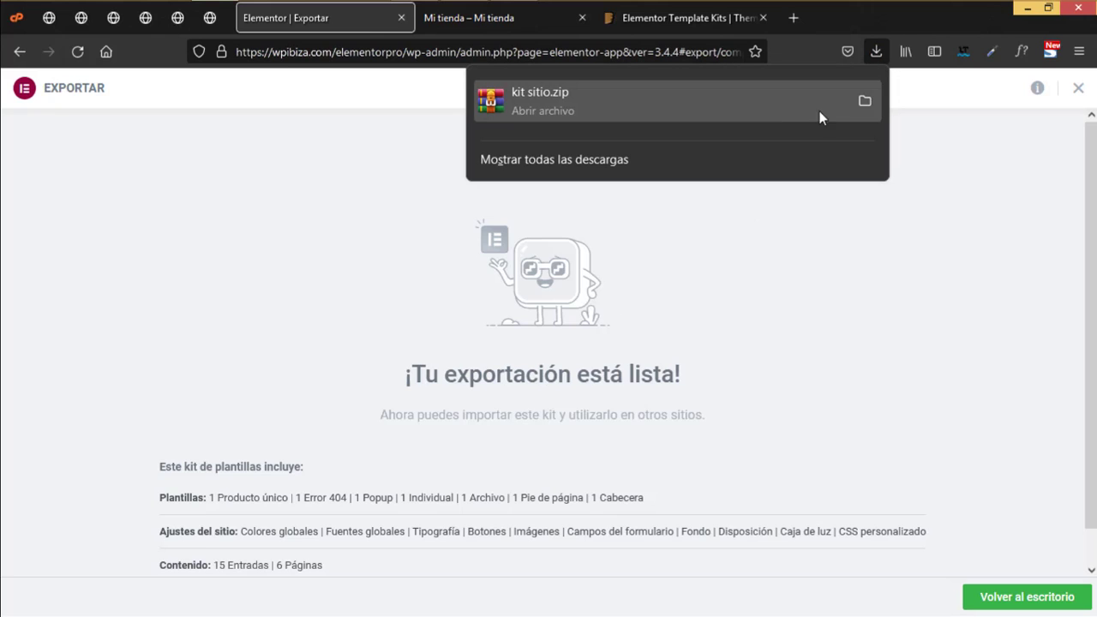
pyautogui.click(857, 291)
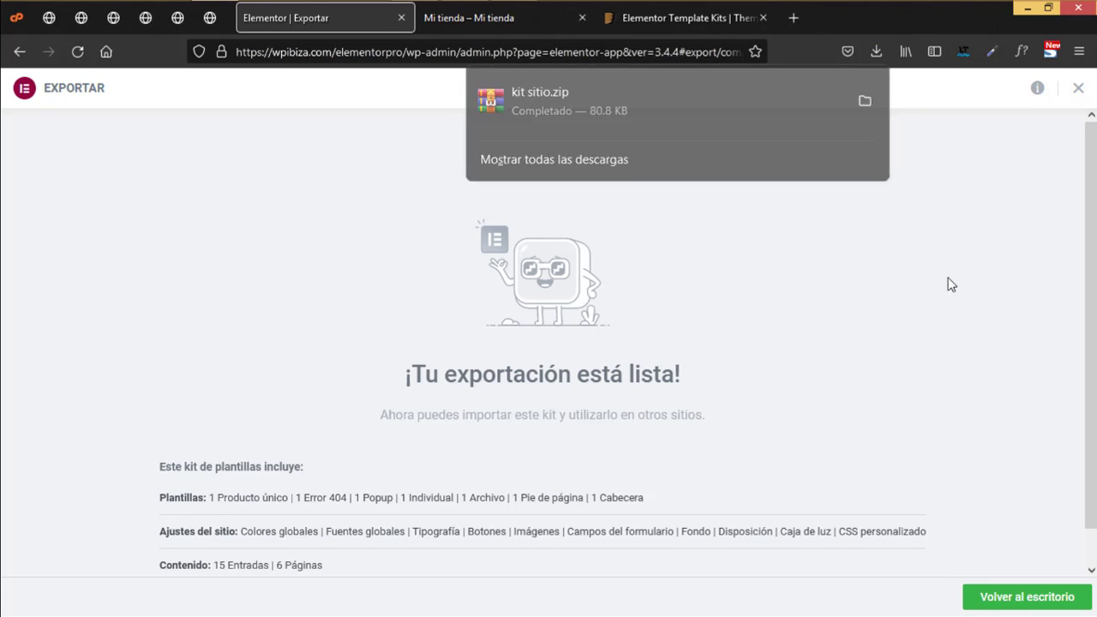
pyautogui.click(1078, 90)
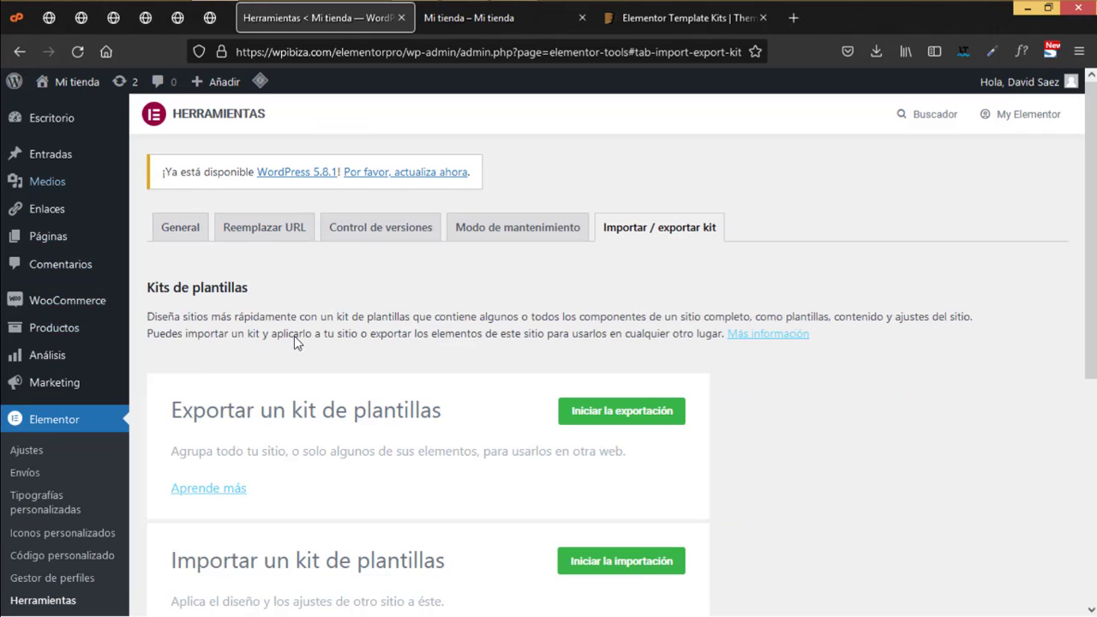
# - Review the kit import page and its .zip file chooser from Herramientas, and leave without uploading a file
pyautogui.scroll(-2, 250, 384)
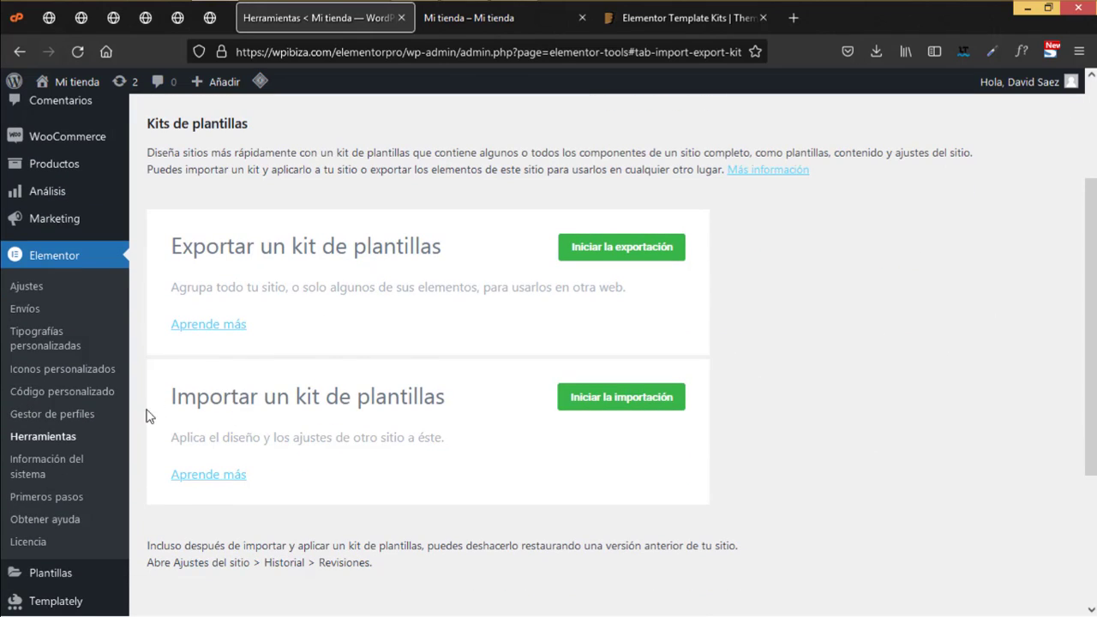
pyautogui.click(577, 407)
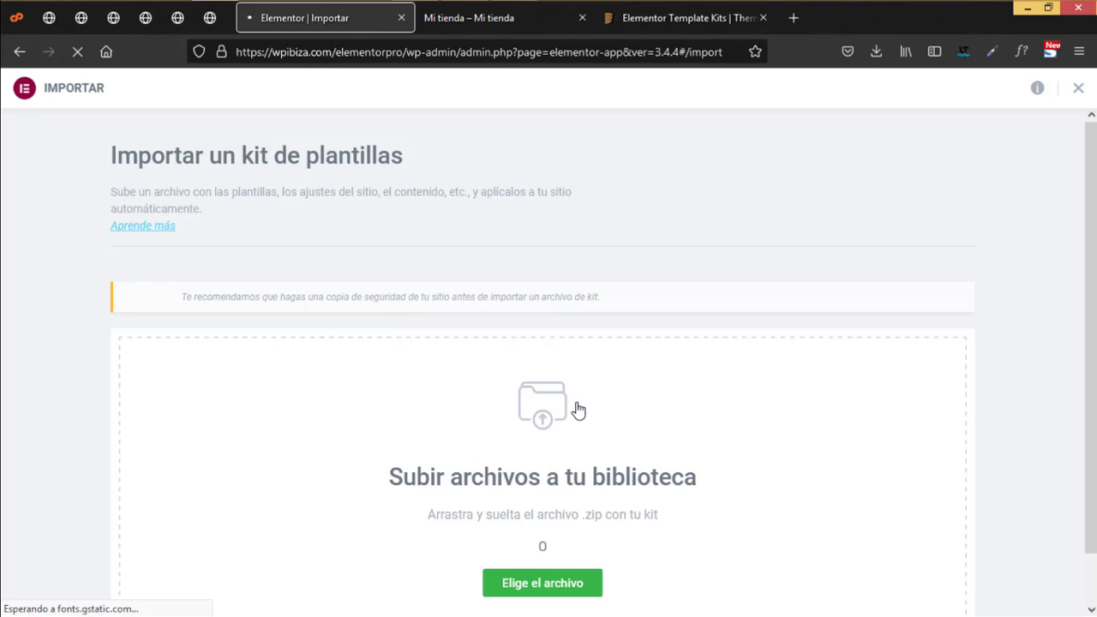
pyautogui.scroll(-1, 549, 464)
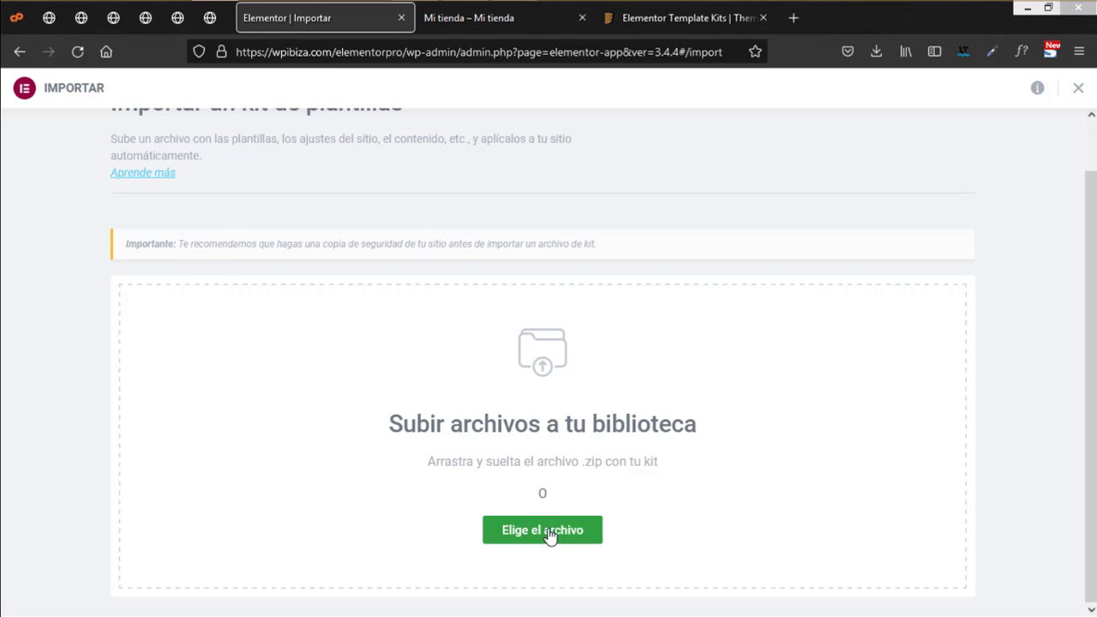
pyautogui.click(550, 533)
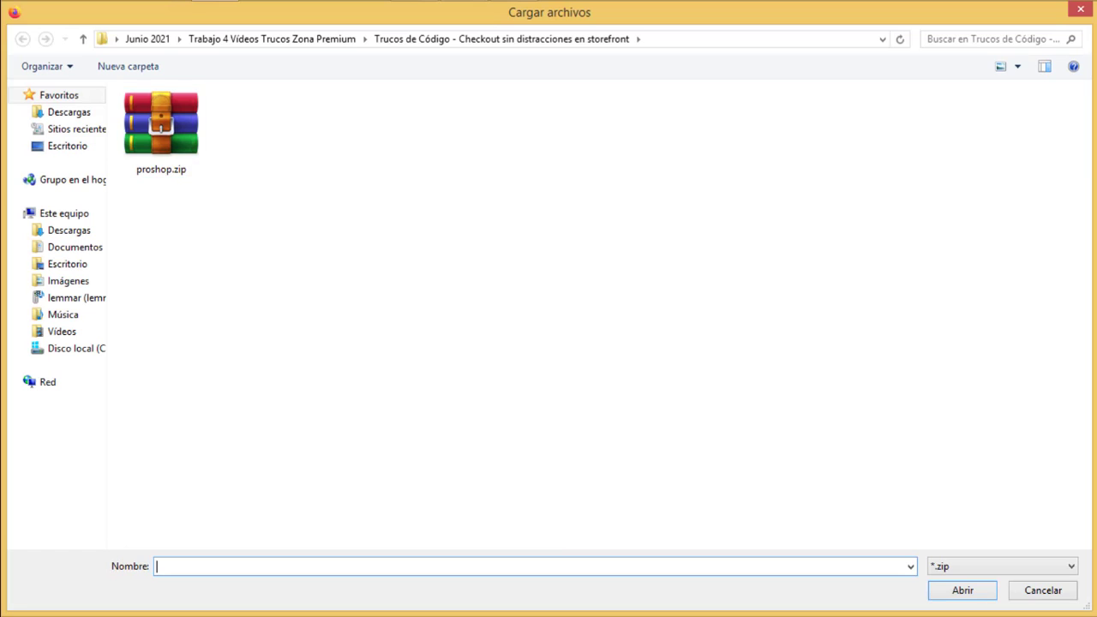
pyautogui.click(1080, 8)
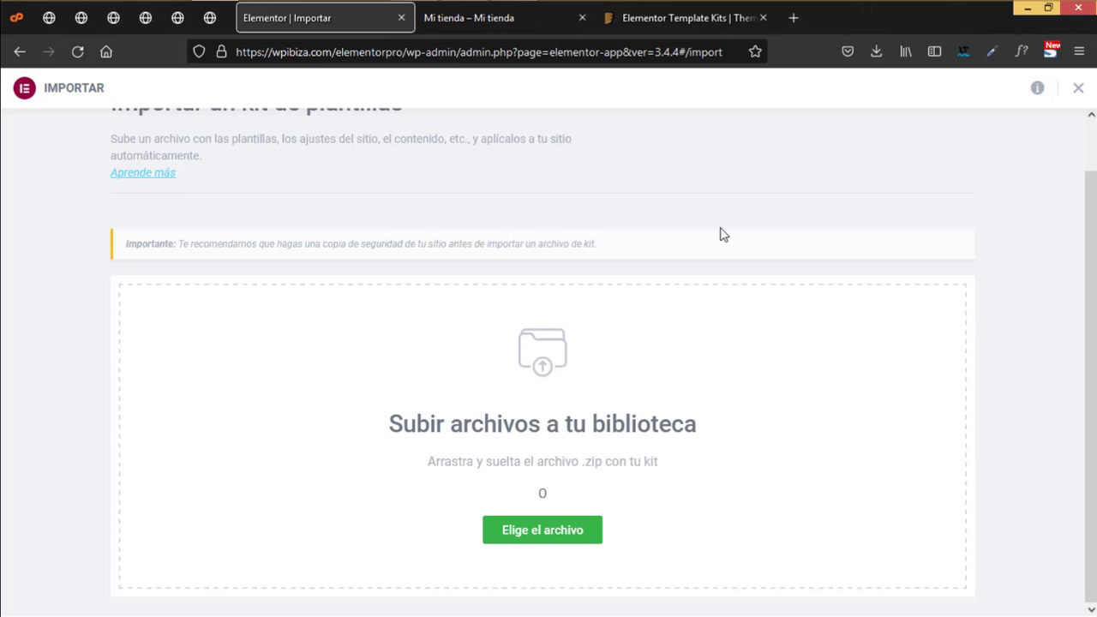
pyautogui.scroll(1, 779, 381)
pyautogui.click(1079, 88)
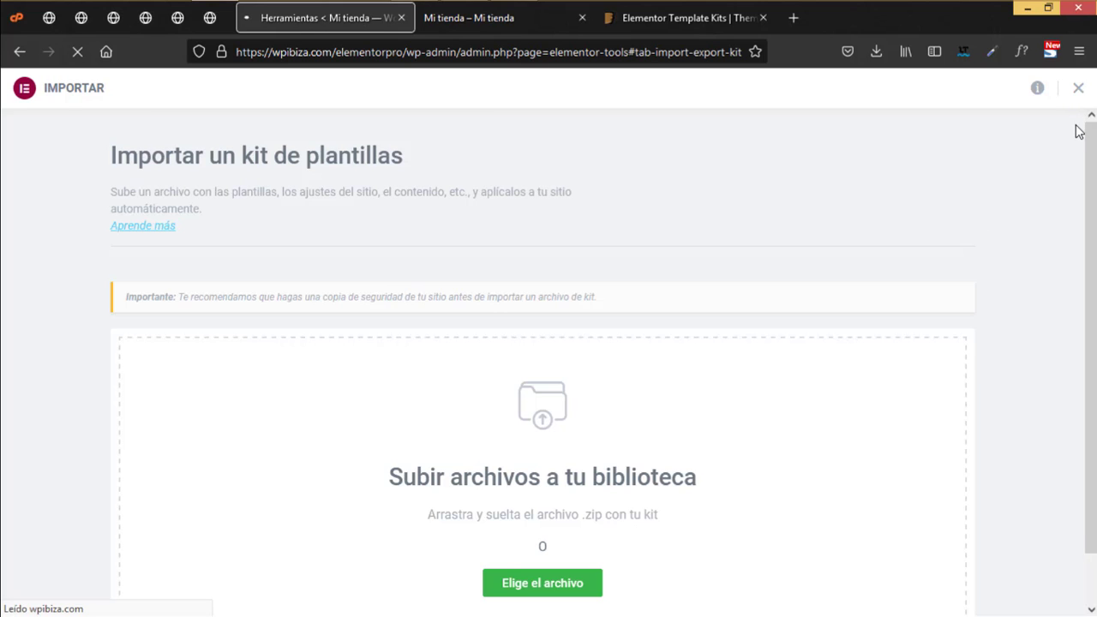
# - View the kit import page reached through the Biblioteca de kits under Plantillas, and close it without uploading a file
pyautogui.scroll(-7, 73, 394)
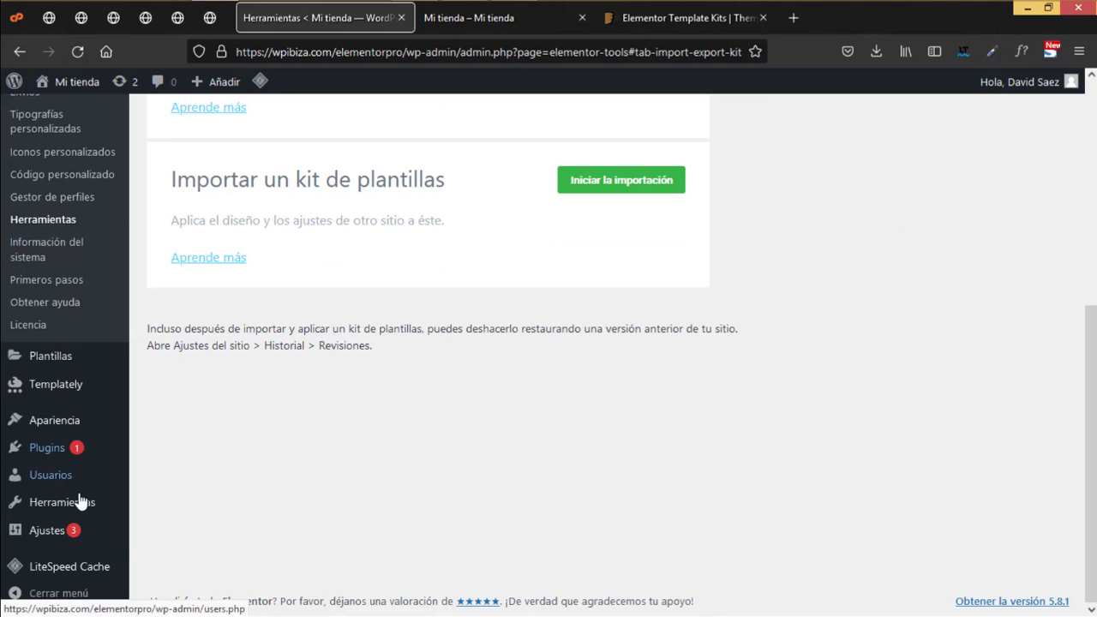
pyautogui.moveTo(75, 474)
pyautogui.scroll(4, 76, 469)
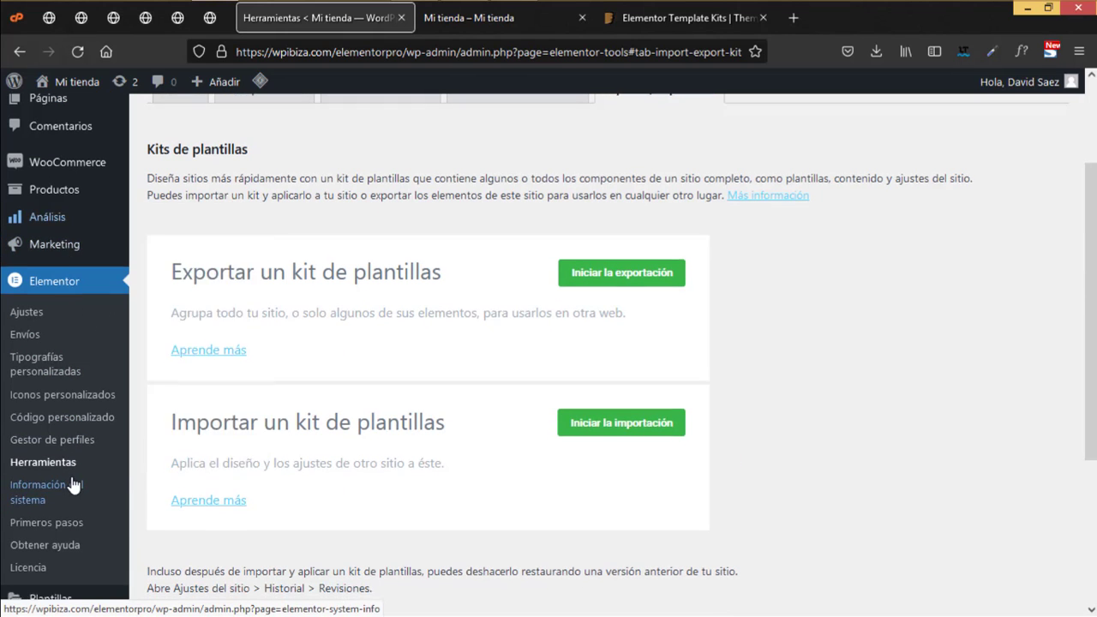
pyautogui.scroll(-4, 12, 483)
pyautogui.moveTo(127, 373)
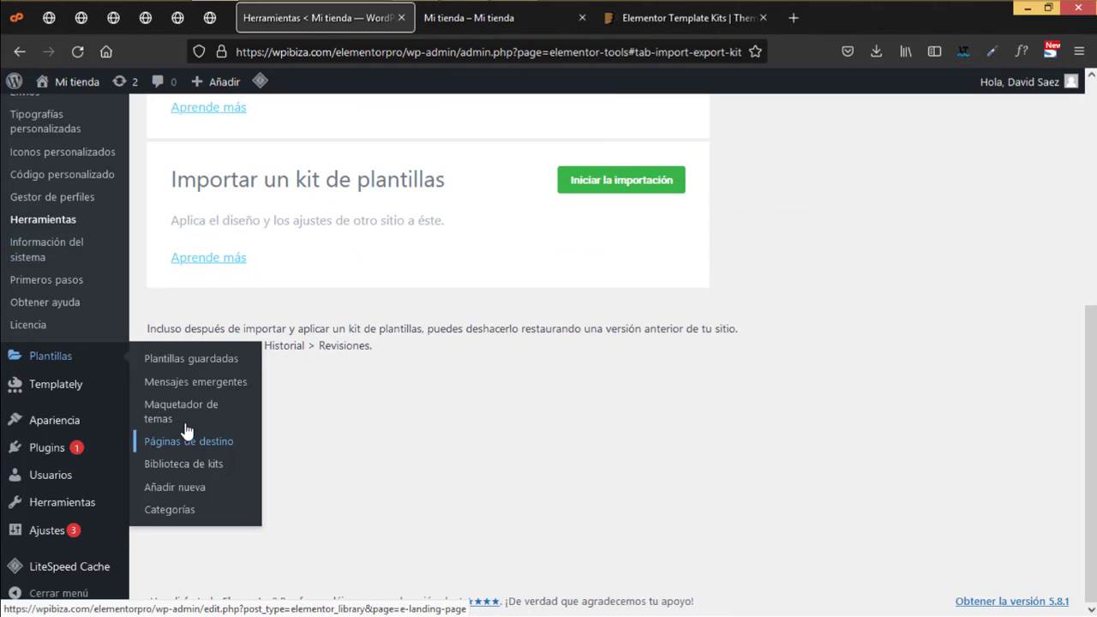
pyautogui.click(196, 467)
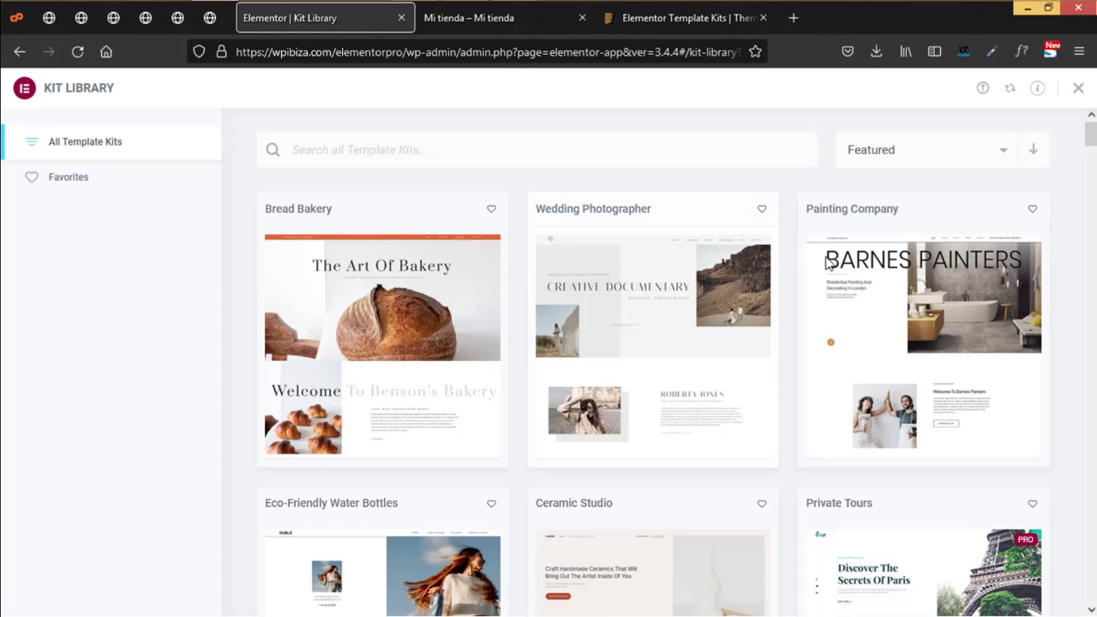
pyautogui.click(982, 89)
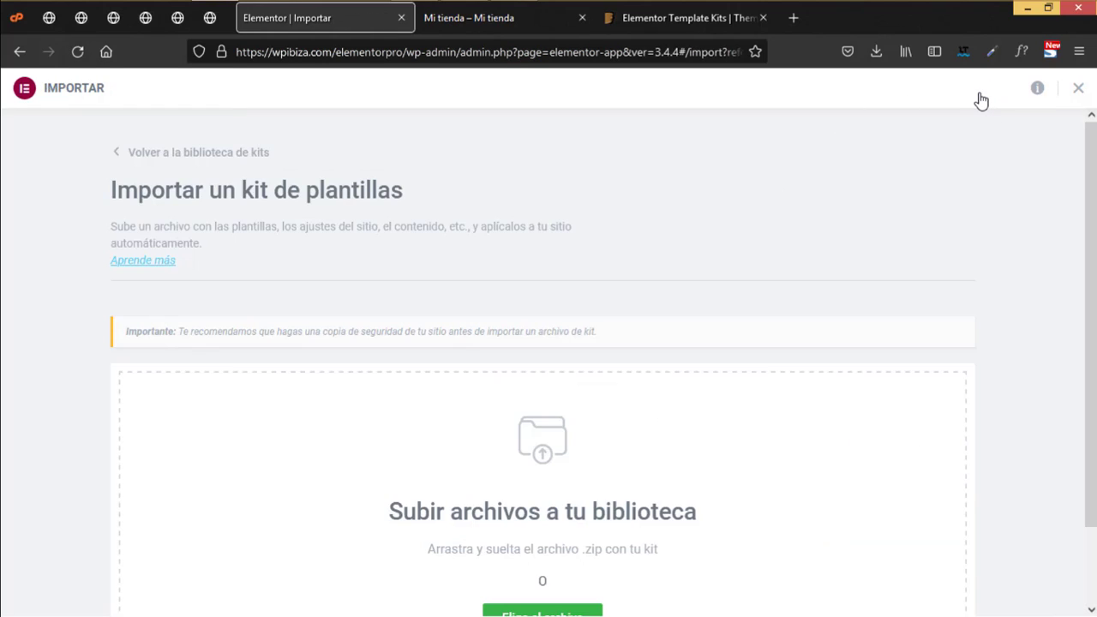
pyautogui.scroll(-1, 586, 503)
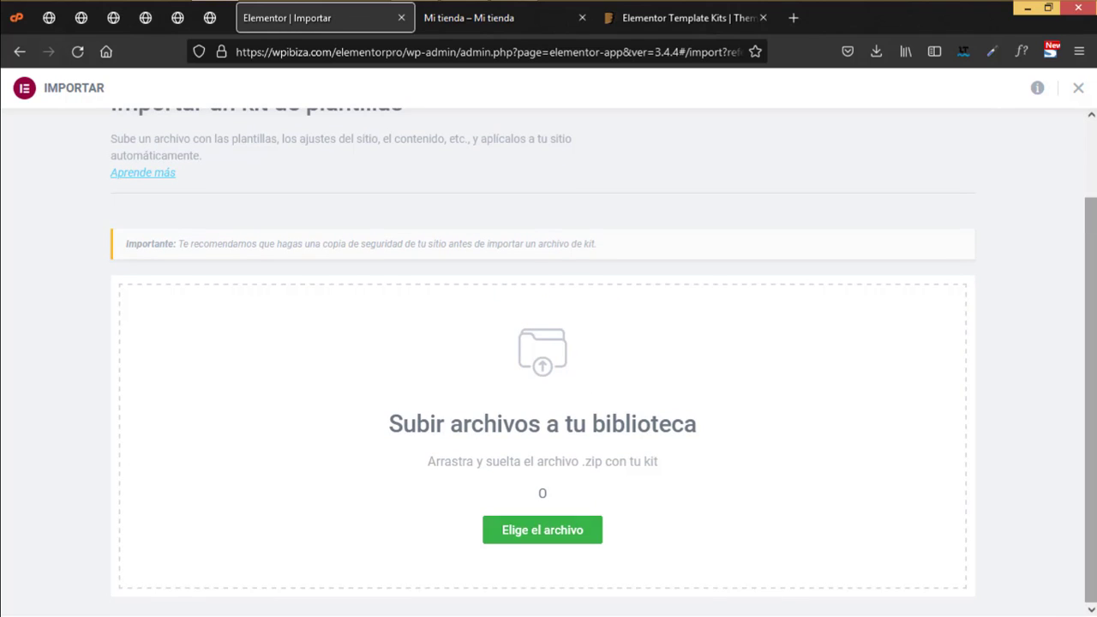
pyautogui.click(1077, 93)
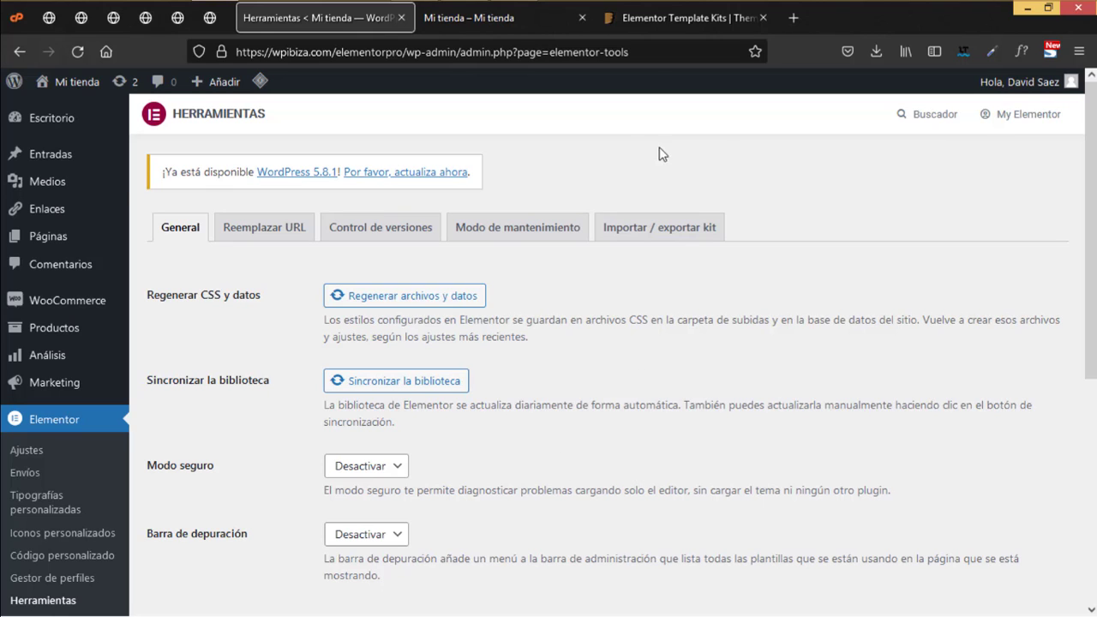
# - Browse the Elementor Template Kits categories, sale items and bestsellers on ThemeForest, and return to the live Mi tienda page
pyautogui.click(659, 19)
pyautogui.scroll(5, 508, 482)
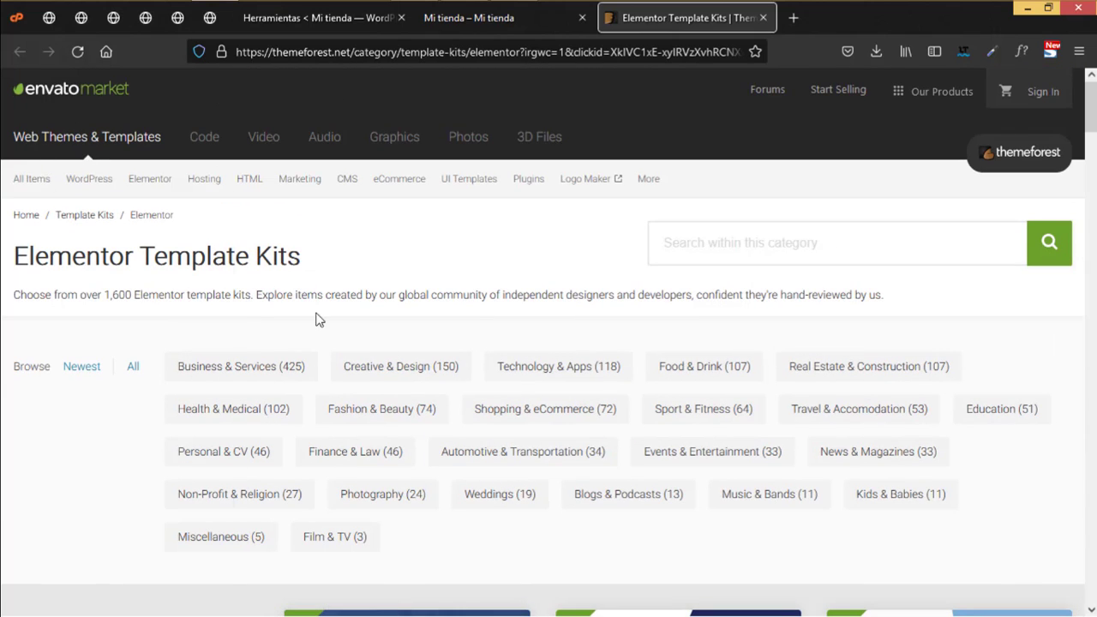
pyautogui.scroll(-10, 712, 460)
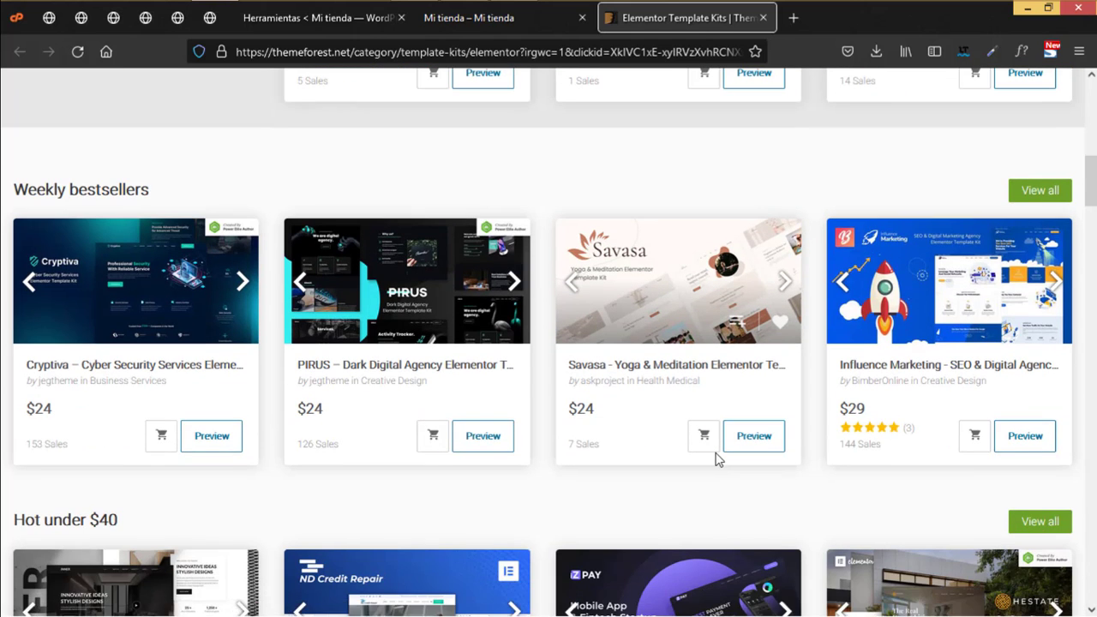
pyautogui.scroll(1, 718, 460)
pyautogui.scroll(3, 718, 460)
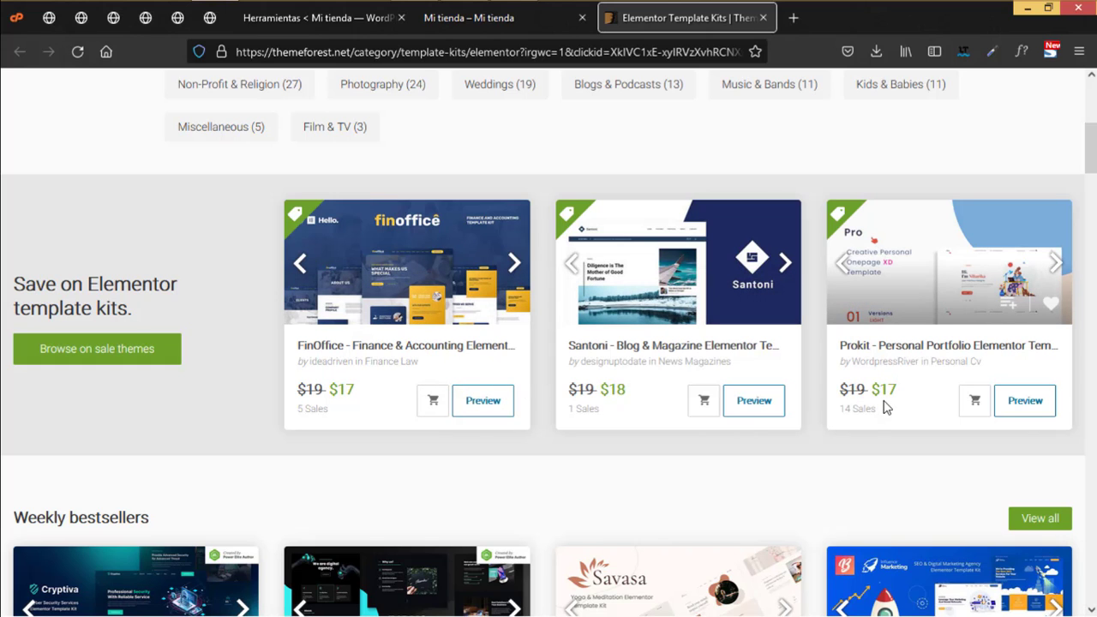
pyautogui.scroll(-5, 885, 409)
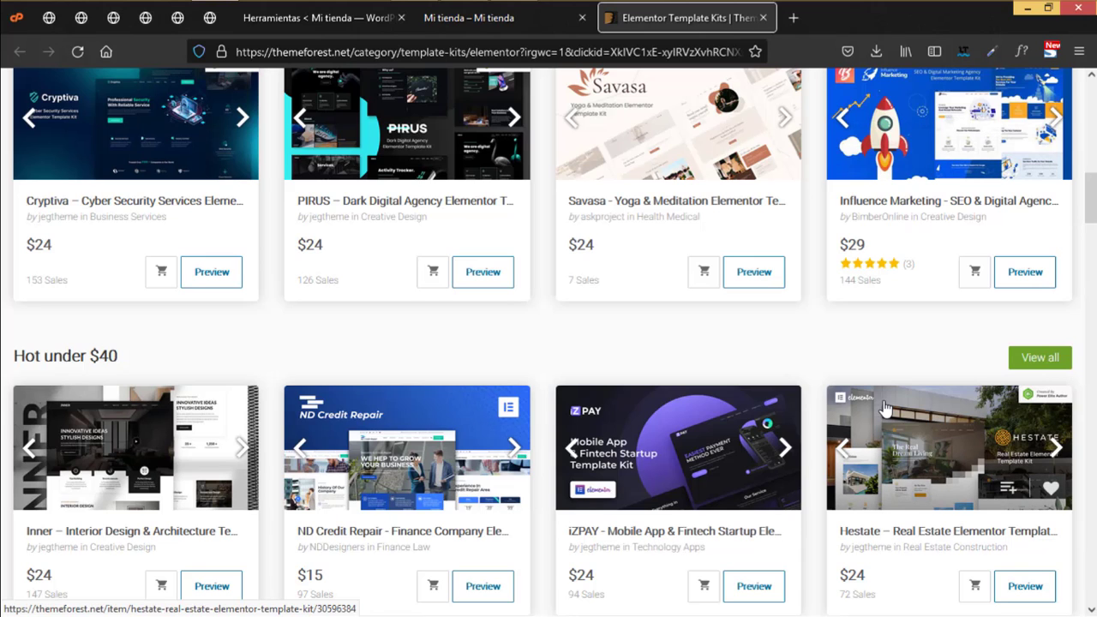
pyautogui.scroll(-4, 885, 409)
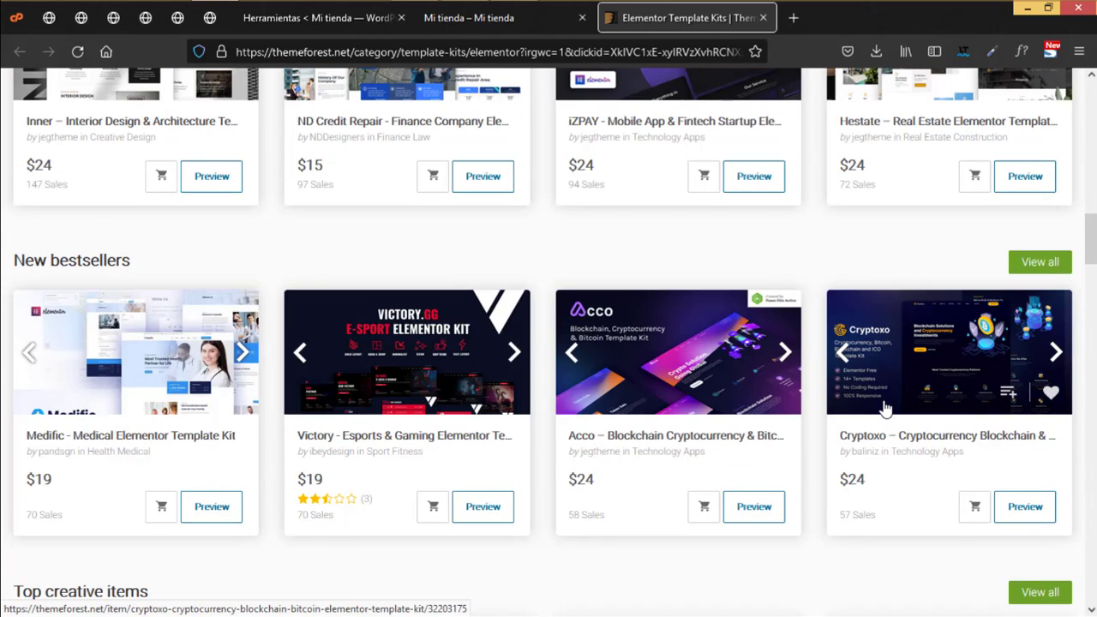
pyautogui.scroll(11, 110, 415)
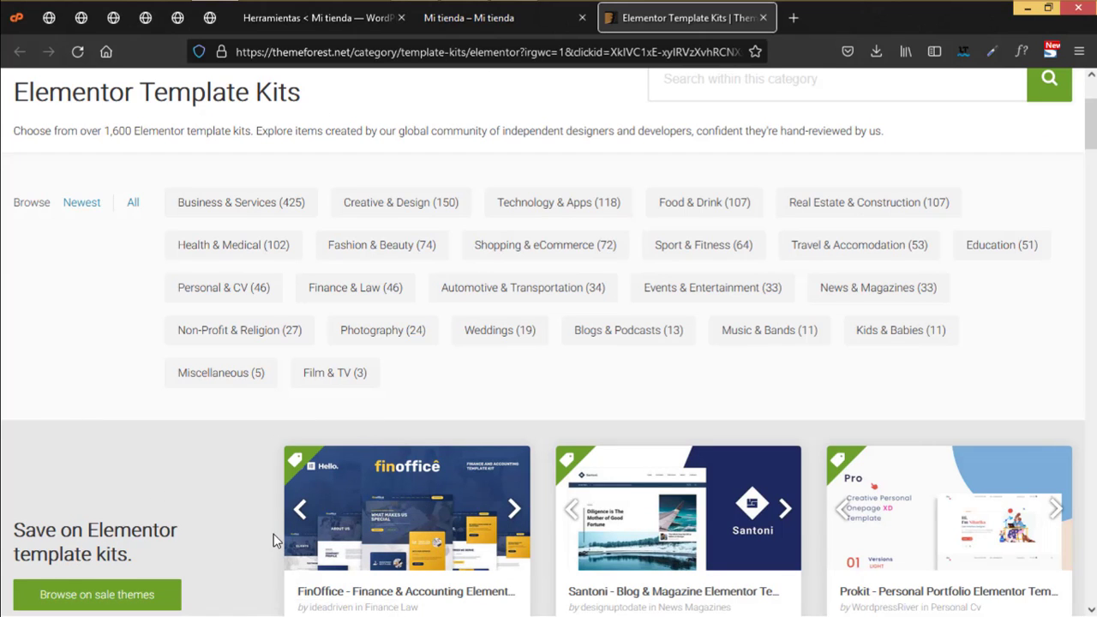
pyautogui.scroll(-2, 467, 516)
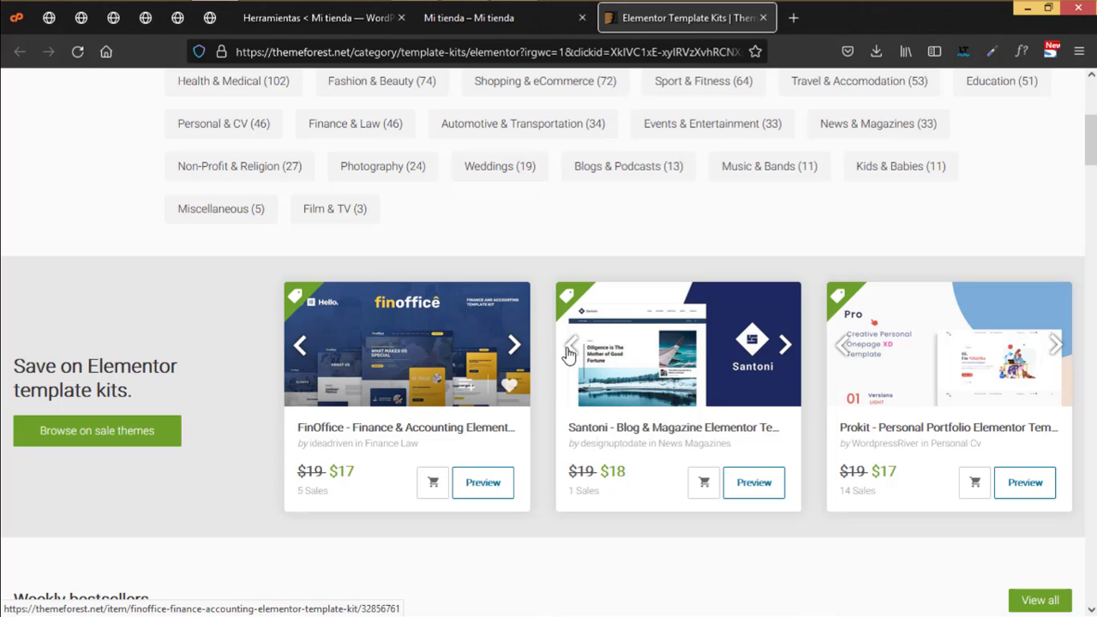
pyautogui.scroll(3, 560, 377)
pyautogui.scroll(-3, 560, 377)
pyautogui.scroll(4, 558, 378)
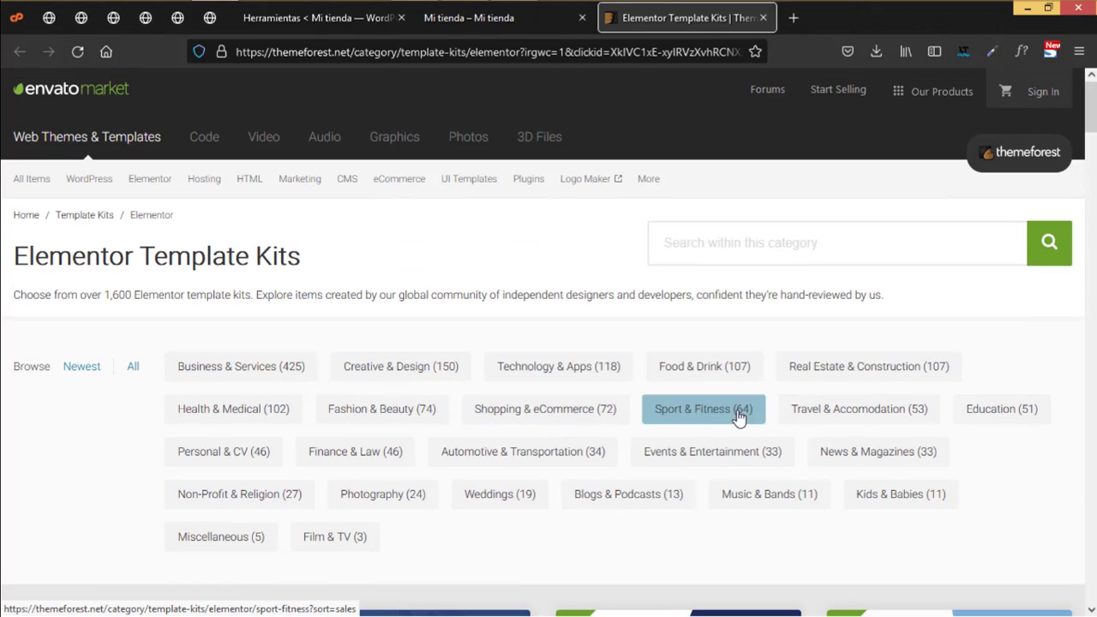
pyautogui.scroll(-3, 742, 411)
pyautogui.scroll(-1, 742, 417)
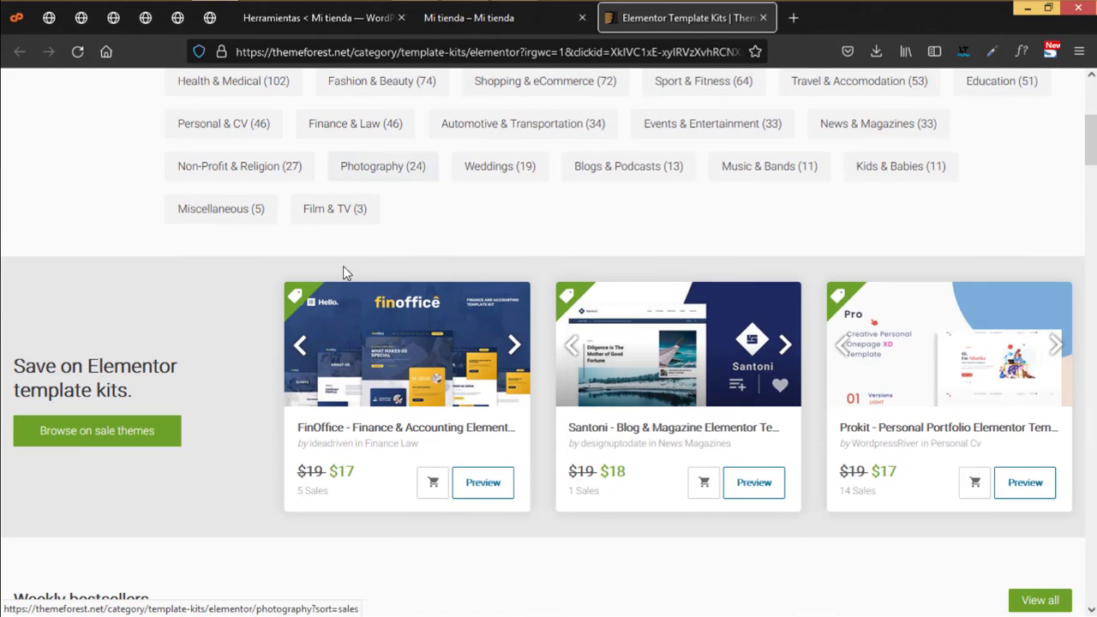
pyautogui.scroll(4, 742, 420)
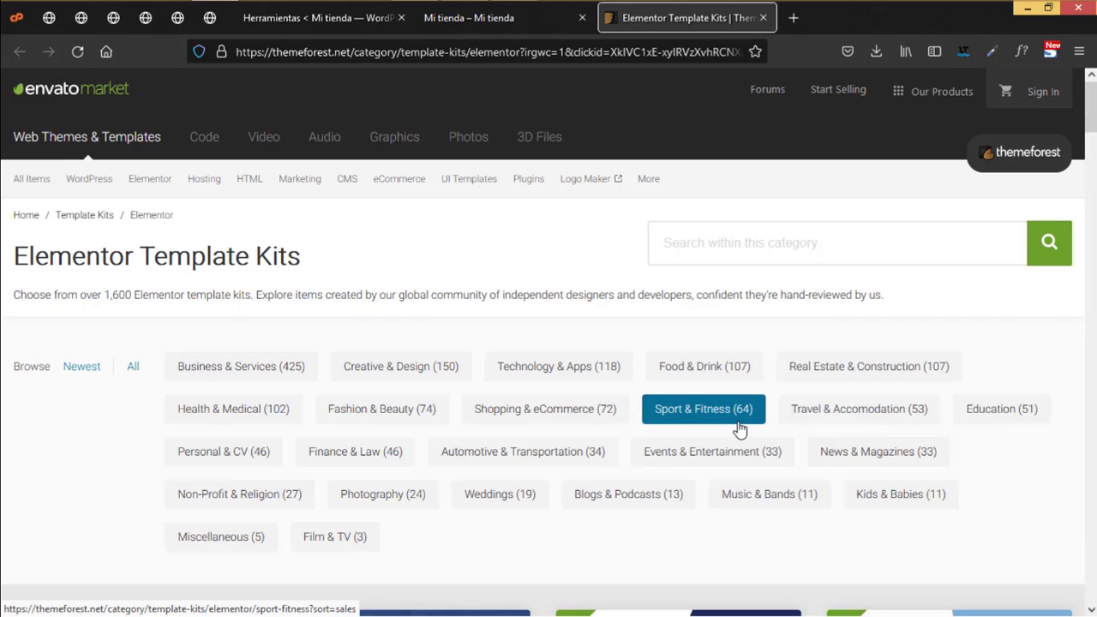
pyautogui.click(491, 24)
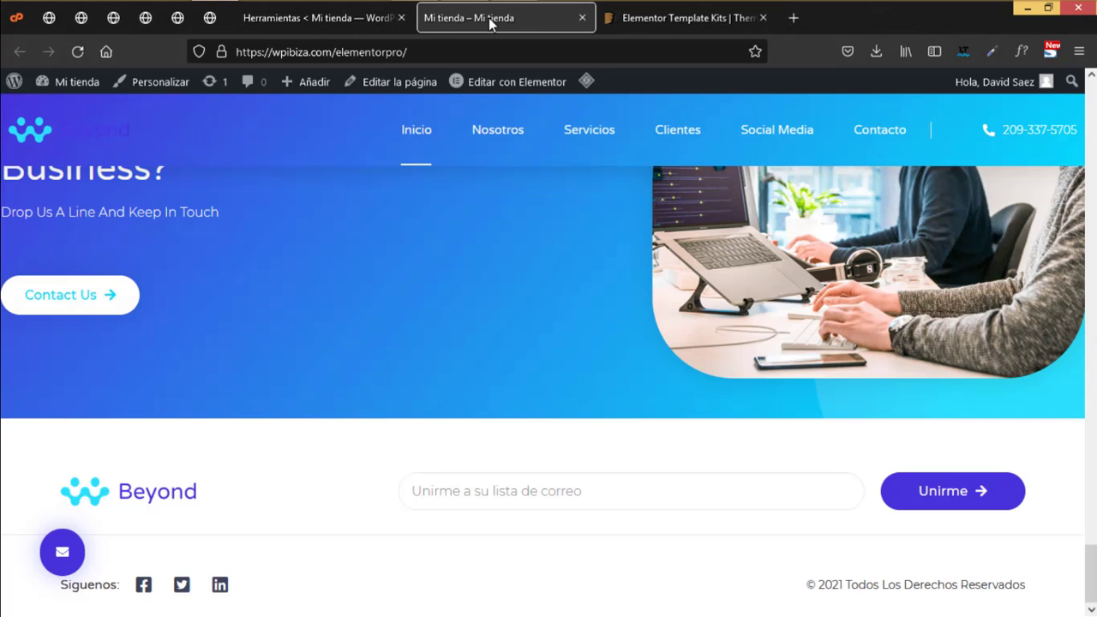
# - Compare the features and prices of the monthly, annual and lifetime subscription plans on the davidibiza.com home page
pyautogui.click(347, 24)
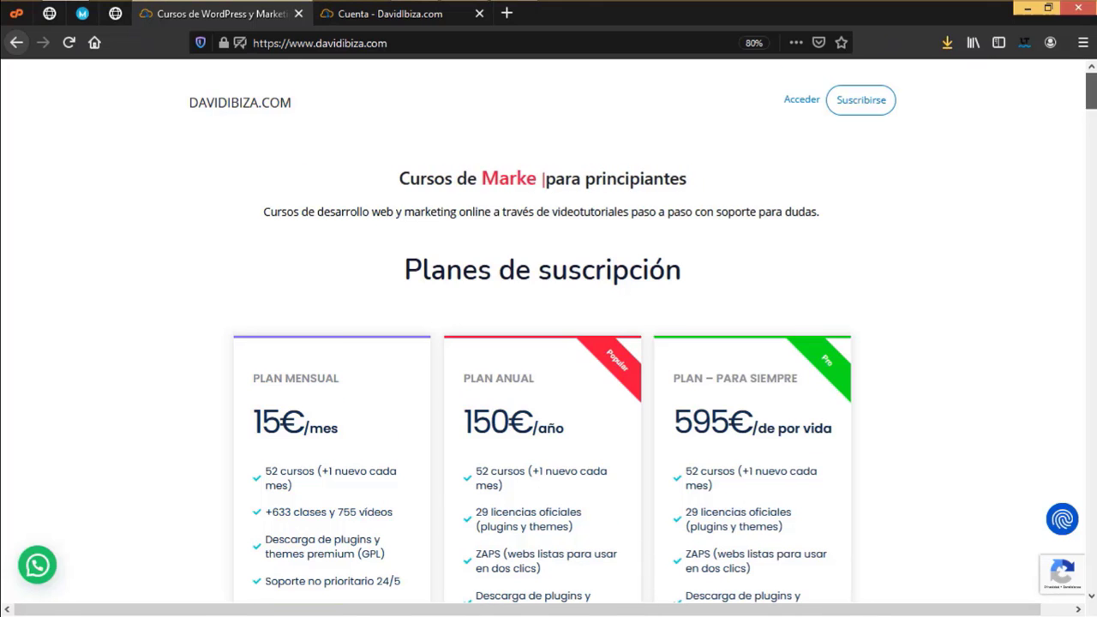
pyautogui.scroll(-3, 641, 588)
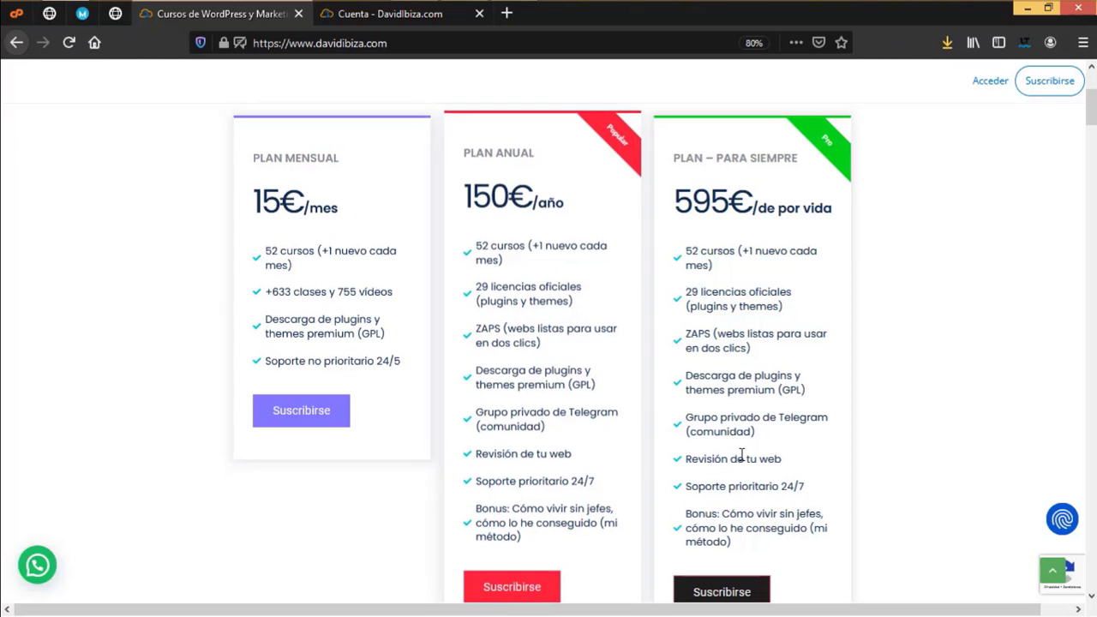
pyautogui.scroll(3, 737, 460)
pyautogui.scroll(-2, 737, 462)
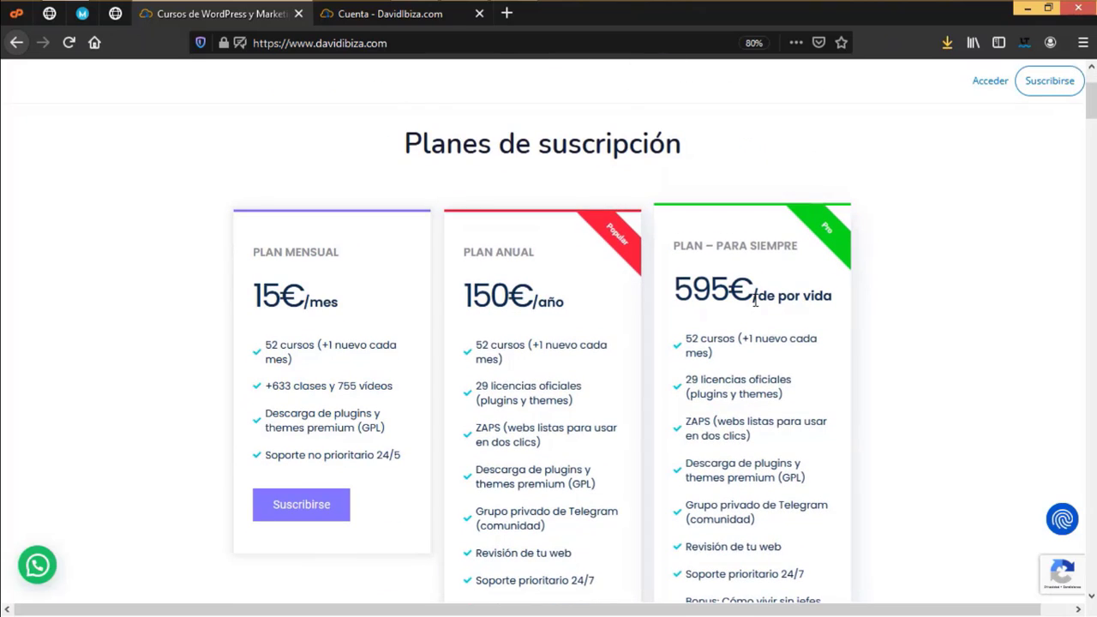
pyautogui.scroll(-3, 685, 480)
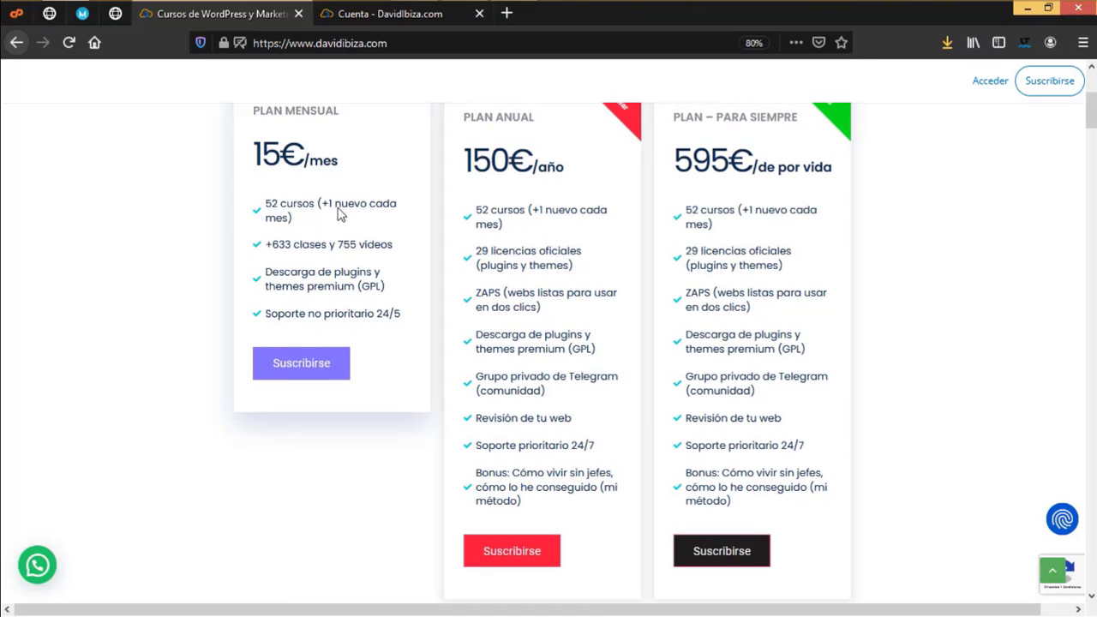
pyautogui.scroll(3, 491, 435)
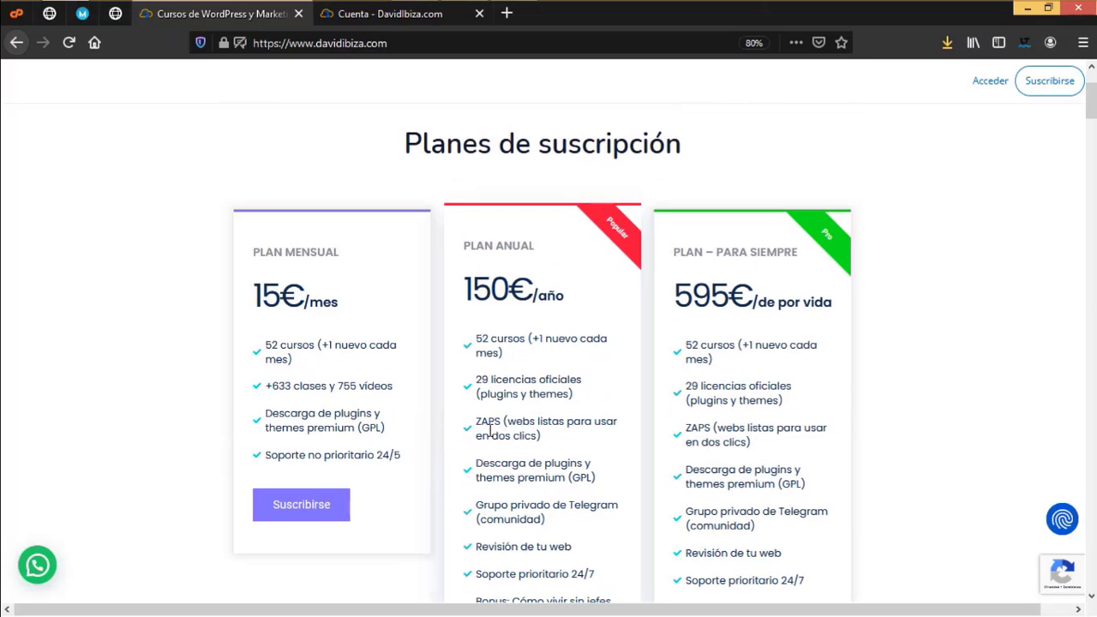
# - Look through the course categories, the sample class and the list of courses included in the annual subscription
pyautogui.scroll(-10, 541, 441)
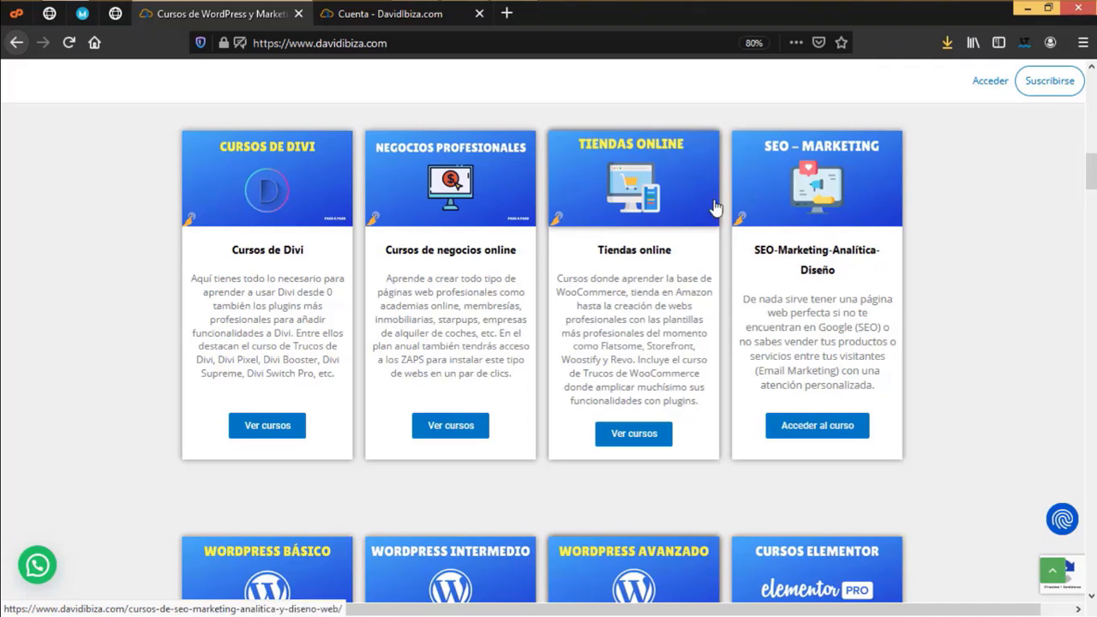
pyautogui.scroll(-3, 615, 408)
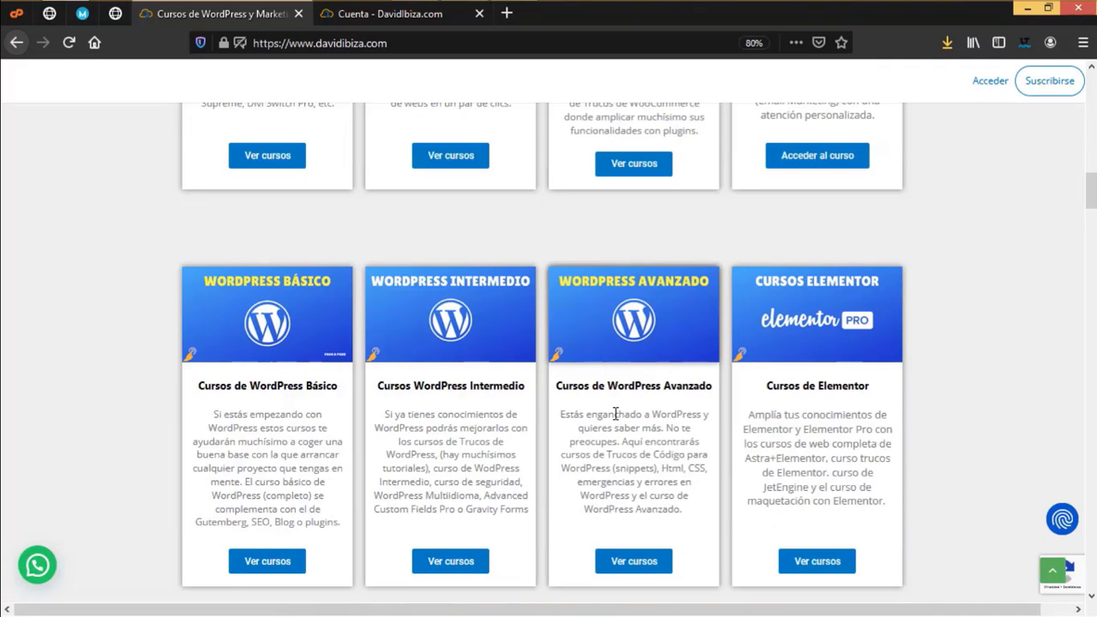
pyautogui.scroll(-8, 615, 415)
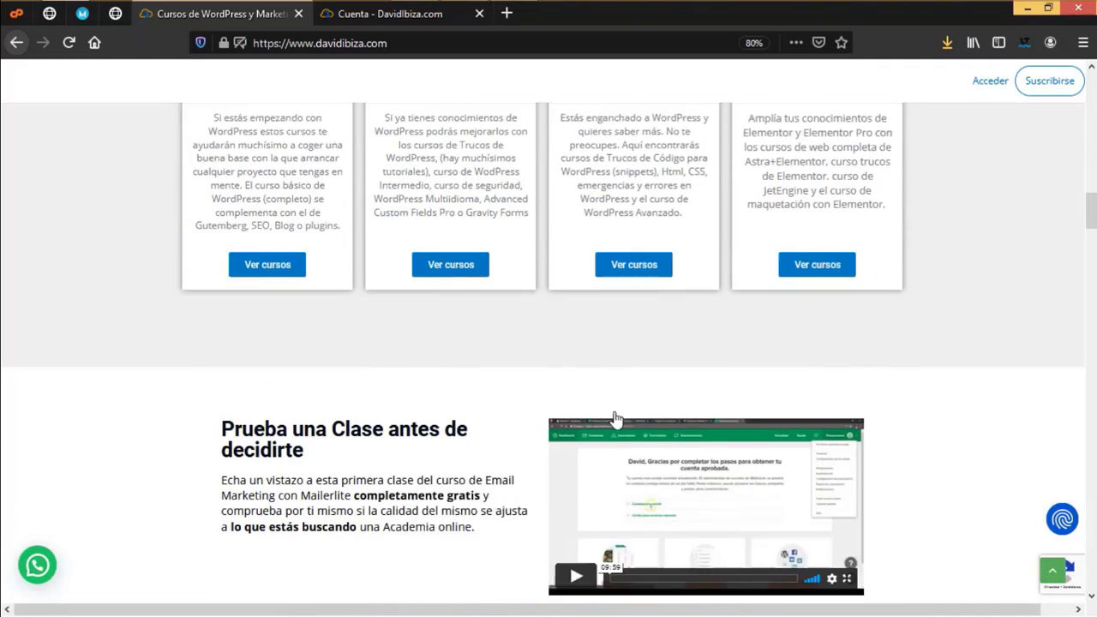
pyautogui.scroll(-3, 615, 417)
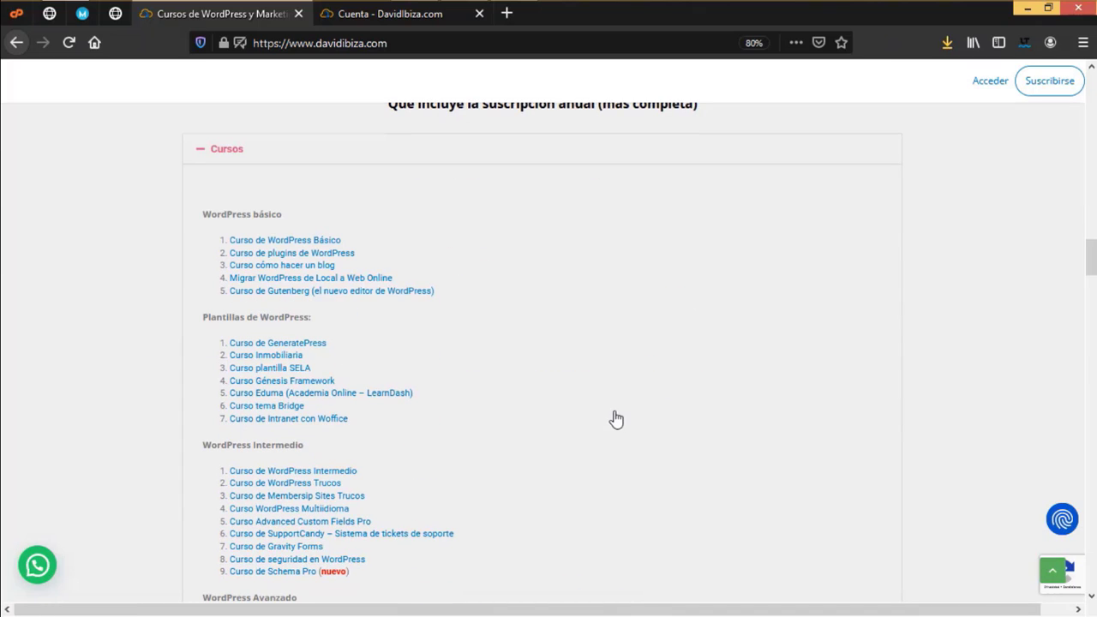
pyautogui.scroll(-8, 364, 438)
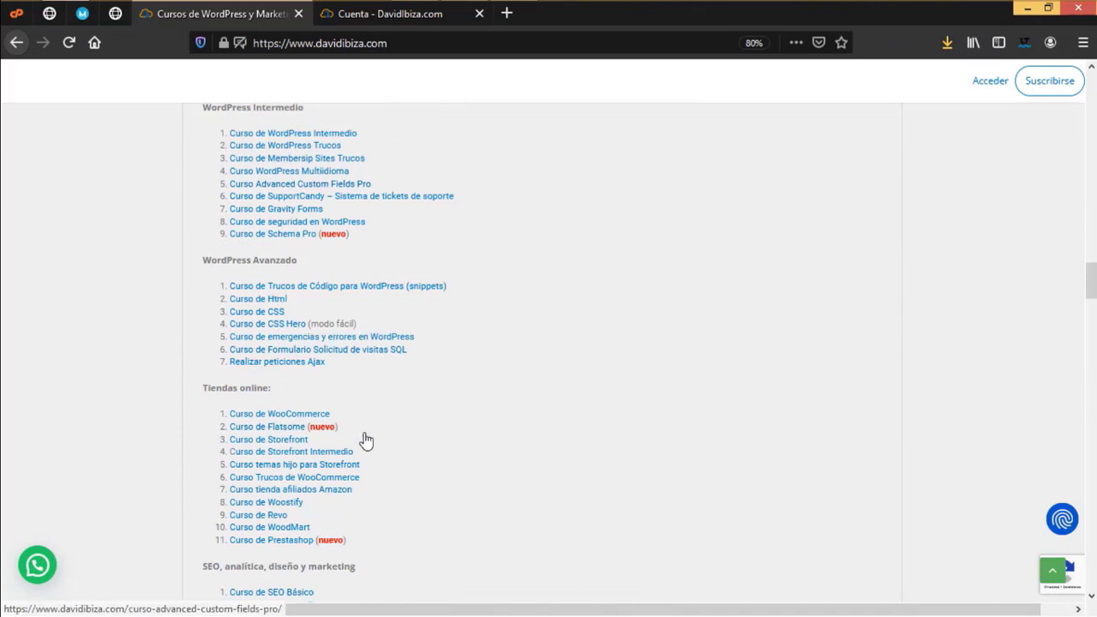
pyautogui.scroll(-10, 364, 438)
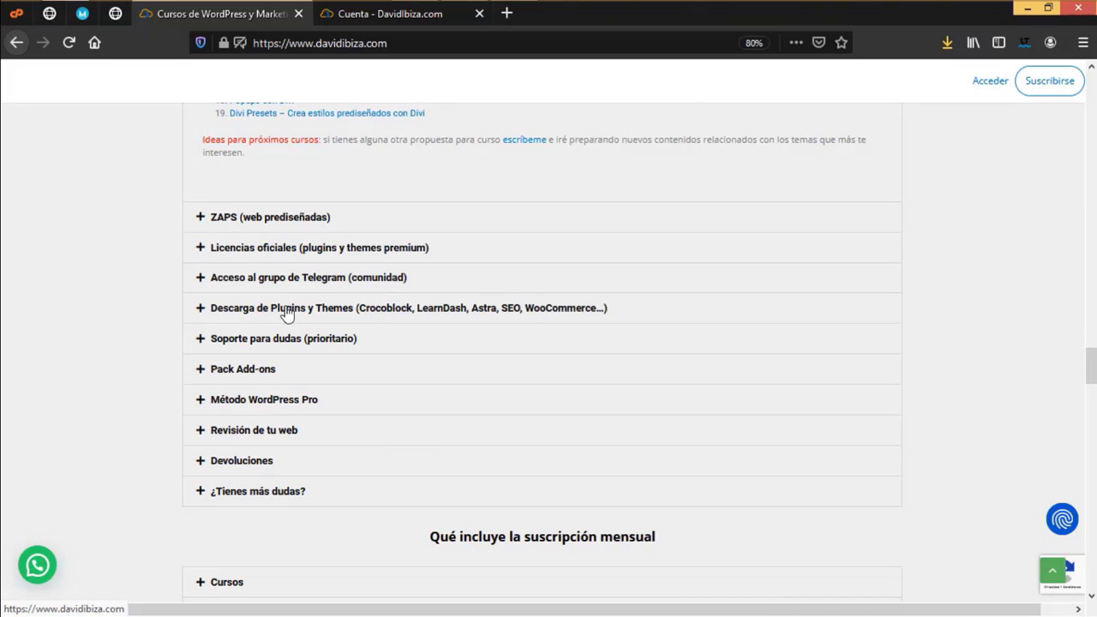
pyautogui.scroll(-8, 323, 333)
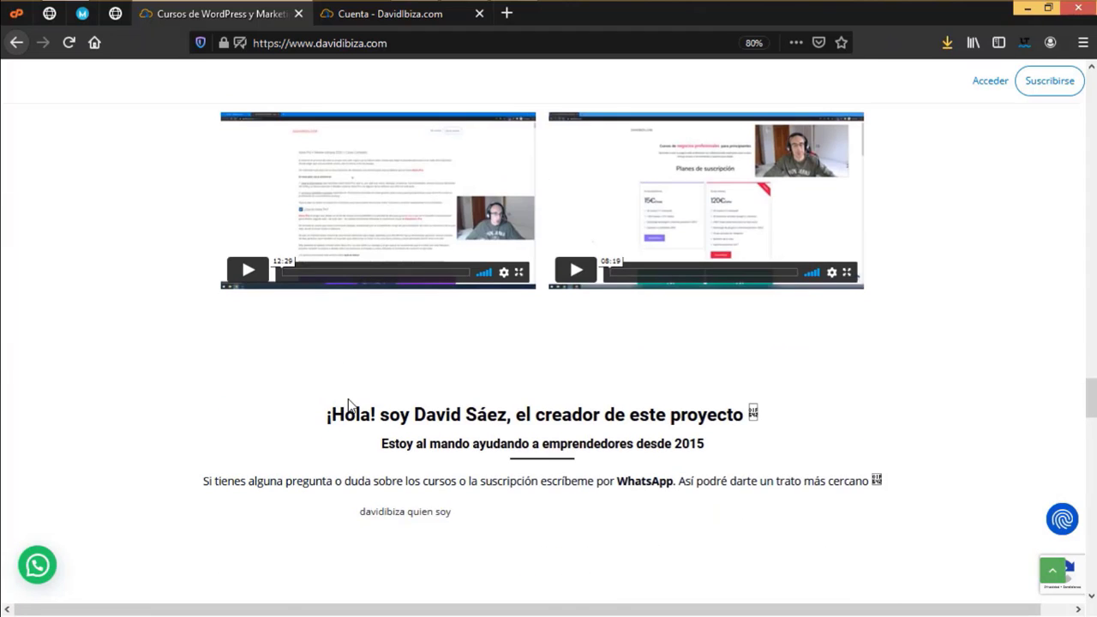
# - Review the ZAPS and Licencias oficiales sections under the contents of the annual subscription
pyautogui.scroll(4, 348, 405)
pyautogui.scroll(6, 348, 405)
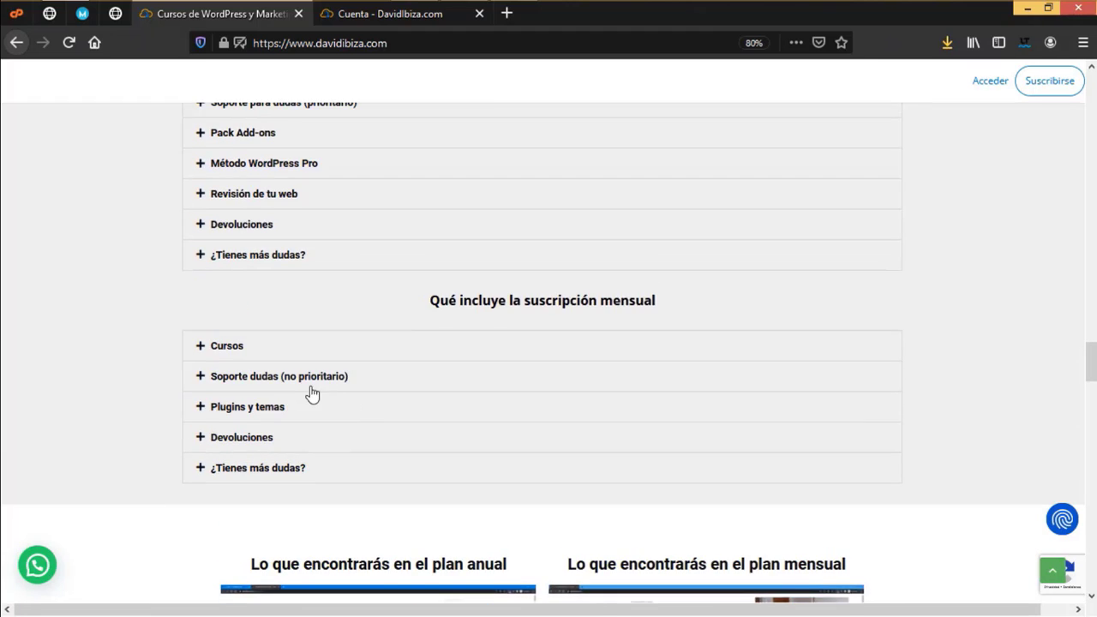
pyautogui.scroll(3, 333, 390)
pyautogui.scroll(-4, 333, 390)
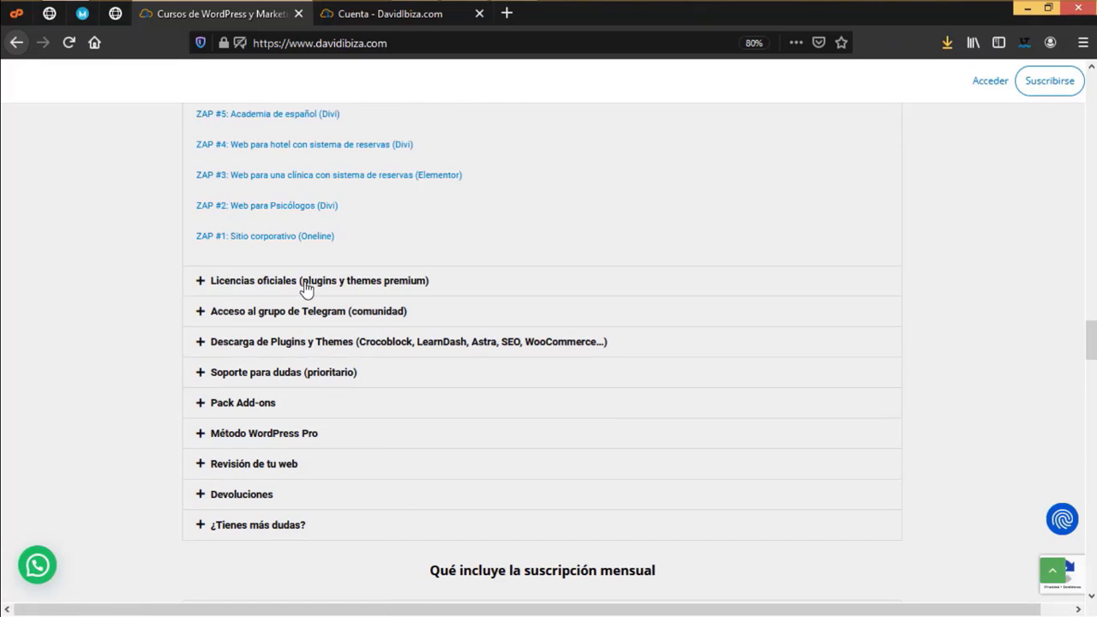
pyautogui.scroll(-3, 354, 403)
pyautogui.scroll(8, 360, 412)
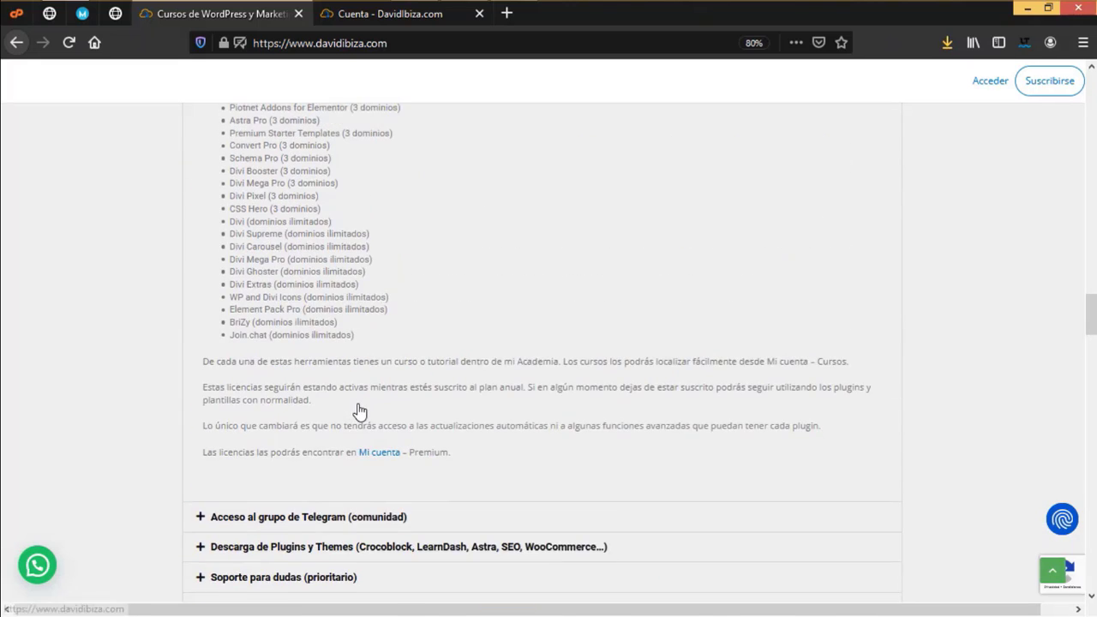
pyautogui.scroll(2, 343, 394)
pyautogui.scroll(-9, 330, 380)
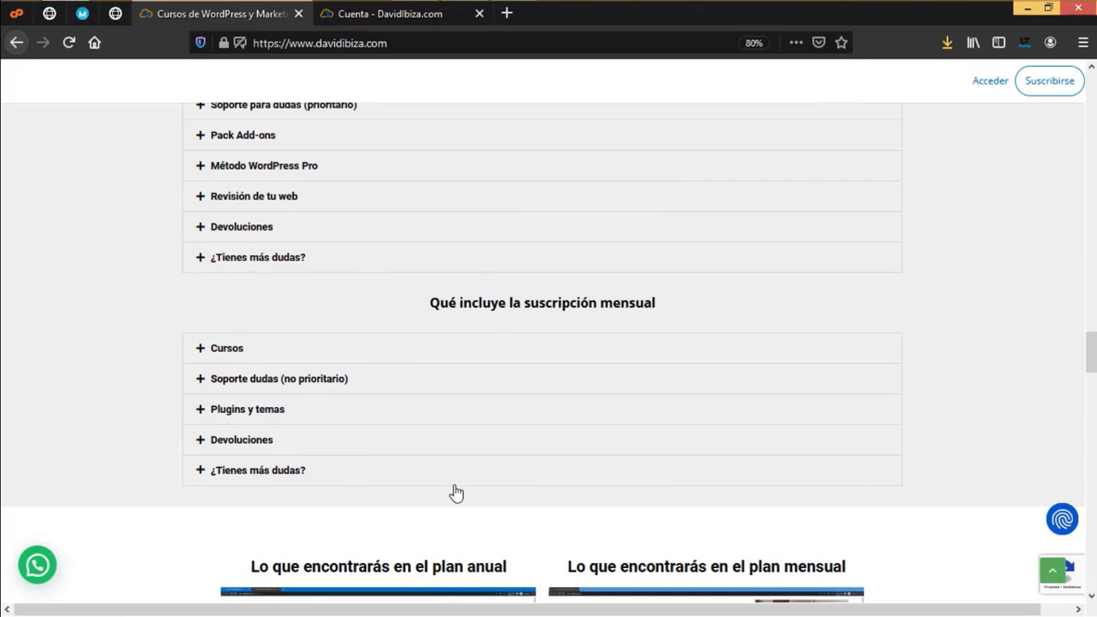
# - Look over the video testimonials and the description of what the academy offers further down the home page
pyautogui.scroll(-5, 451, 492)
pyautogui.scroll(-4, 455, 491)
pyautogui.scroll(-11, 454, 490)
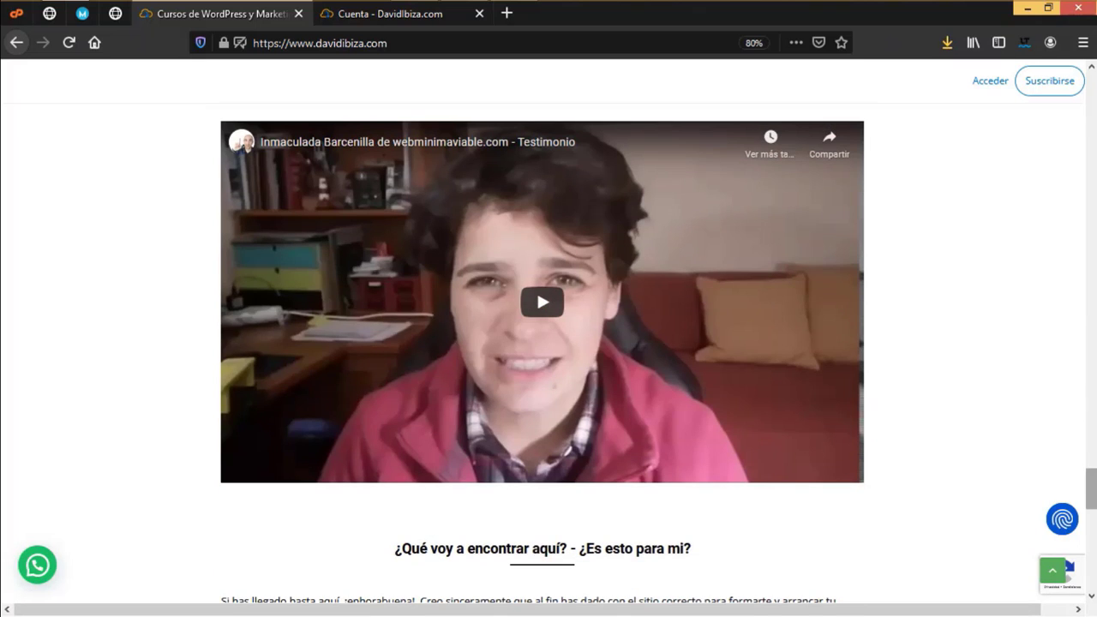
pyautogui.scroll(7, 1022, 558)
pyautogui.scroll(-2, 1022, 558)
pyautogui.scroll(-10, 541, 352)
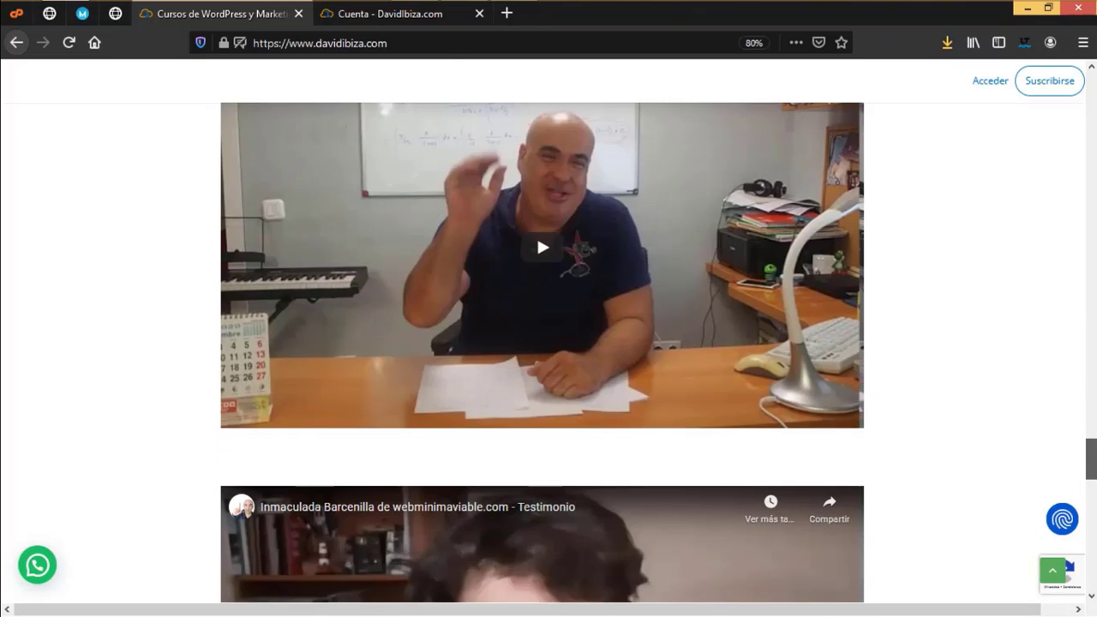
pyautogui.scroll(-10, 1091, 595)
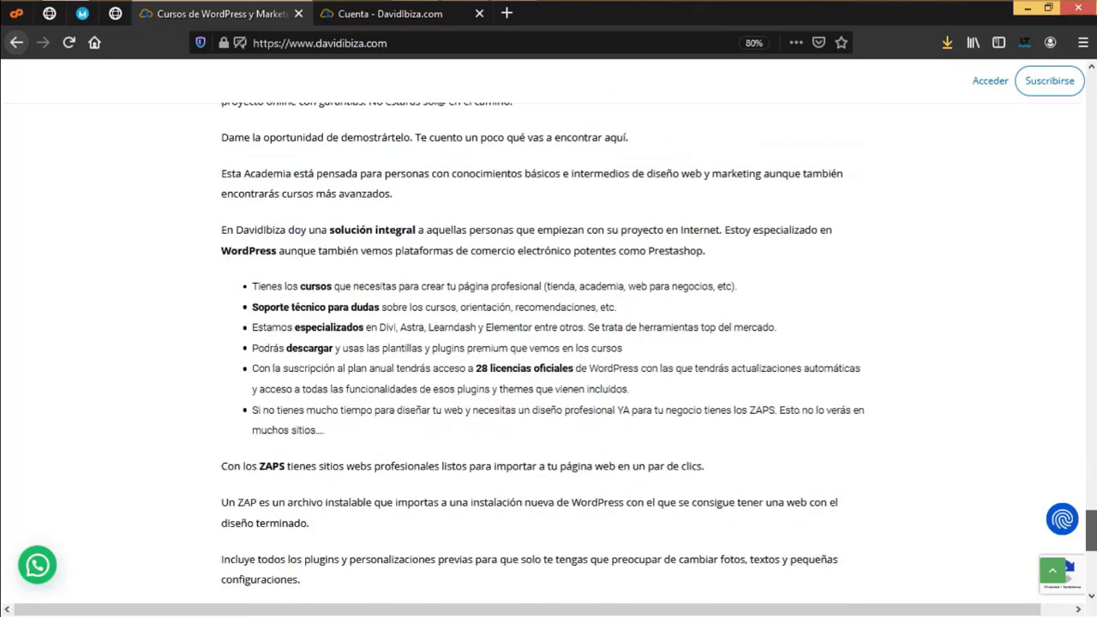
pyautogui.scroll(10, 1091, 598)
# - Switch to the Cuenta page and look through the full list of courses available to subscribers
pyautogui.hotkey('ctrl', 'Tab')
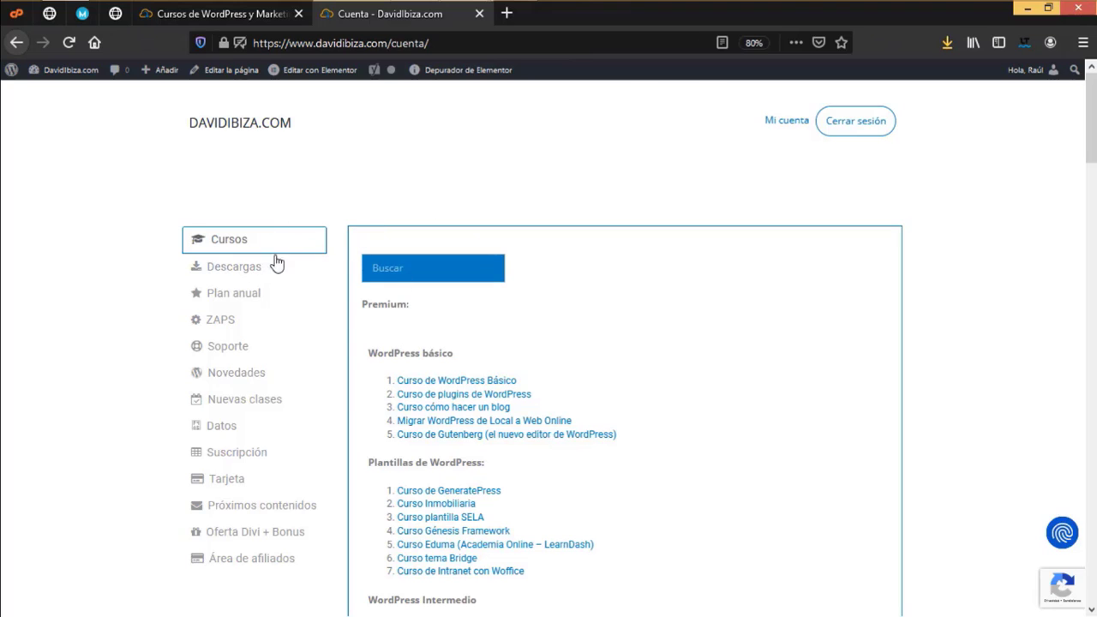
pyautogui.scroll(-3, 497, 417)
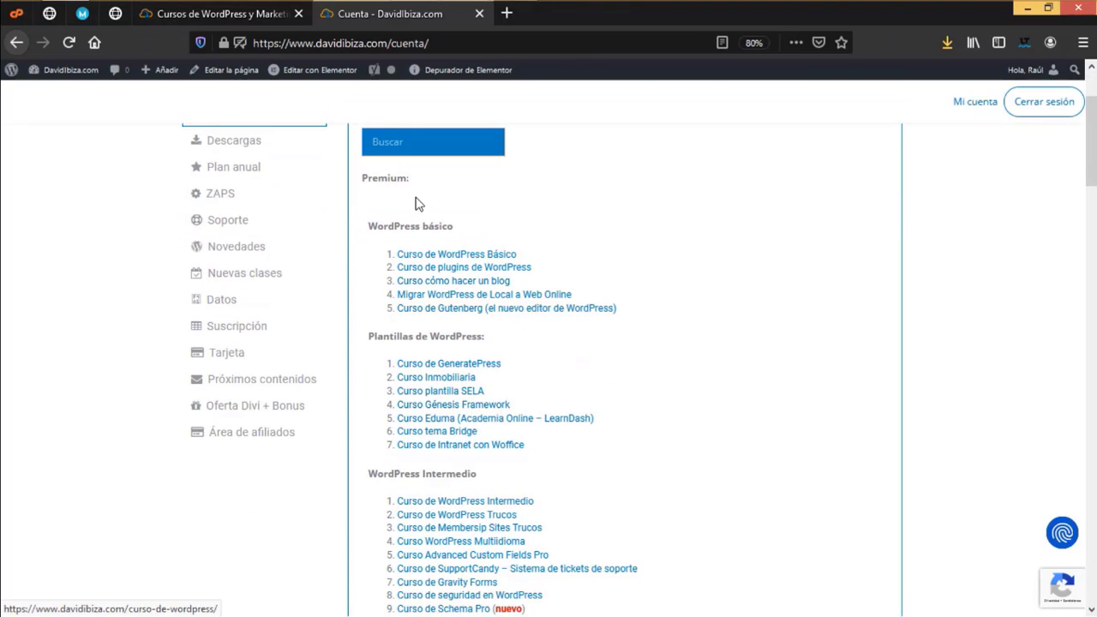
pyautogui.scroll(-3, 468, 390)
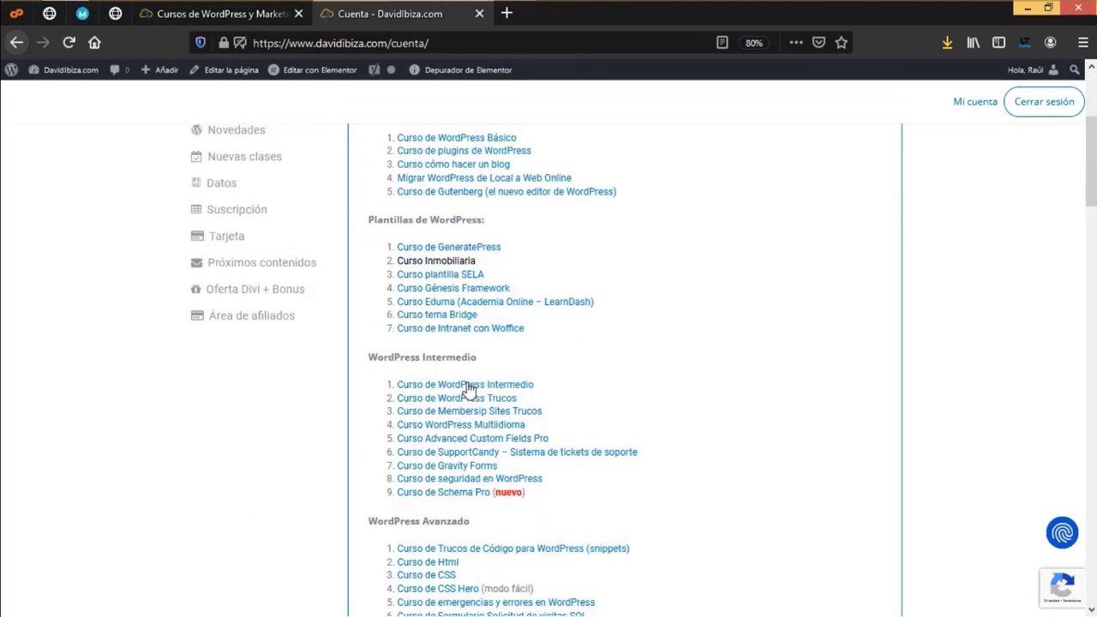
pyautogui.scroll(-6, 468, 389)
pyautogui.scroll(-10, 468, 388)
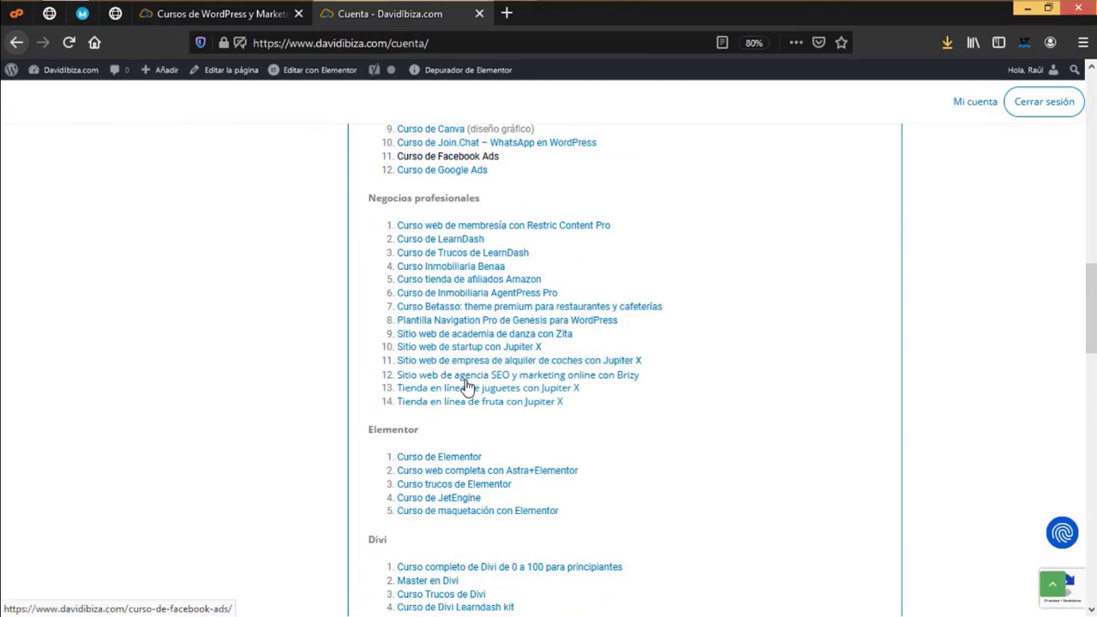
pyautogui.scroll(-20, 467, 385)
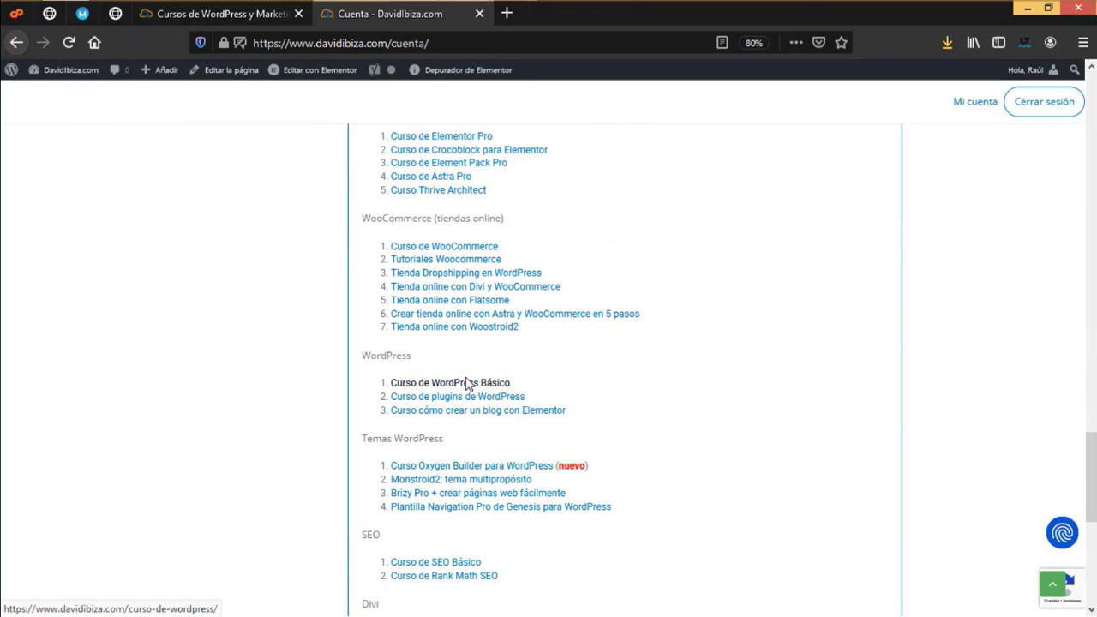
pyautogui.scroll(-12, 467, 383)
pyautogui.scroll(14, 467, 382)
pyautogui.scroll(20, 469, 364)
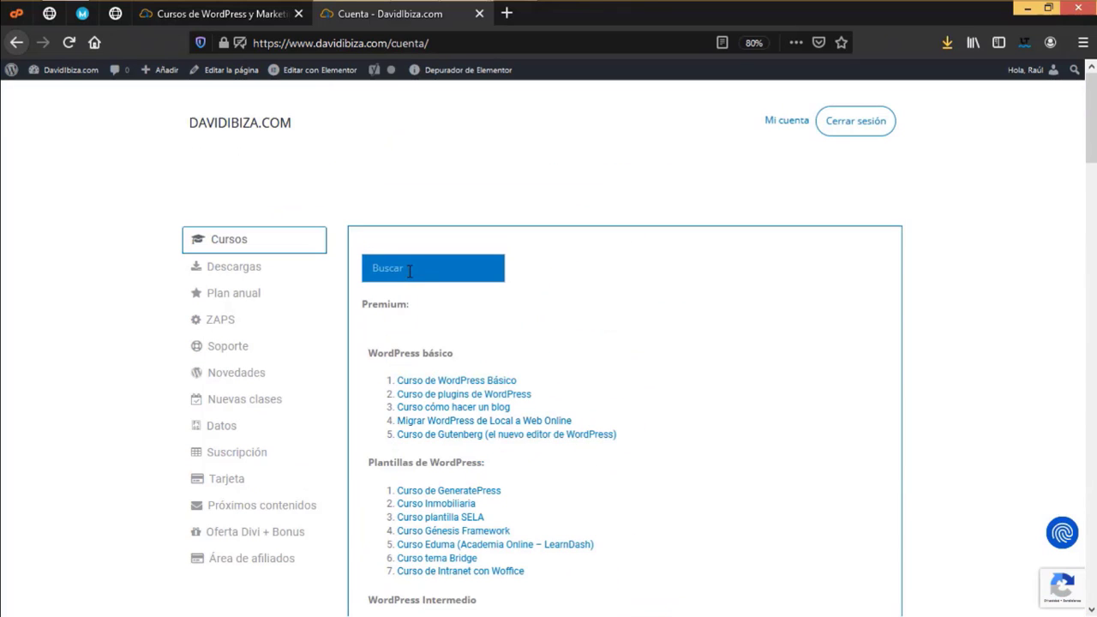
# - View the account's Descargas section and examine the licence information in the Plan anual section
pyautogui.click(252, 274)
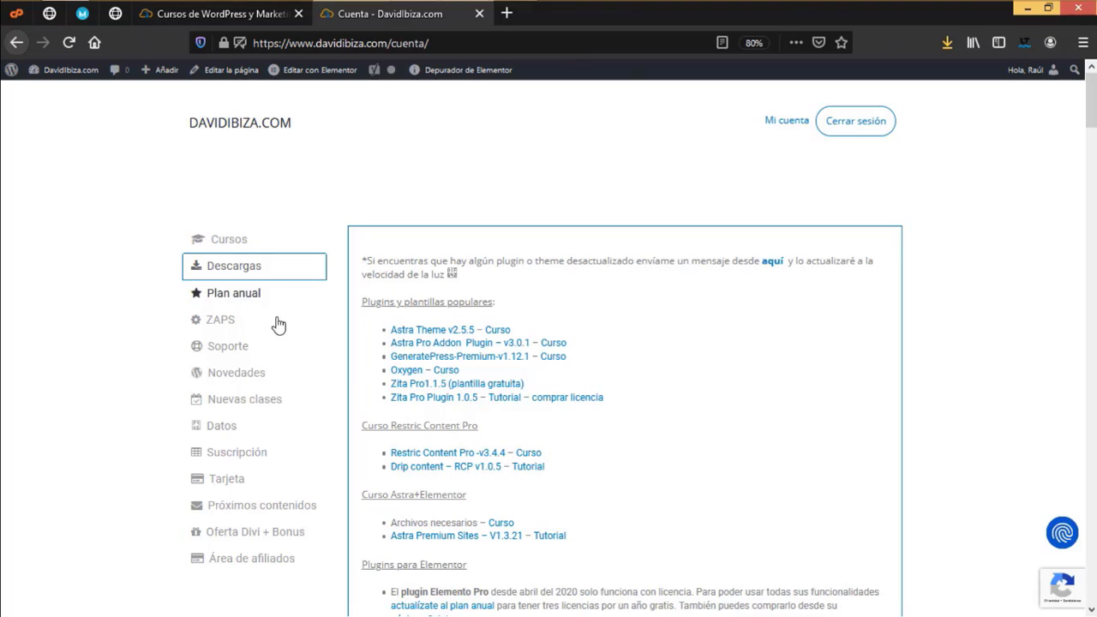
pyautogui.click(254, 296)
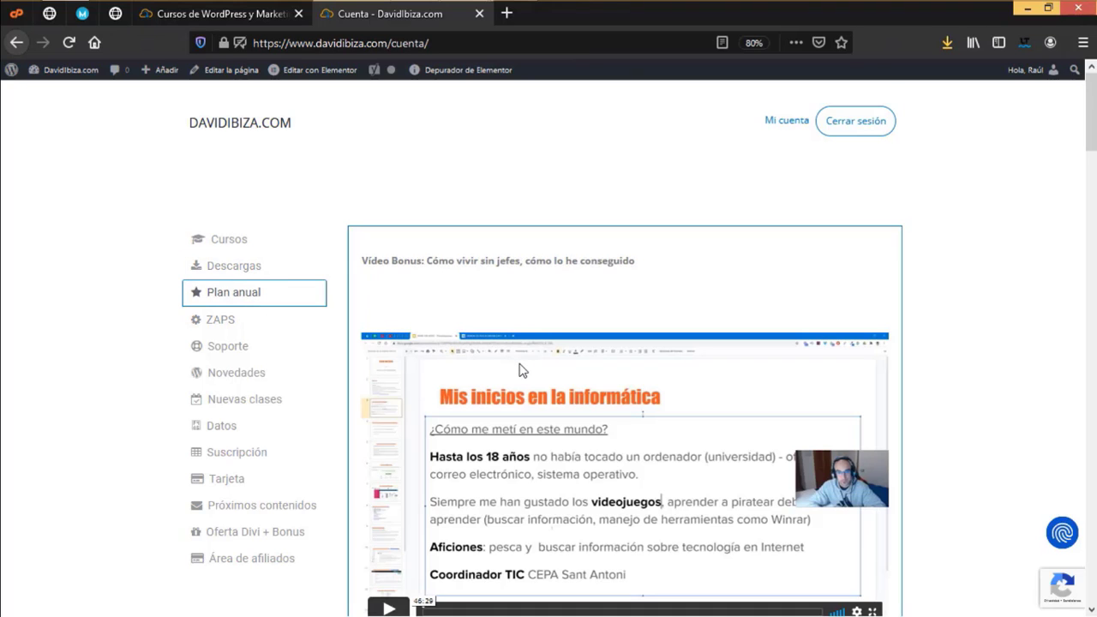
pyautogui.scroll(-5, 523, 375)
pyautogui.scroll(1, 521, 373)
pyautogui.scroll(-3, 521, 374)
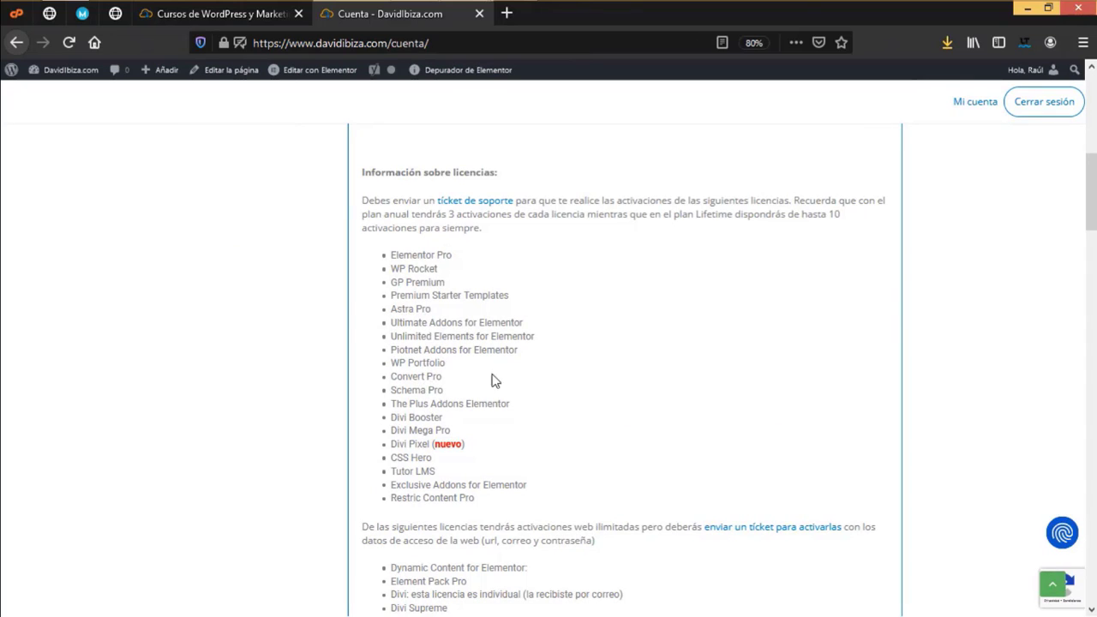
pyautogui.scroll(6, 495, 381)
# - View the ZAPS section of the account and return to the subscription plans on the home page
pyautogui.click(250, 274)
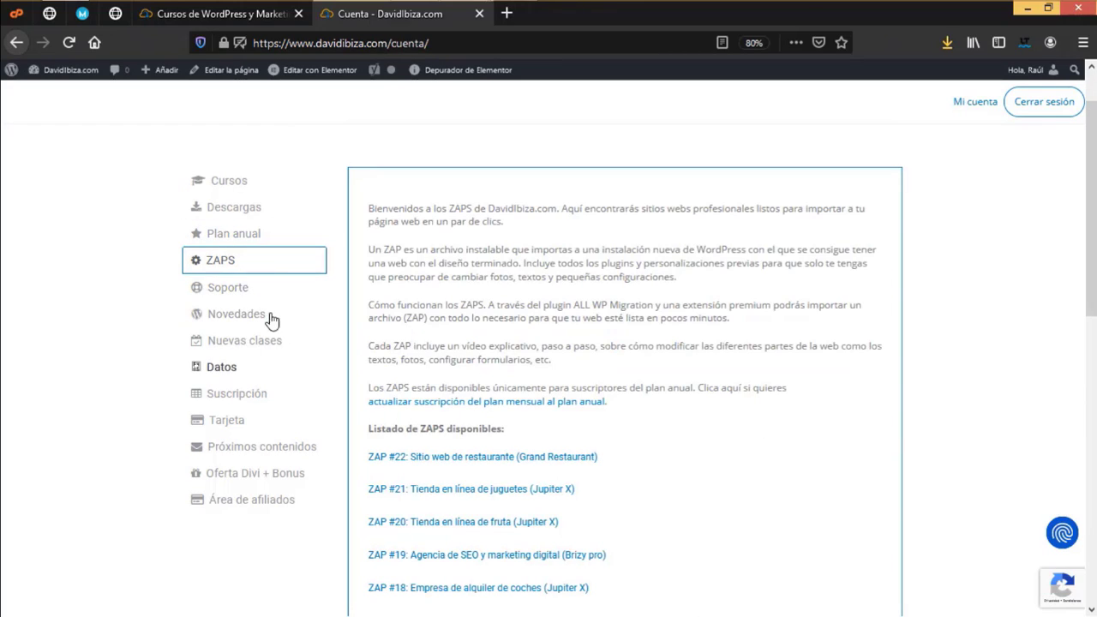
pyautogui.scroll(1, 525, 478)
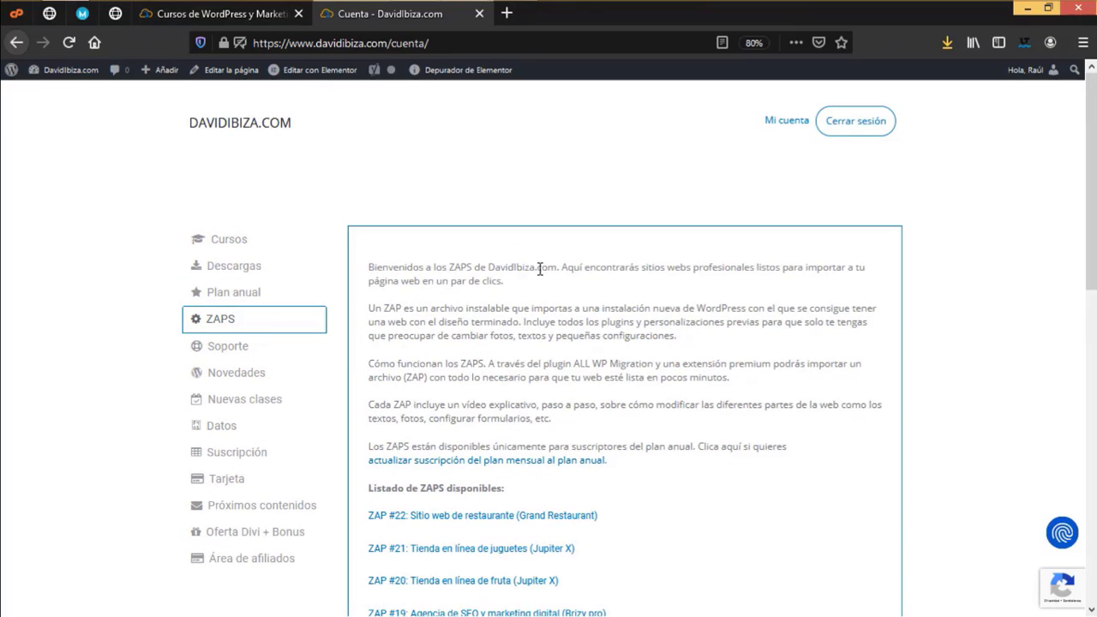
pyautogui.hotkey('ctrl', 'shift', 'Tab')
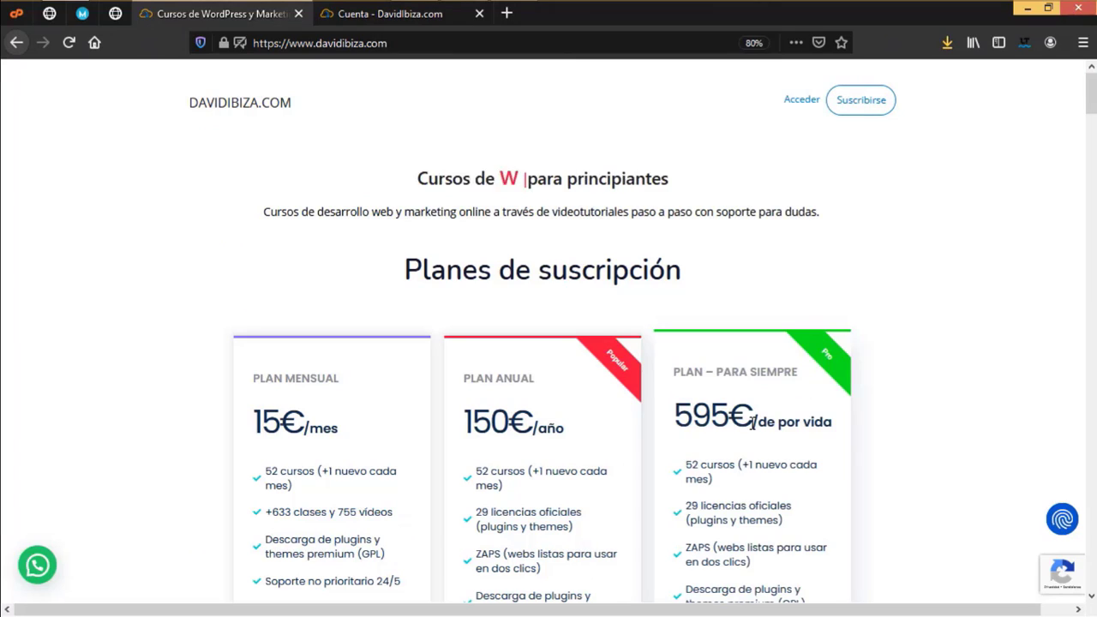